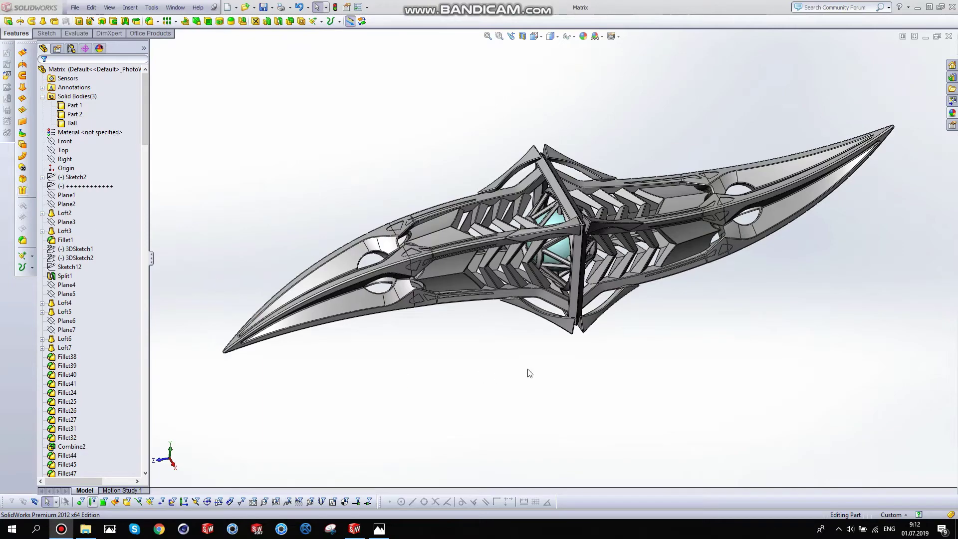
- Preview the rendered 9.jpg image of the finished blade, then return to the model
mouse_move(530, 373)
middle_down()
mouse_move(464, 385)
mouse_move(489, 385)
mouse_move(439, 336)
mouse_move(496, 366)
middle_up()
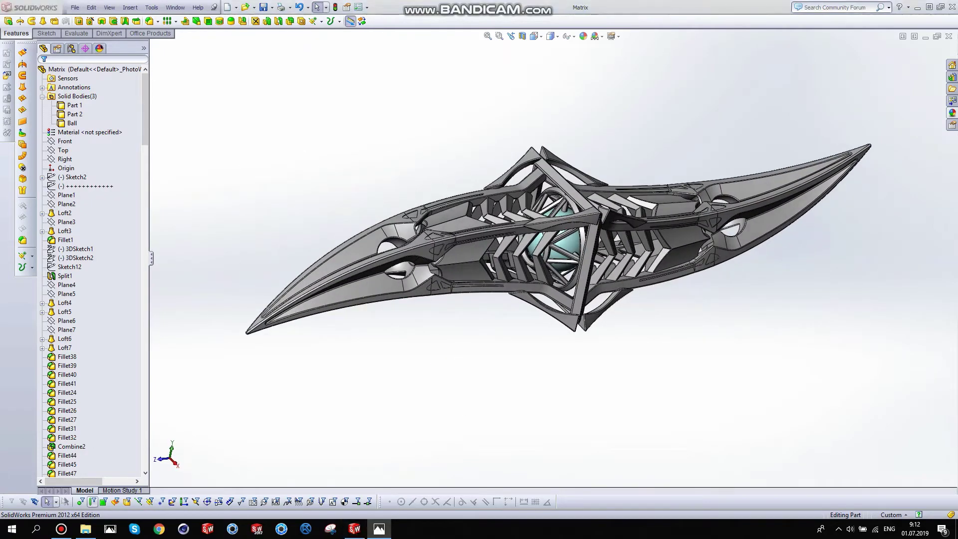
click(379, 529)
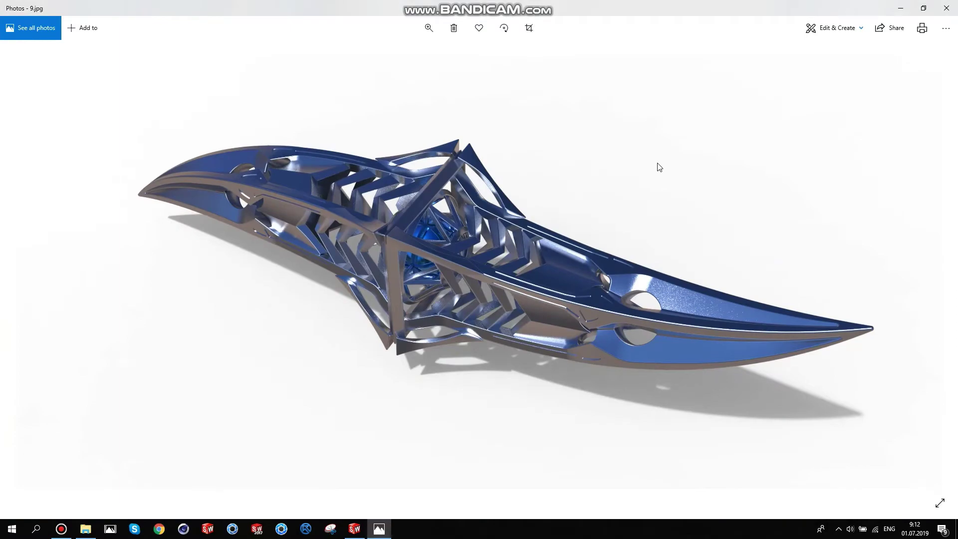
click(950, 9)
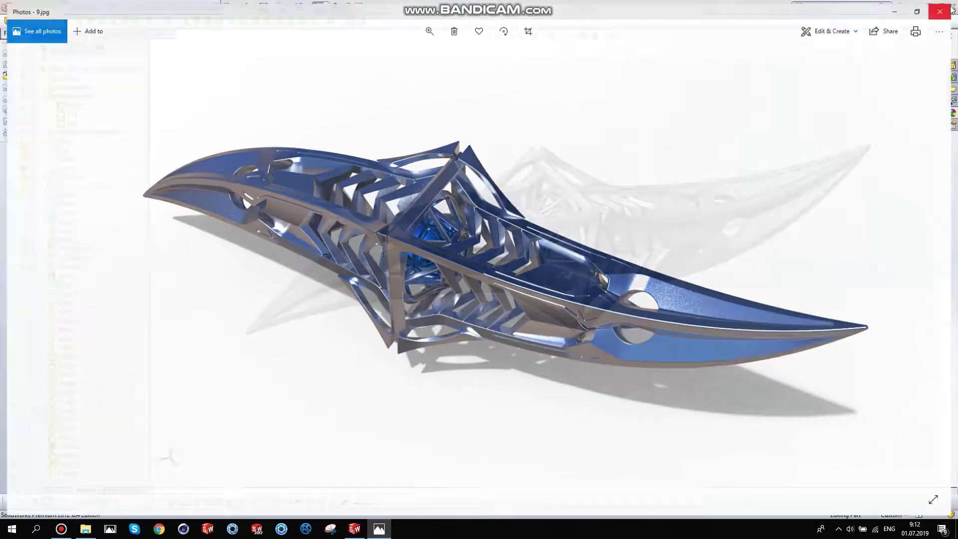
middle_drag(521, 204, 532, 212)
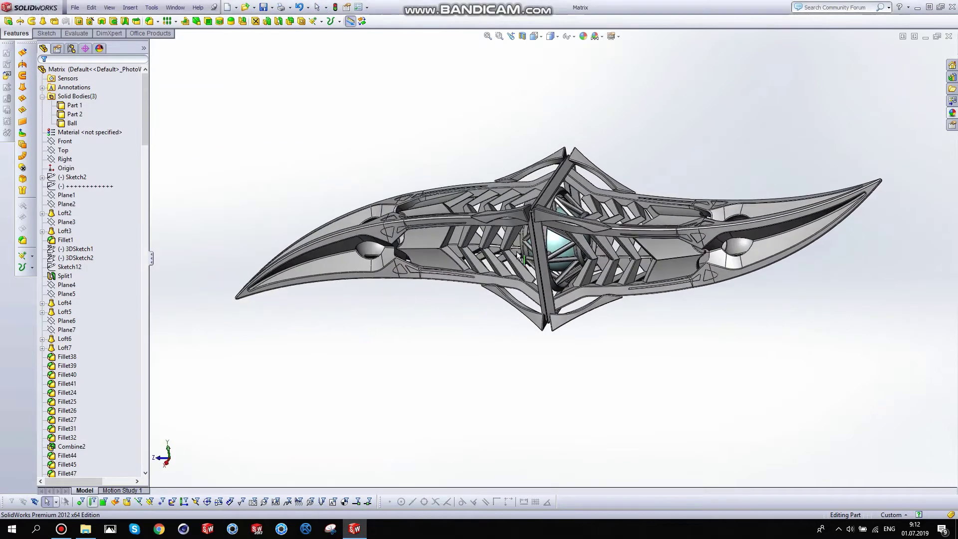
- Roll back to just after Sketch2, show the blade reference picture and view Right
click(67, 177)
ctrl+click(79, 185)
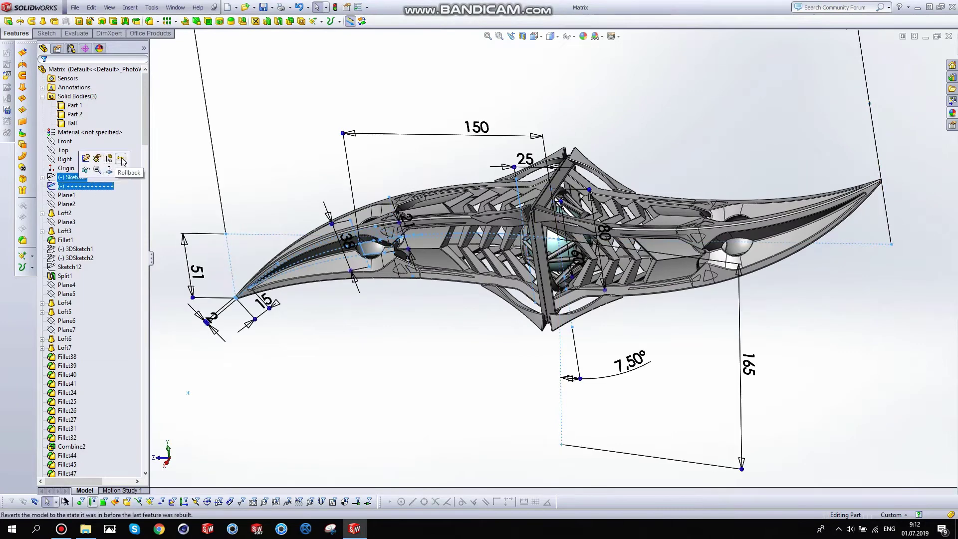
click(121, 159)
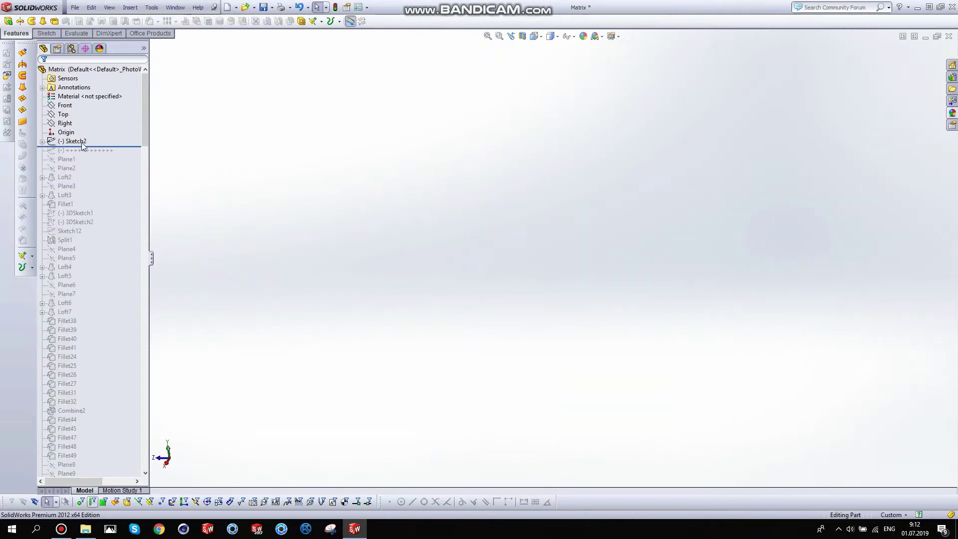
click(74, 142)
click(68, 109)
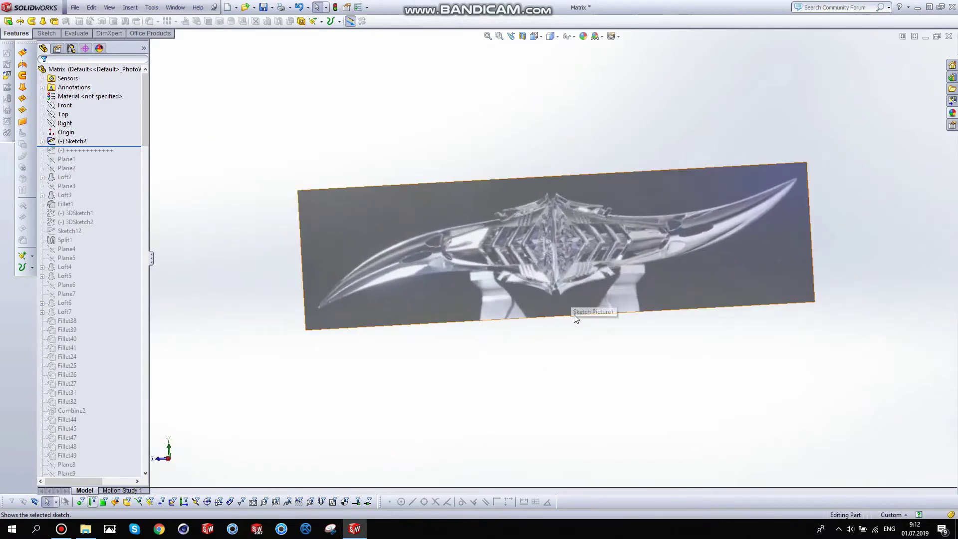
middle_drag(577, 330, 582, 336)
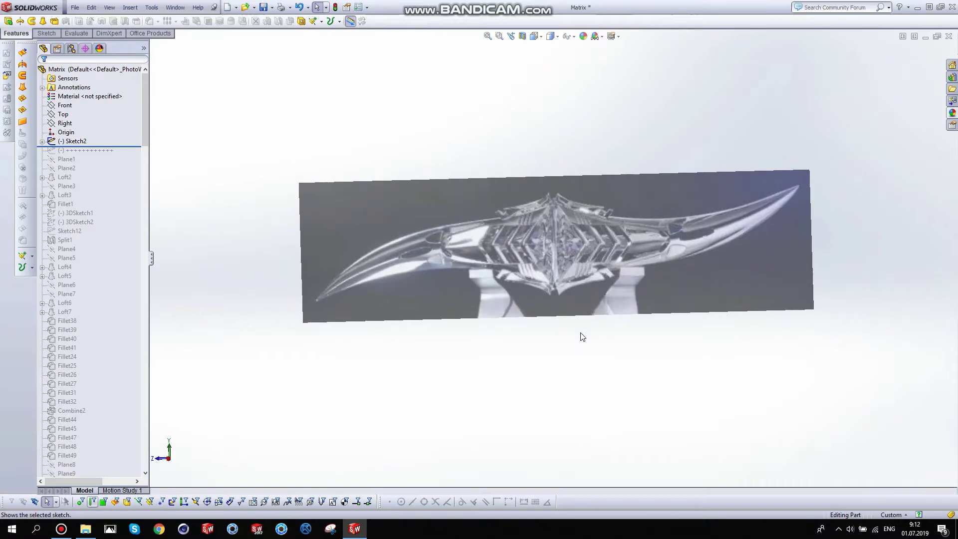
key(ctrl+4)
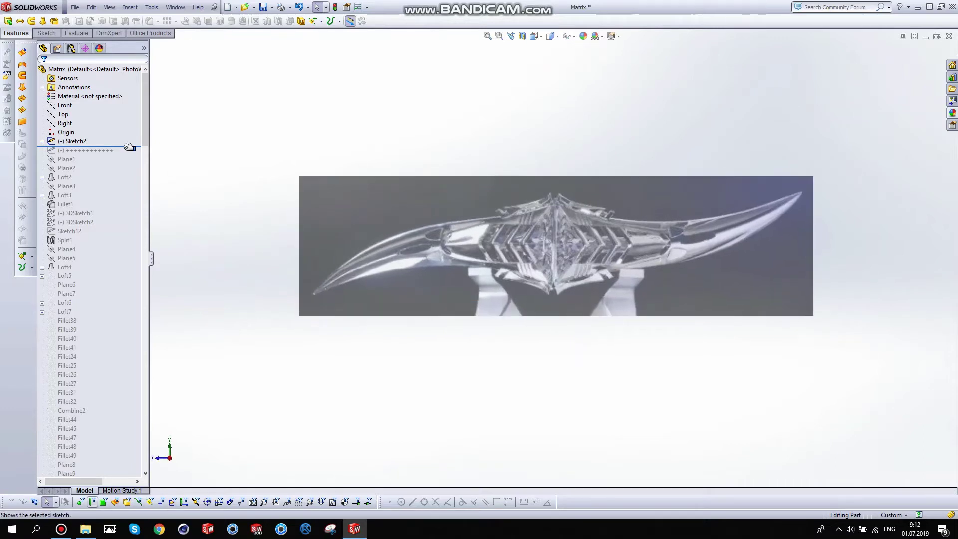
- Move the rollback bar below Plane1, inspect the blade outline sketch, then roll forward to Loft2
drag(128, 147, 129, 164)
click(101, 153)
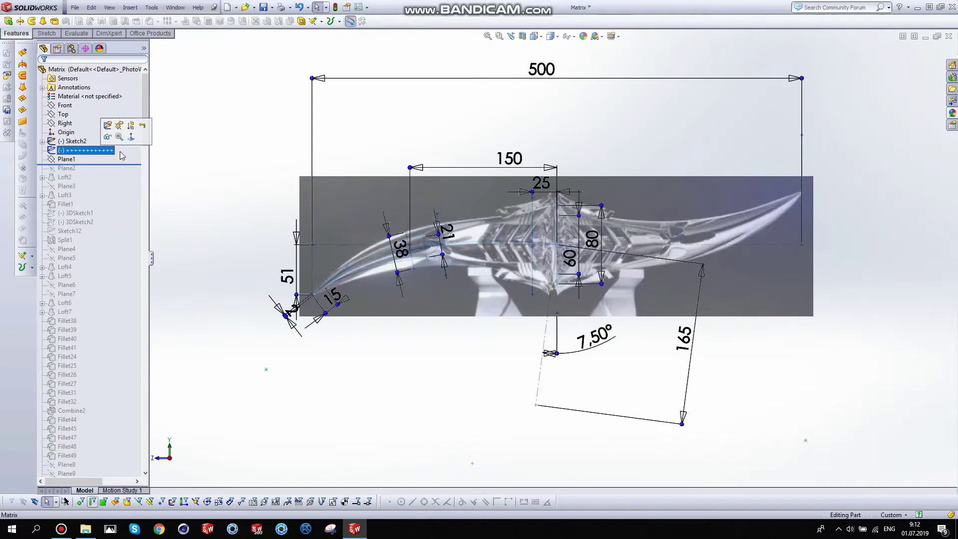
ctrl+click(72, 141)
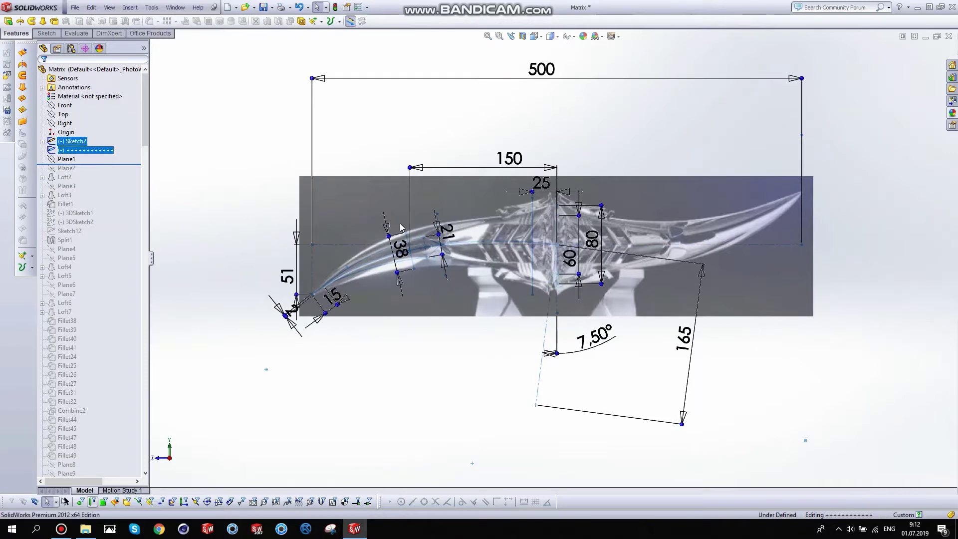
scroll(534, 262, down, 2)
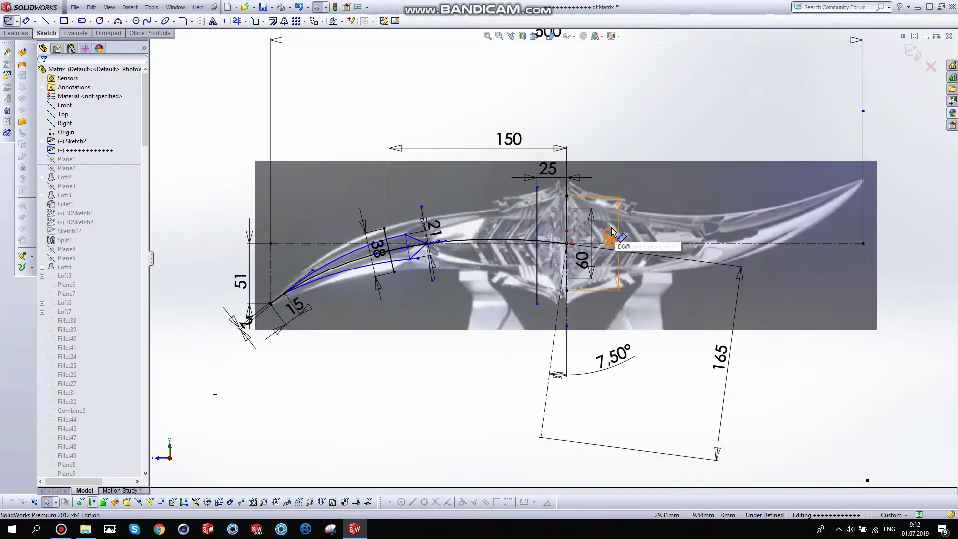
scroll(599, 234, up, 1)
scroll(549, 240, up, 1)
scroll(448, 257, down, 1)
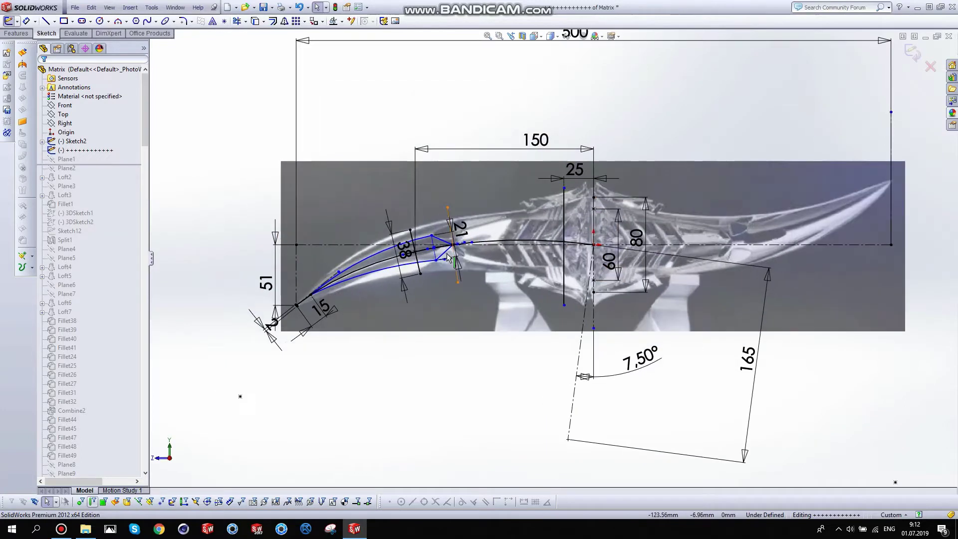
click(918, 52)
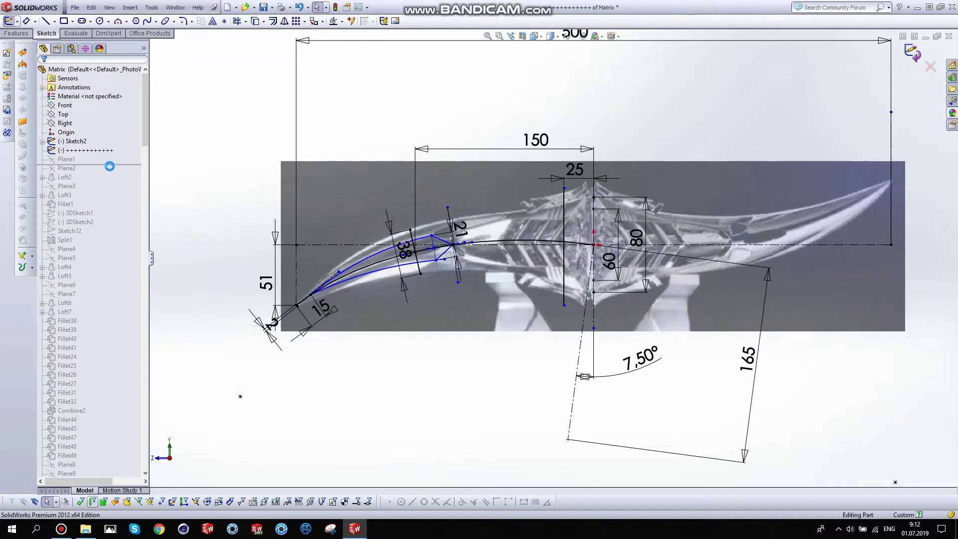
drag(109, 165, 112, 179)
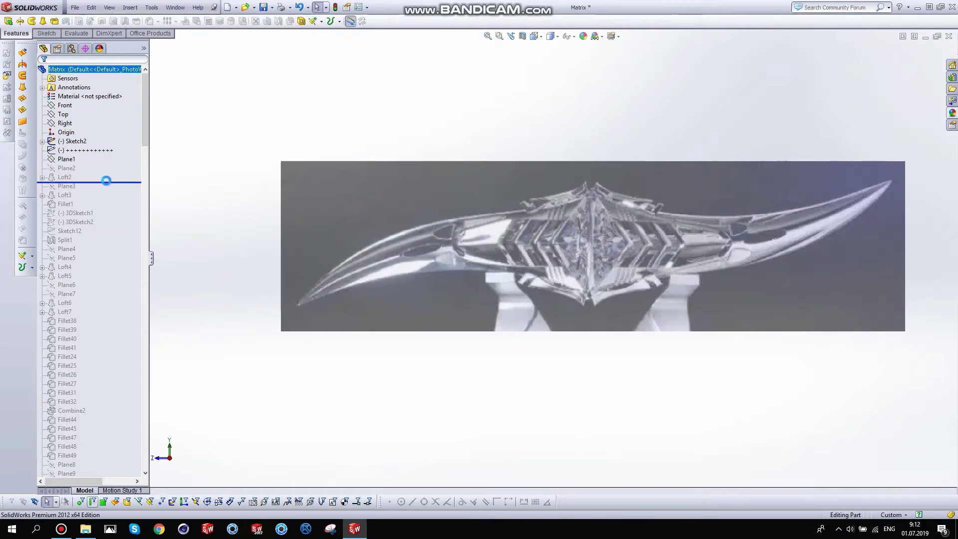
- Hide the reference picture, review and confirm Loft2, then roll forward to include Loft3
click(82, 112)
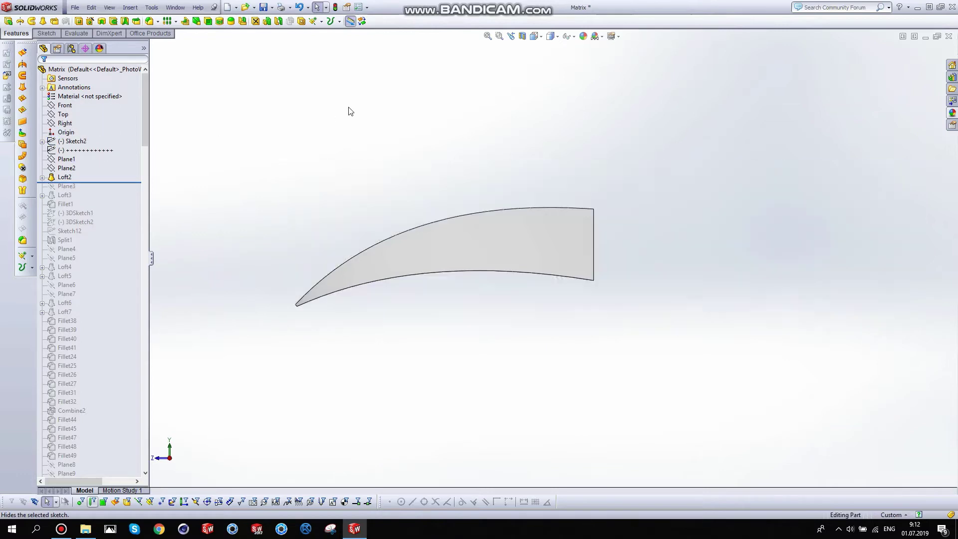
middle_drag(463, 194, 456, 266)
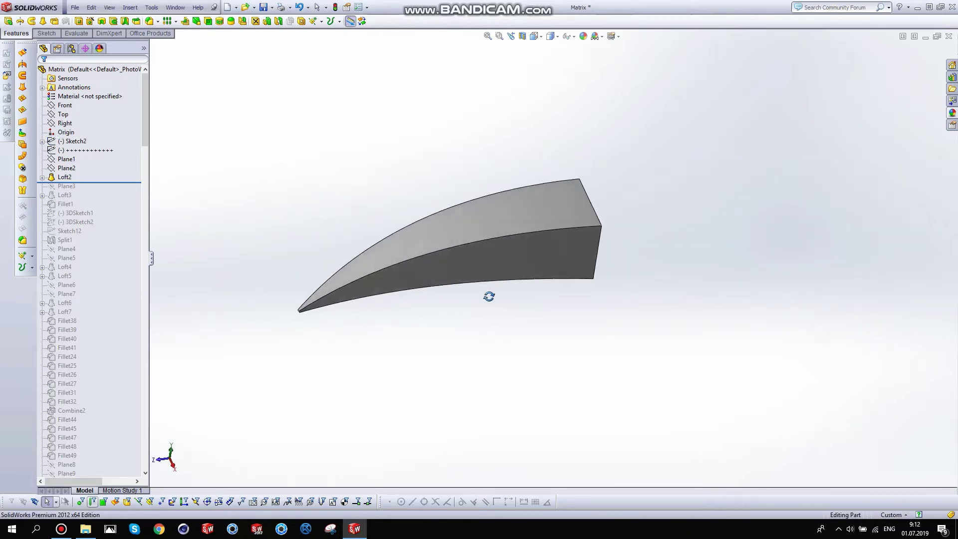
click(64, 177)
click(64, 153)
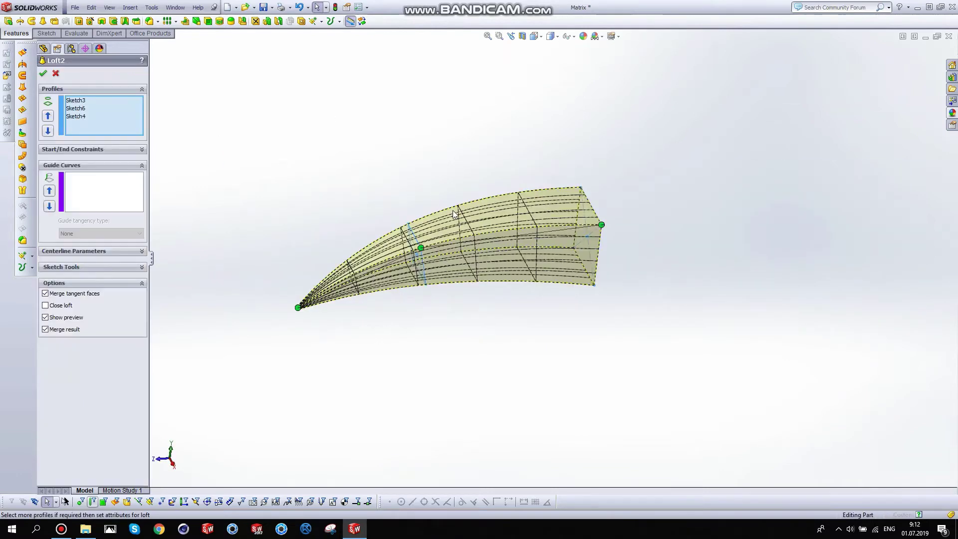
scroll(579, 246, down, 2)
scroll(584, 247, down, 2)
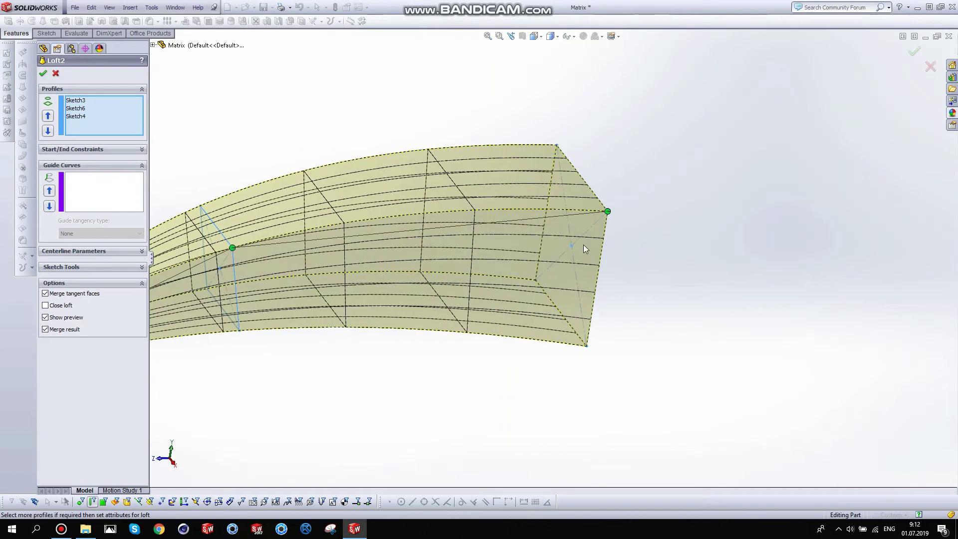
mouse_move(467, 241)
ctrl+middle_down()
mouse_move(625, 175)
mouse_move(609, 195)
mouse_move(595, 167)
mouse_move(620, 221)
ctrl+middle_up()
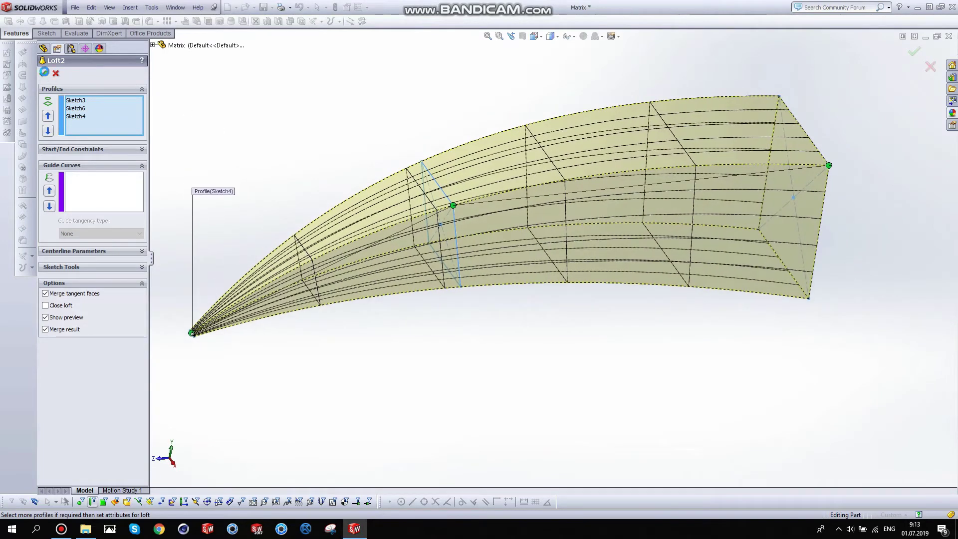
click(44, 72)
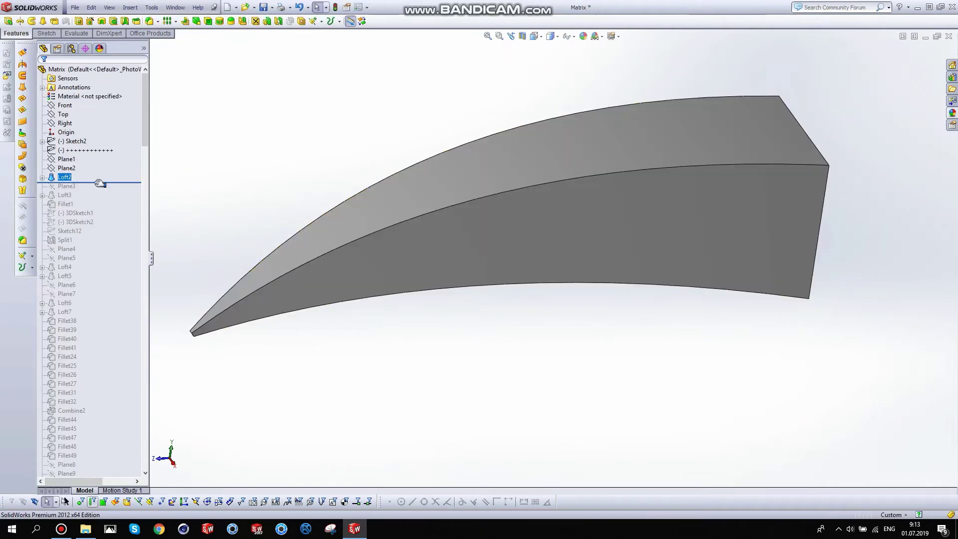
drag(100, 184, 97, 196)
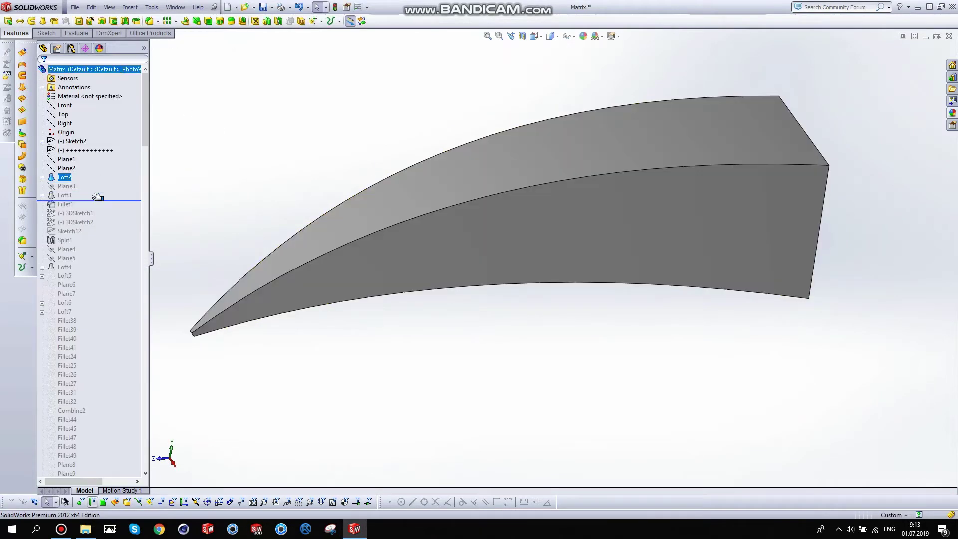
- Inspect the Loft3 block and roll forward to show the R20 Fillet1
click(62, 195)
mouse_move(388, 229)
middle_down()
mouse_move(682, 224)
mouse_move(650, 180)
mouse_move(559, 219)
middle_up()
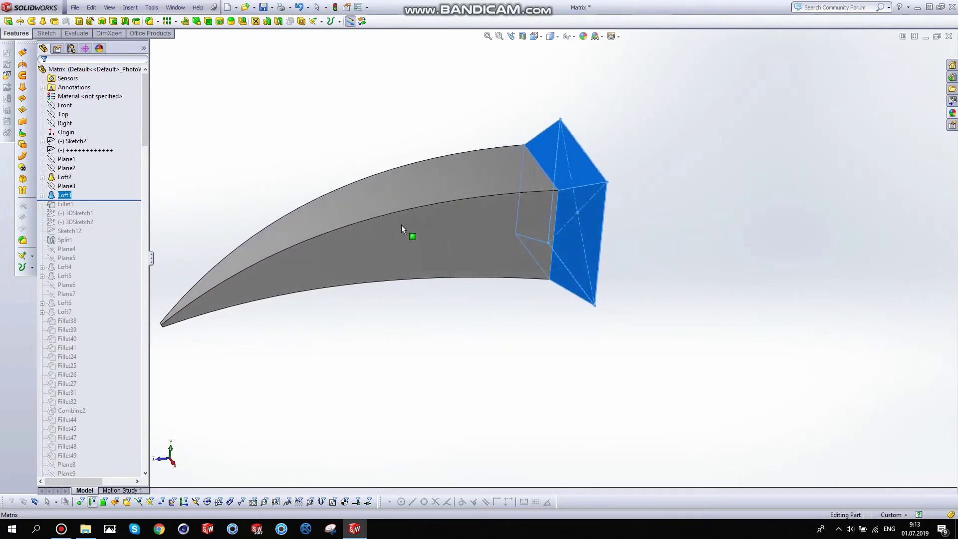
scroll(582, 206, down, 2)
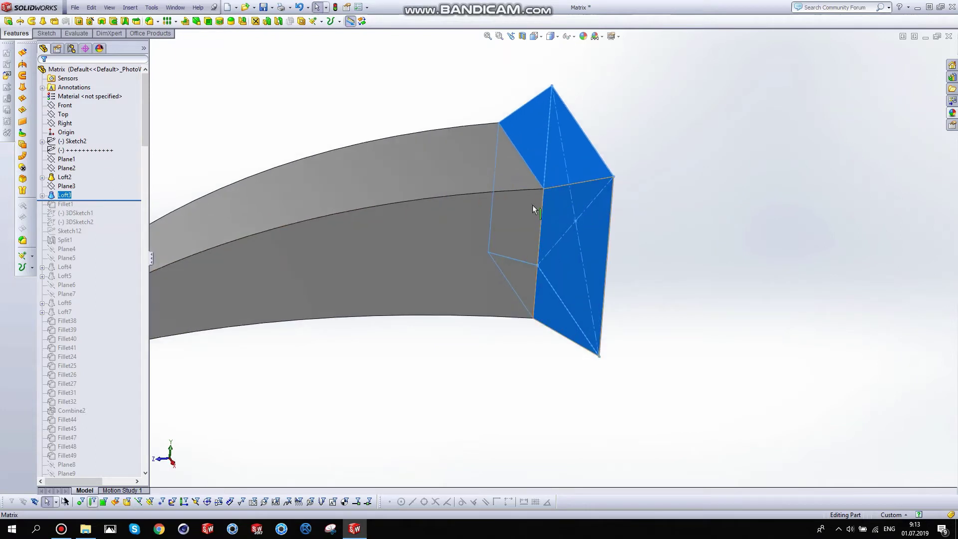
mouse_move(513, 198)
middle_down()
mouse_move(494, 195)
mouse_move(572, 206)
middle_up()
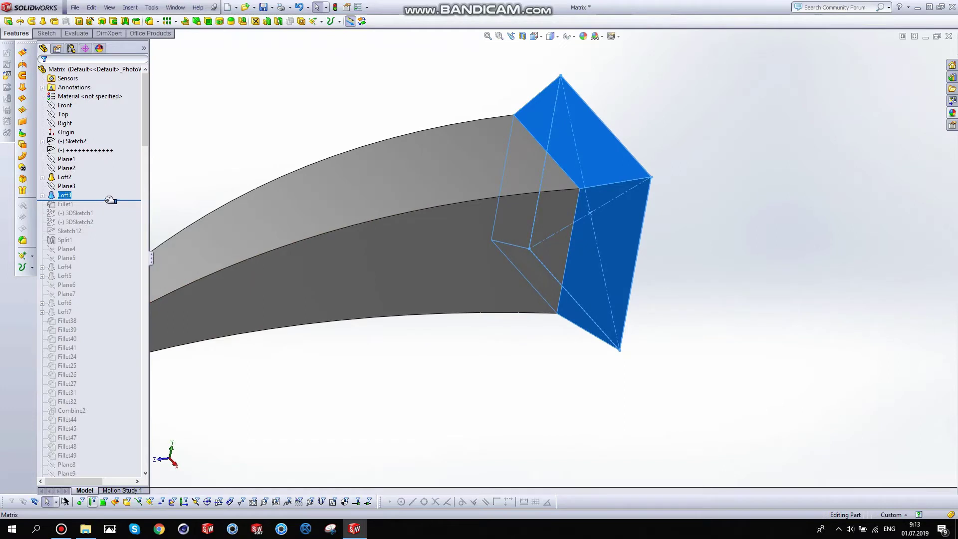
drag(111, 201, 111, 205)
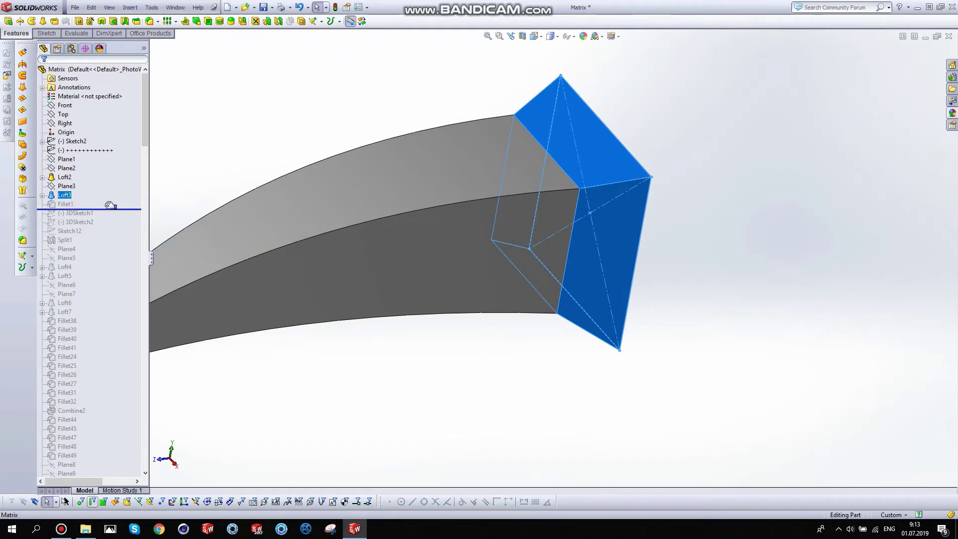
click(66, 205)
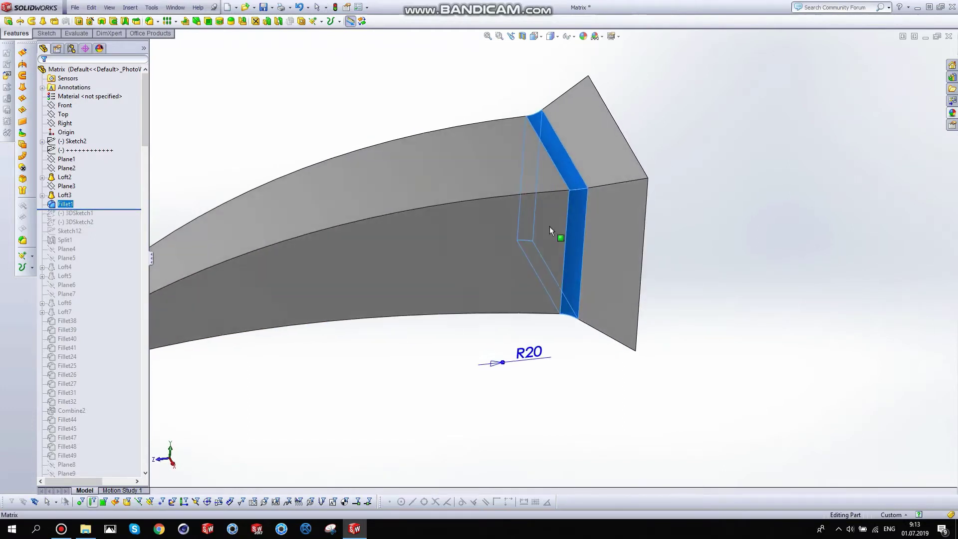
middle_drag(550, 226, 393, 267)
click(128, 210)
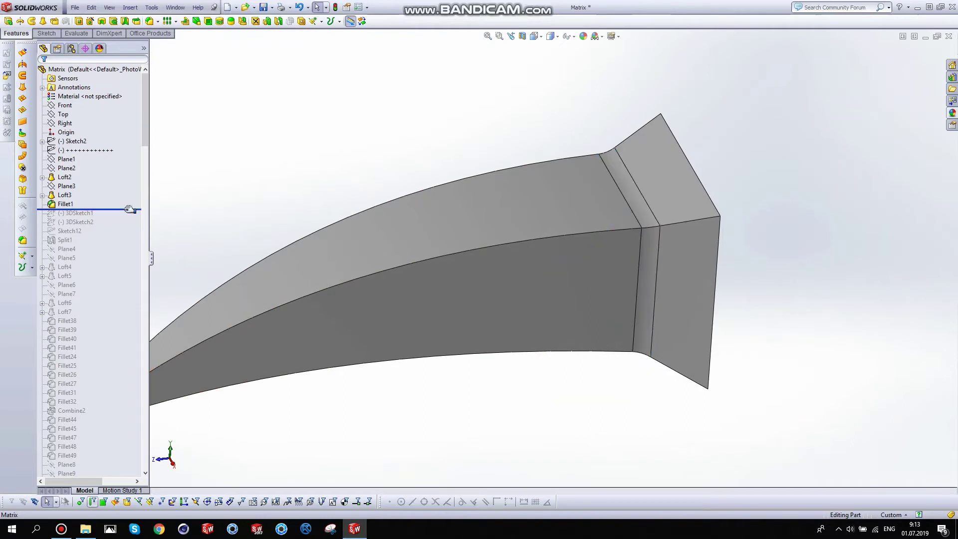
- Roll past 3DSketch1 and 3DSketch2, inspect their ridge curves, and edit then exit 3DSketch1
drag(128, 210, 129, 226)
click(77, 213)
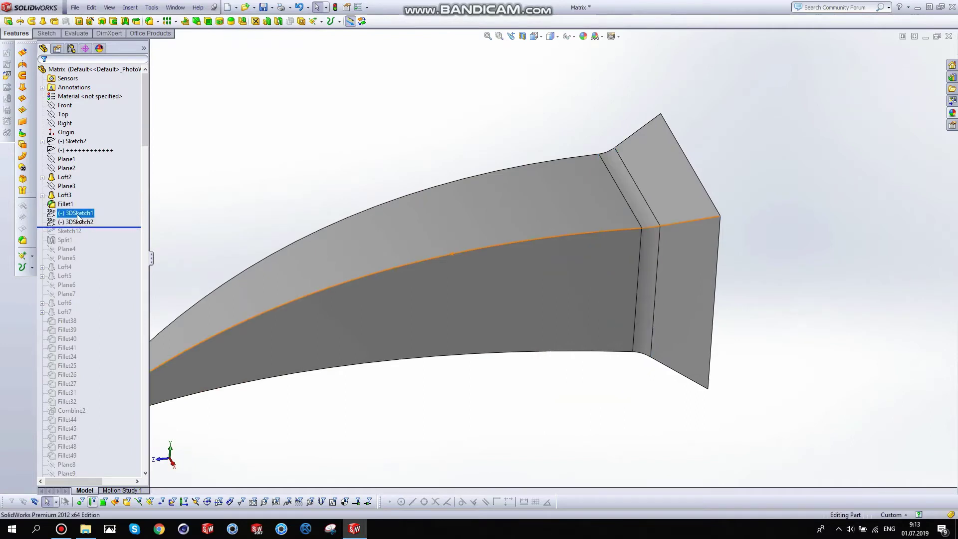
scroll(484, 233, up, 3)
middle_drag(484, 232, 382, 272)
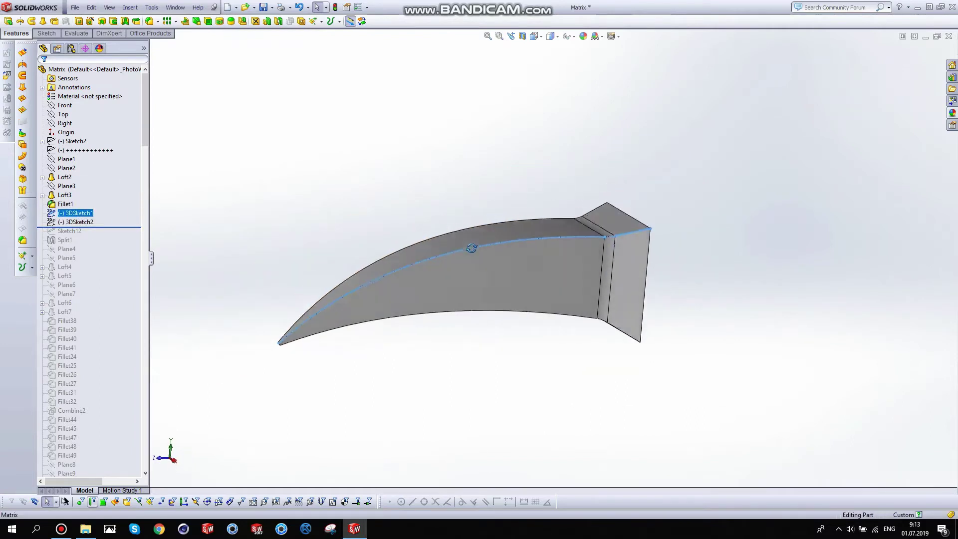
click(77, 222)
middle_drag(472, 248, 504, 260)
click(75, 213)
click(79, 185)
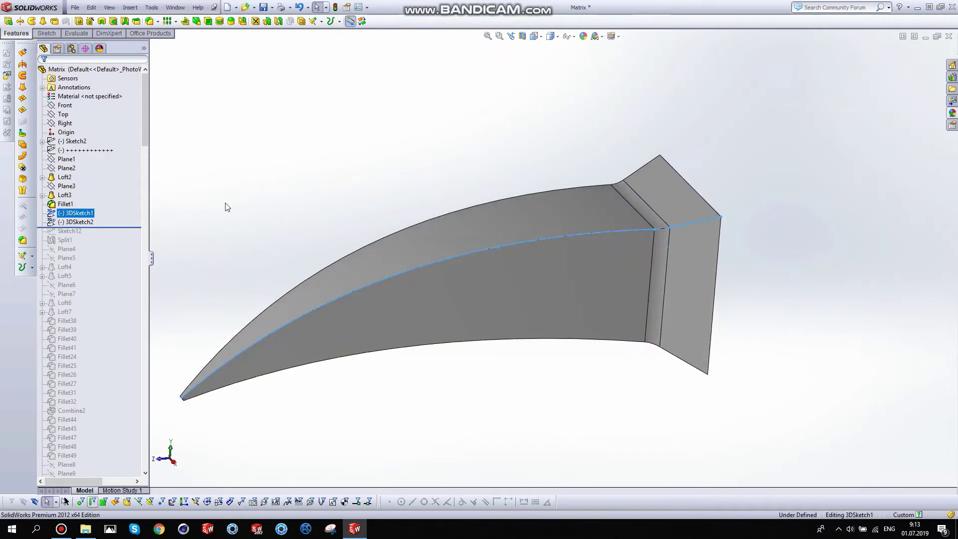
ctrl+middle_drag(469, 250, 489, 206)
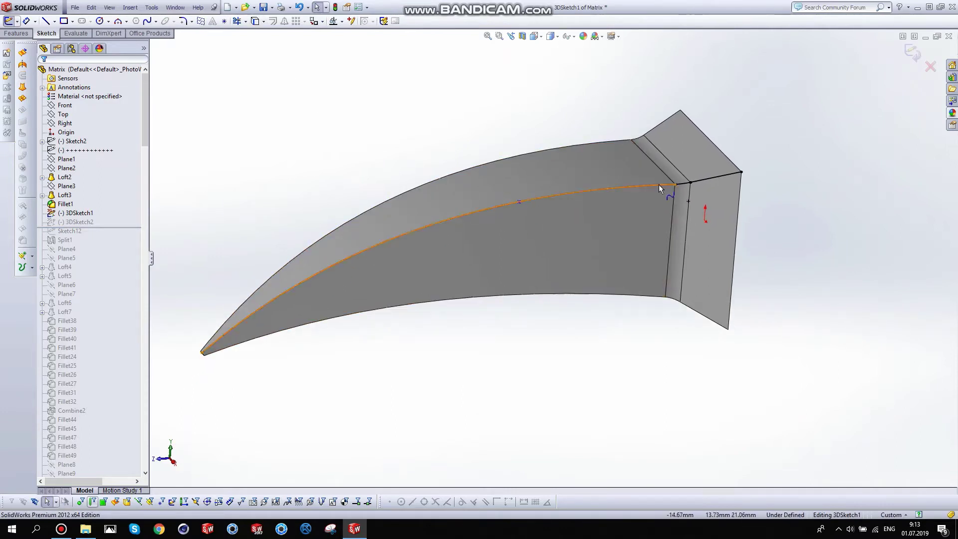
click(917, 57)
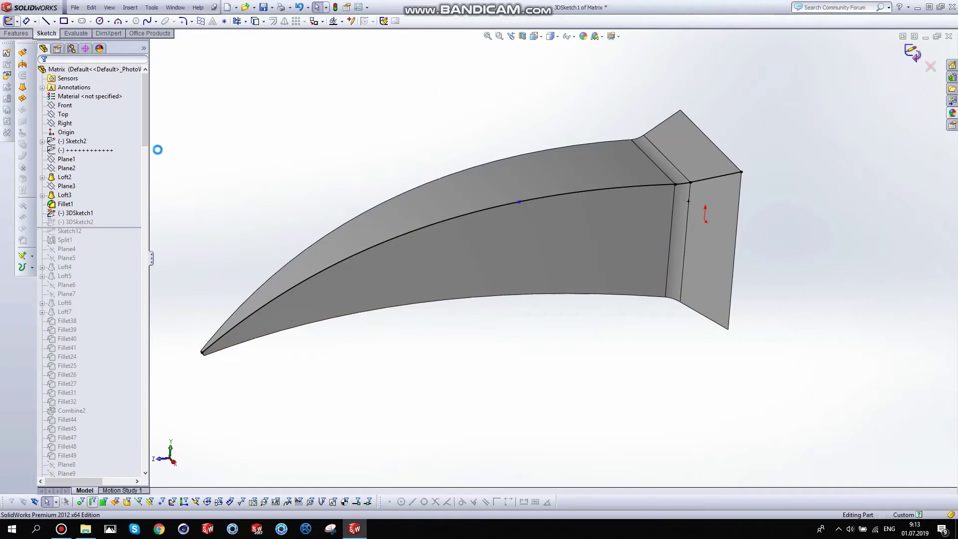
- Roll forward to include Sketch12 and view its split line from the side
drag(111, 228, 119, 236)
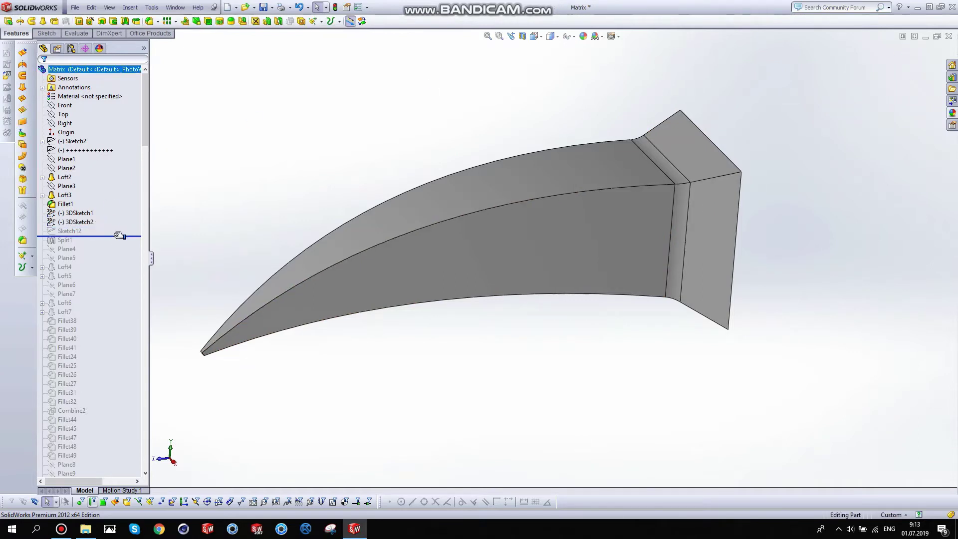
click(69, 230)
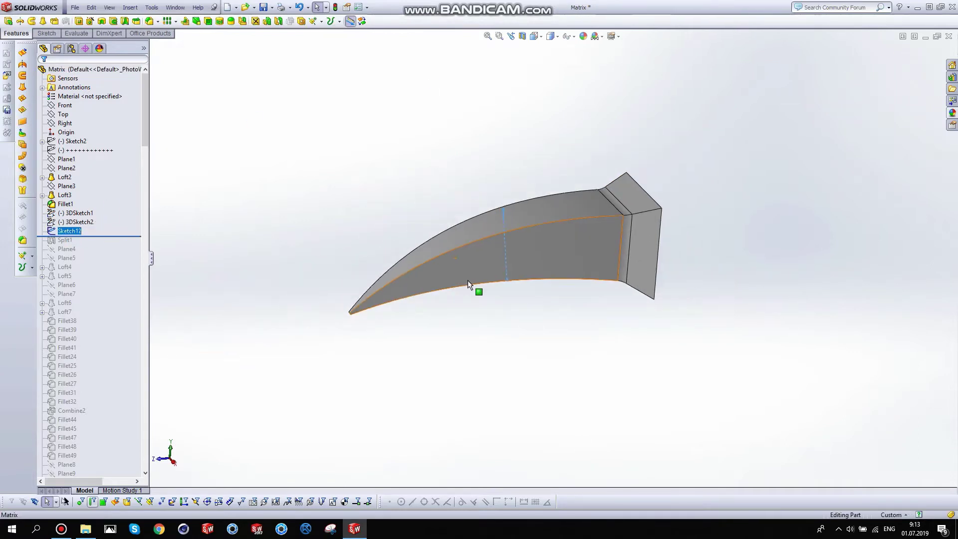
mouse_move(468, 280)
middle_down()
mouse_move(428, 196)
mouse_move(447, 240)
middle_up()
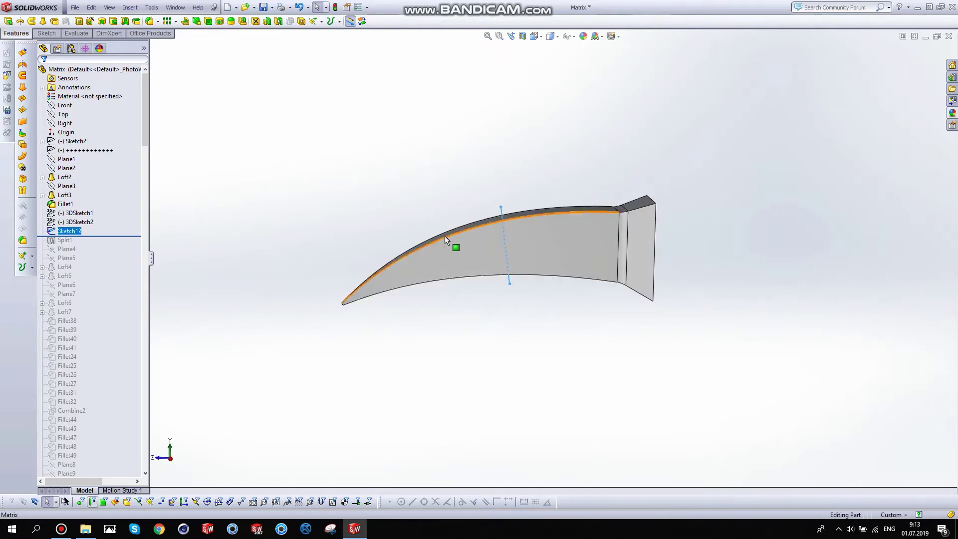
mouse_move(477, 274)
middle_down()
mouse_move(552, 331)
mouse_move(535, 274)
mouse_move(547, 276)
middle_up()
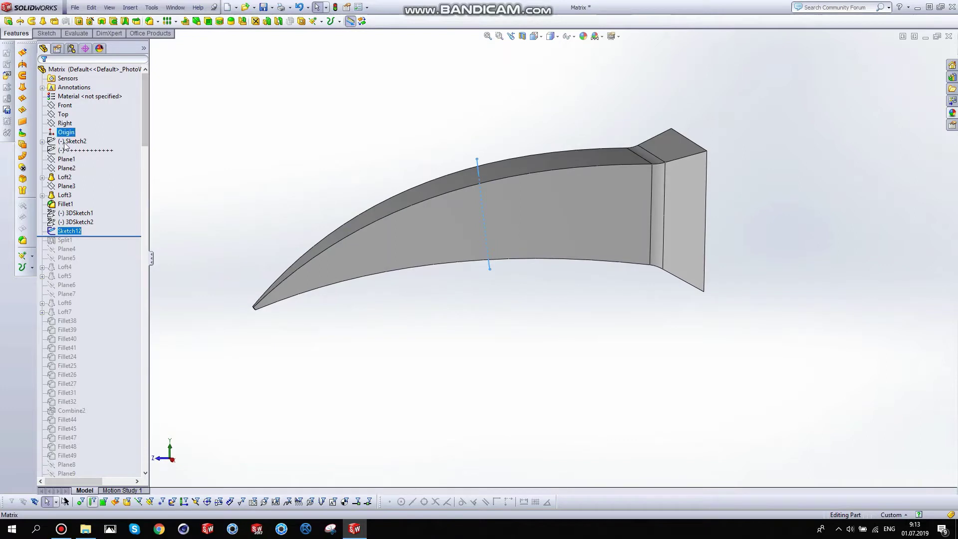
- Roll past Split1, hide the rear Split1[2] body, then roll forward to Loft4
drag(114, 236, 107, 245)
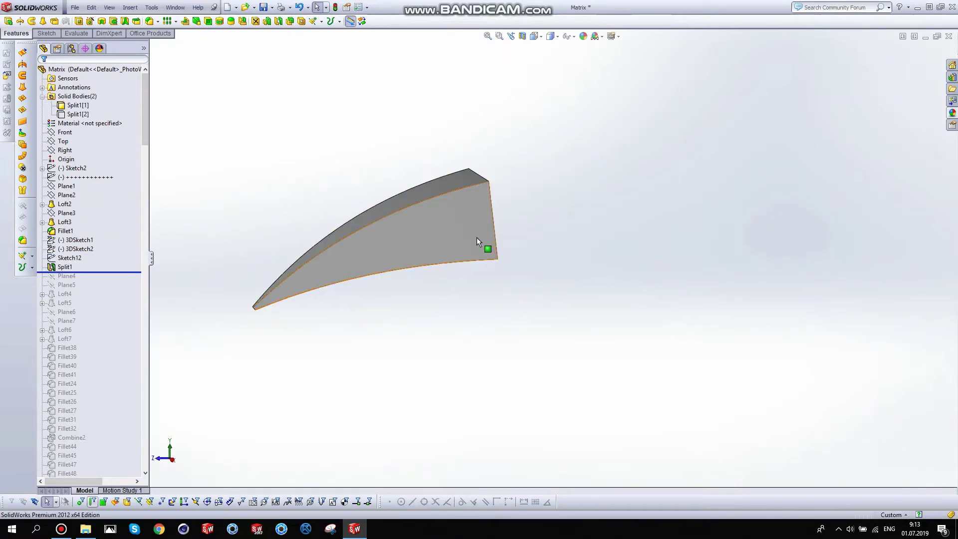
click(75, 115)
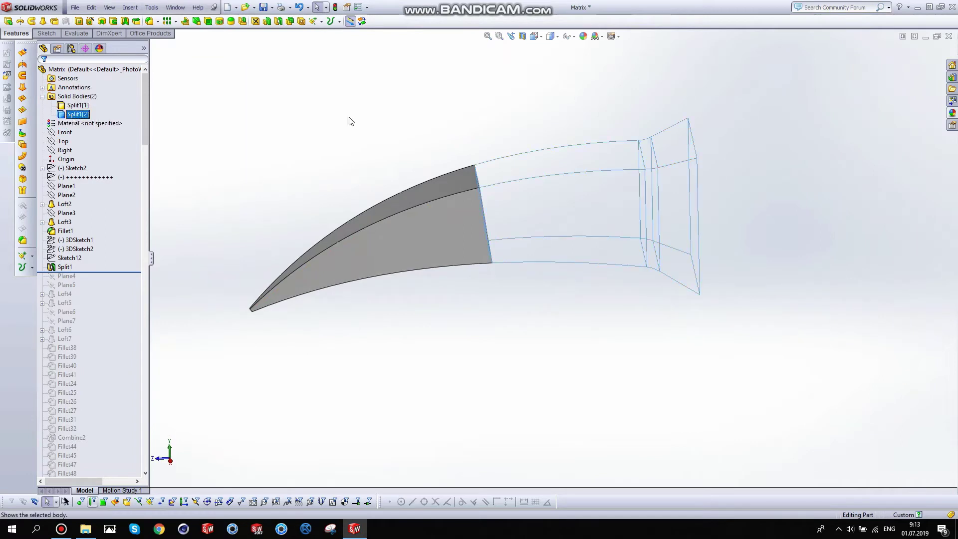
middle_drag(509, 219, 513, 231)
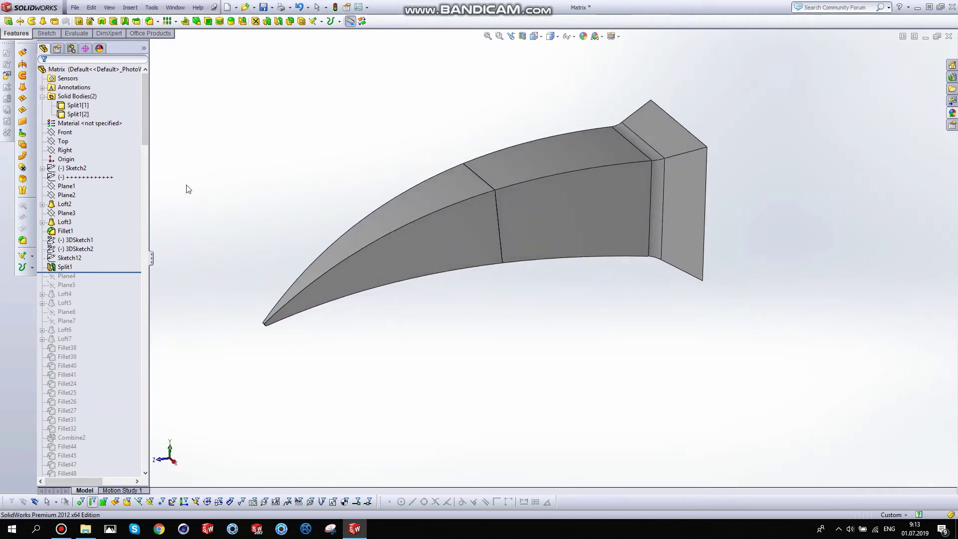
ctrl+click(76, 105)
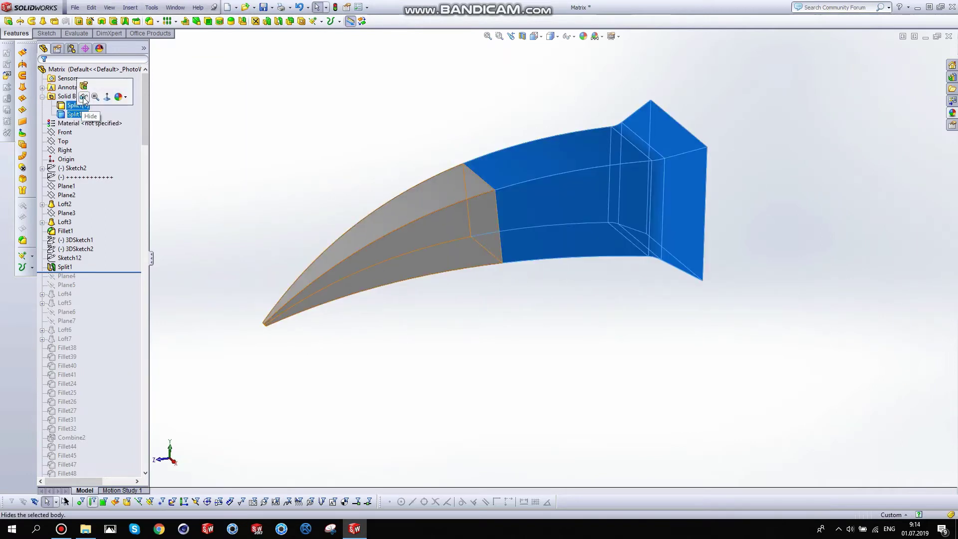
click(84, 96)
middle_drag(492, 255, 486, 272)
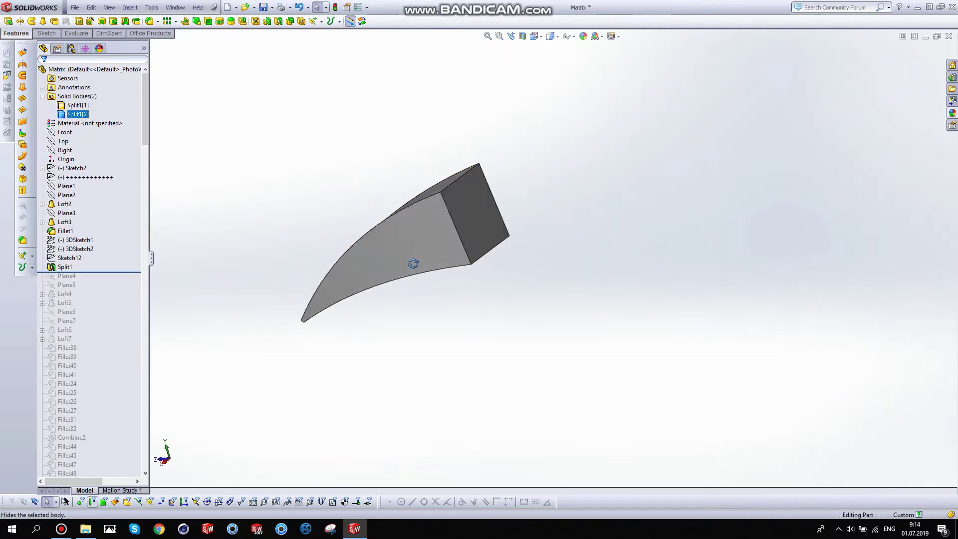
key(Escape)
click(168, 272)
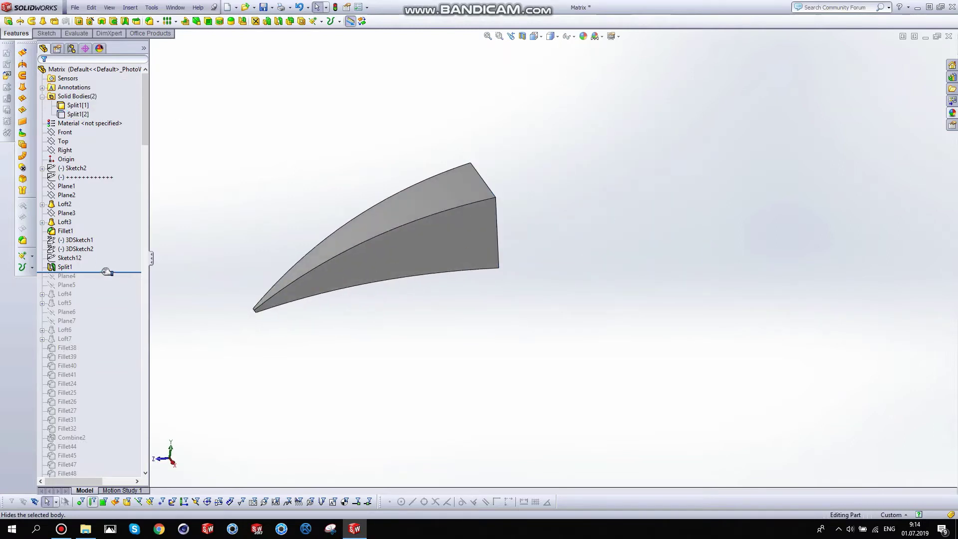
drag(106, 272, 99, 296)
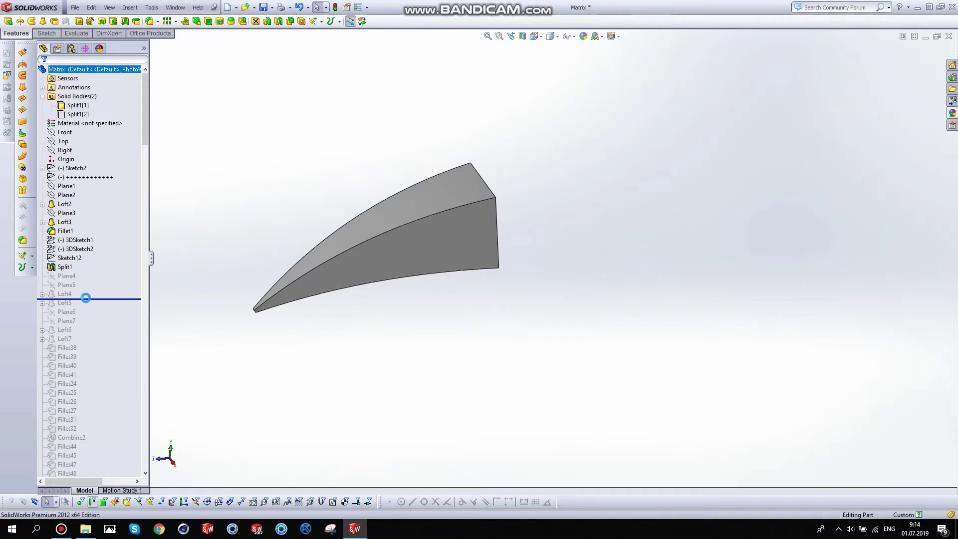
- Highlight the Loft4 body and display its profiles on the model
click(61, 303)
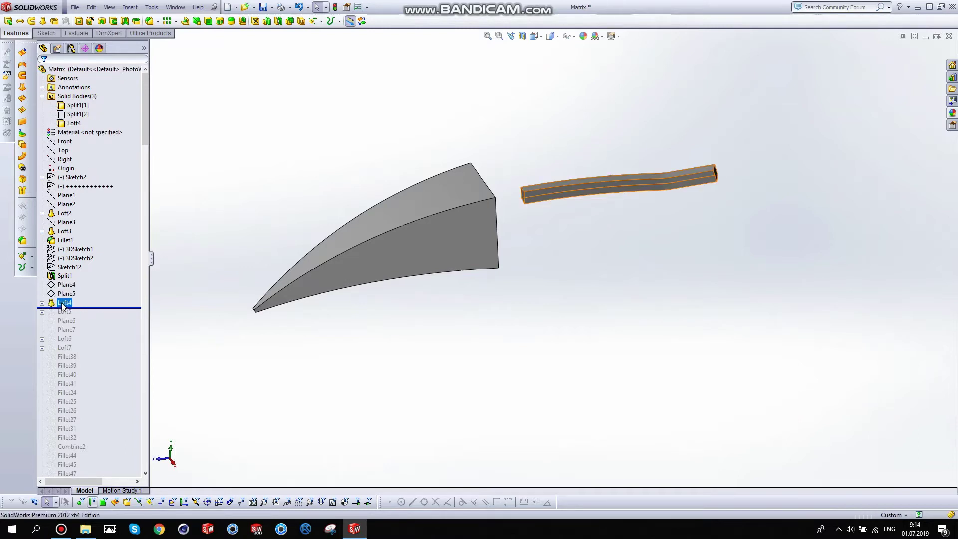
click(635, 217)
mouse_move(636, 216)
middle_down()
mouse_move(663, 217)
mouse_move(618, 218)
middle_up()
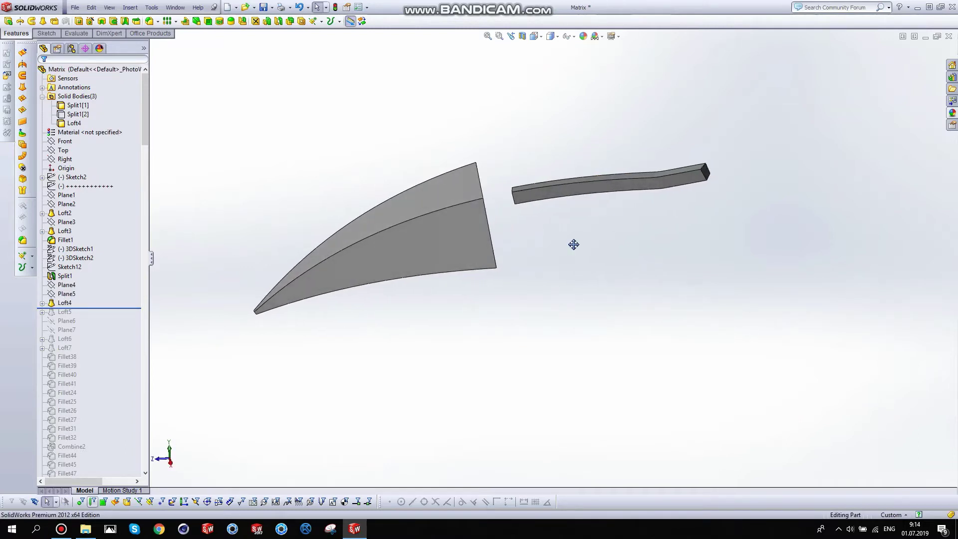
click(66, 303)
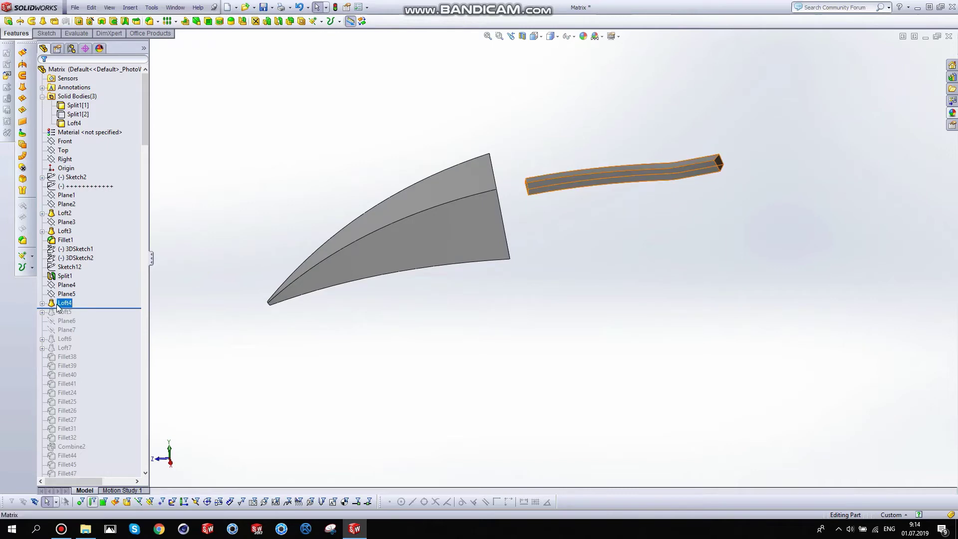
click(60, 304)
- Review Loft4's definition, then display the 3DSketch1 and 3DSketch2 guide curves
click(64, 278)
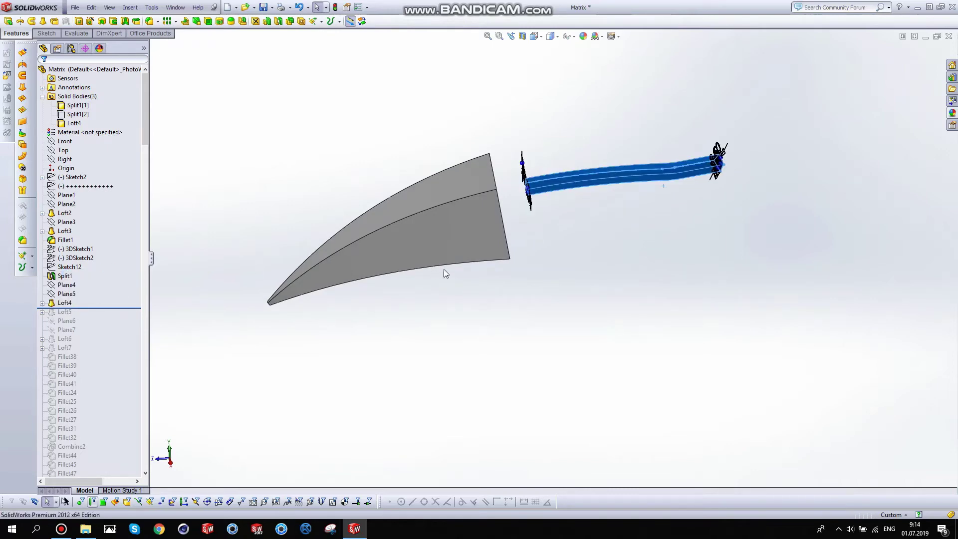
mouse_move(665, 184)
middle_down()
mouse_move(672, 191)
mouse_move(663, 194)
middle_up()
scroll(666, 194, down, 2)
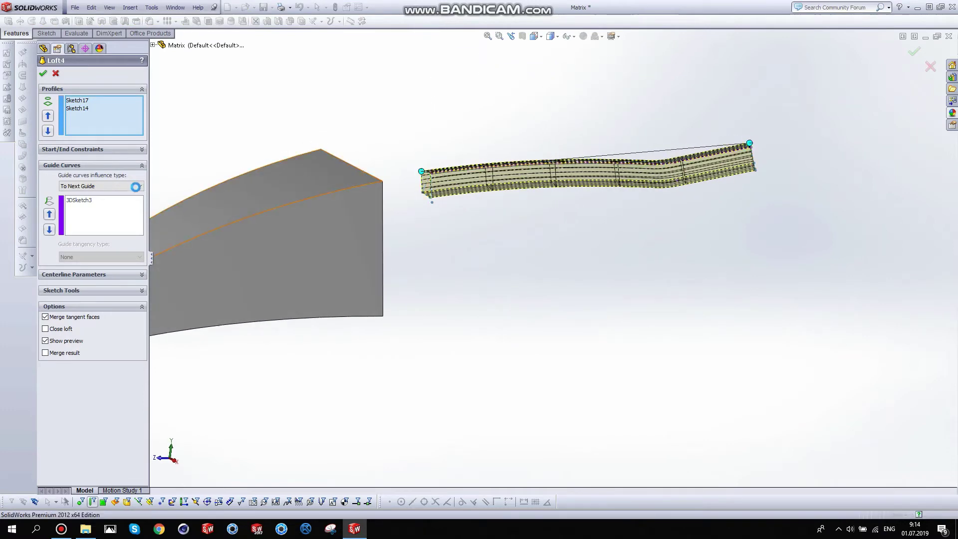
key(Return)
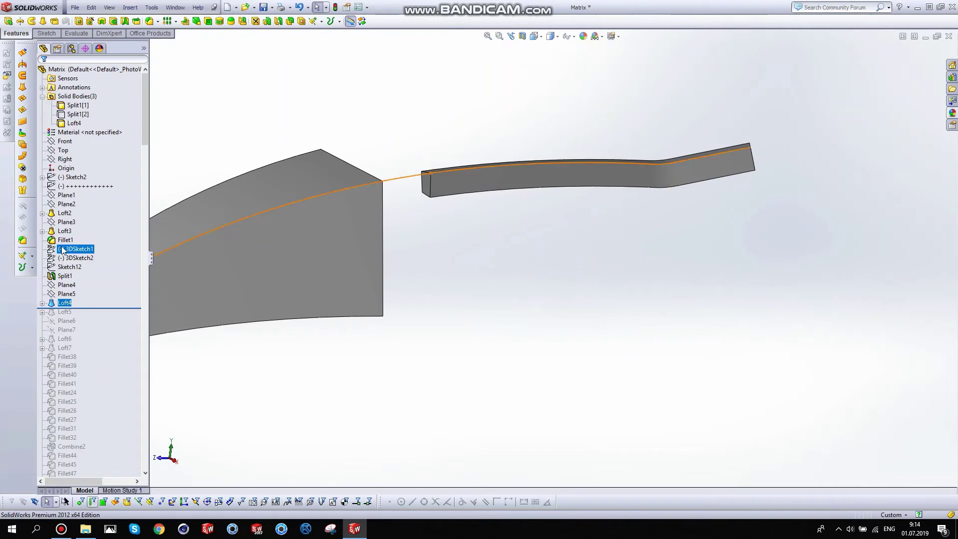
click(65, 249)
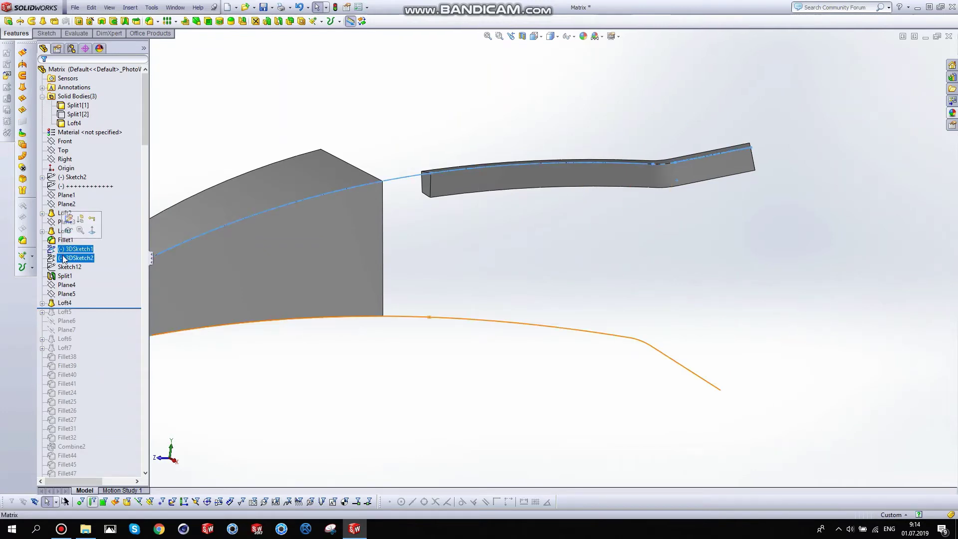
click(64, 258)
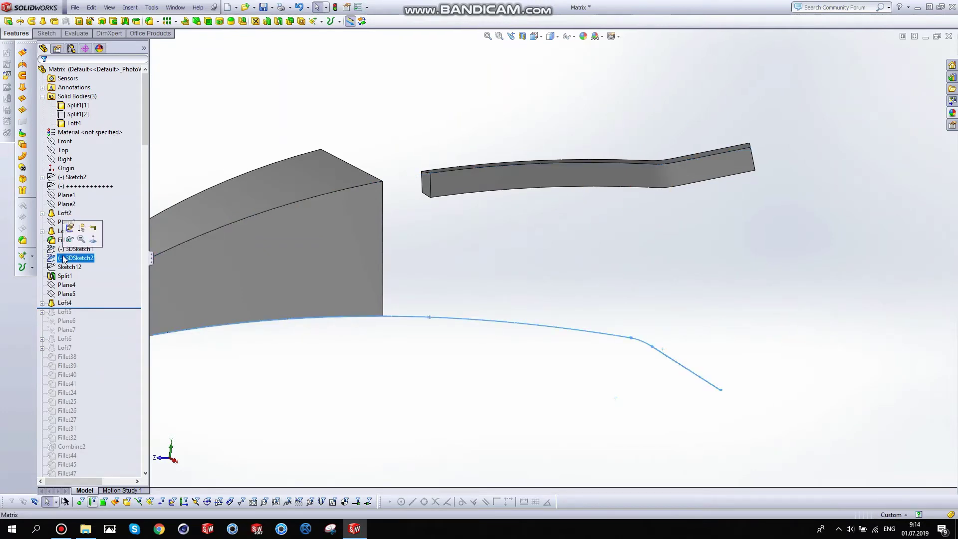
click(63, 249)
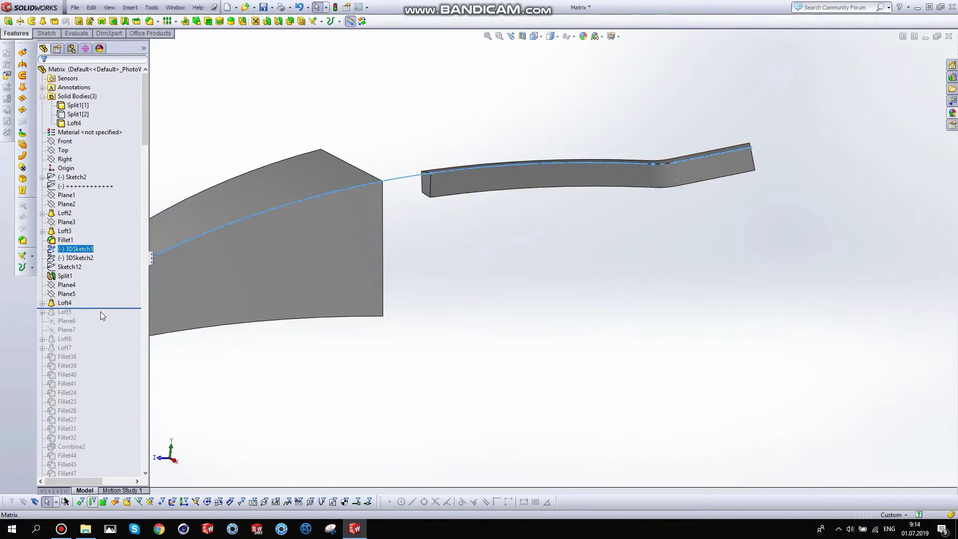
- Roll forward to include Loft5 and review its transition definition
drag(100, 311, 106, 315)
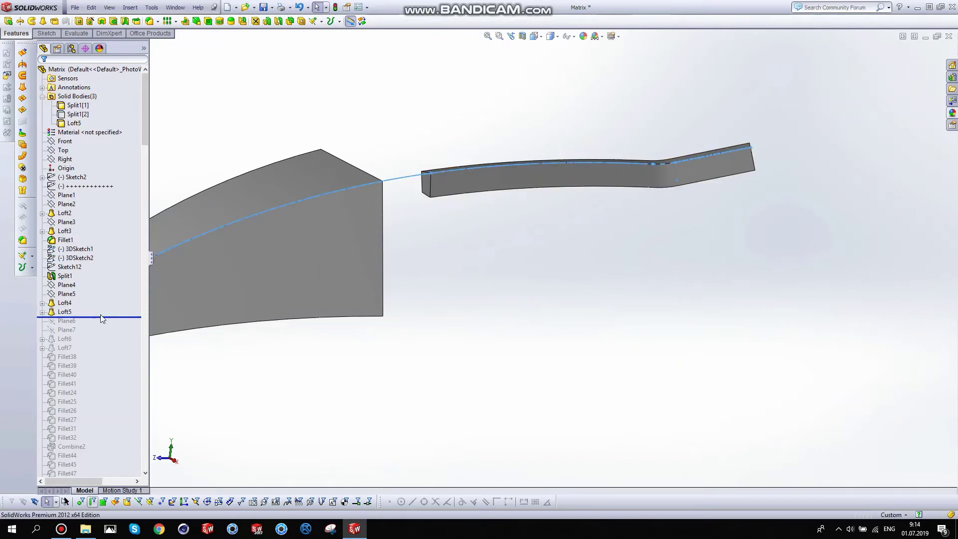
scroll(418, 206, down, 3)
click(419, 206)
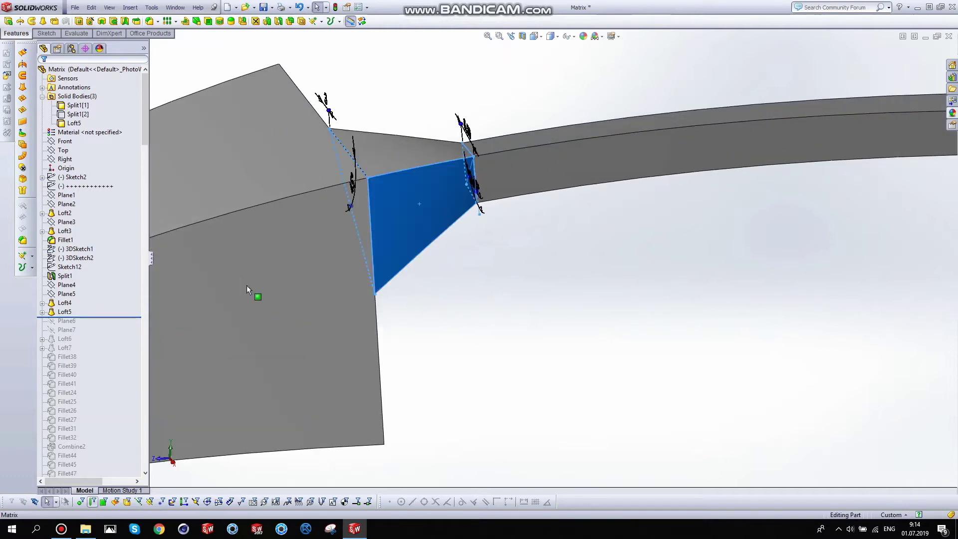
click(50, 313)
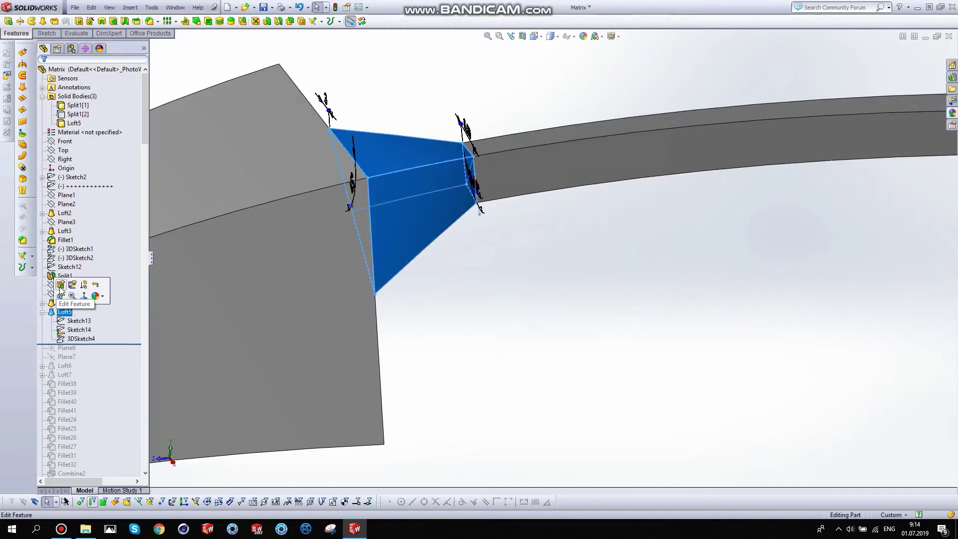
click(61, 285)
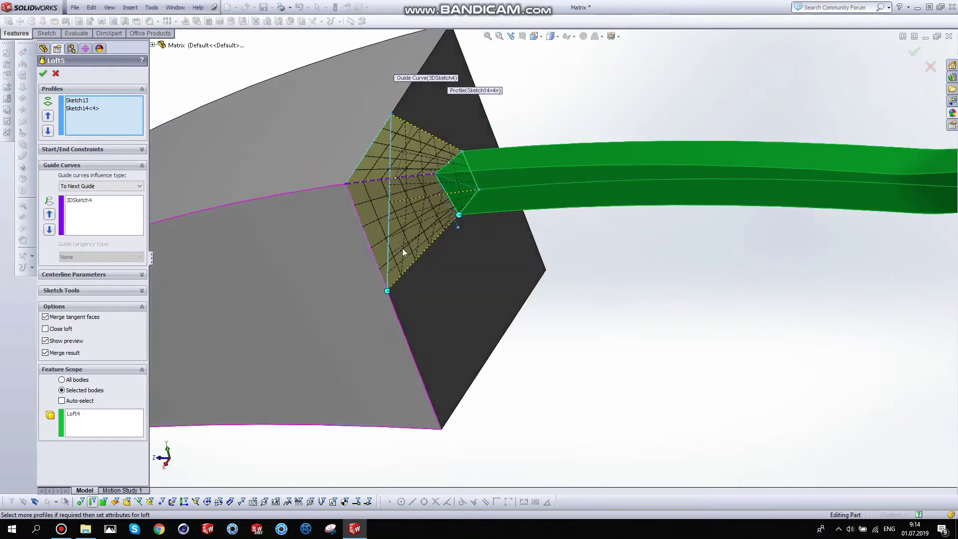
mouse_move(405, 241)
middle_down()
mouse_move(445, 212)
mouse_move(487, 208)
middle_up()
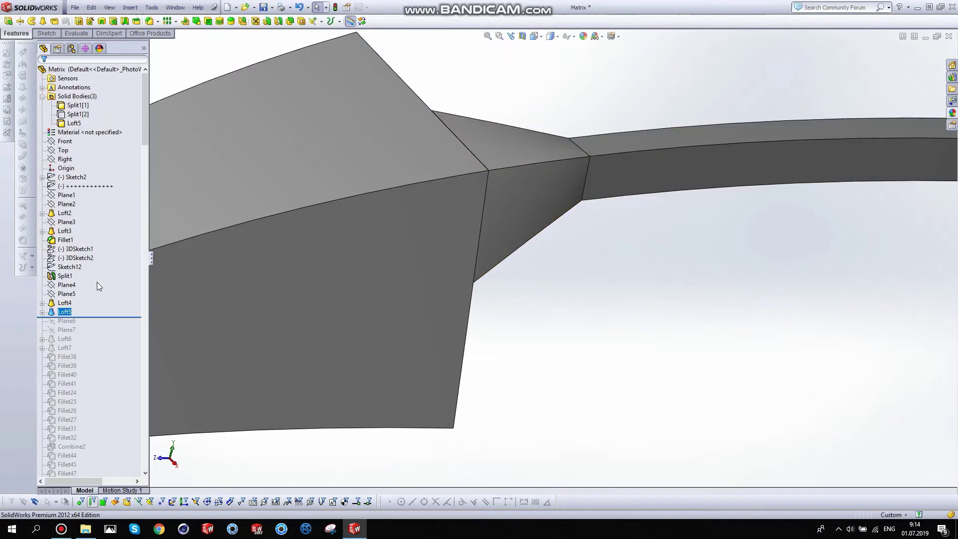
- Roll past Plane7, inspect Plane4 through Plane6, then roll back to before Loft4
drag(96, 317, 114, 332)
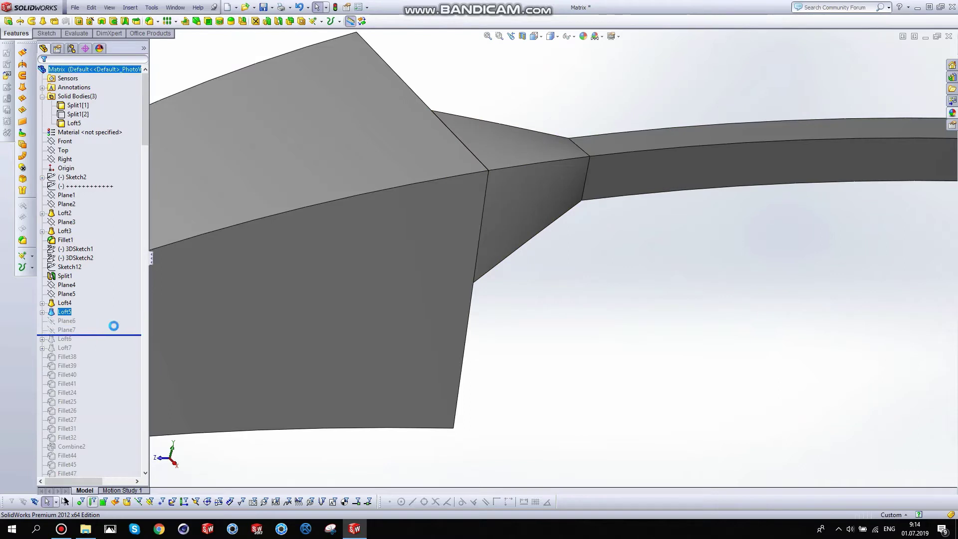
scroll(481, 304, up, 3)
scroll(481, 303, up, 2)
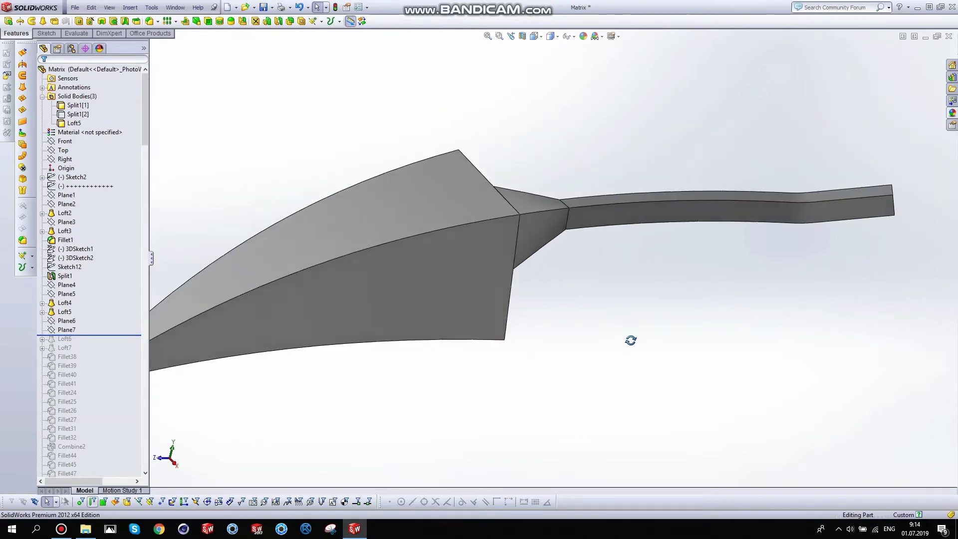
click(68, 320)
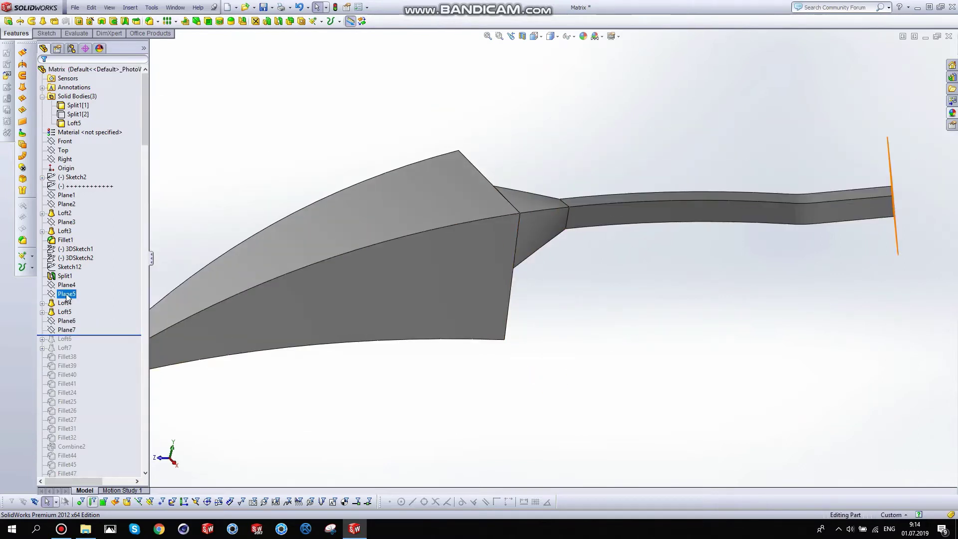
click(66, 285)
ctrl+click(67, 294)
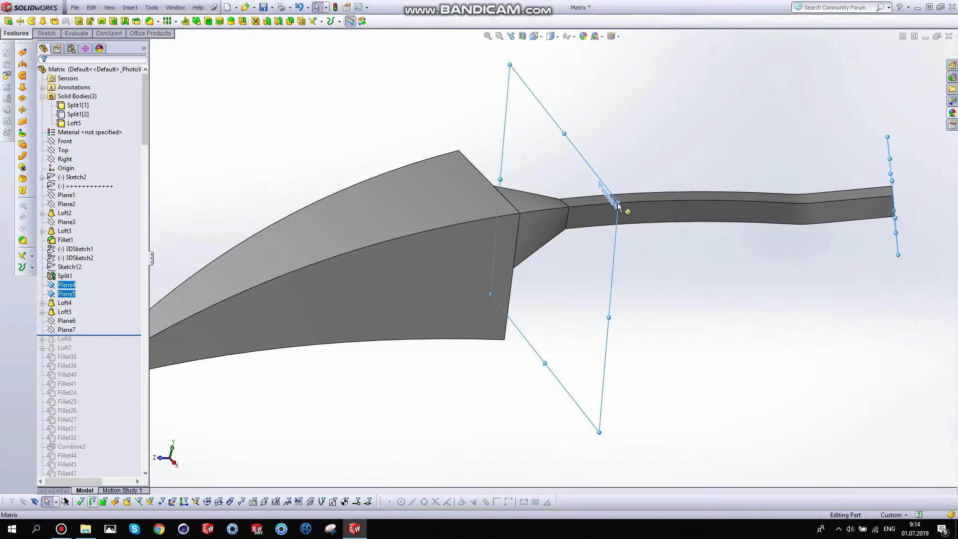
ctrl+click(56, 303)
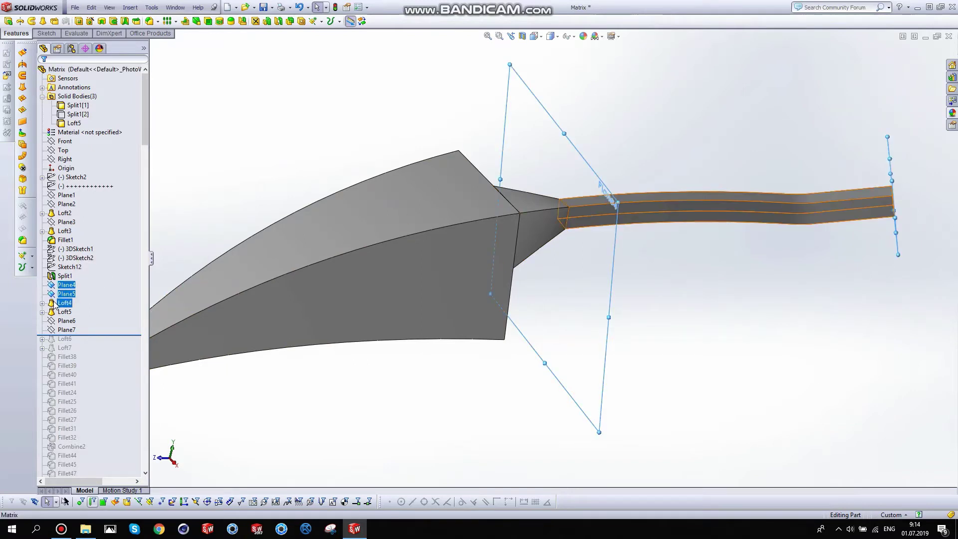
click(55, 303)
click(85, 281)
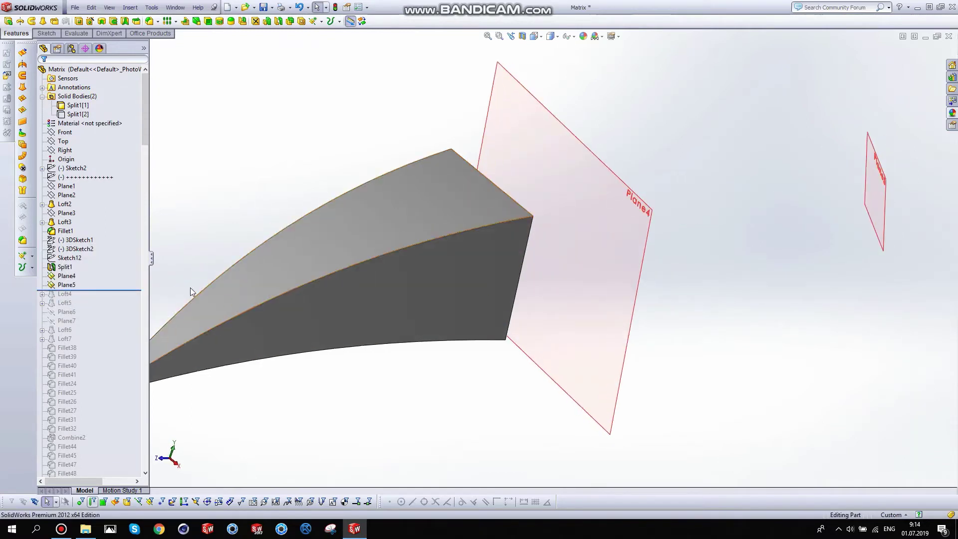
- Highlight the 3DSketch1 guide curve and orbit to follow it toward Plane4
click(65, 240)
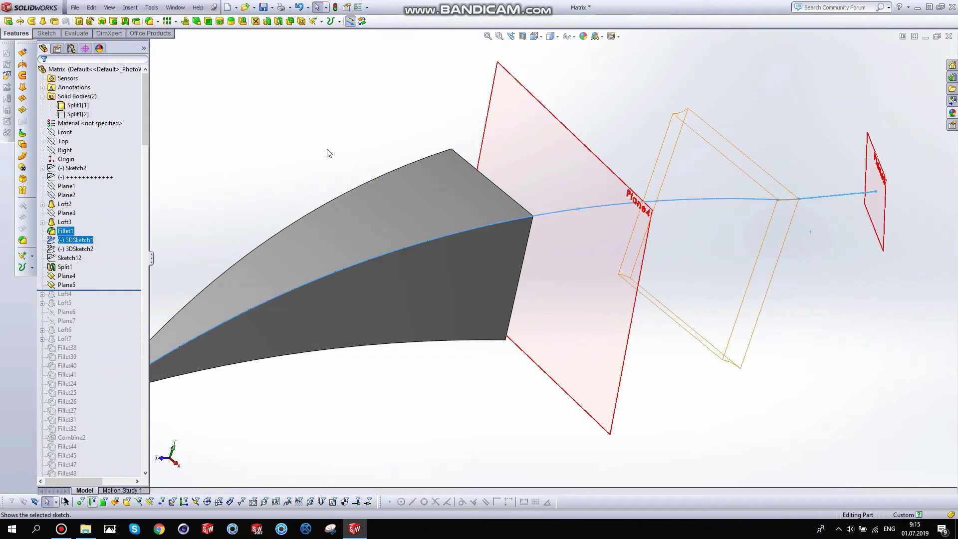
click(641, 271)
mouse_move(642, 271)
middle_down()
mouse_move(725, 257)
mouse_move(723, 271)
mouse_move(765, 274)
mouse_move(804, 248)
mouse_move(779, 259)
middle_up()
scroll(618, 260, down, 3)
scroll(618, 260, down, 2)
scroll(727, 267, up, 3)
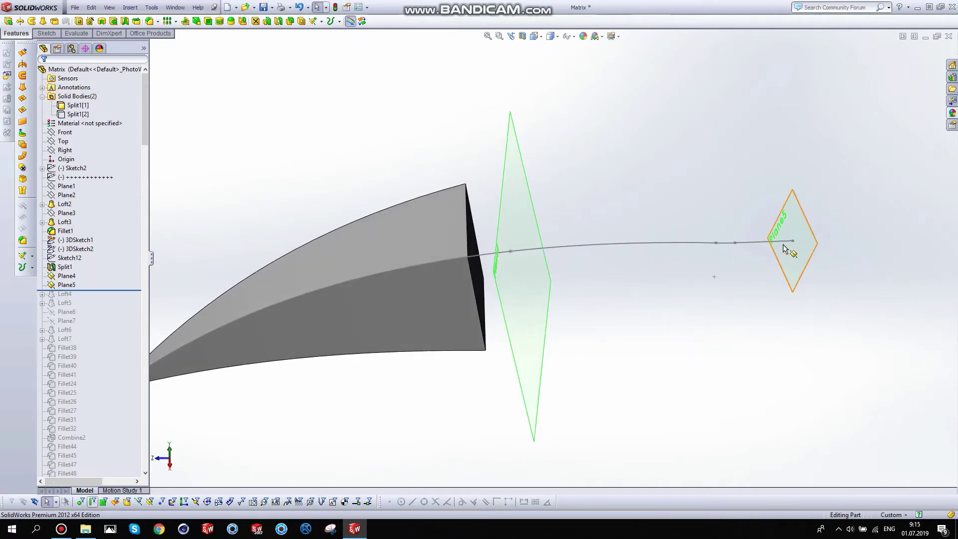
scroll(785, 249, down, 2)
scroll(784, 261, down, 3)
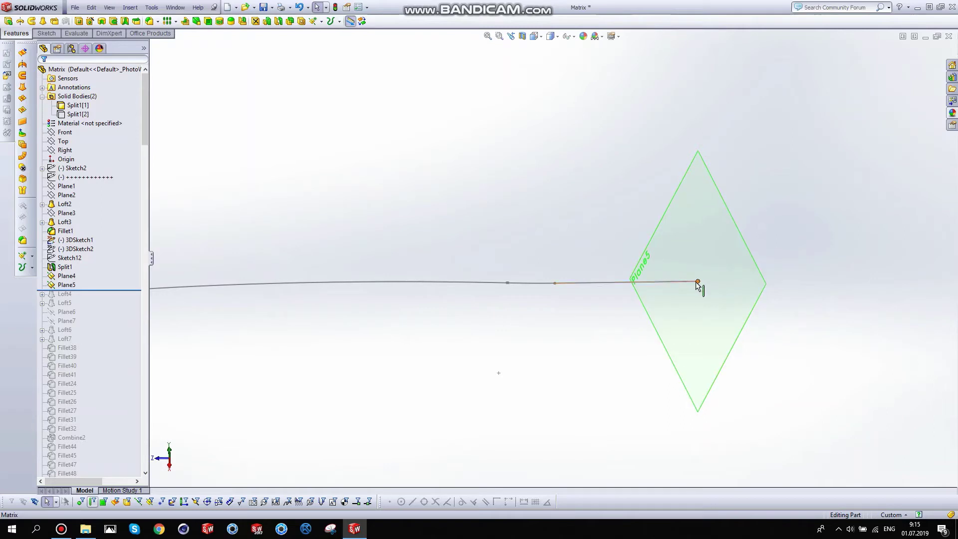
scroll(435, 299, up, 3)
middle_drag(435, 300, 439, 300)
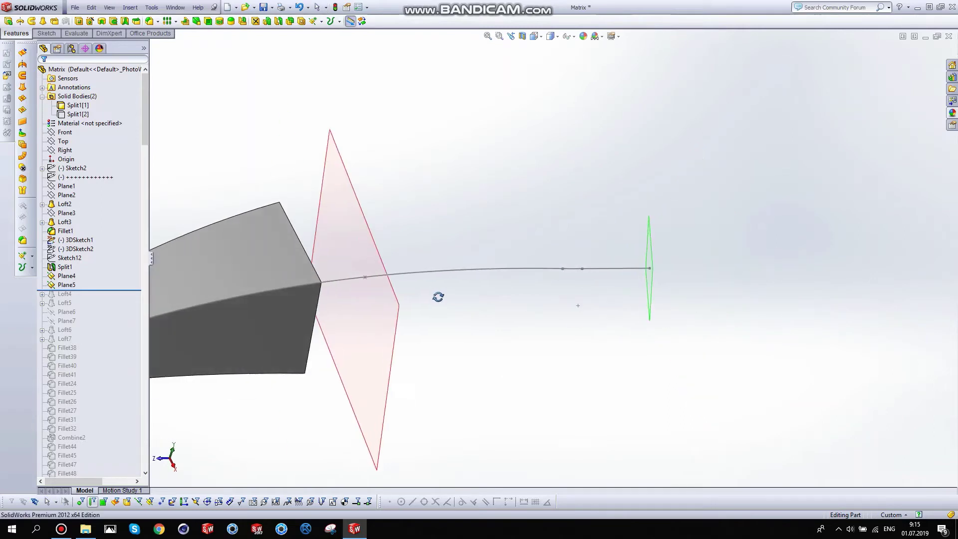
scroll(380, 282, down, 3)
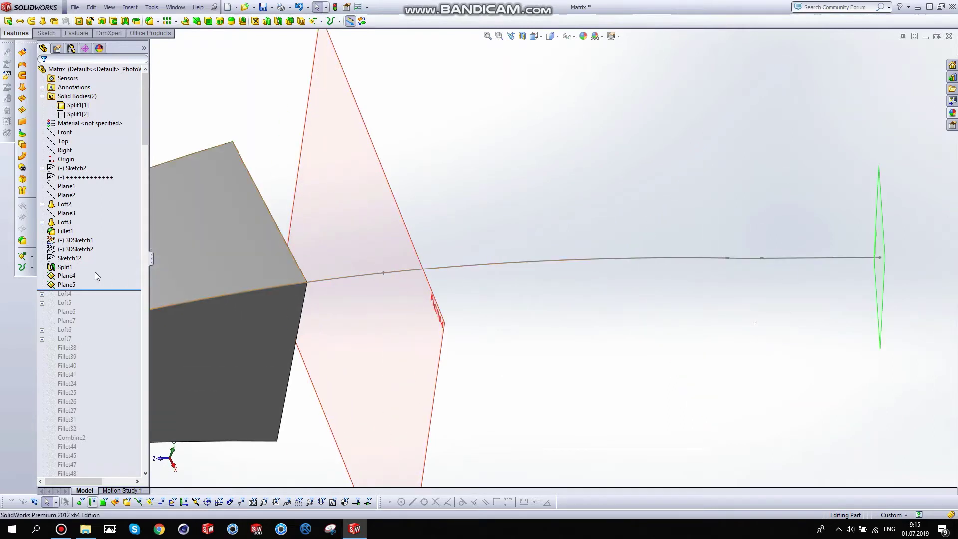
- Edit 3DSketch1 to inspect the guide curve, then exit and rebuild
click(74, 240)
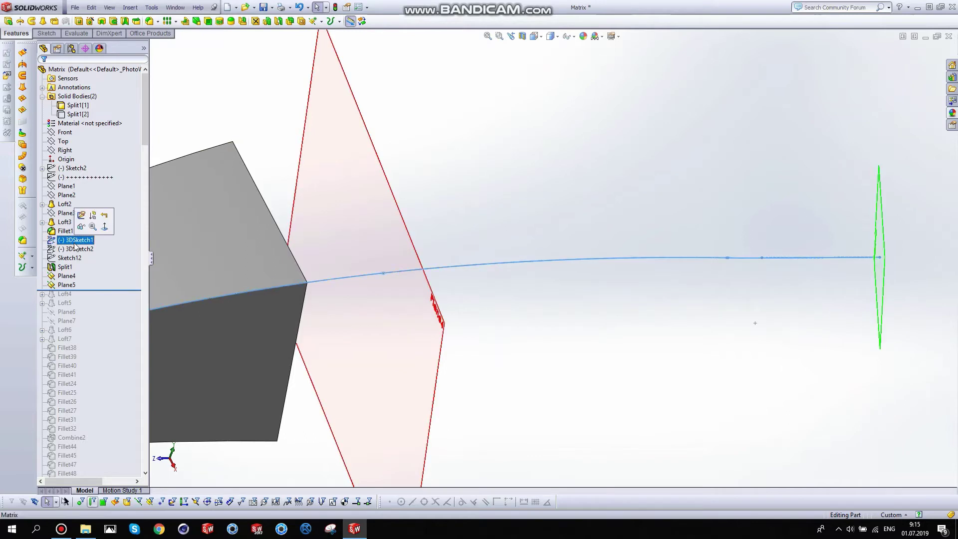
click(81, 216)
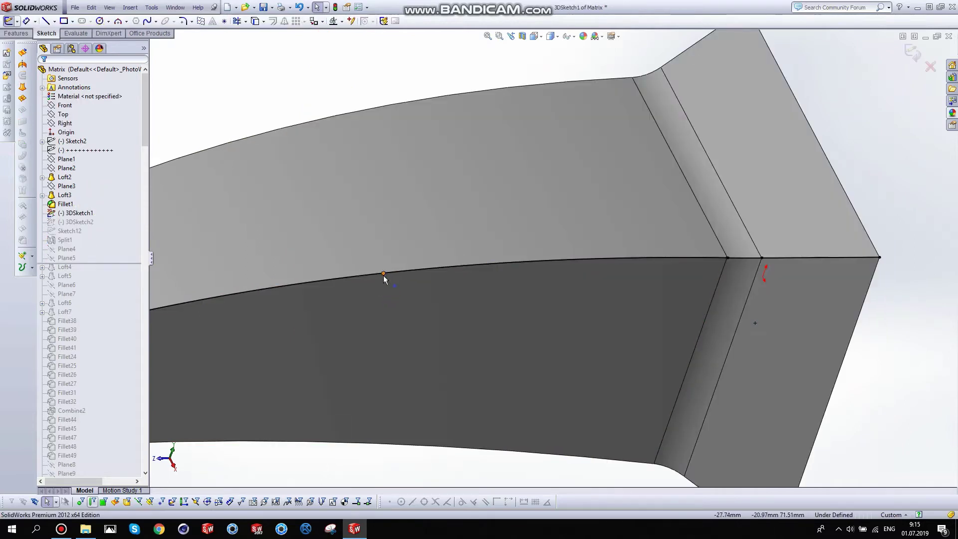
scroll(385, 286, down, 3)
scroll(379, 300, down, 3)
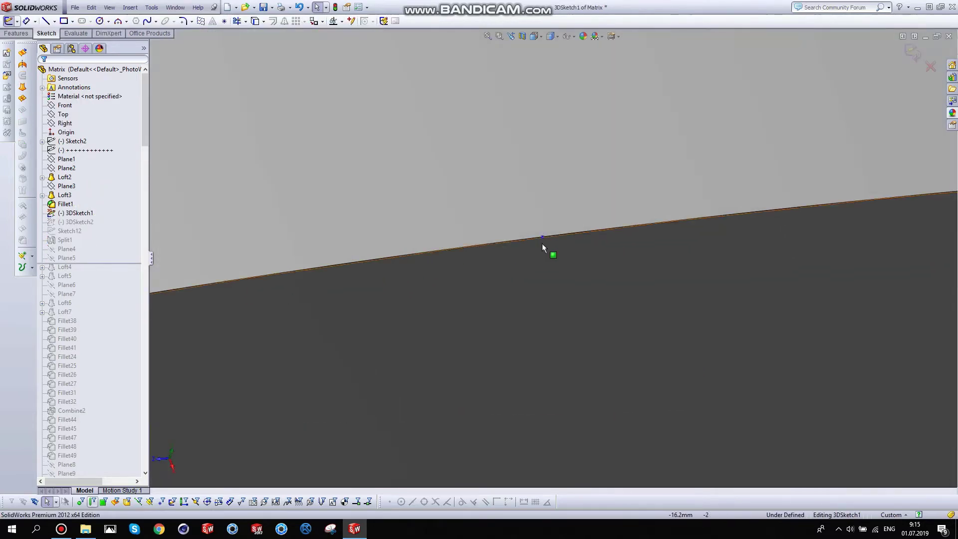
click(912, 53)
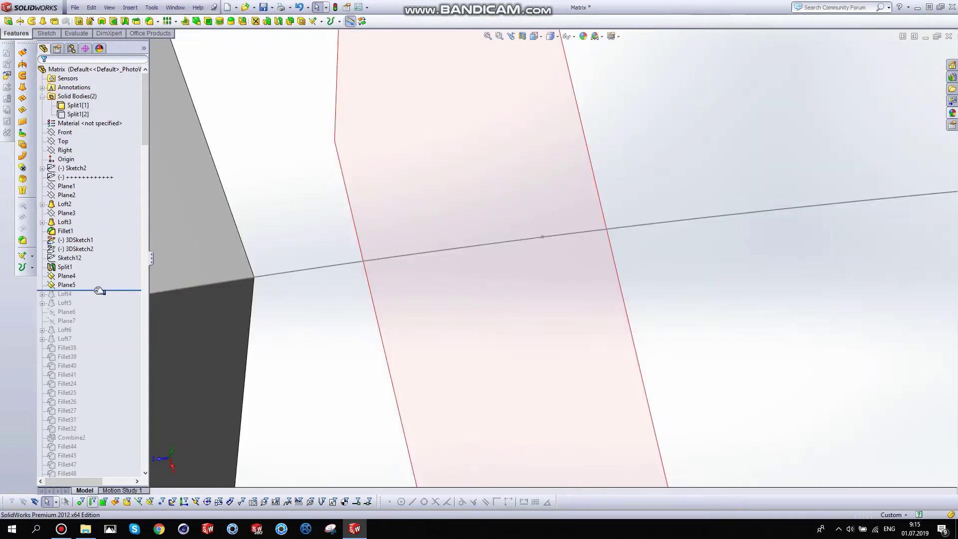
- Hide the reference plane beside the blade and roll forward to include Loft5
click(66, 284)
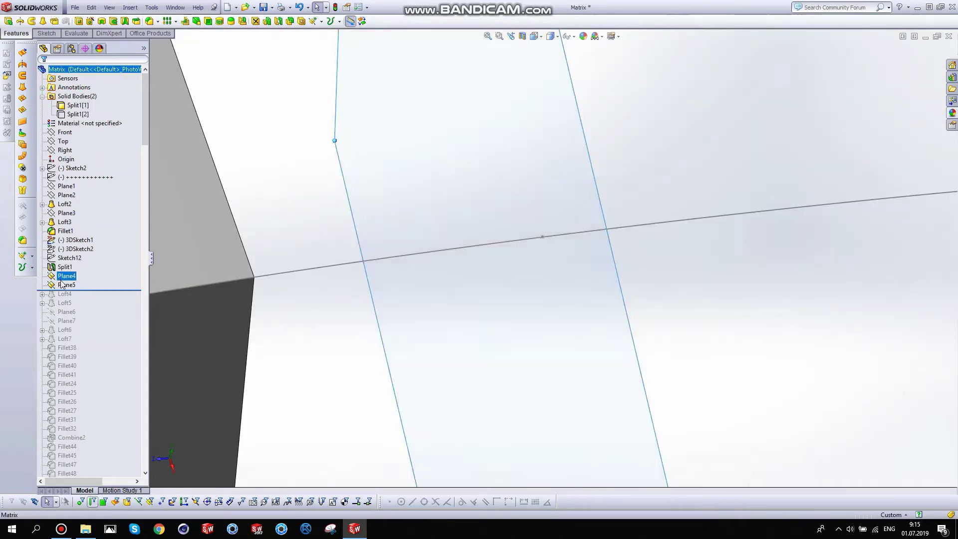
click(78, 280)
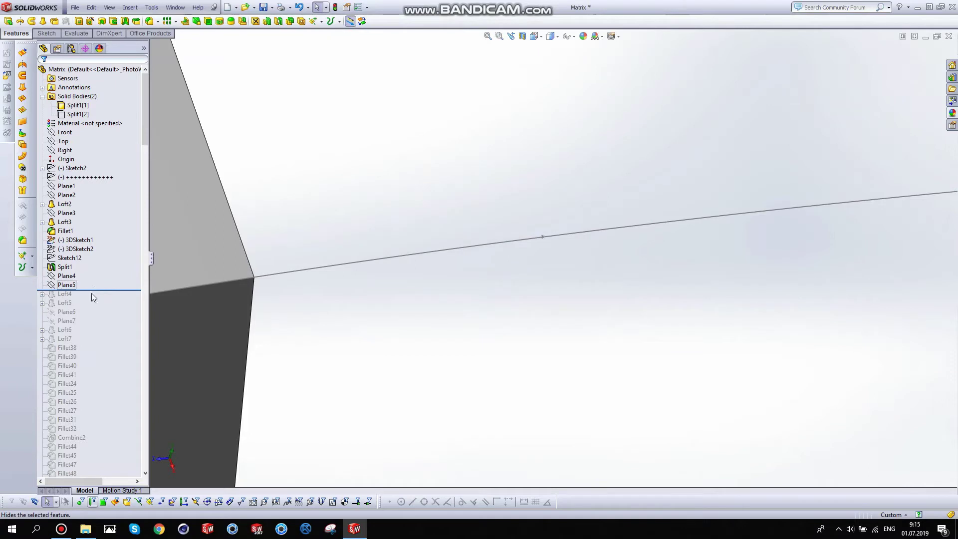
drag(92, 291, 98, 304)
scroll(440, 272, up, 5)
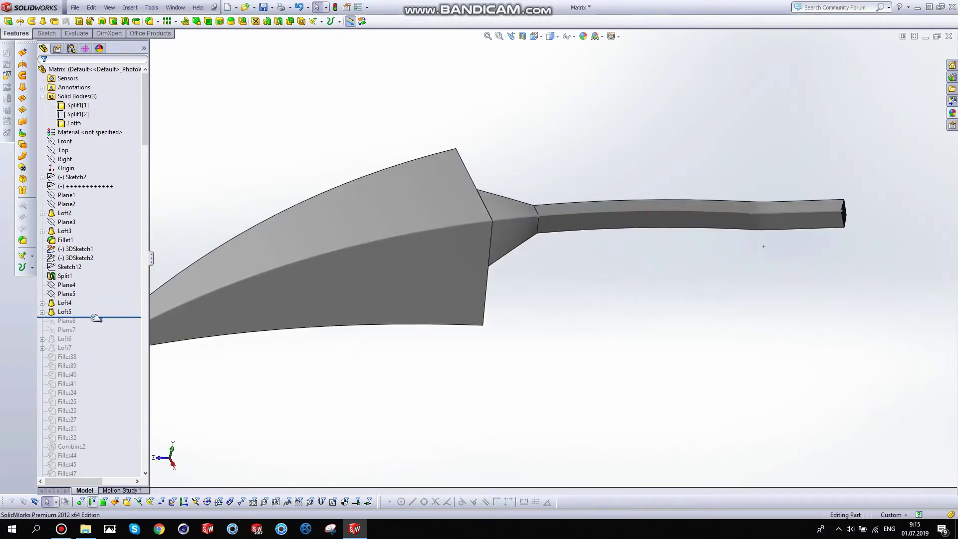
- Roll forward through Loft6, Loft7 and the fillets down to Fillet32
drag(96, 318, 94, 345)
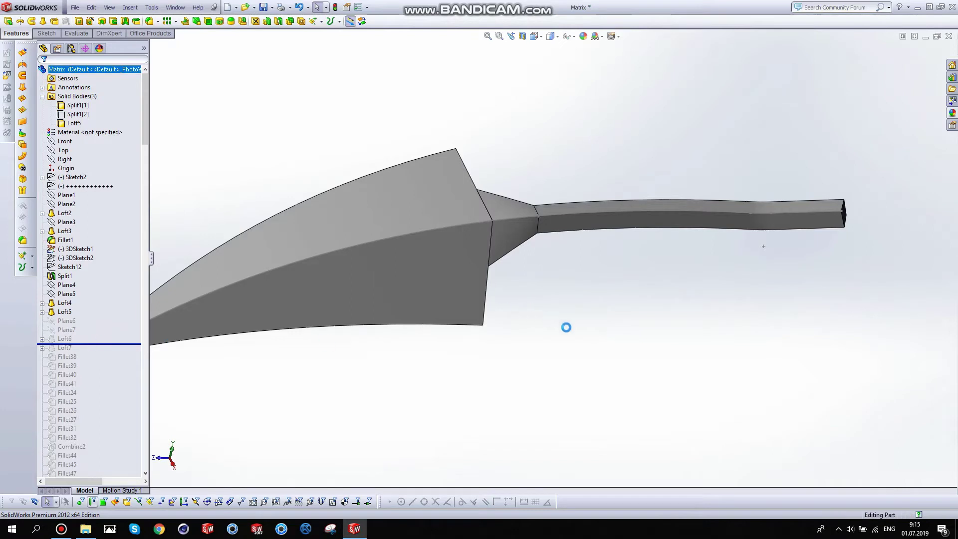
ctrl+middle_drag(496, 370, 417, 308)
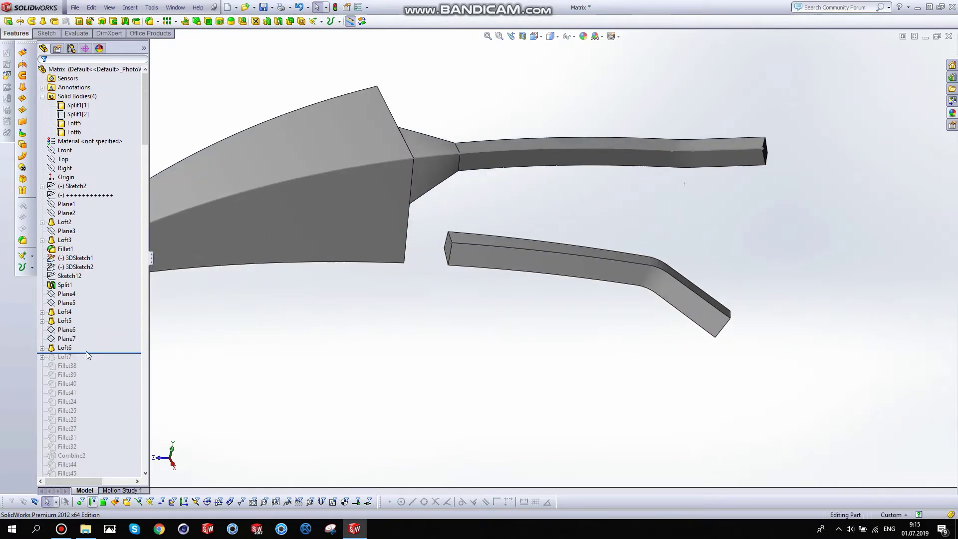
drag(89, 353, 92, 357)
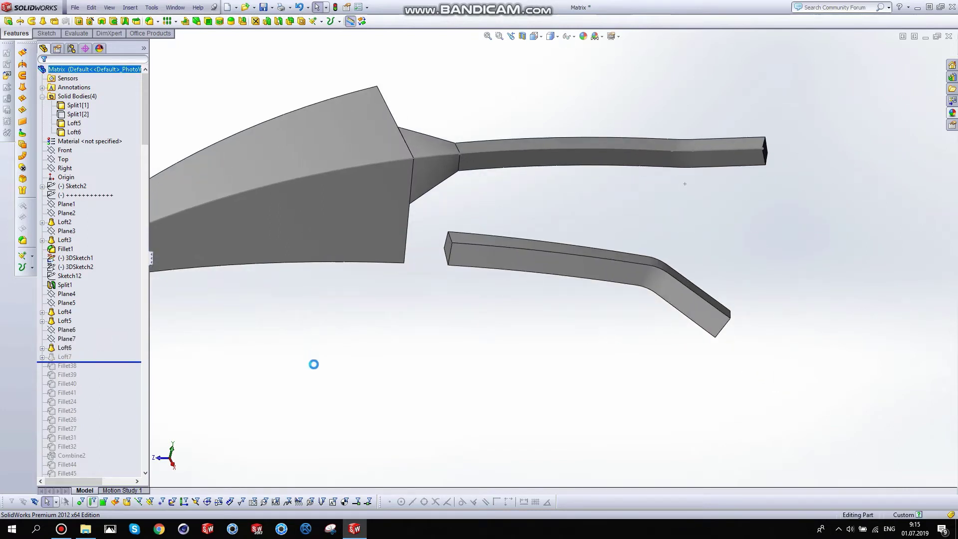
mouse_move(429, 303)
middle_down()
mouse_move(579, 290)
mouse_move(519, 220)
mouse_move(366, 279)
mouse_move(486, 261)
mouse_move(209, 226)
middle_up()
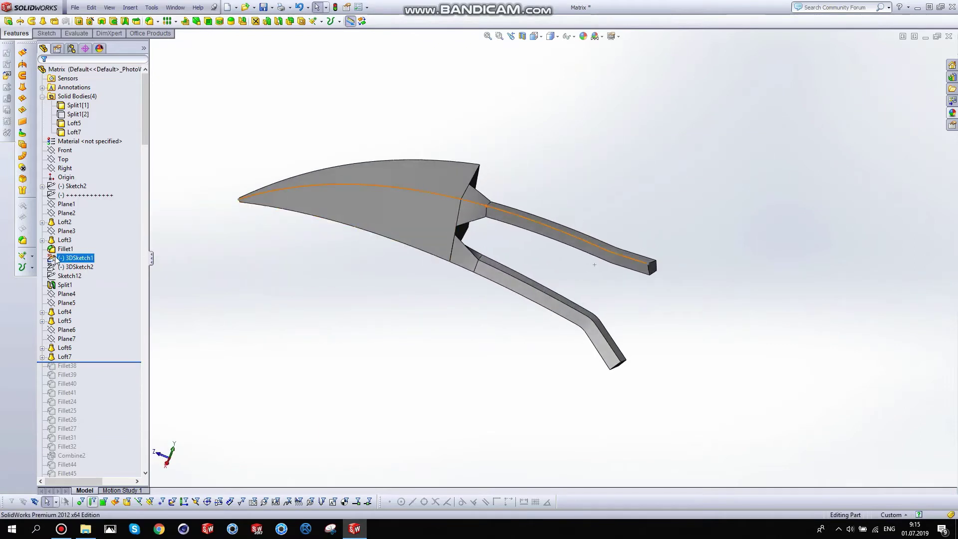
click(379, 327)
ctrl+middle_drag(383, 319, 396, 321)
drag(92, 368, 92, 446)
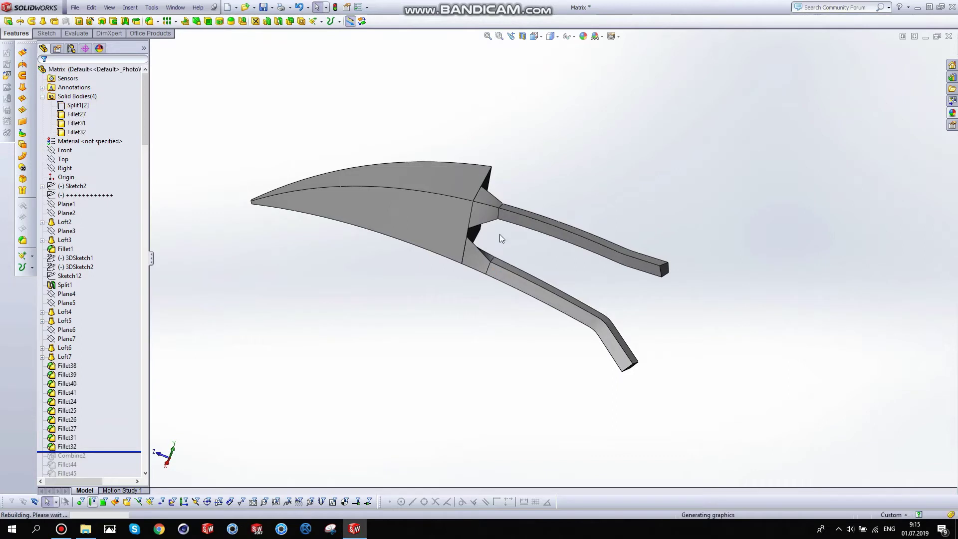
- Select the Fillet27 body and orbit around it, then roll forward to Combine2
scroll(495, 195, down, 5)
middle_drag(493, 194, 478, 203)
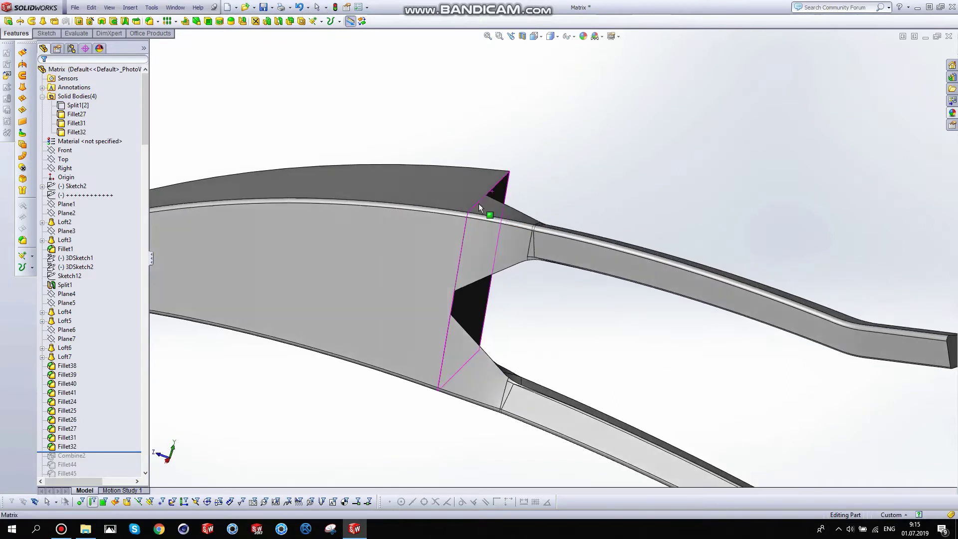
click(78, 114)
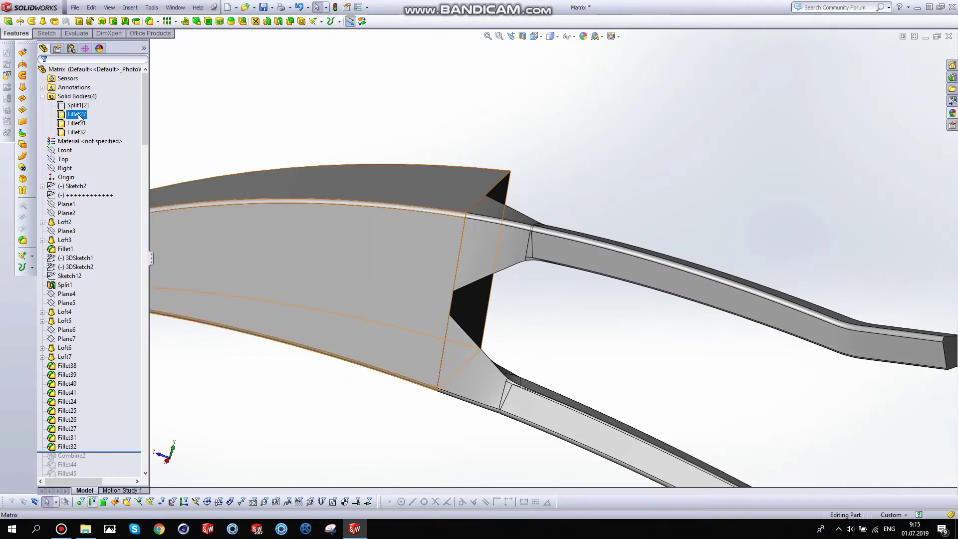
scroll(454, 243, up, 3)
mouse_move(455, 244)
middle_down()
mouse_move(508, 274)
mouse_move(348, 223)
middle_up()
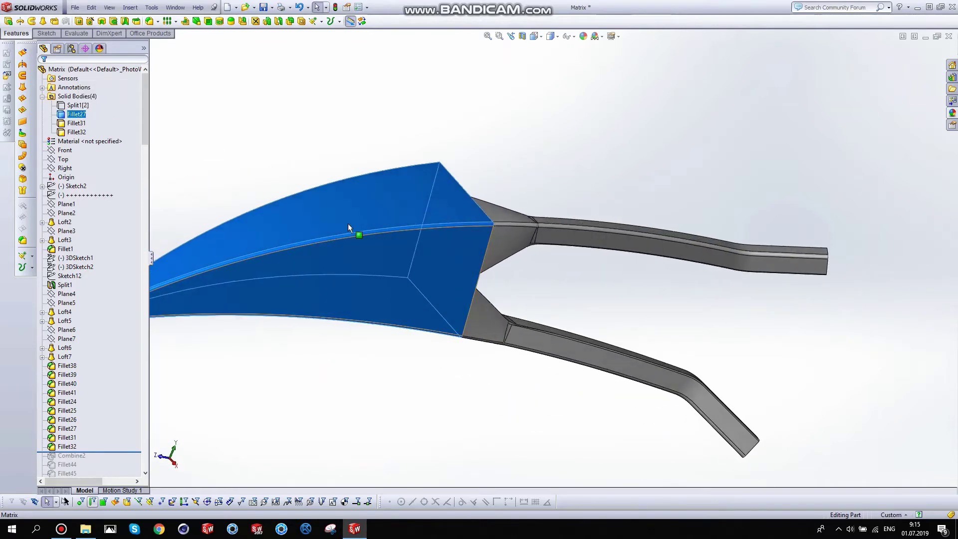
middle_drag(531, 253, 463, 251)
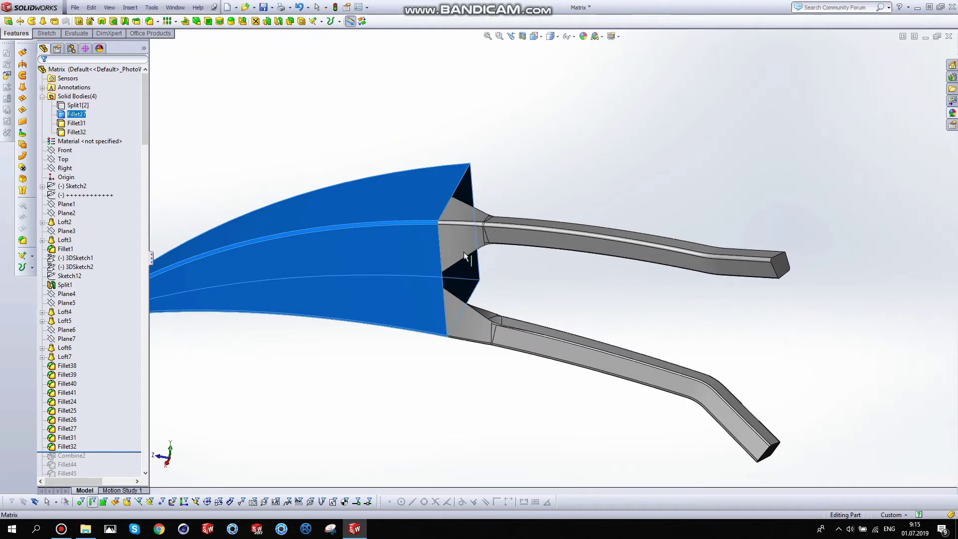
key(Escape)
scroll(89, 396, down, 2)
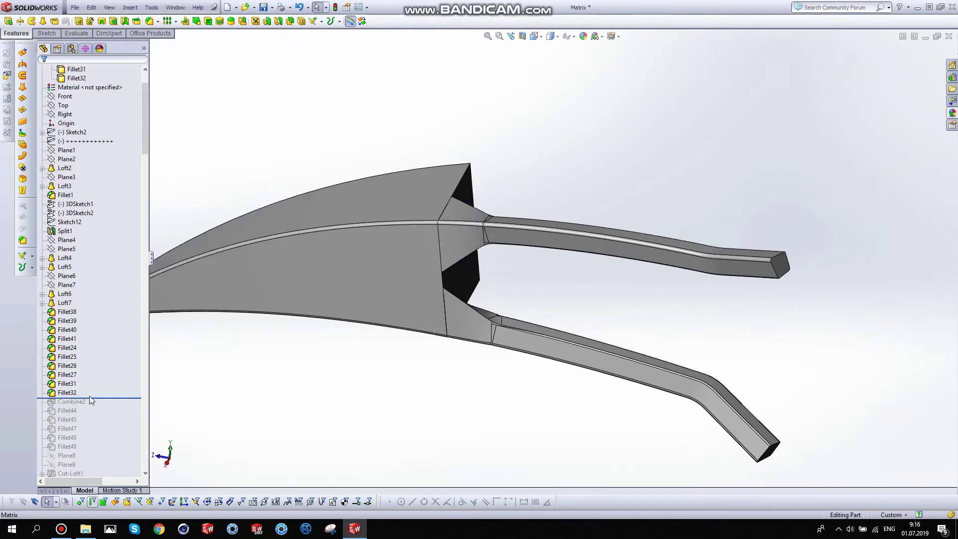
drag(94, 398, 98, 406)
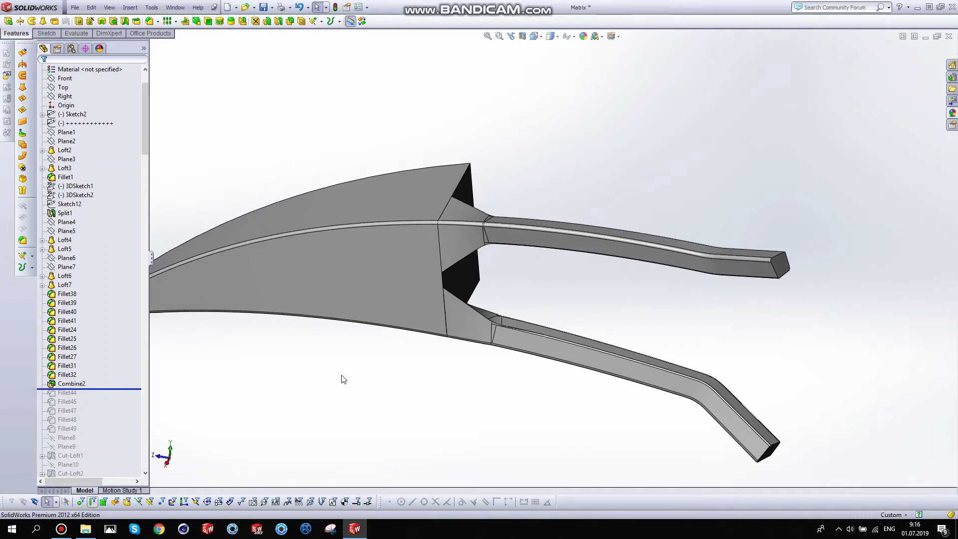
- Roll forward through Fillet44–Fillet49, orbit the blade–handle junction, then include Cut-Loft1
middle_drag(432, 267, 336, 235)
click(67, 410)
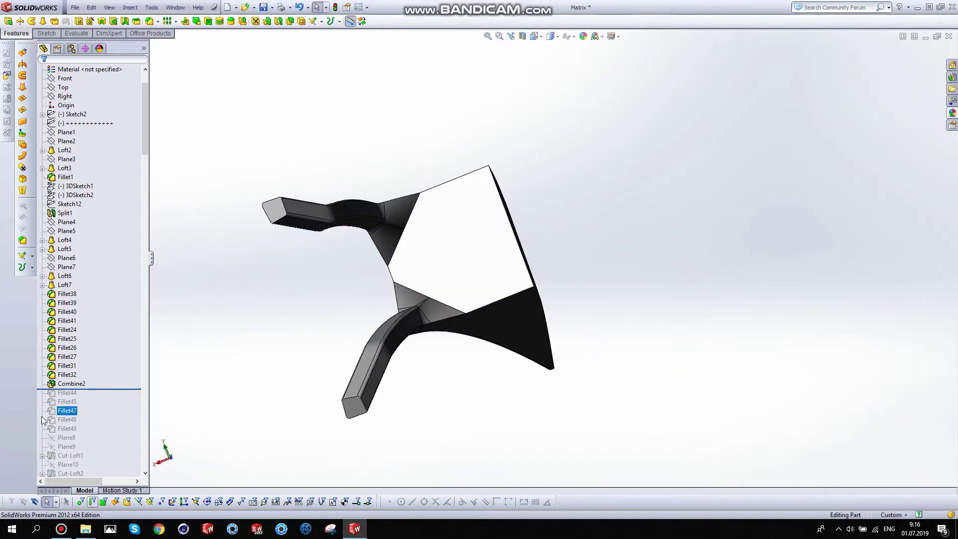
drag(94, 391, 89, 434)
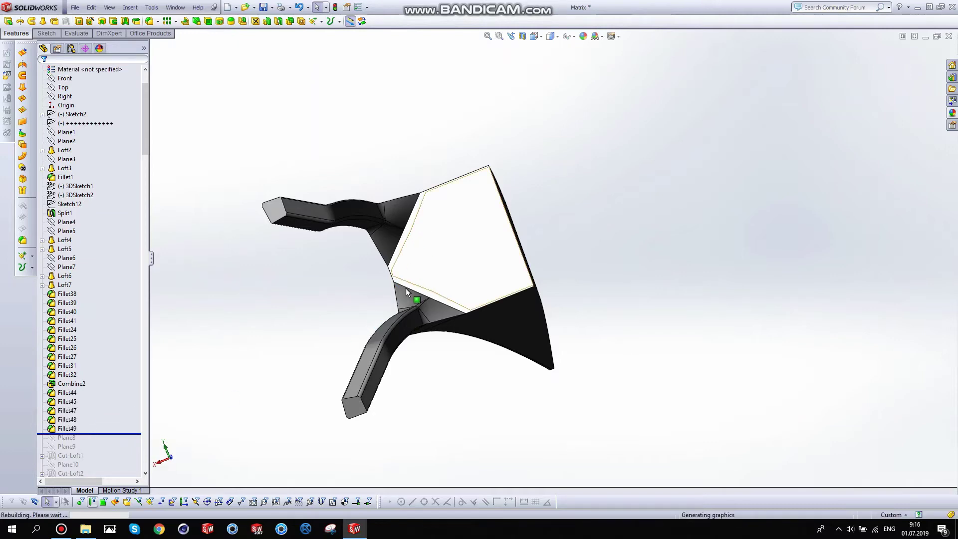
middle_drag(405, 288, 415, 269)
scroll(416, 249, down, 8)
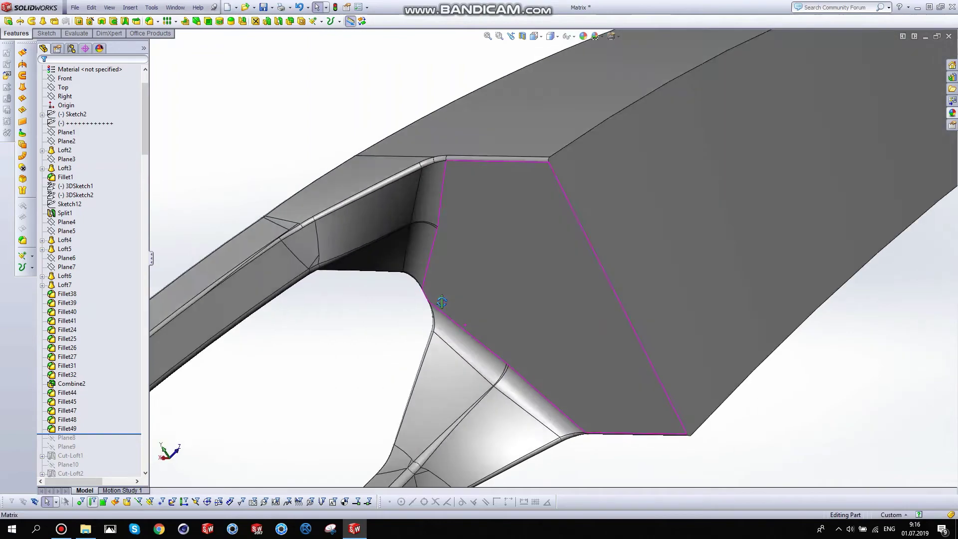
mouse_move(442, 302)
middle_down()
mouse_move(451, 246)
mouse_move(551, 188)
mouse_move(626, 172)
mouse_move(619, 197)
middle_up()
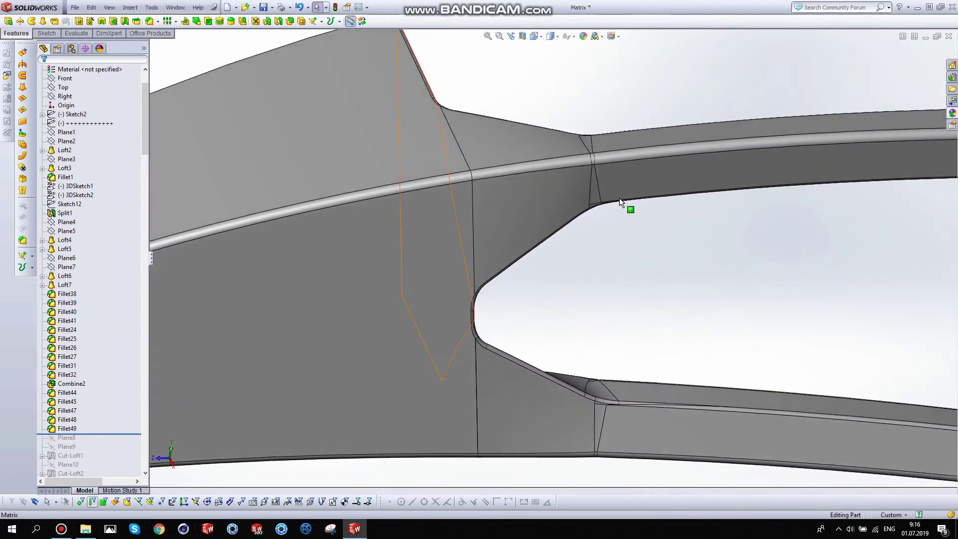
scroll(619, 198, up, 3)
scroll(600, 204, up, 3)
scroll(558, 283, up, 1)
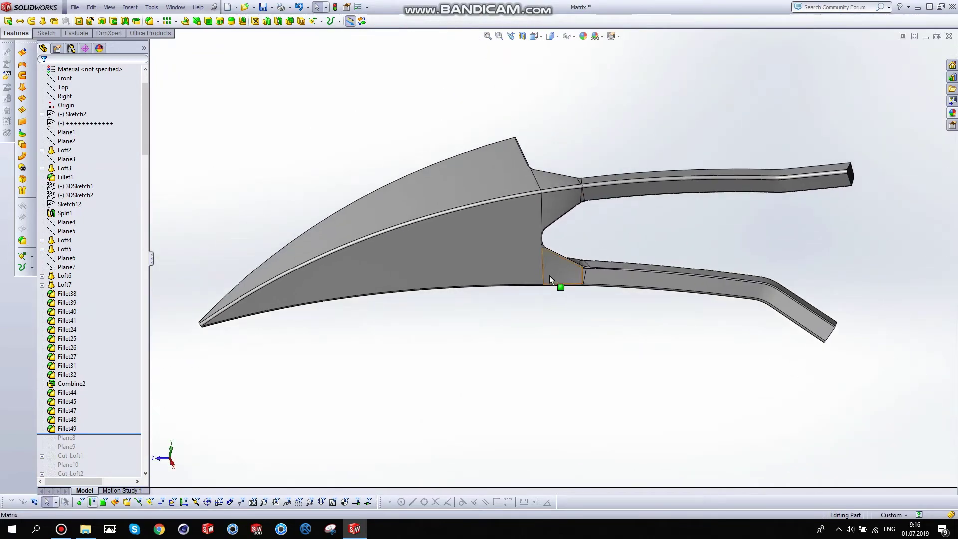
scroll(87, 414, down, 2)
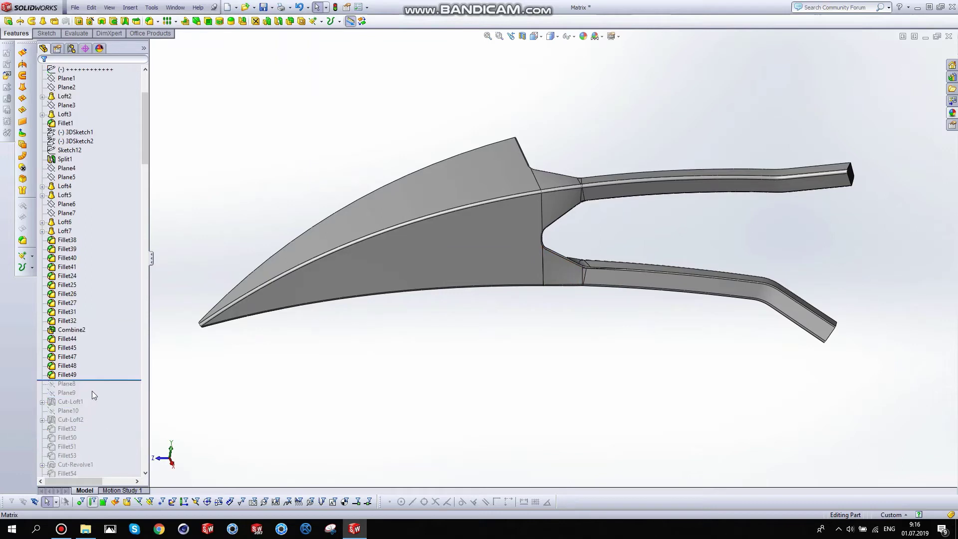
drag(107, 381, 104, 406)
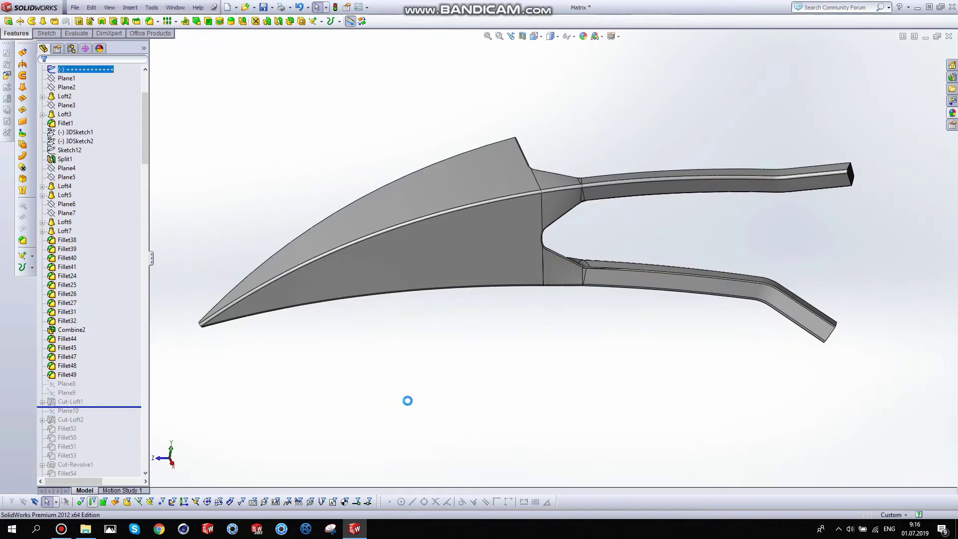
- Re-apply Cut-Loft1 so its triangular pocket notches the blade–handle junction
mouse_move(466, 267)
middle_down()
mouse_move(432, 245)
mouse_move(439, 252)
middle_up()
click(70, 402)
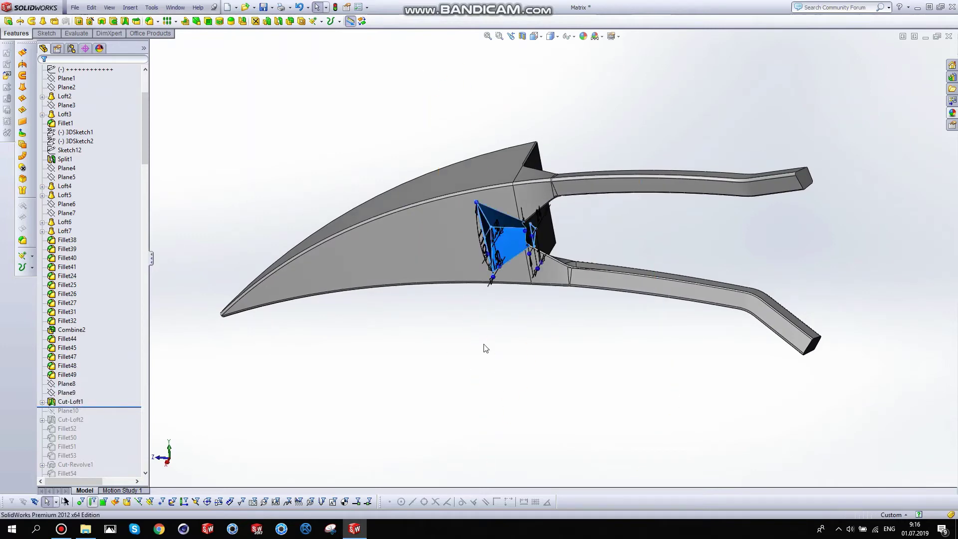
click(524, 234)
scroll(524, 234, down, 3)
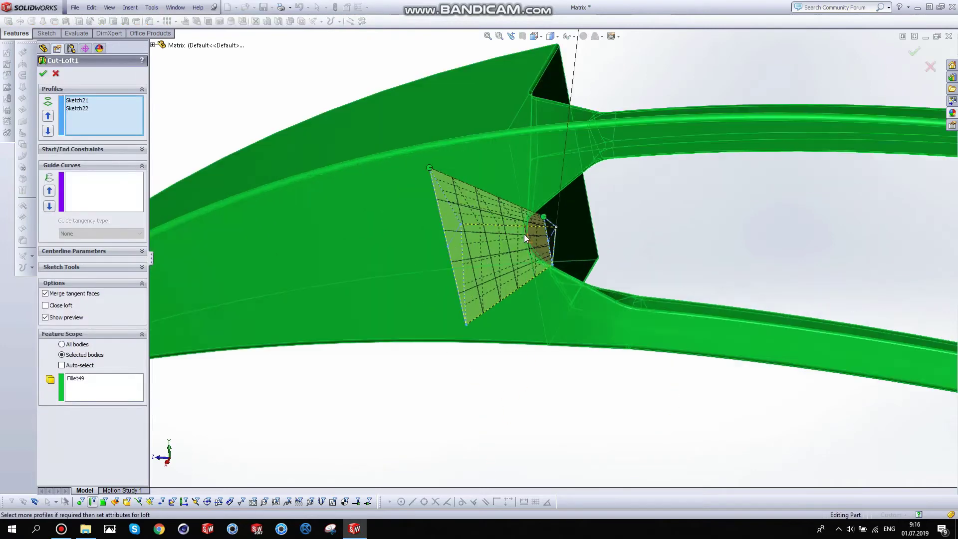
mouse_move(524, 235)
middle_down()
mouse_move(526, 208)
mouse_move(551, 249)
mouse_move(535, 145)
mouse_move(560, 180)
middle_up()
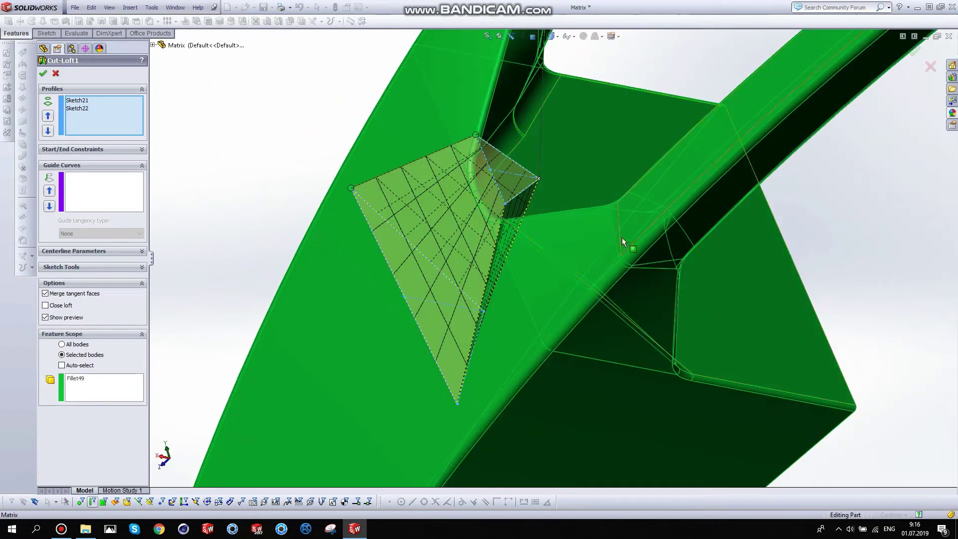
mouse_move(544, 218)
middle_down()
mouse_move(604, 242)
mouse_move(329, 235)
middle_up()
key(Return)
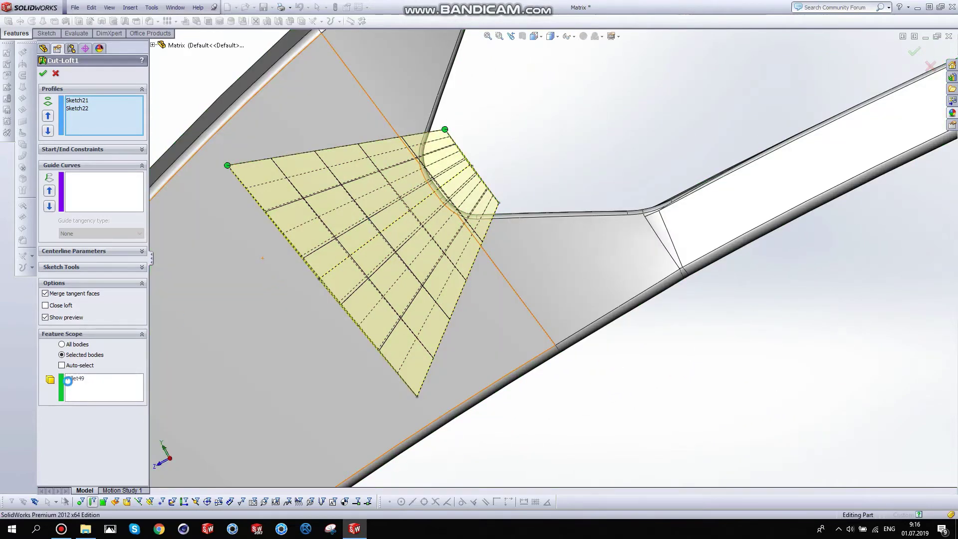
click(70, 384)
- Inspect Plane9, then roll the history forward to include Plane10 and Cut-Loft2
mouse_move(286, 308)
middle_down()
mouse_move(403, 256)
mouse_move(462, 250)
mouse_move(446, 266)
mouse_move(426, 244)
mouse_move(411, 255)
middle_up()
click(70, 393)
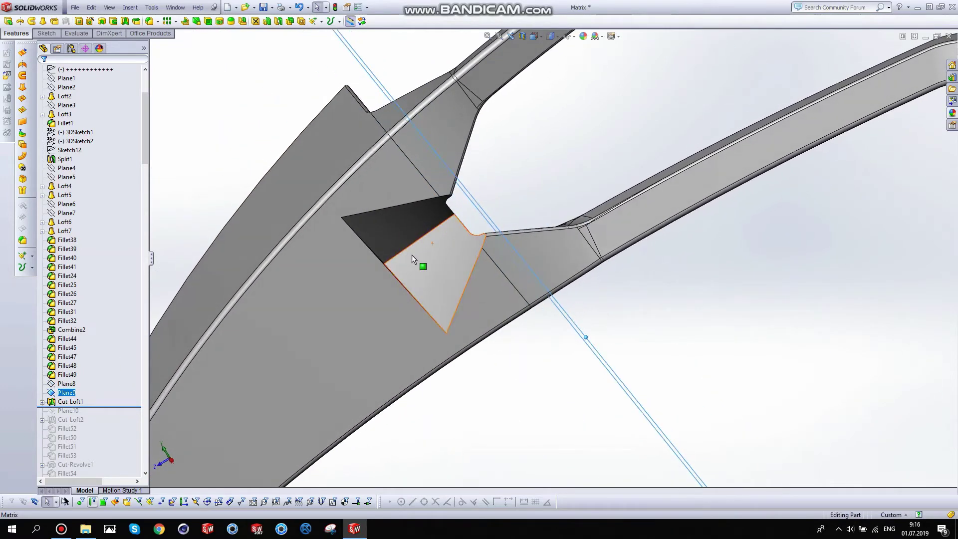
key(f)
scroll(449, 229, down, 3)
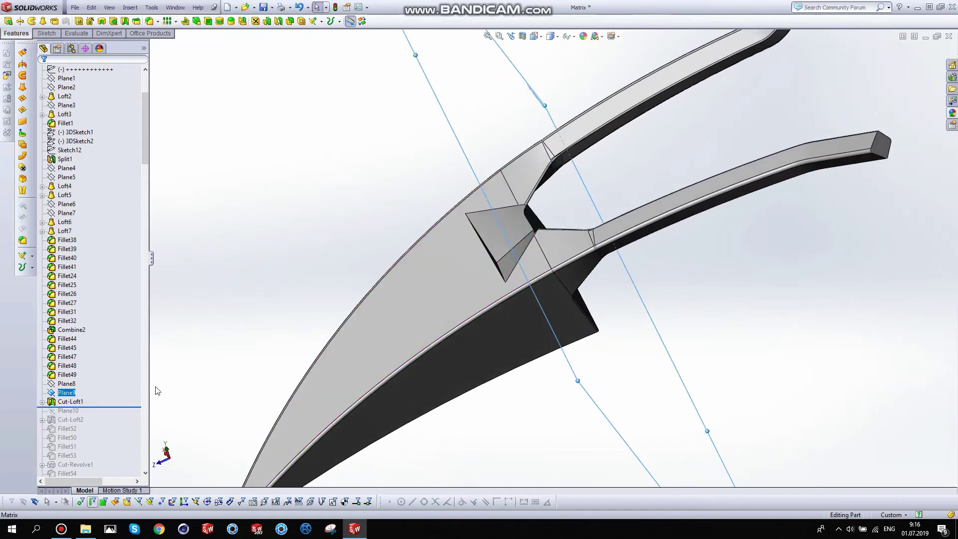
key(Escape)
drag(106, 406, 103, 422)
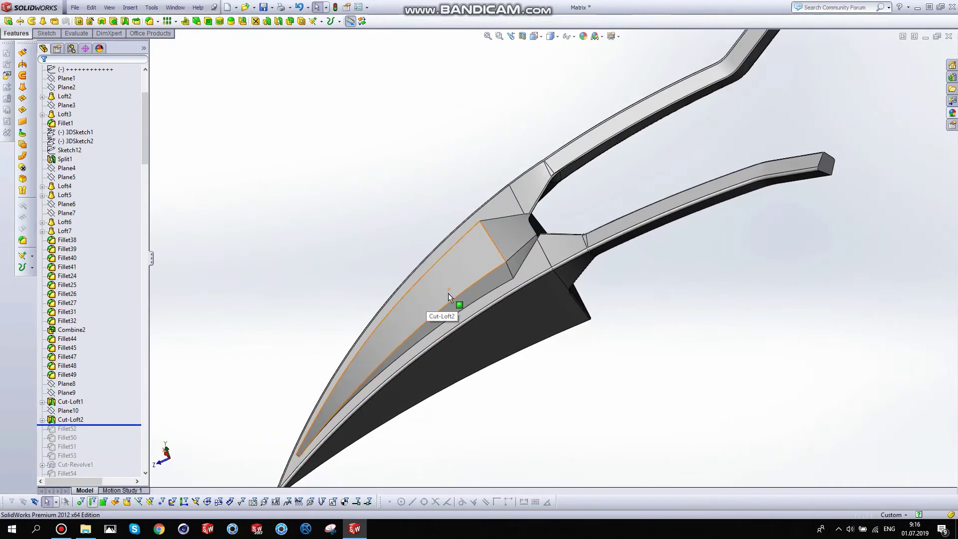
- Check the Cut-Loft2 recess, then roll the history forward through Fillet53
middle_drag(449, 292, 437, 330)
click(437, 330)
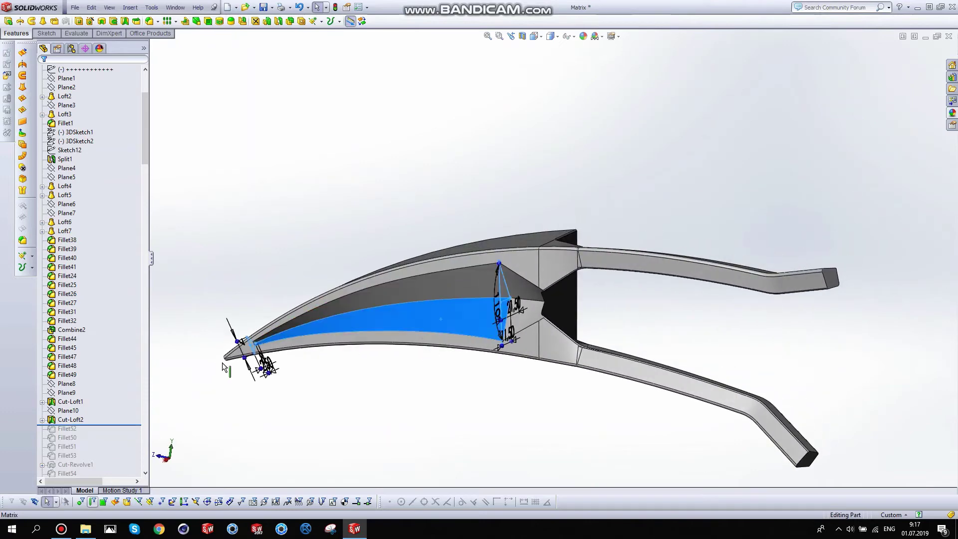
key(Escape)
drag(106, 425, 101, 457)
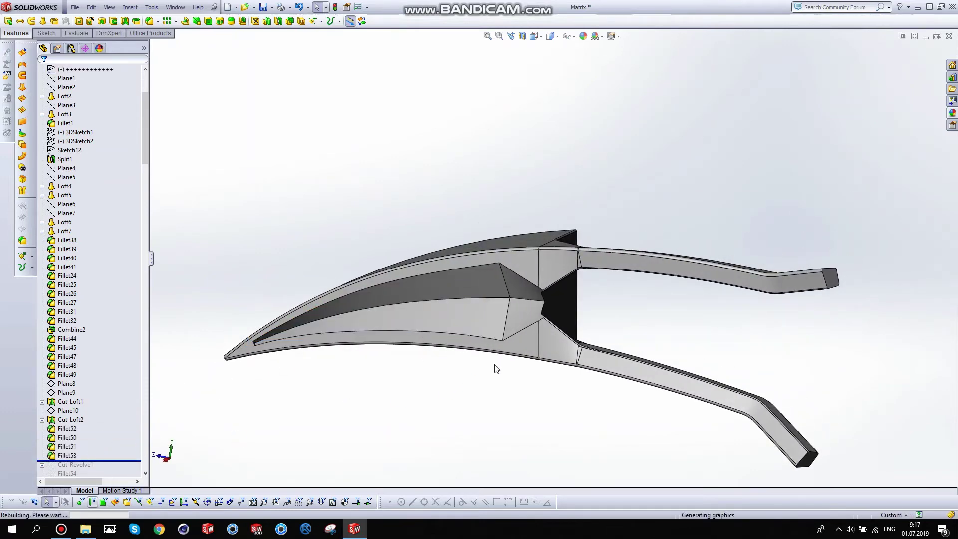
- Inspect Fillet52 on the model's underside to confirm its R30 radius
middle_drag(473, 357, 517, 280)
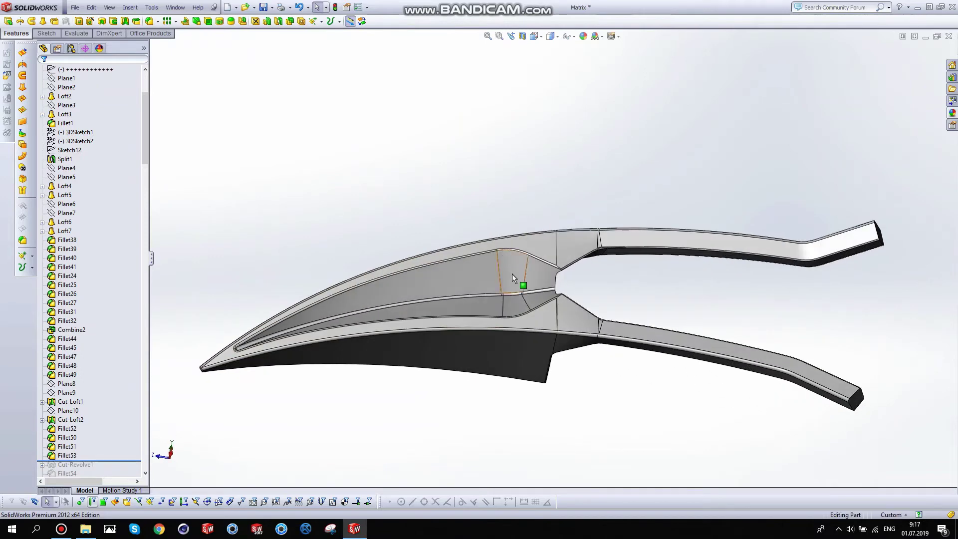
click(60, 431)
double_click(61, 433)
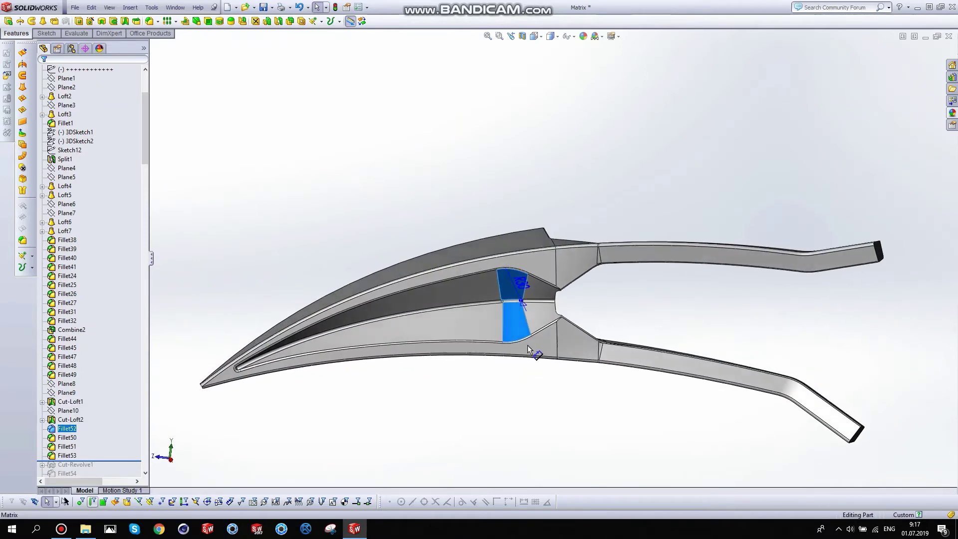
scroll(528, 345, down, 3)
mouse_move(528, 321)
middle_down()
mouse_move(529, 209)
mouse_move(556, 309)
middle_up()
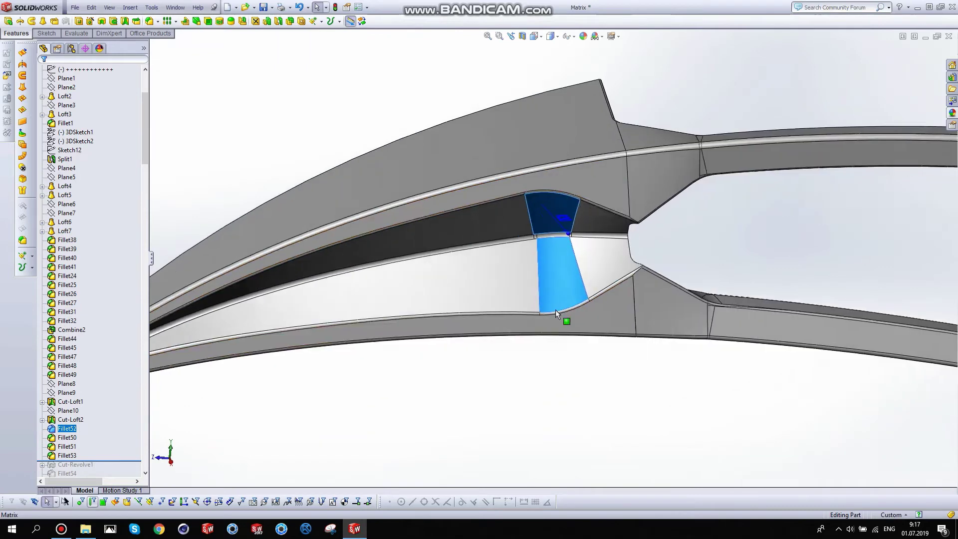
scroll(556, 309, up, 5)
click(158, 409)
scroll(104, 383, down, 2)
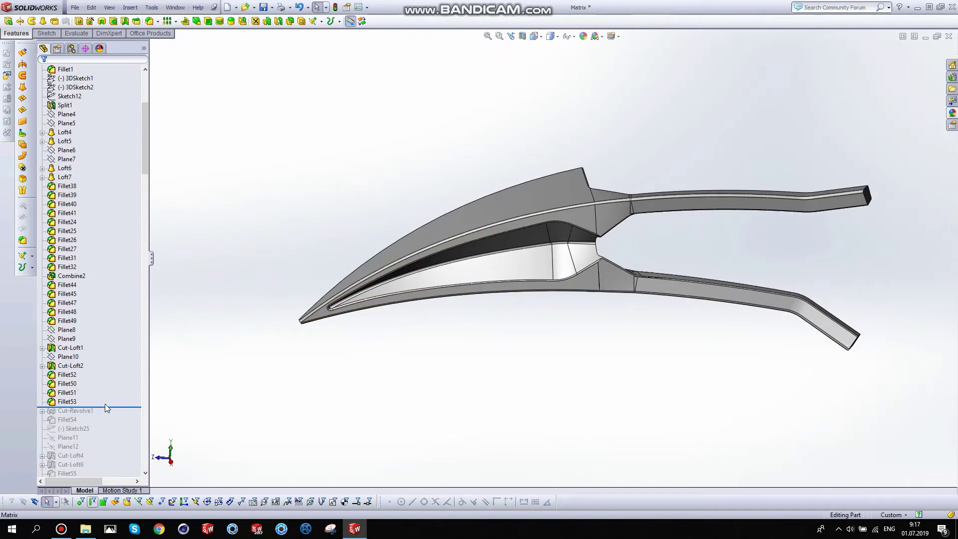
- Restore the Ø32 Cut-Revolve1 pocket and check its 360° revolve settings
drag(109, 409, 110, 416)
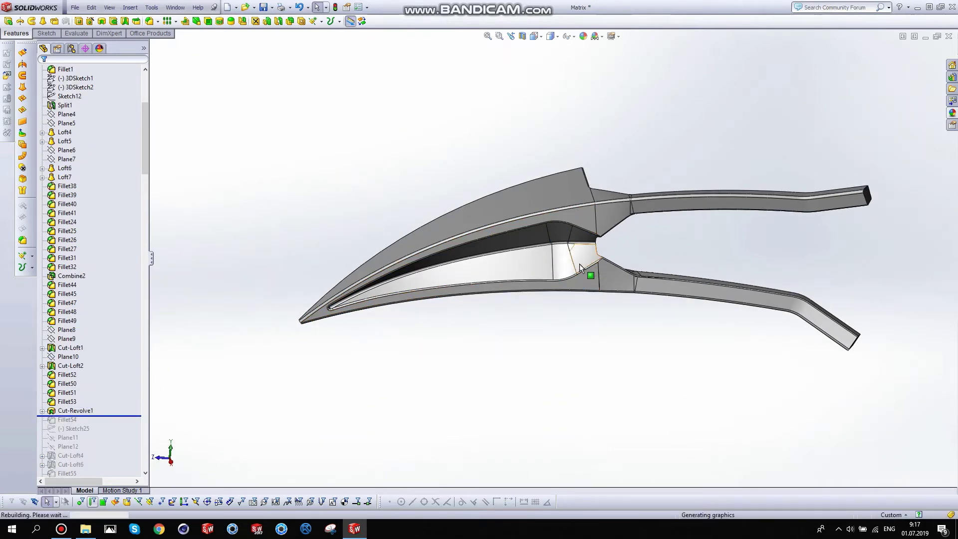
middle_drag(571, 255, 499, 260)
scroll(499, 259, down, 3)
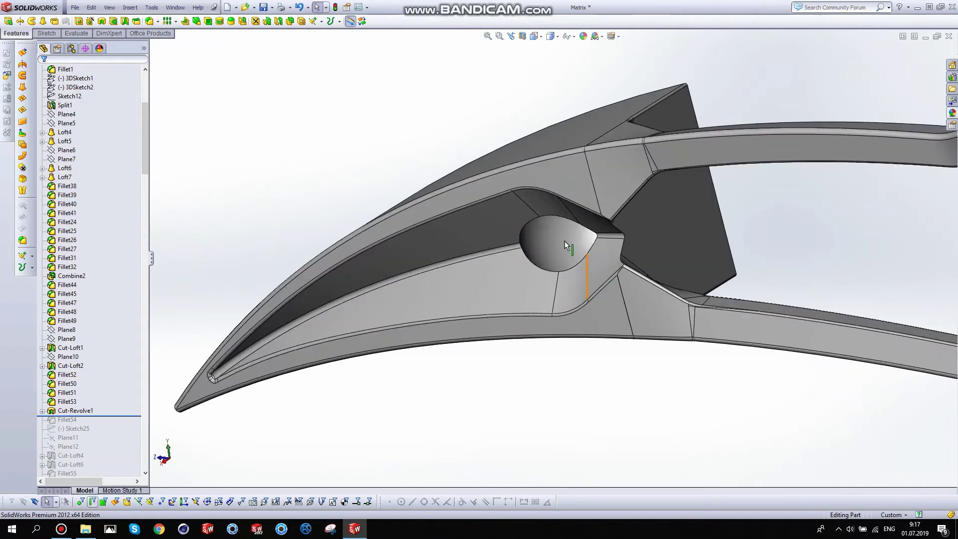
click(554, 239)
click(42, 411)
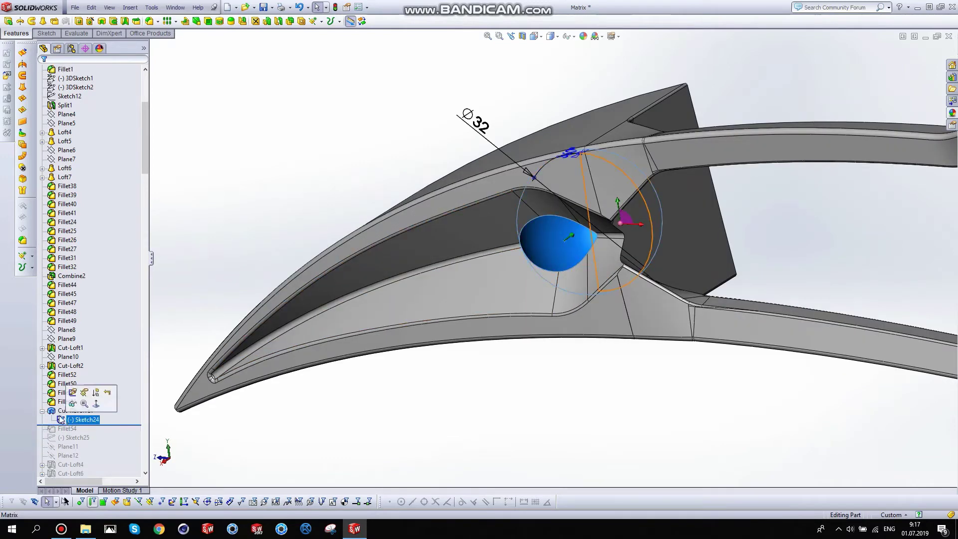
click(65, 411)
click(62, 385)
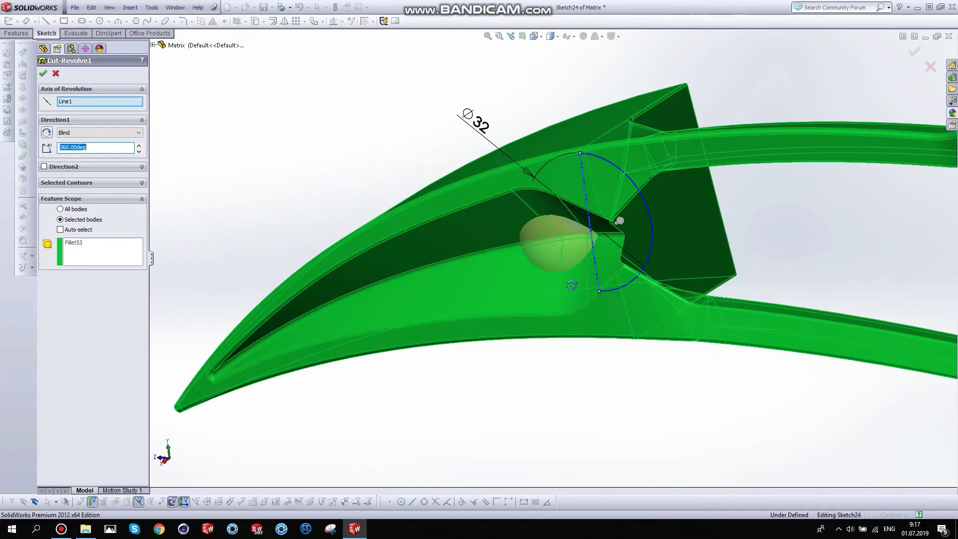
mouse_move(572, 284)
middle_down()
mouse_move(619, 240)
mouse_move(645, 254)
middle_up()
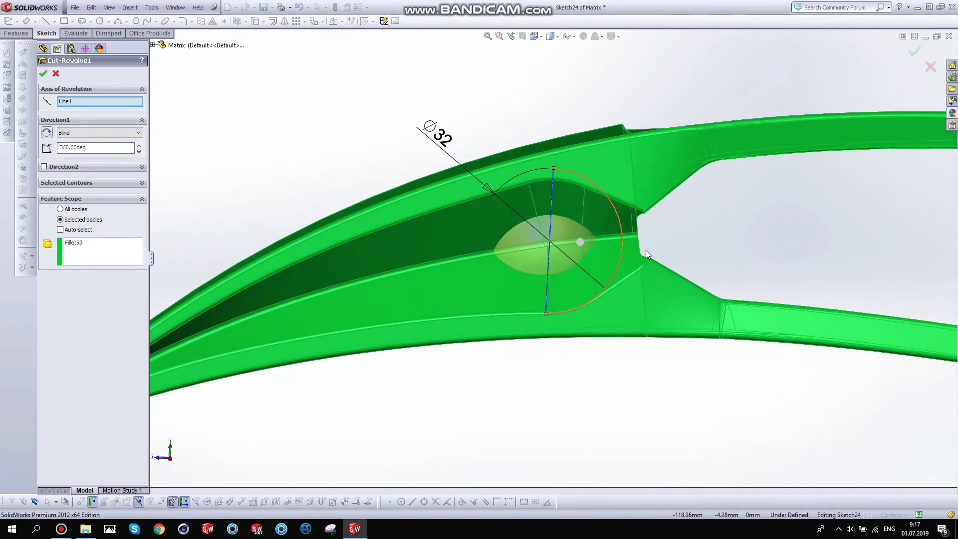
mouse_move(654, 188)
middle_down()
mouse_move(657, 374)
mouse_move(735, 181)
middle_up()
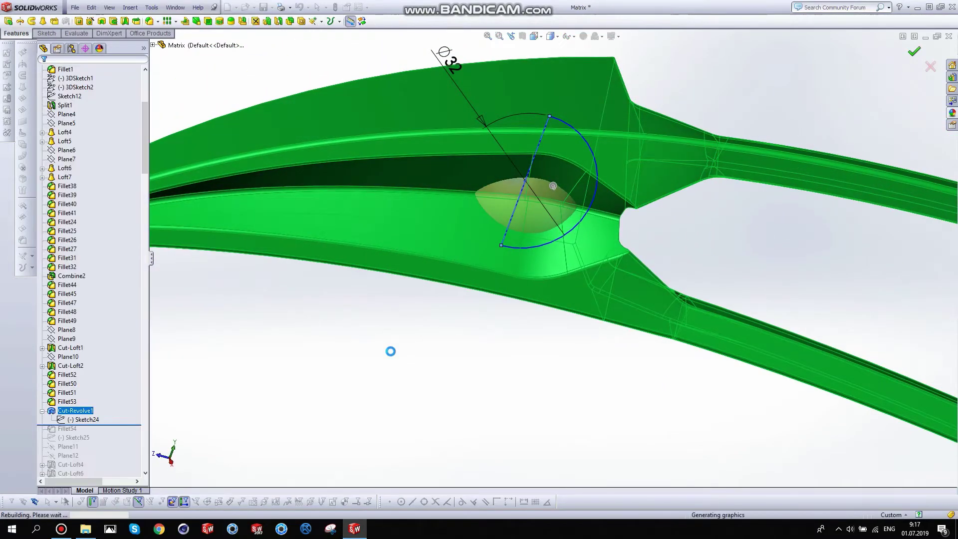
- Roll the history forward through Fillet54, Sketch25, Plane11 and Plane12
drag(118, 423, 118, 432)
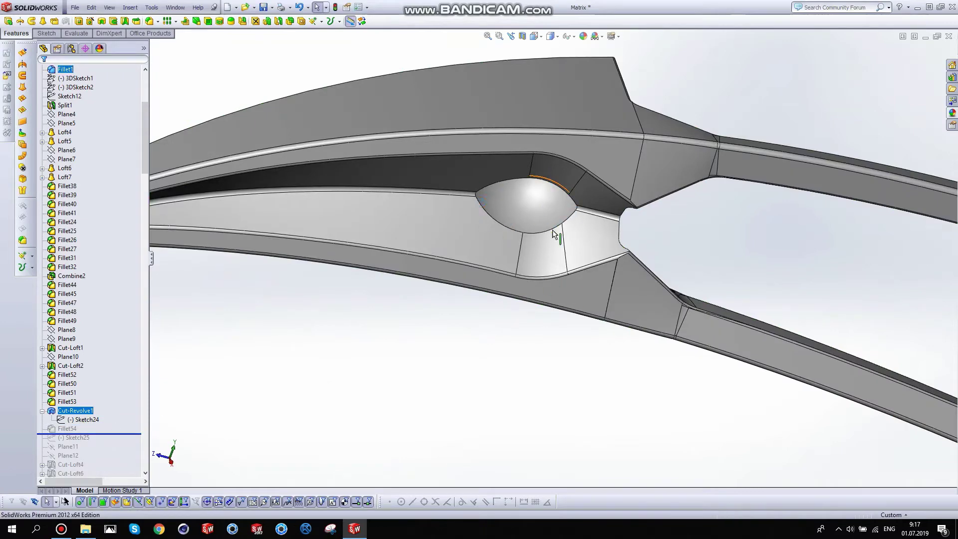
mouse_move(550, 242)
middle_down()
mouse_move(433, 295)
mouse_move(436, 305)
middle_up()
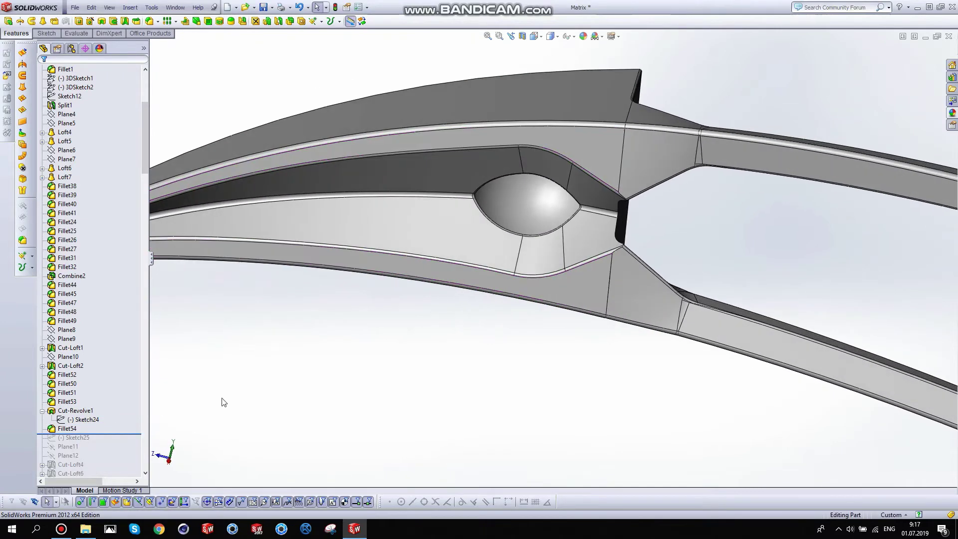
drag(115, 435, 115, 460)
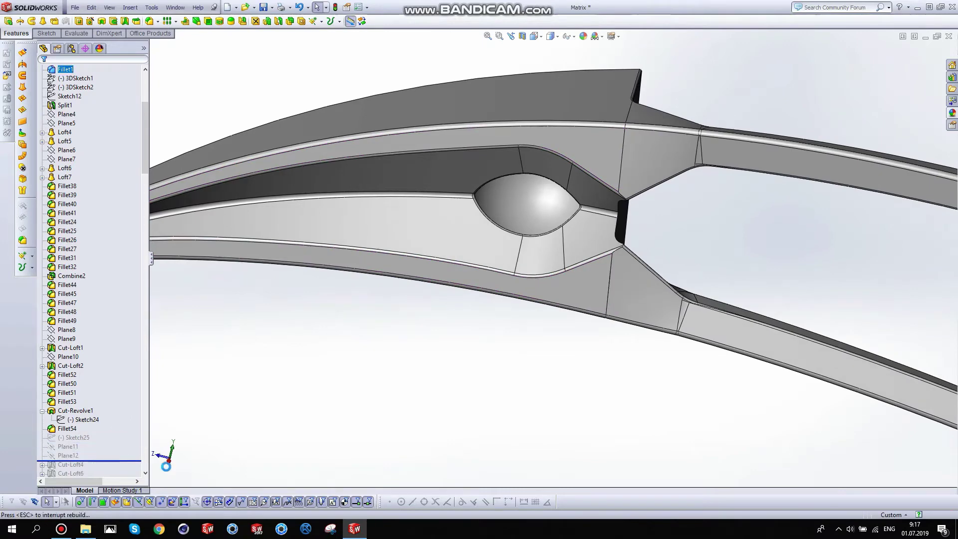
scroll(506, 298, up, 5)
- Orbit around the blade, then roll the history forward to restore Cut-Loft4
middle_drag(548, 297, 579, 287)
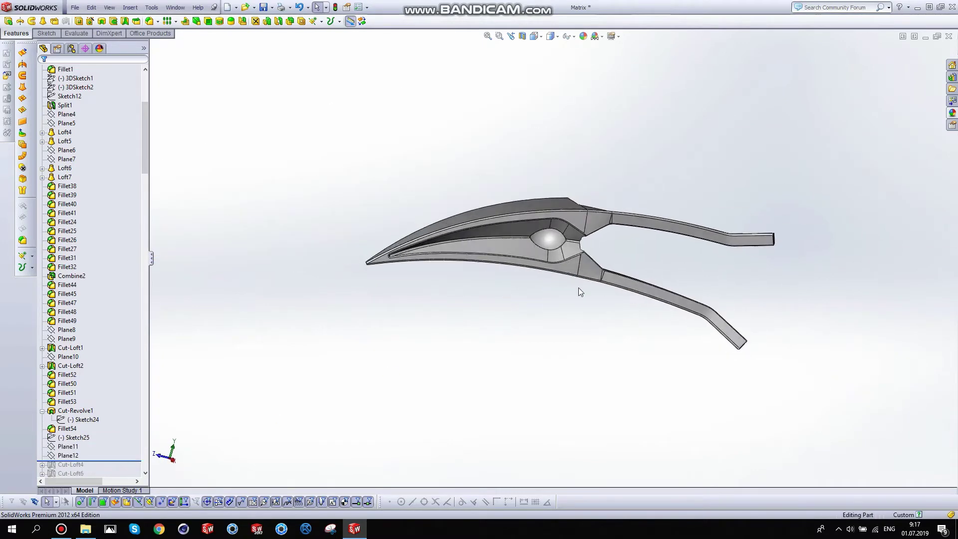
middle_drag(560, 242, 556, 278)
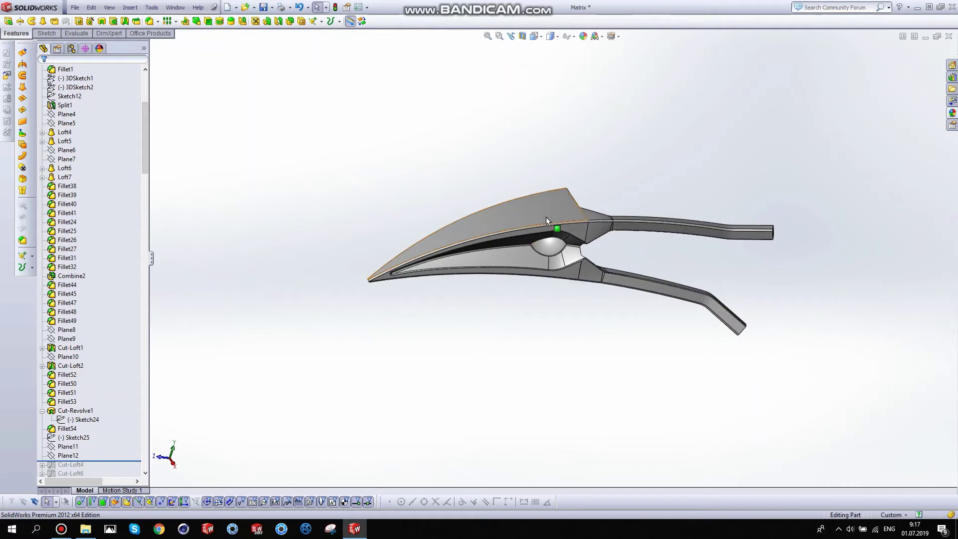
mouse_move(546, 216)
middle_down()
mouse_move(536, 278)
mouse_move(591, 267)
mouse_move(542, 262)
middle_up()
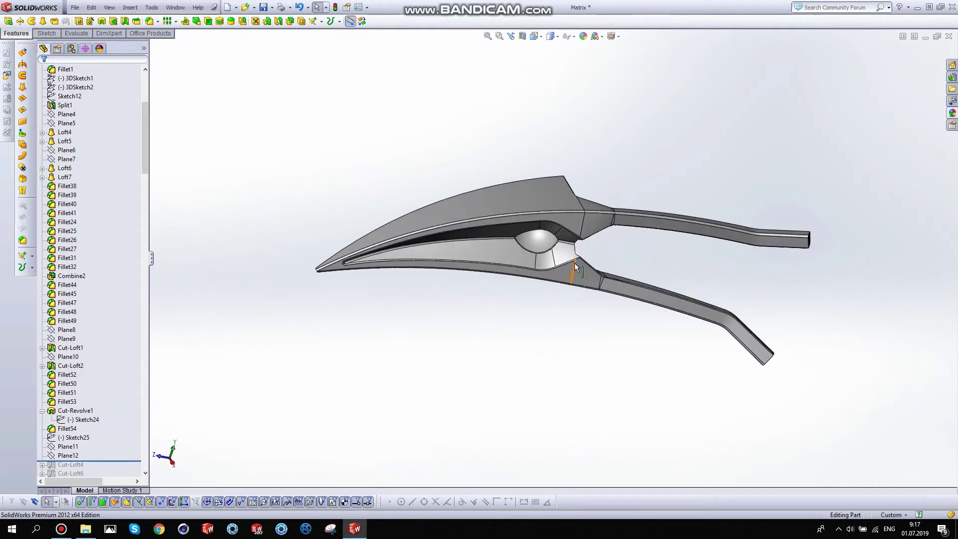
mouse_move(699, 227)
middle_down()
mouse_move(496, 158)
mouse_move(497, 322)
mouse_move(593, 186)
mouse_move(659, 312)
mouse_move(627, 294)
middle_up()
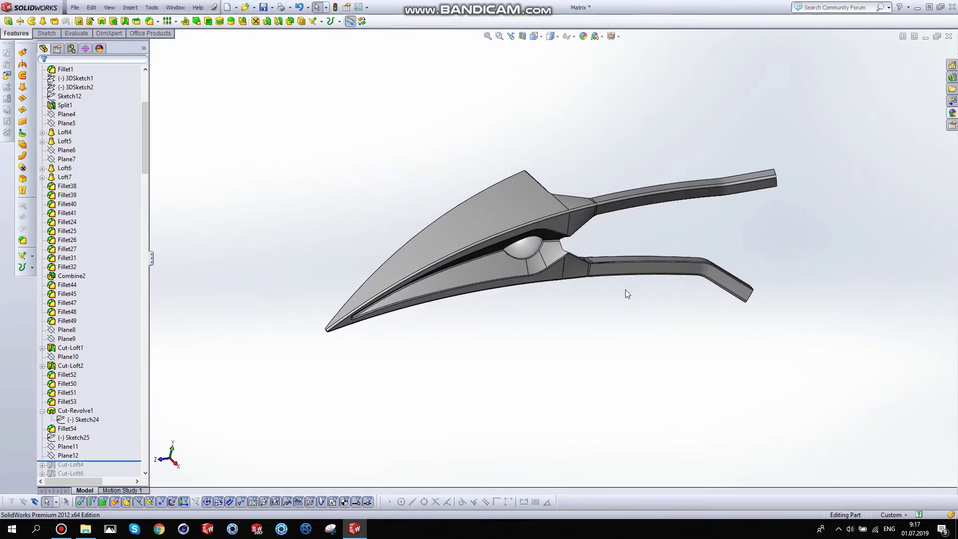
scroll(118, 358, down, 3)
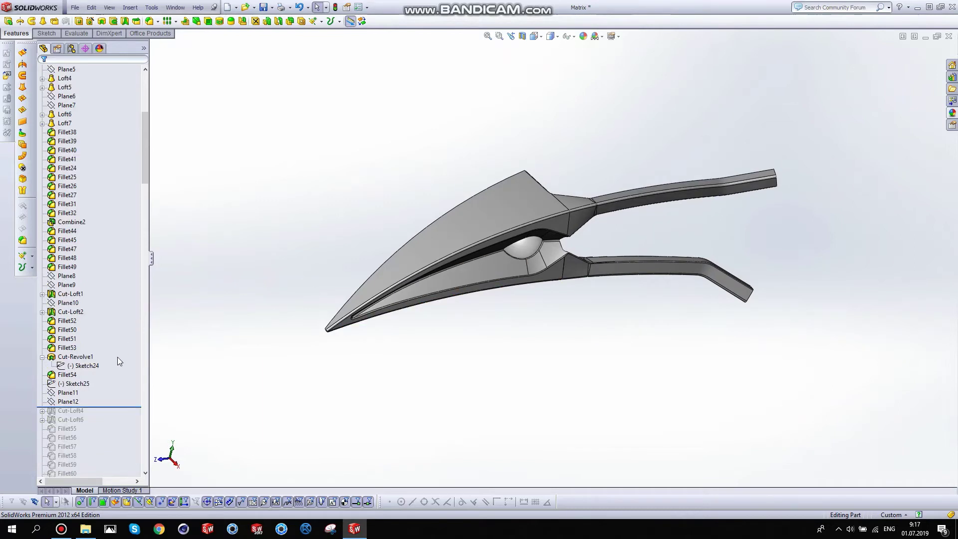
scroll(113, 340, down, 3)
drag(106, 300, 66, 307)
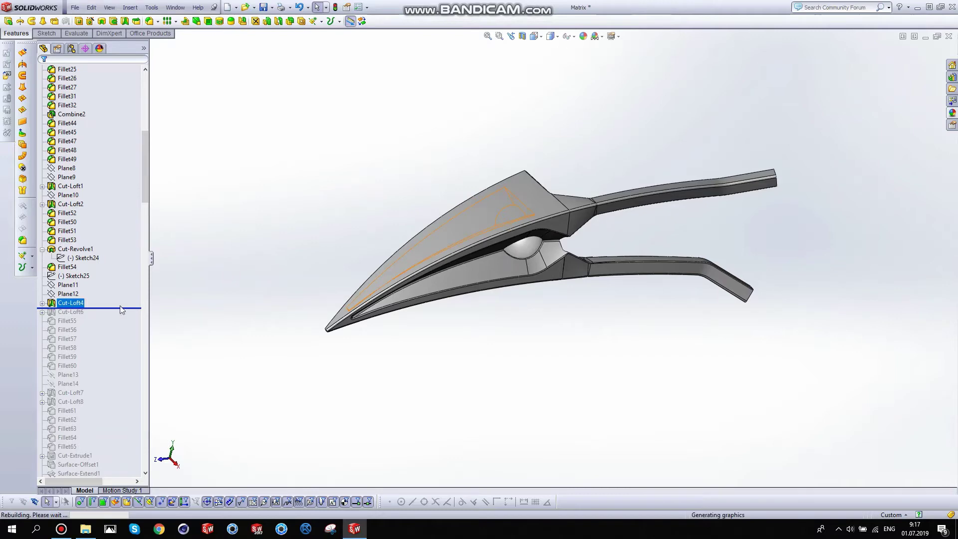
- Review Cut-Loft4's profiles and confirm its loft, cutting the shallow upper-face groove
click(519, 230)
scroll(499, 225, down, 5)
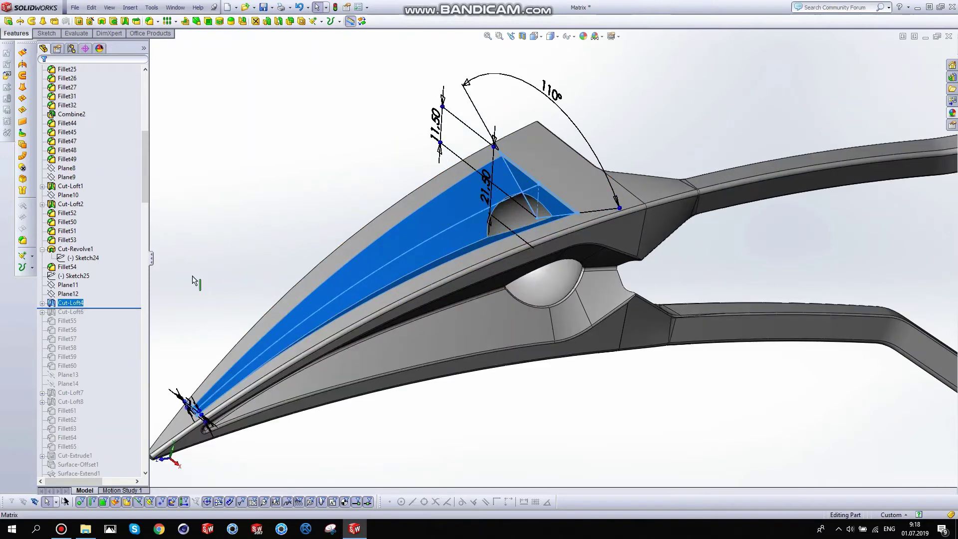
click(68, 293)
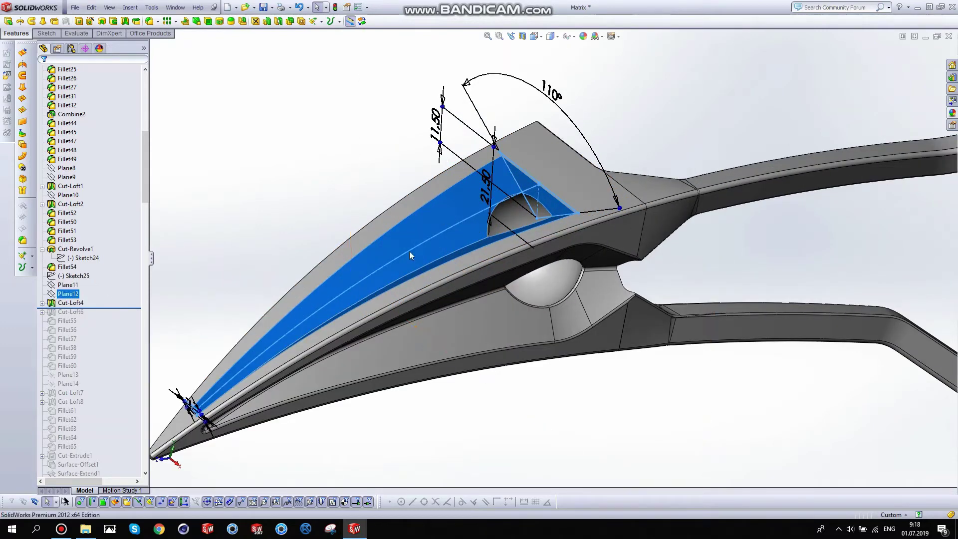
click(489, 231)
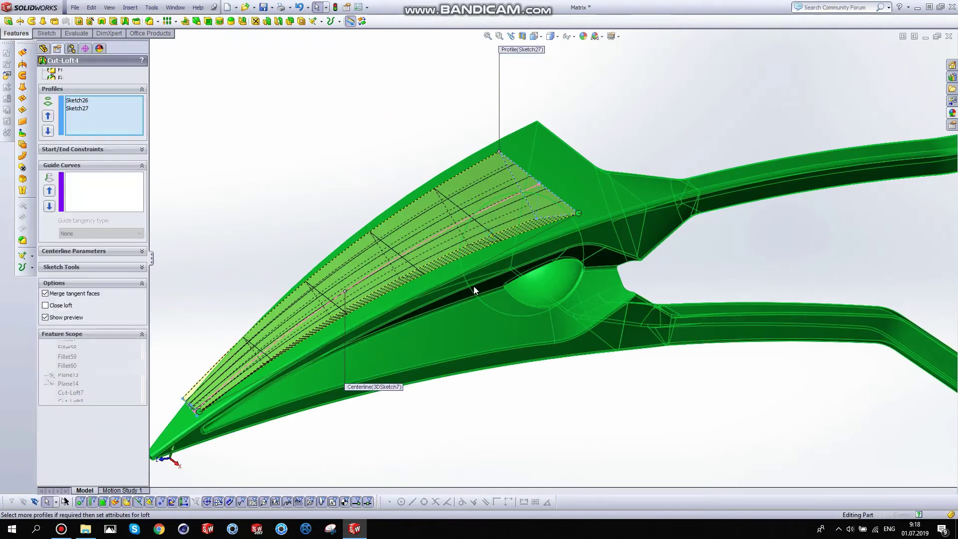
middle_drag(467, 276, 447, 210)
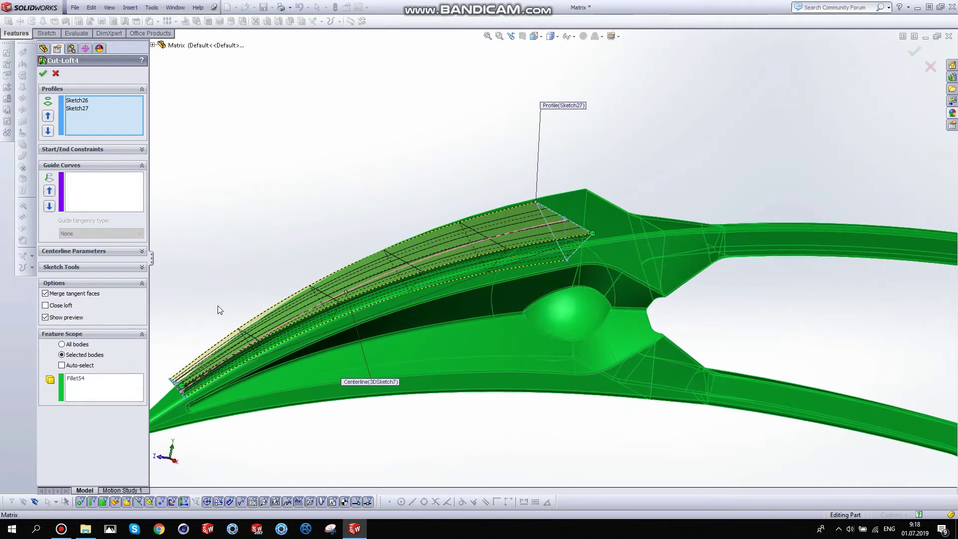
key(Return)
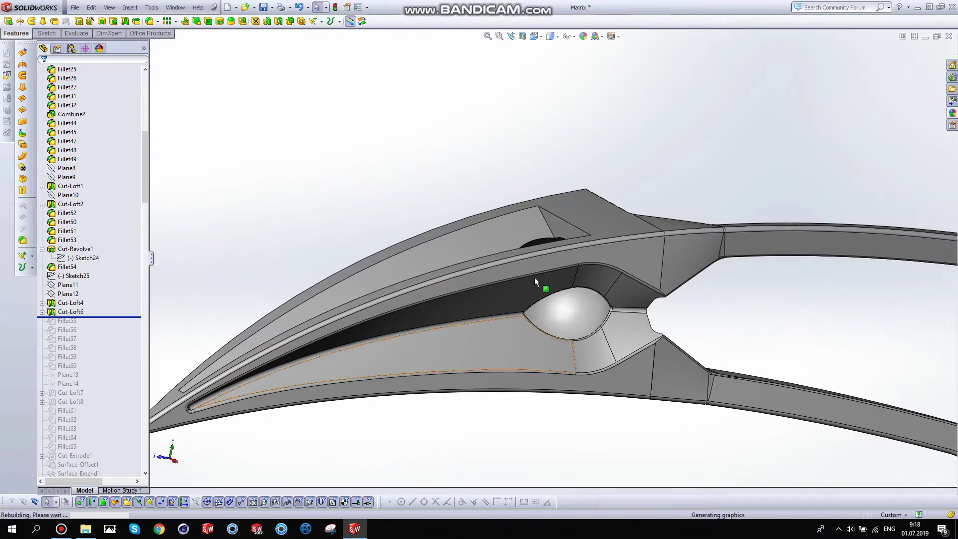
middle_drag(603, 228, 595, 305)
- Inspect Cut-Loft6's profile sketches on the model
scroll(595, 304, down, 5)
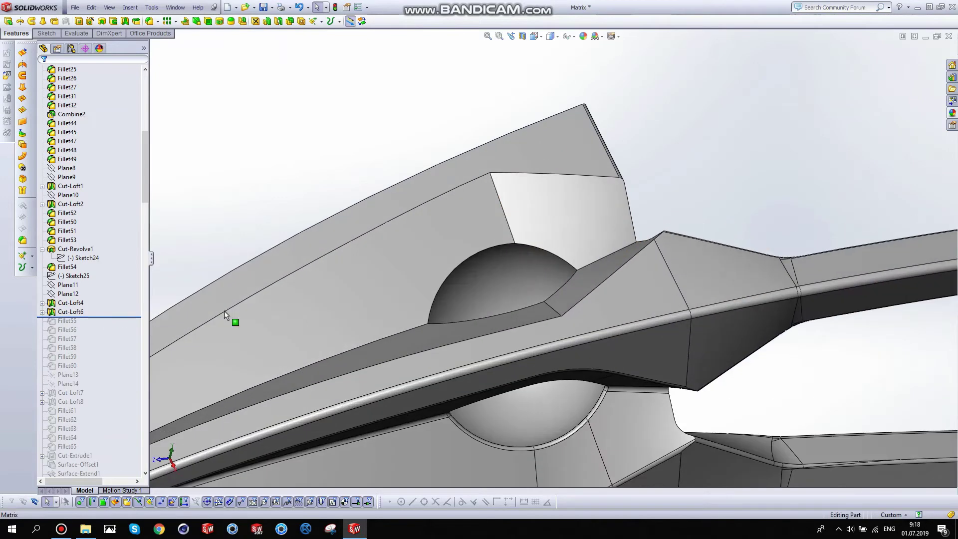
click(71, 312)
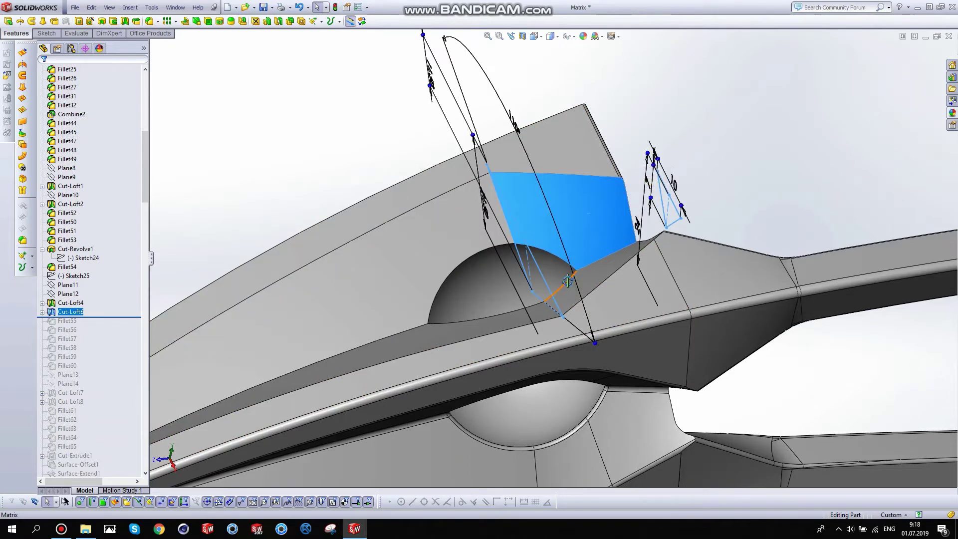
middle_drag(623, 237, 589, 250)
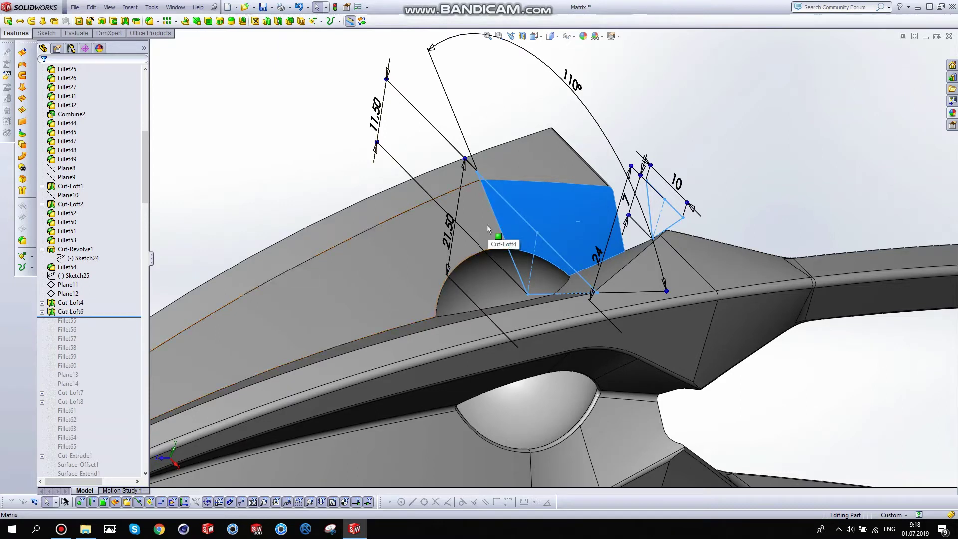
key(Escape)
- Measure the curved pocket edge, then roll forward to restore Fillet55–Fillet60
click(499, 221)
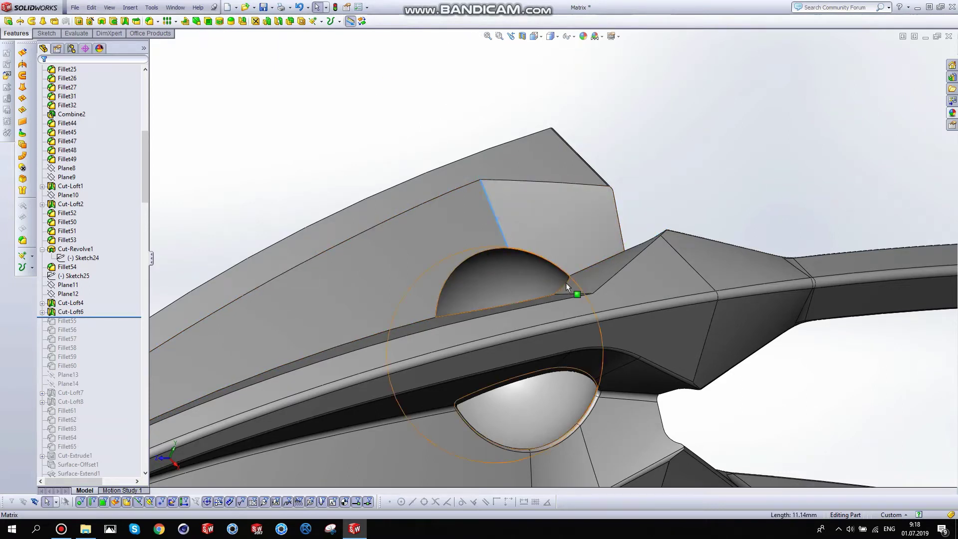
click(572, 295)
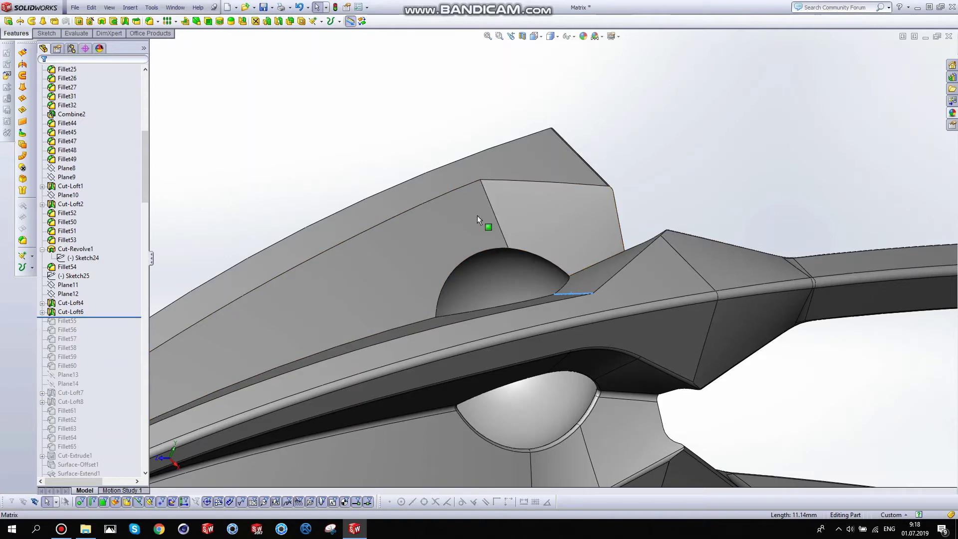
click(140, 306)
drag(97, 319, 85, 369)
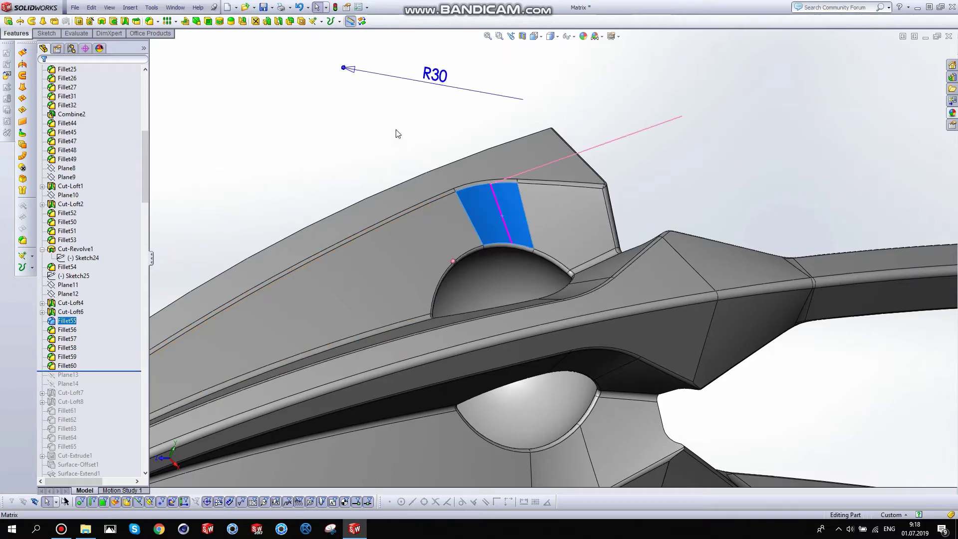
scroll(102, 349, down, 2)
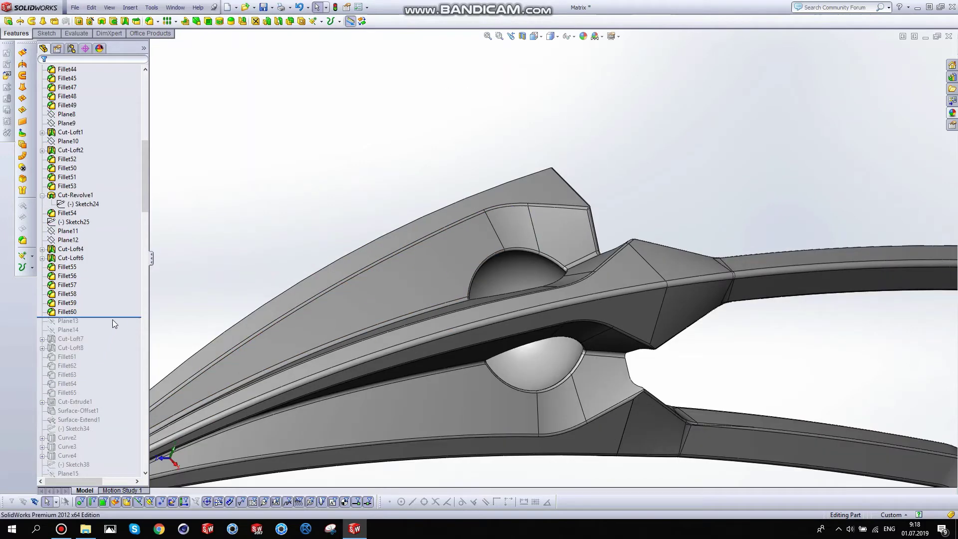
- Restore Plane13, Plane14, Cut-Loft7, Cut-Loft8 and Fillet61 through Fillet65
drag(114, 318, 111, 352)
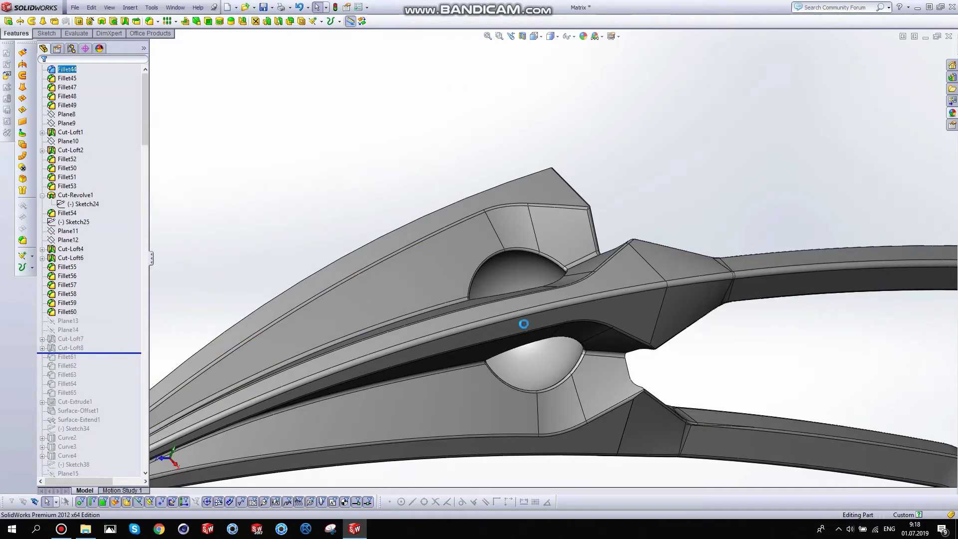
middle_drag(584, 375, 588, 165)
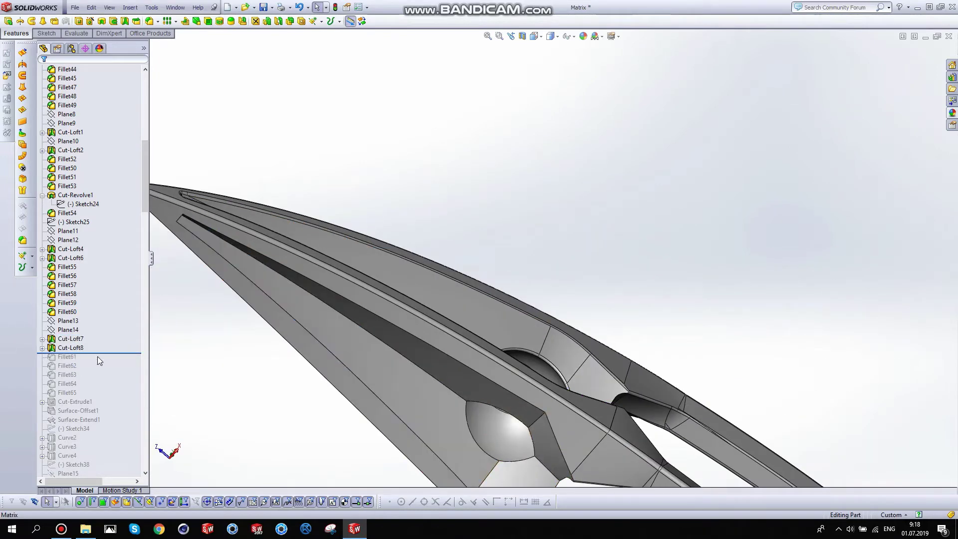
drag(101, 354, 107, 391)
drag(107, 402, 117, 407)
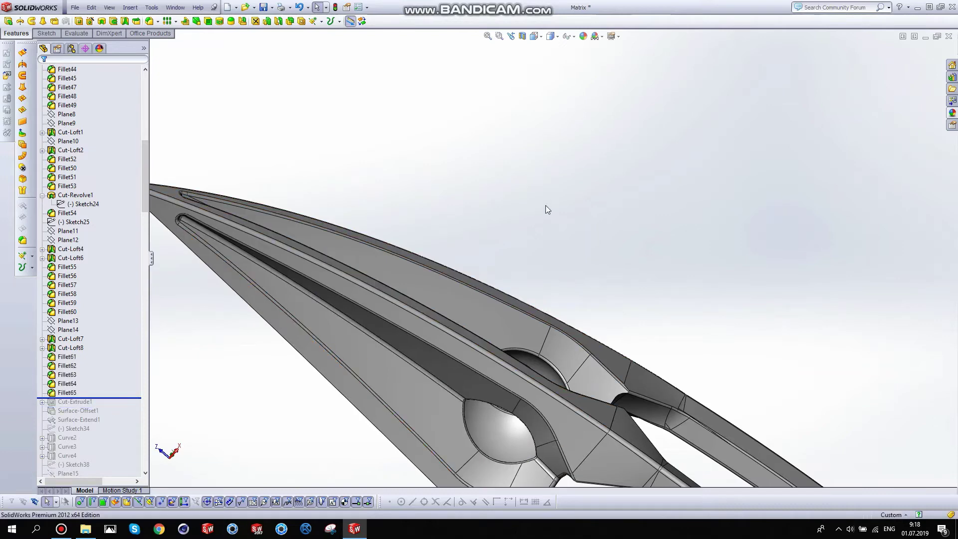
scroll(594, 253, up, 3)
mouse_move(598, 255)
middle_down()
mouse_move(590, 477)
mouse_move(439, 374)
mouse_move(168, 410)
middle_up()
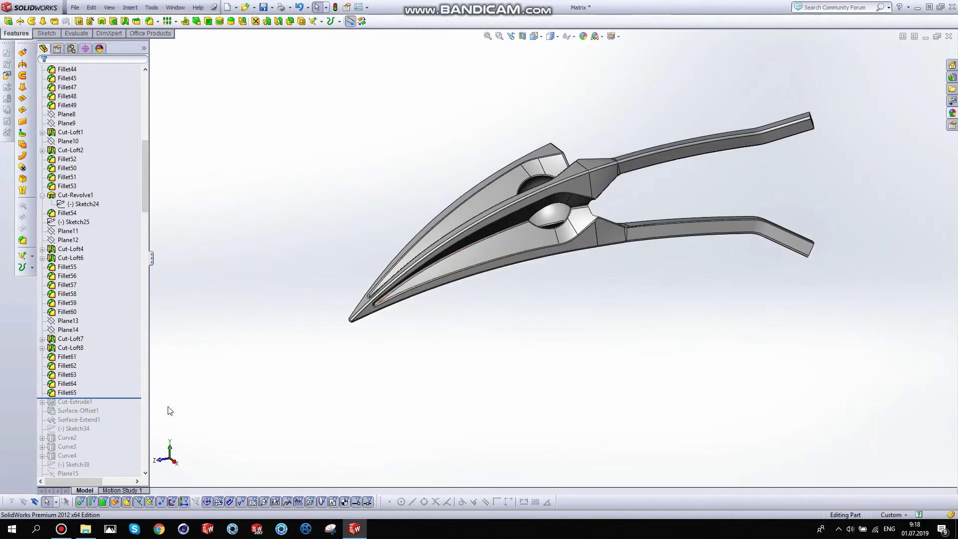
middle_drag(535, 223, 193, 383)
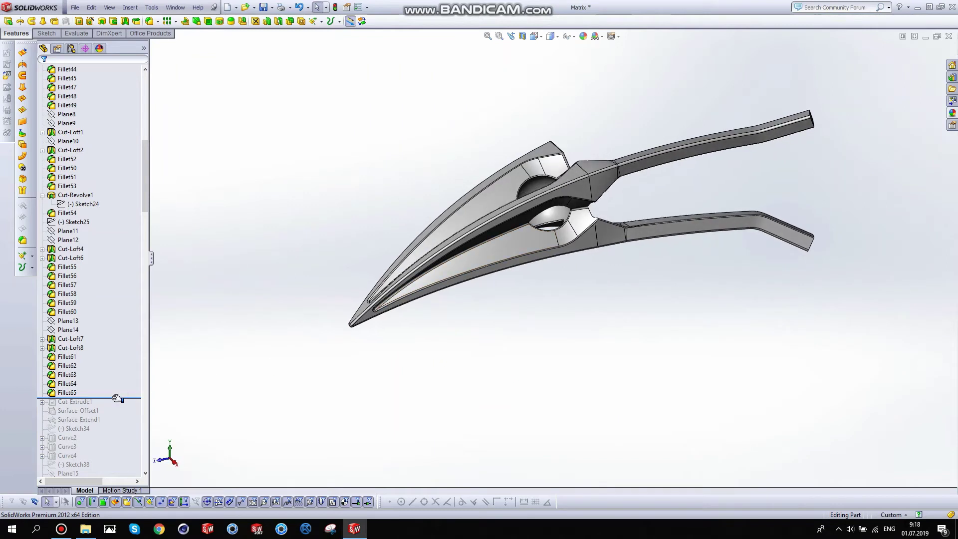
- Restore Cut-Extrude1 and inspect its cut faces on the model
drag(118, 398, 116, 407)
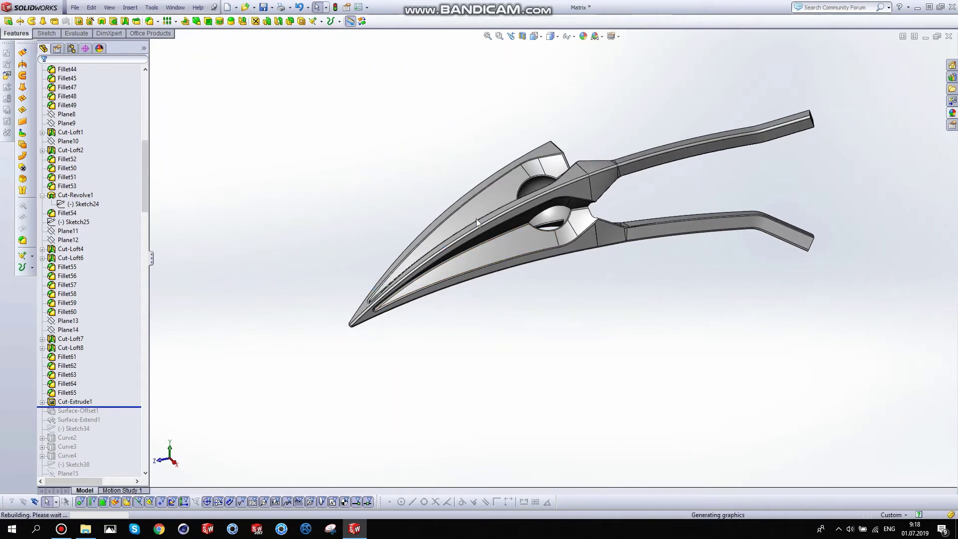
mouse_move(492, 229)
middle_down()
mouse_move(584, 154)
mouse_move(664, 223)
middle_up()
click(664, 223)
scroll(599, 205, down, 3)
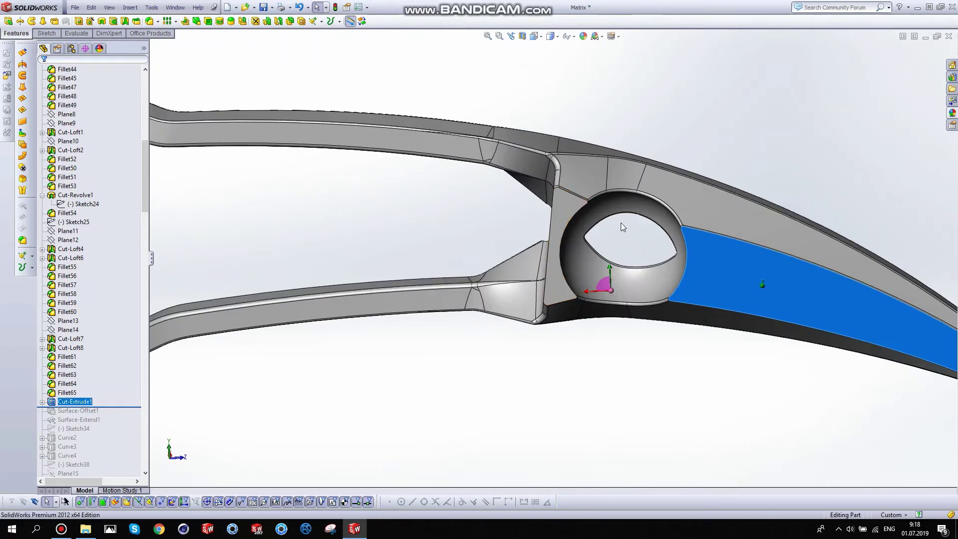
middle_drag(621, 223, 645, 282)
scroll(490, 272, up, 5)
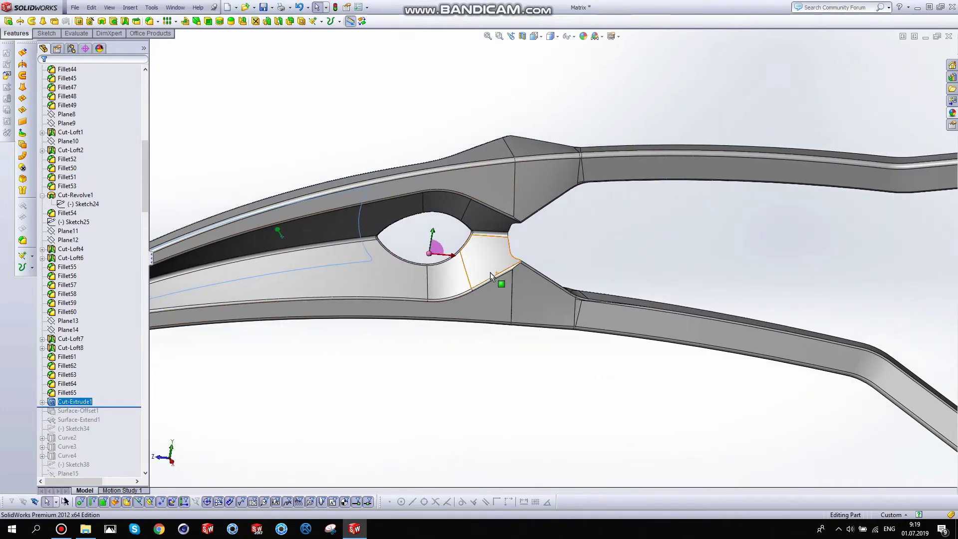
- Roll forward through Surface-Offset1, Surface-Extend1 and Sketch34
mouse_move(596, 370)
middle_down()
mouse_move(609, 343)
mouse_move(605, 364)
mouse_move(577, 364)
middle_up()
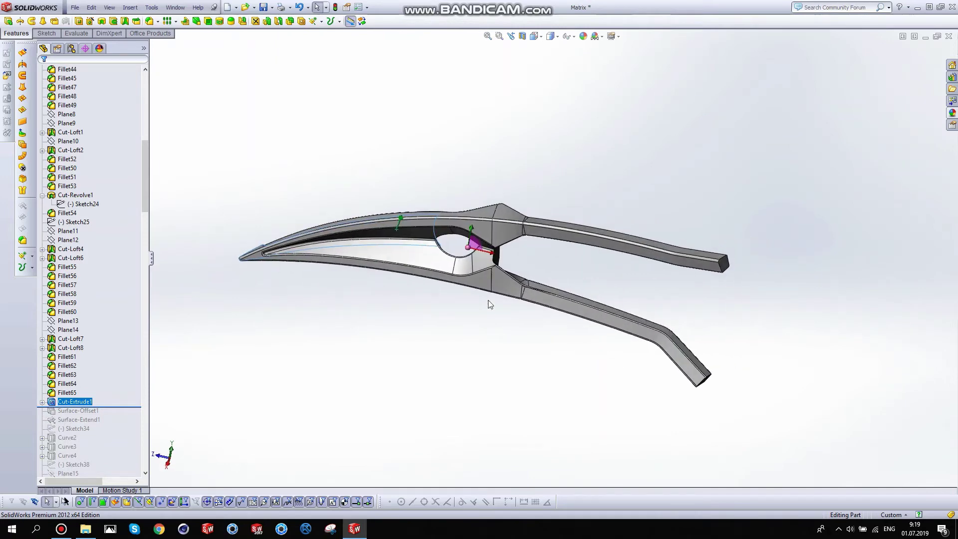
mouse_move(507, 225)
middle_down()
mouse_move(503, 329)
mouse_move(522, 292)
middle_up()
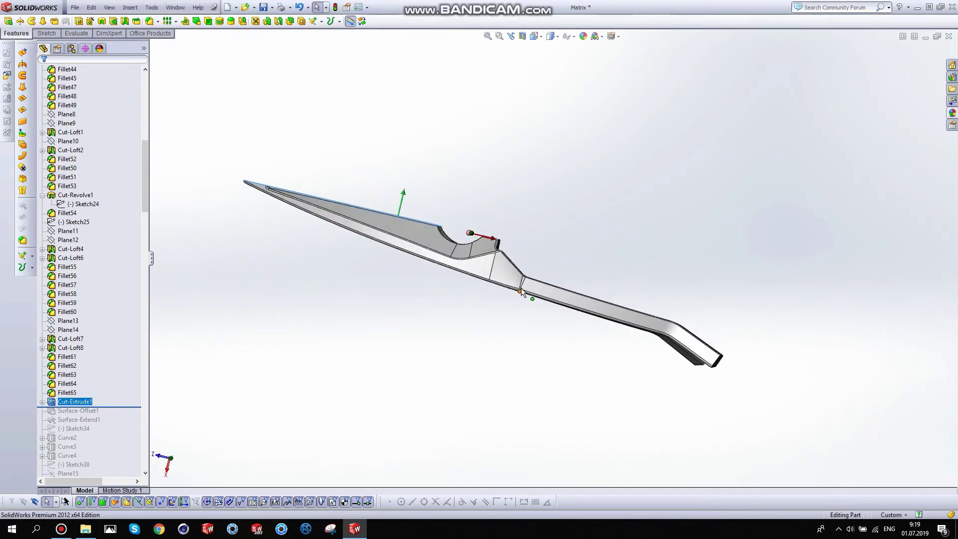
middle_drag(536, 239, 741, 205)
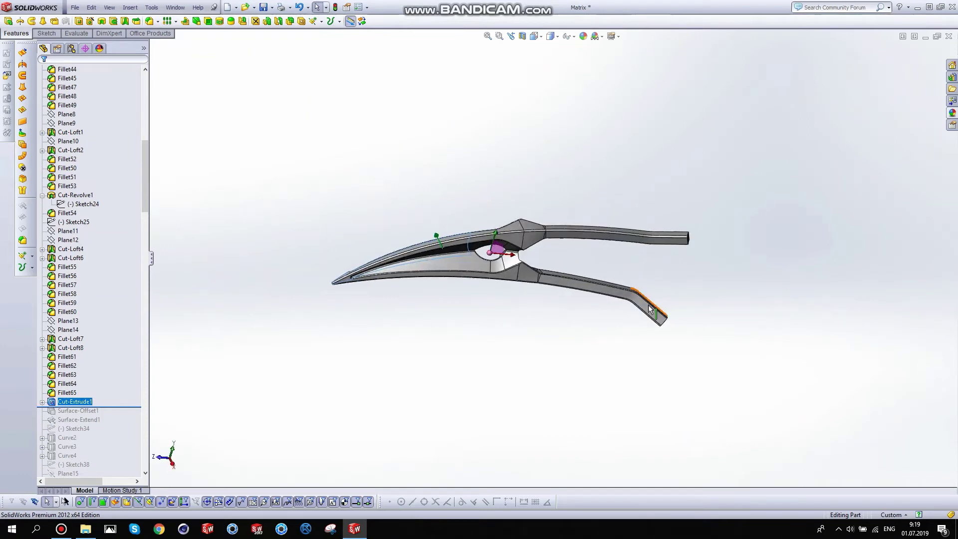
scroll(692, 296, up, 2)
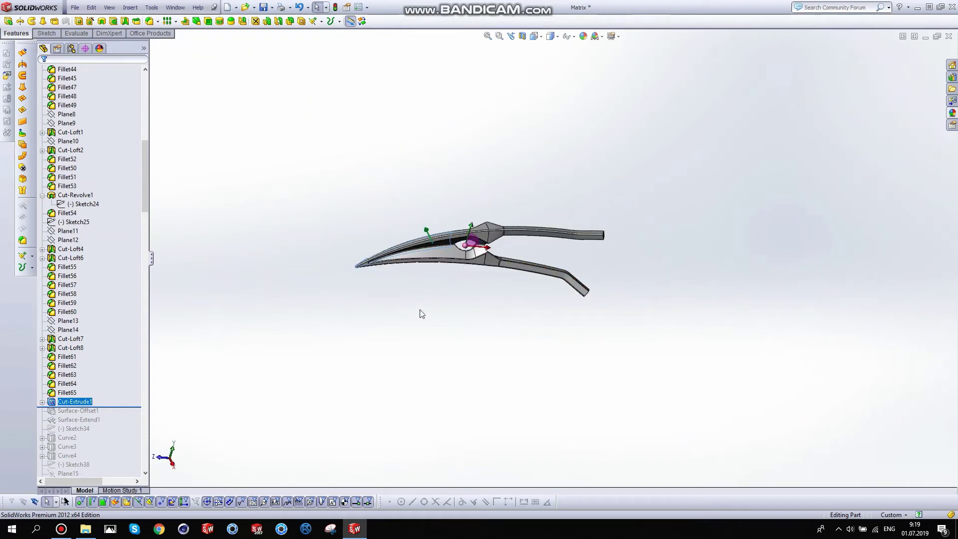
scroll(494, 309, down, 3)
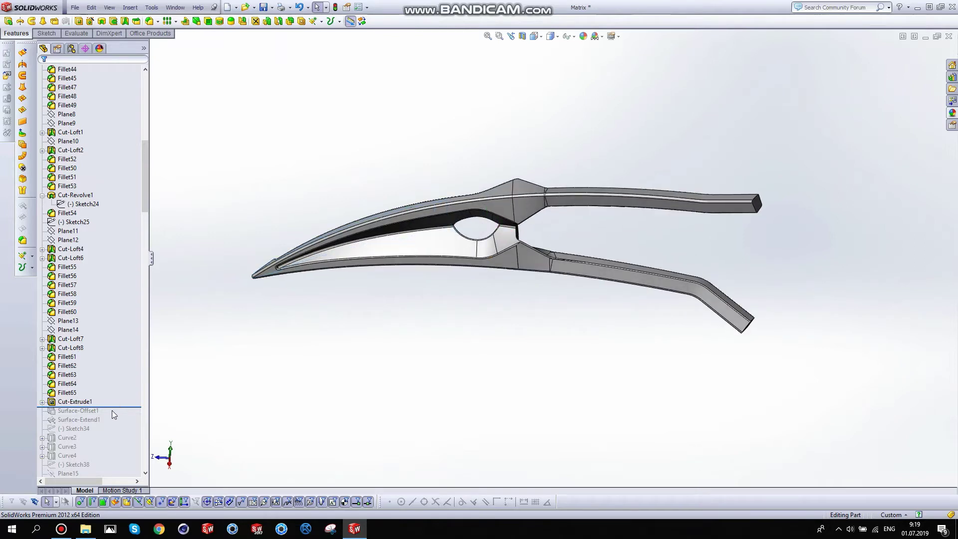
mouse_move(121, 407)
mouse_down()
mouse_move(117, 429)
mouse_move(226, 393)
mouse_up()
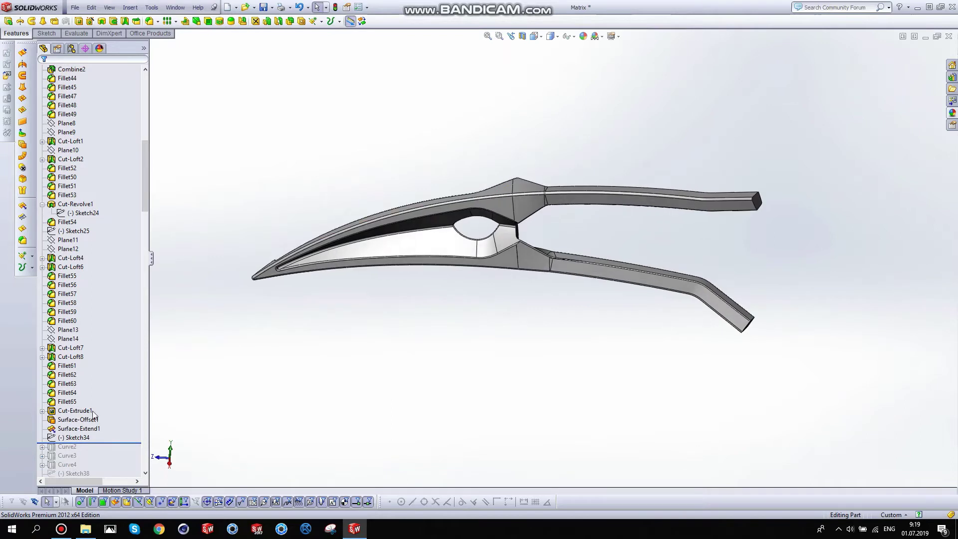
click(75, 420)
click(71, 408)
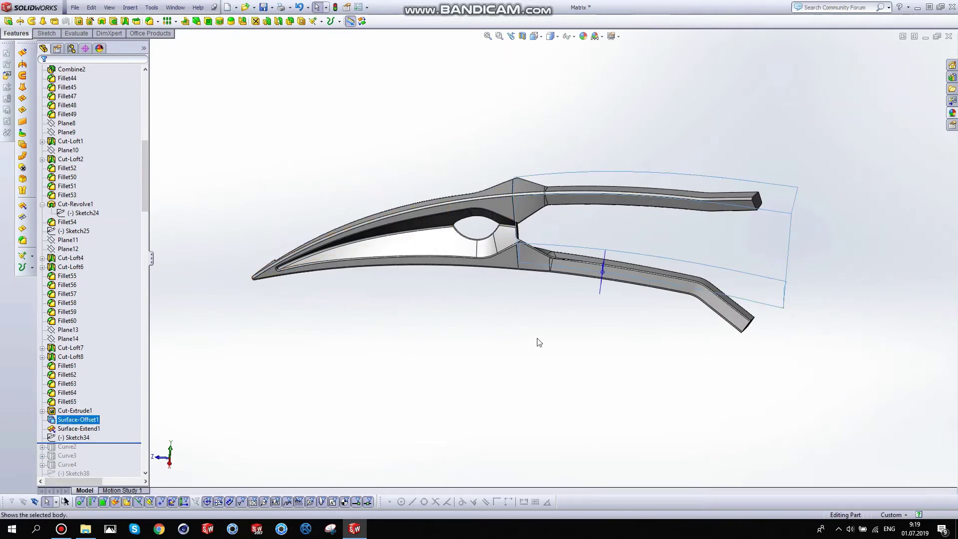
mouse_move(686, 269)
middle_down()
mouse_move(637, 281)
mouse_move(657, 262)
middle_up()
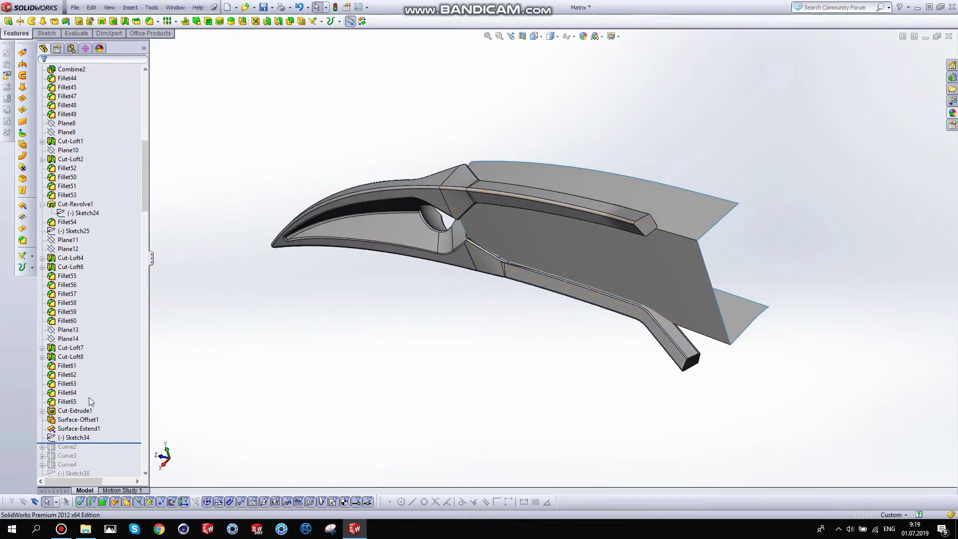
click(576, 279)
mouse_move(577, 279)
middle_down()
mouse_move(539, 257)
mouse_move(559, 252)
middle_up()
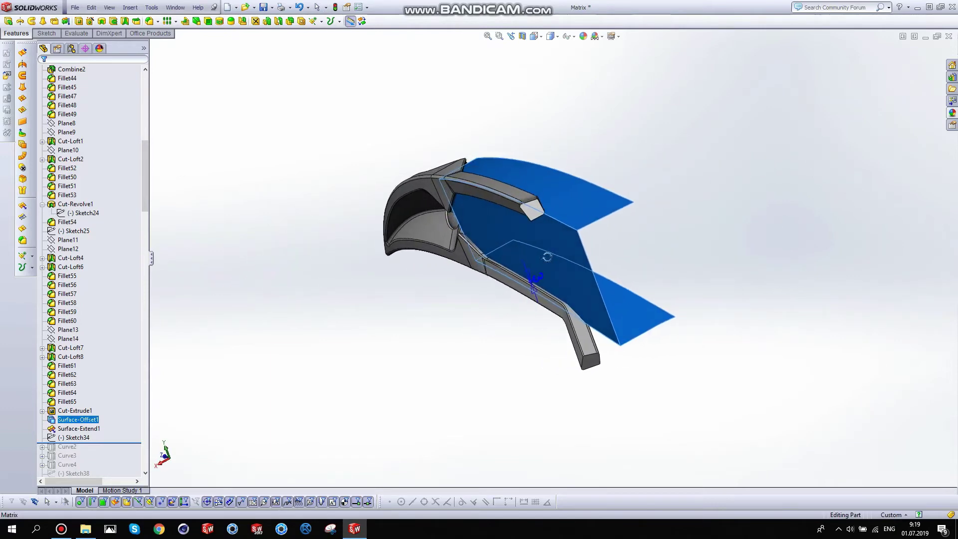
click(58, 422)
click(66, 396)
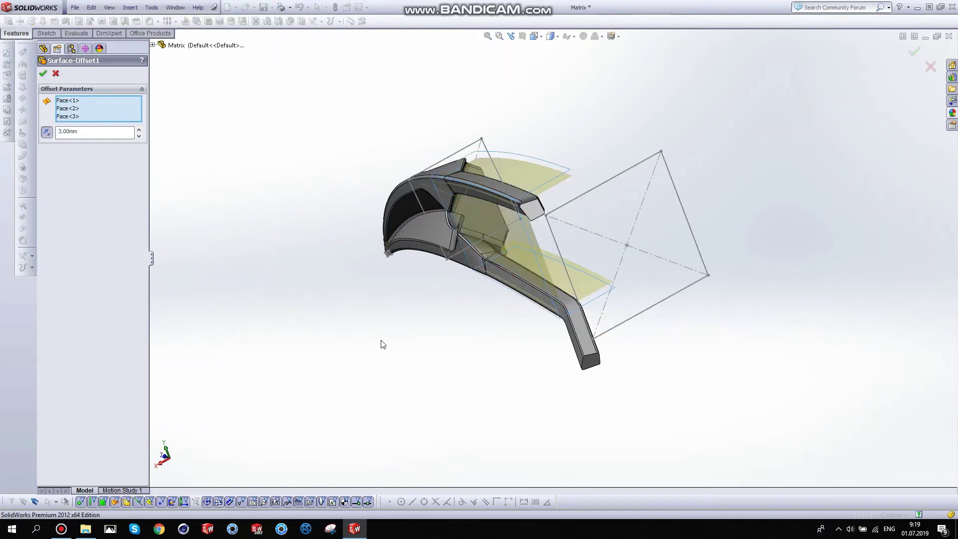
middle_drag(523, 188, 454, 183)
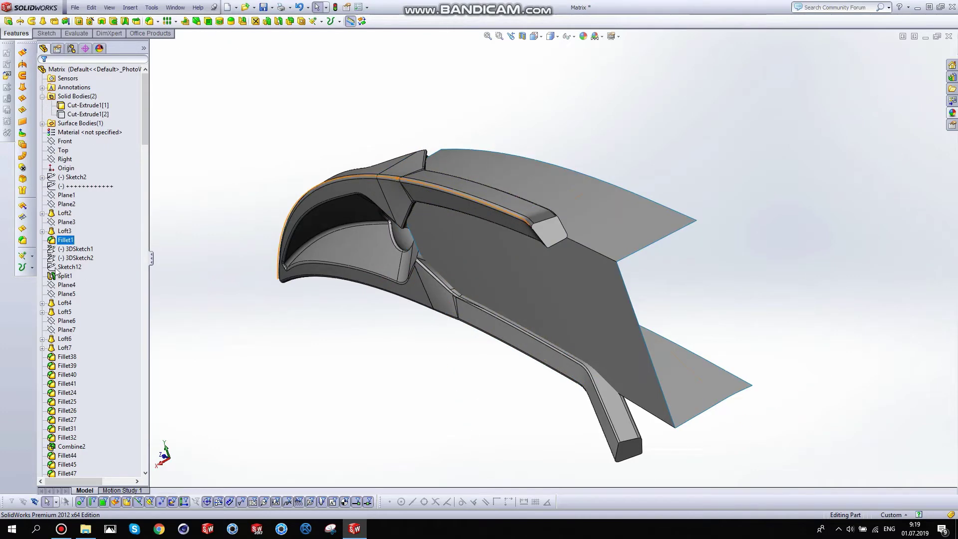
- Check which edges Fillet48, Fillet62 and a later fillet round
scroll(79, 277, down, 6)
click(75, 320)
scroll(75, 322, down, 3)
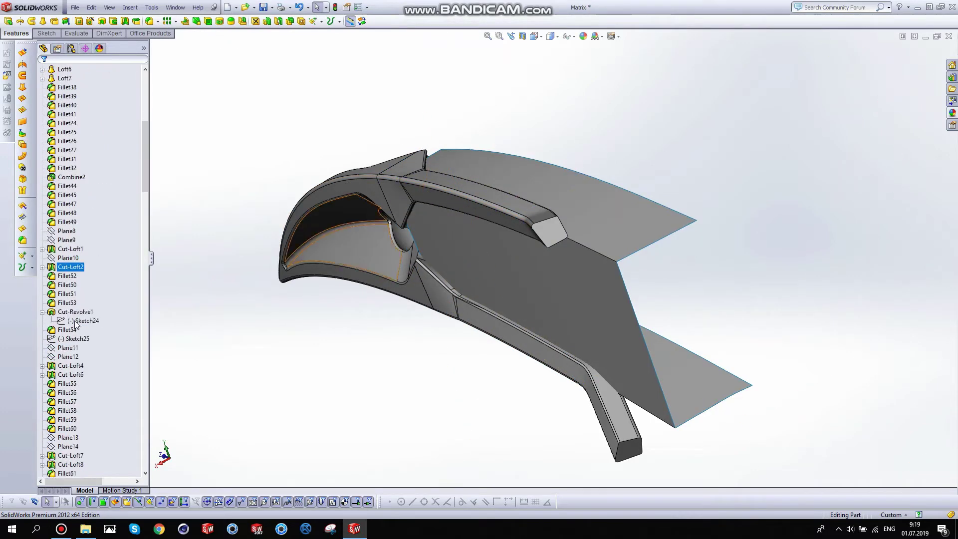
click(74, 322)
scroll(74, 322, down, 3)
scroll(73, 322, down, 4)
click(73, 322)
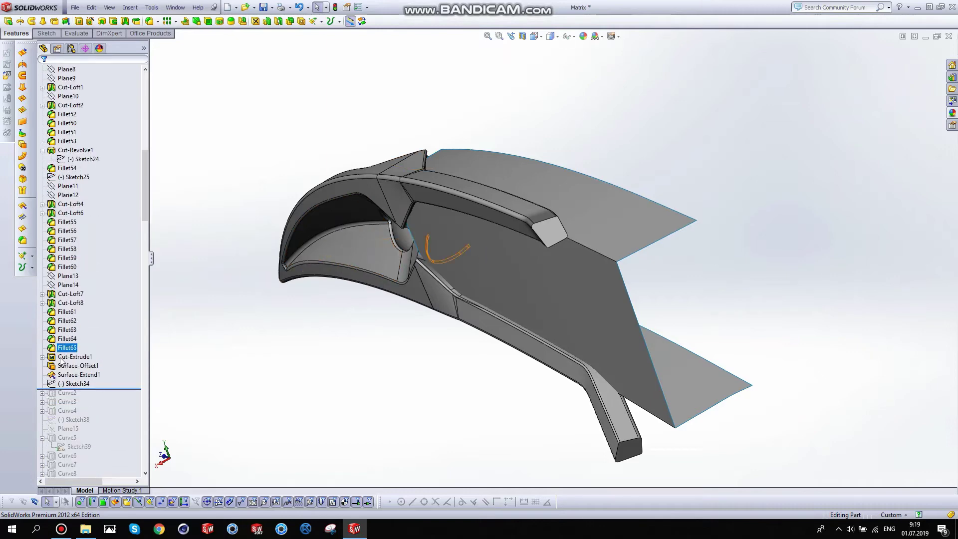
scroll(73, 322, up, 15)
- Highlight the Cut-Extrude1 solid body and expand the surface bodies folder
click(80, 105)
key(Escape)
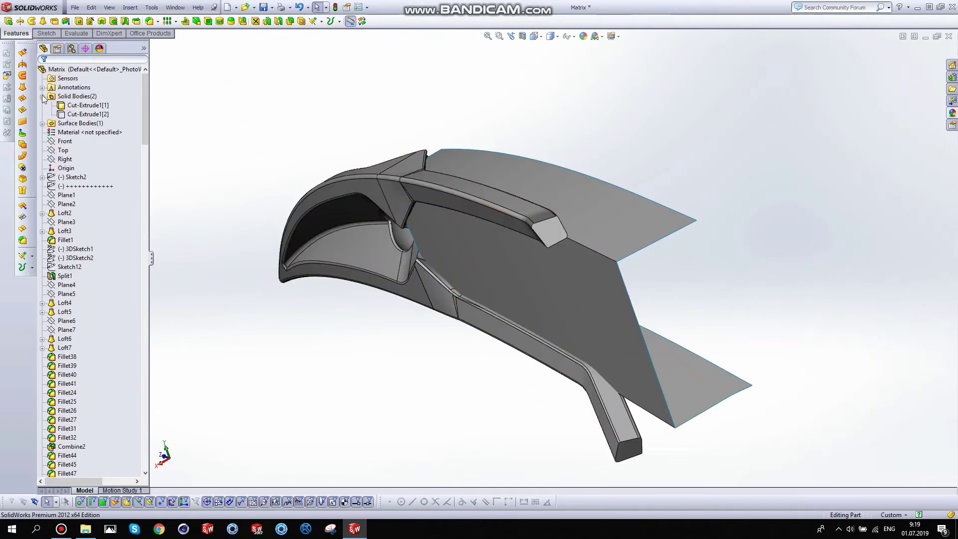
click(43, 123)
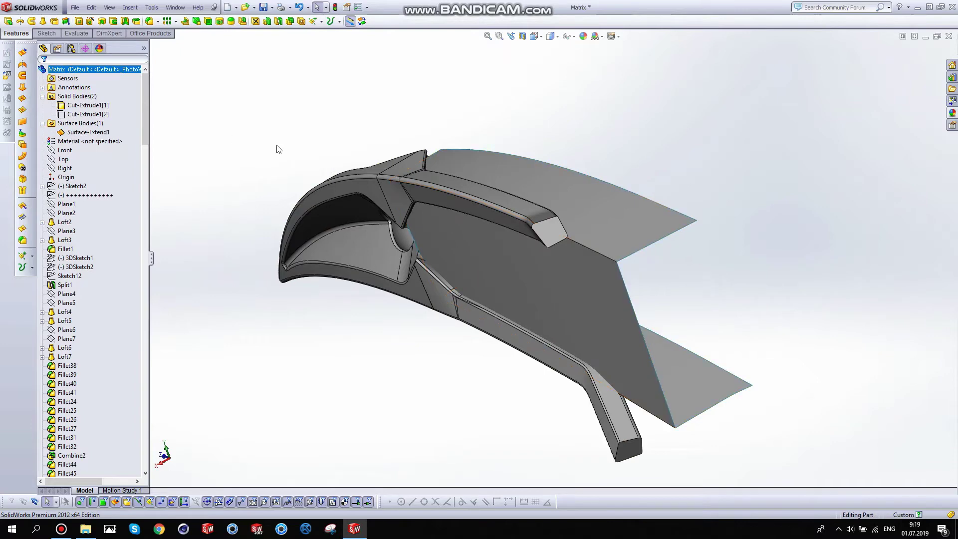
click(66, 303)
scroll(64, 315, down, 15)
scroll(97, 359, down, 5)
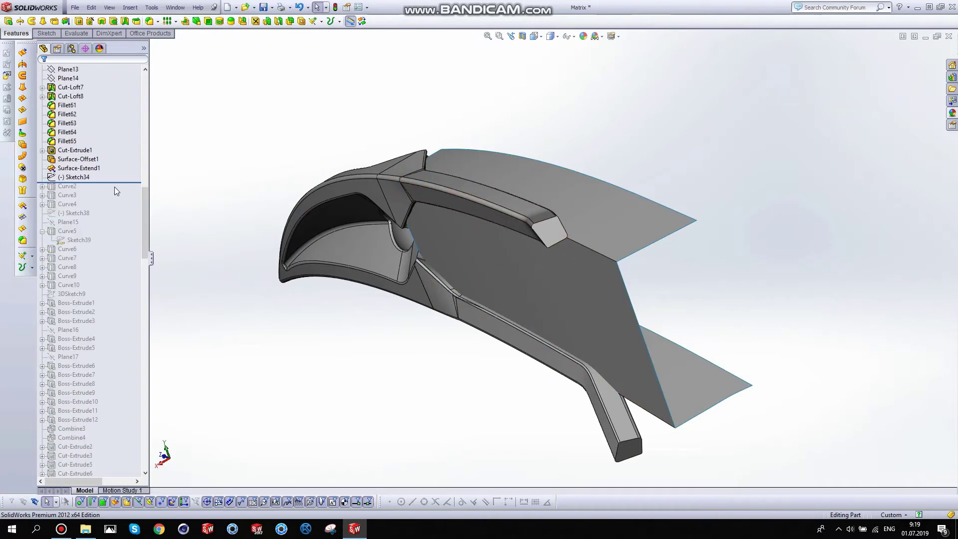
- Roll forward through Curve2–Curve4 and inspect the projected chevron curves
drag(124, 182, 115, 208)
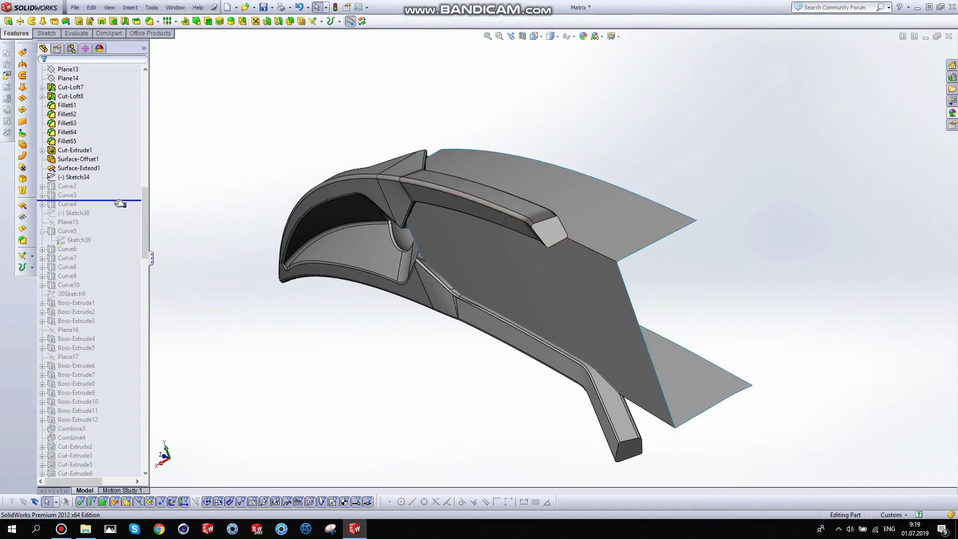
middle_drag(537, 255, 489, 235)
click(63, 188)
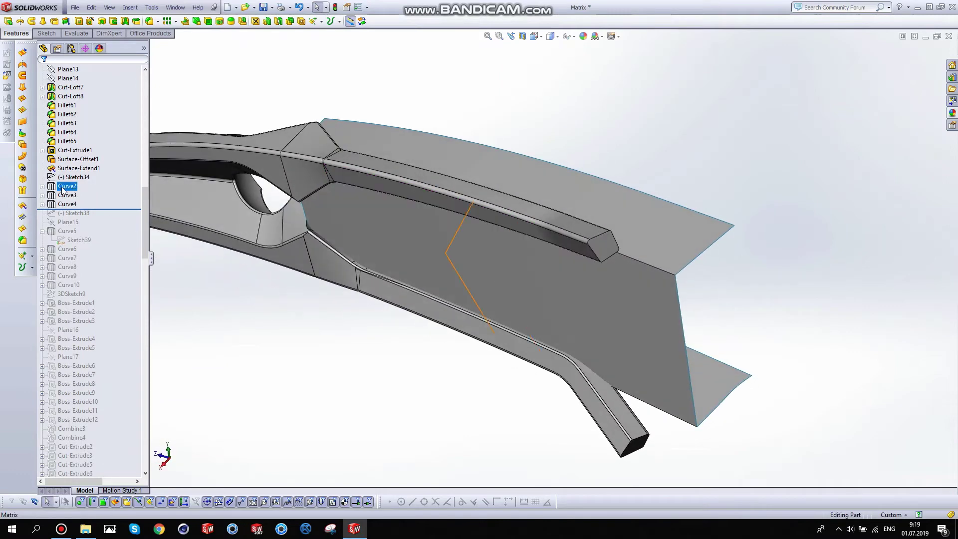
key(Escape)
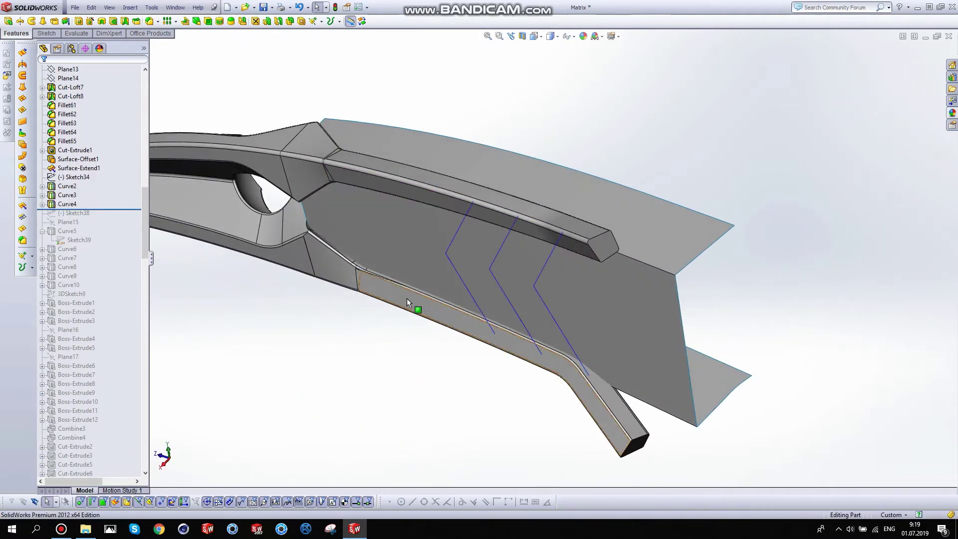
mouse_move(406, 298)
middle_down()
mouse_move(667, 242)
mouse_move(365, 229)
middle_up()
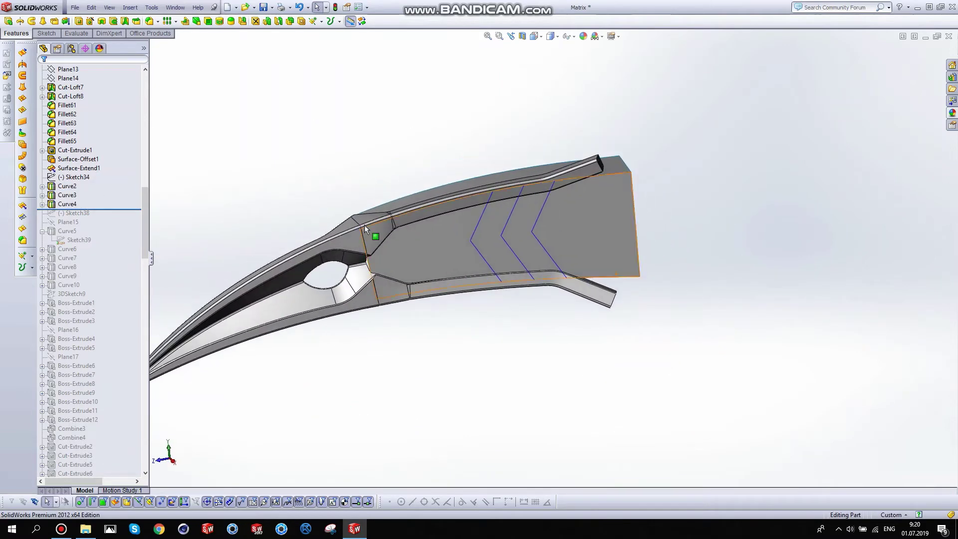
click(62, 185)
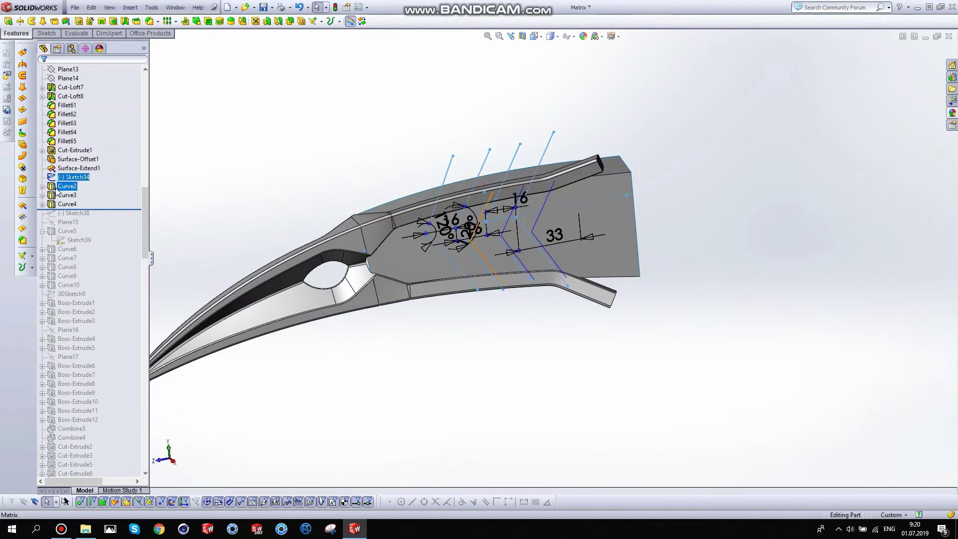
- Roll back before Curve2 and view Sketch34's chevron lines face-on
click(86, 160)
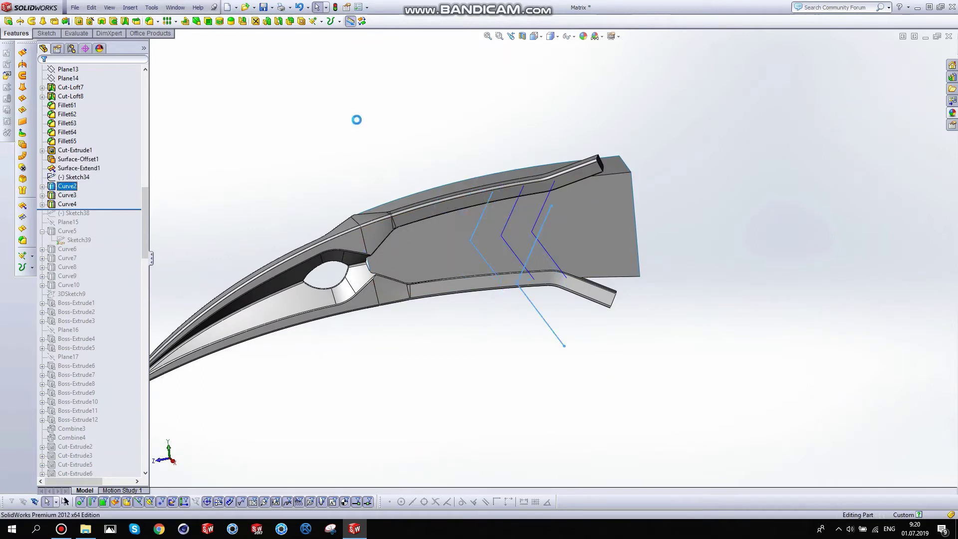
click(68, 177)
ctrl+click(75, 168)
click(384, 142)
key(ctrl+4)
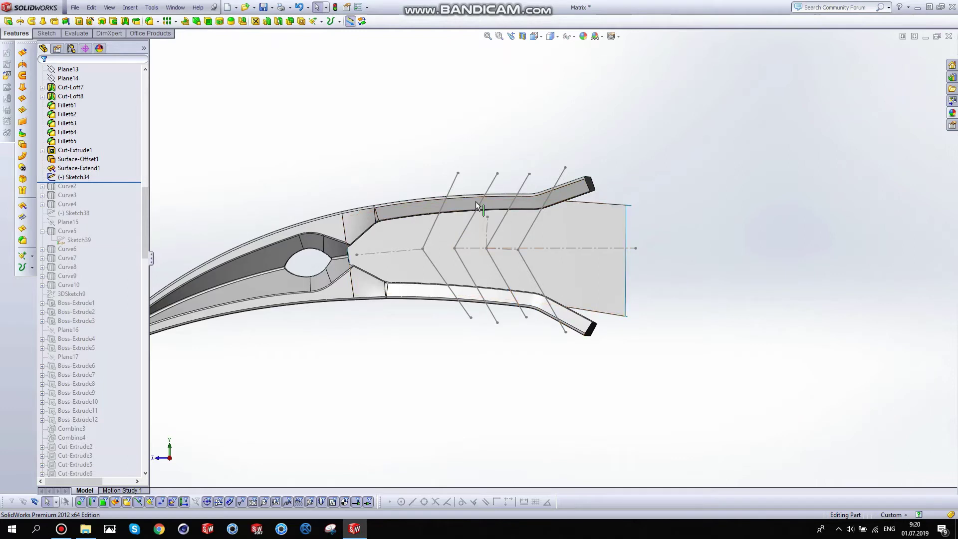
- Open Sketch34 for editing and show Sketch2's blade reference photo
click(486, 190)
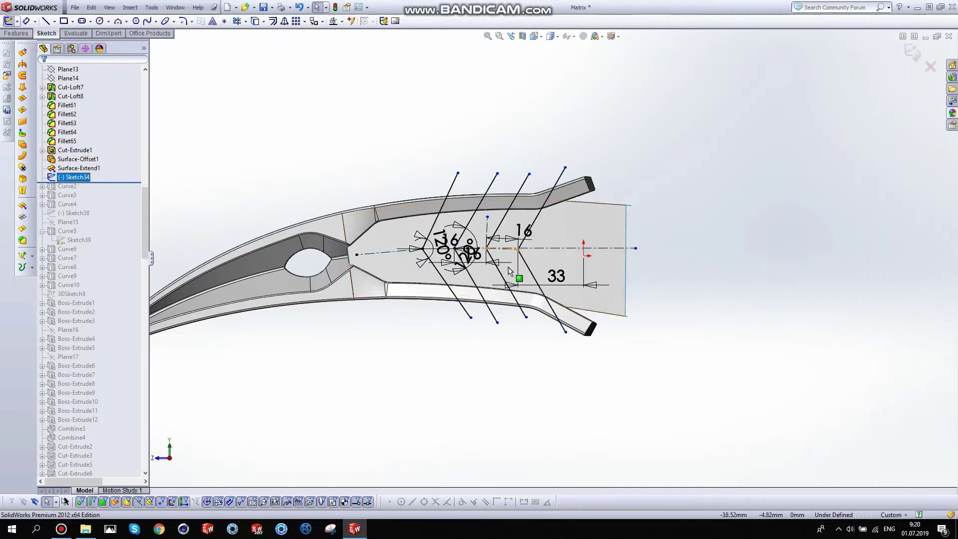
scroll(508, 266, down, 2)
scroll(507, 253, down, 2)
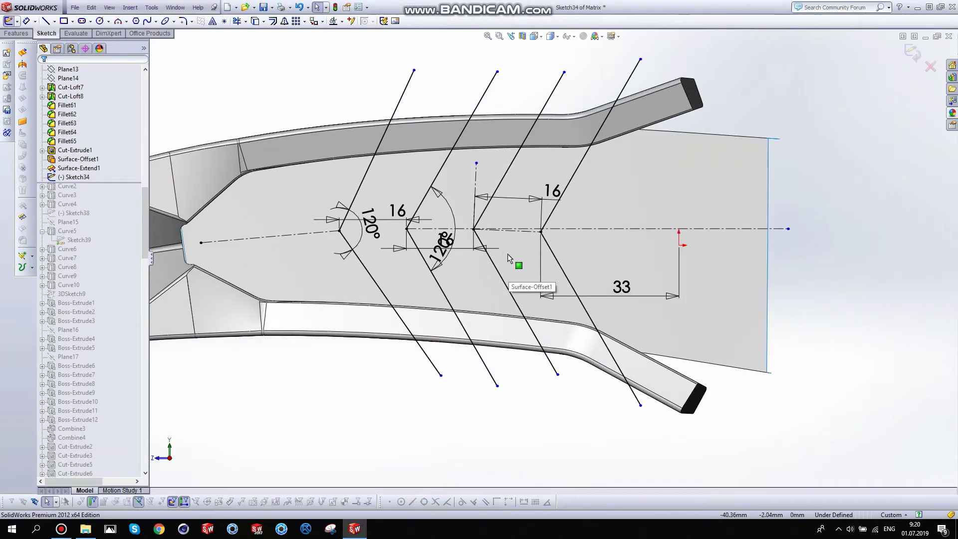
scroll(508, 254, up, 1)
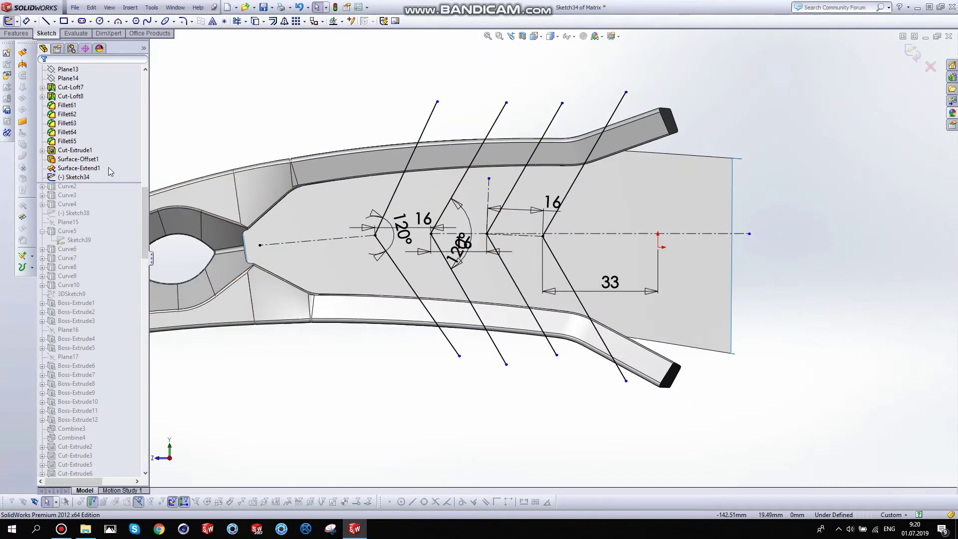
scroll(100, 165, up, 15)
click(77, 96)
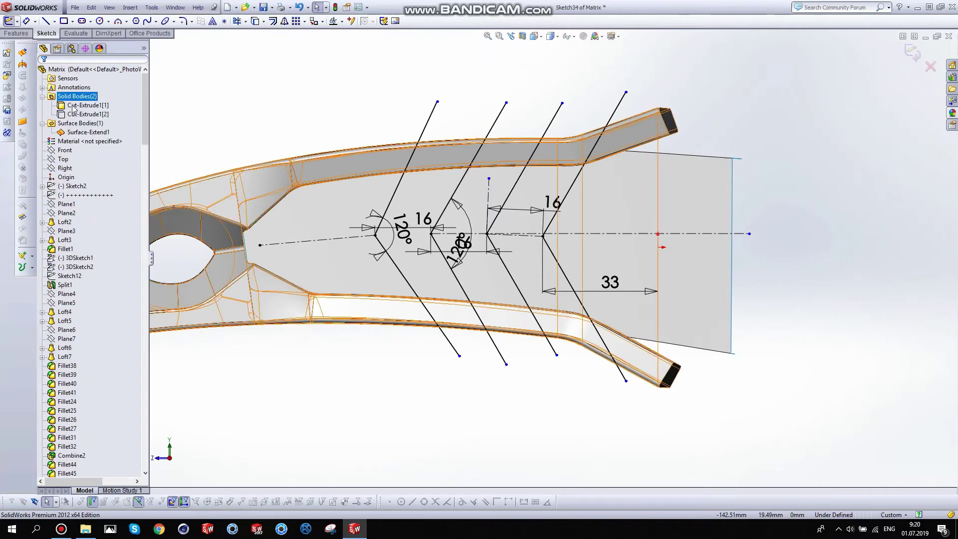
click(70, 141)
click(60, 186)
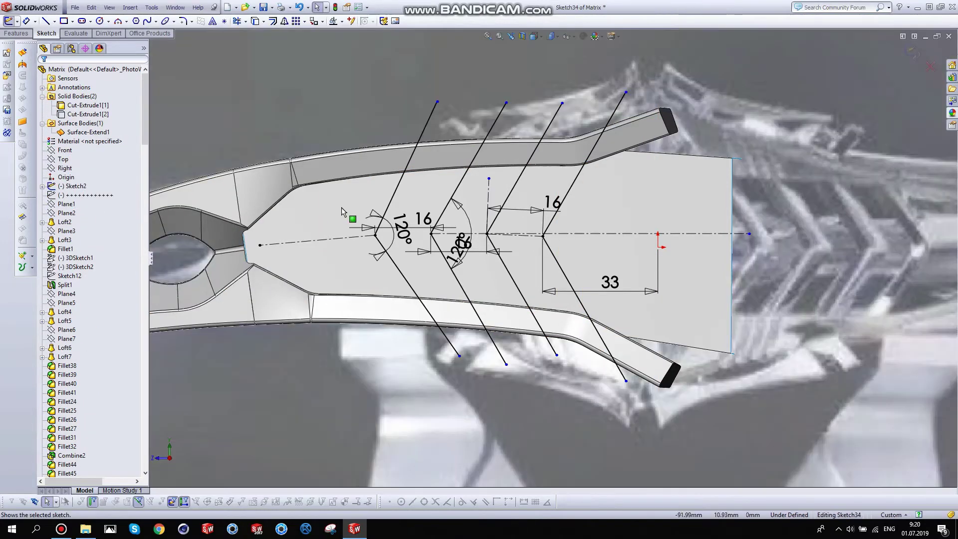
click(345, 209)
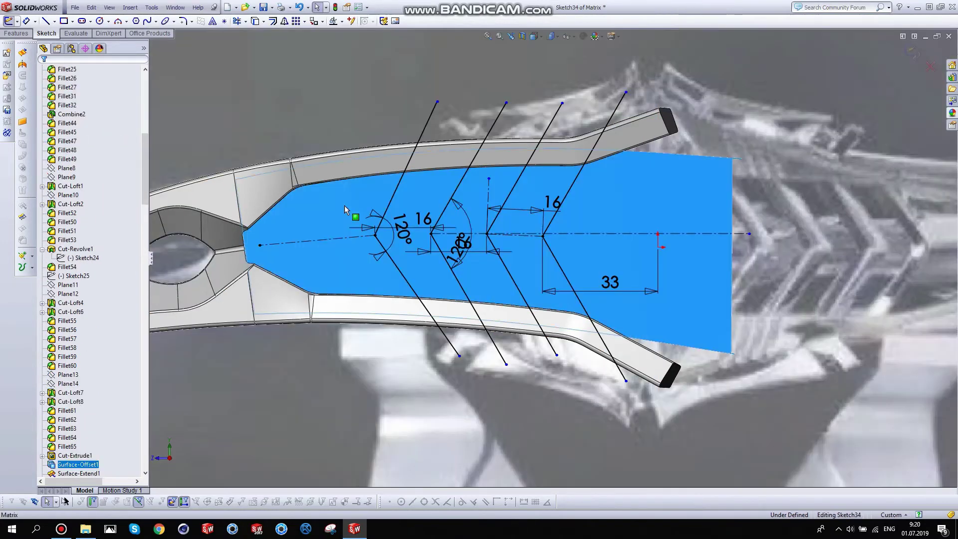
- Hide the Surface-Offset1 offset surface
right_click(369, 197)
click(84, 436)
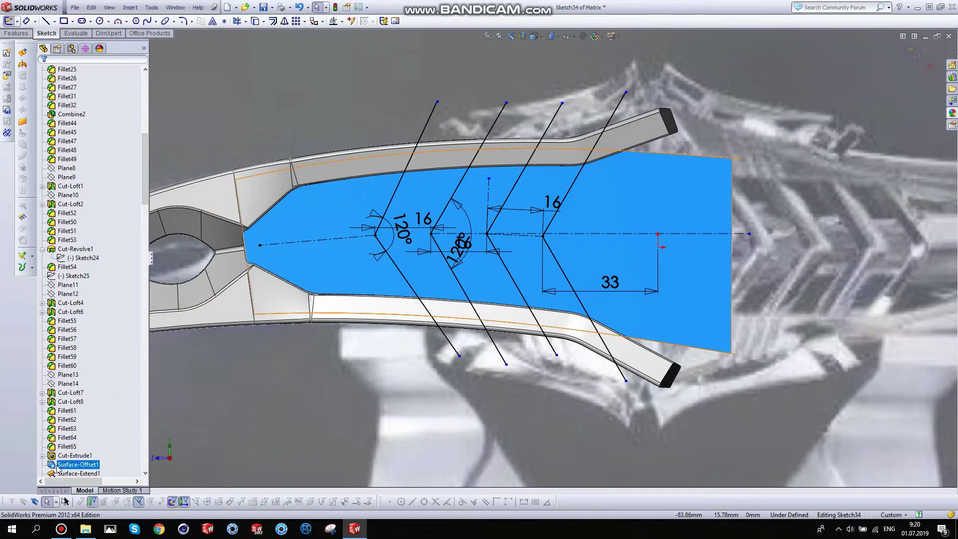
right_click(77, 464)
click(64, 381)
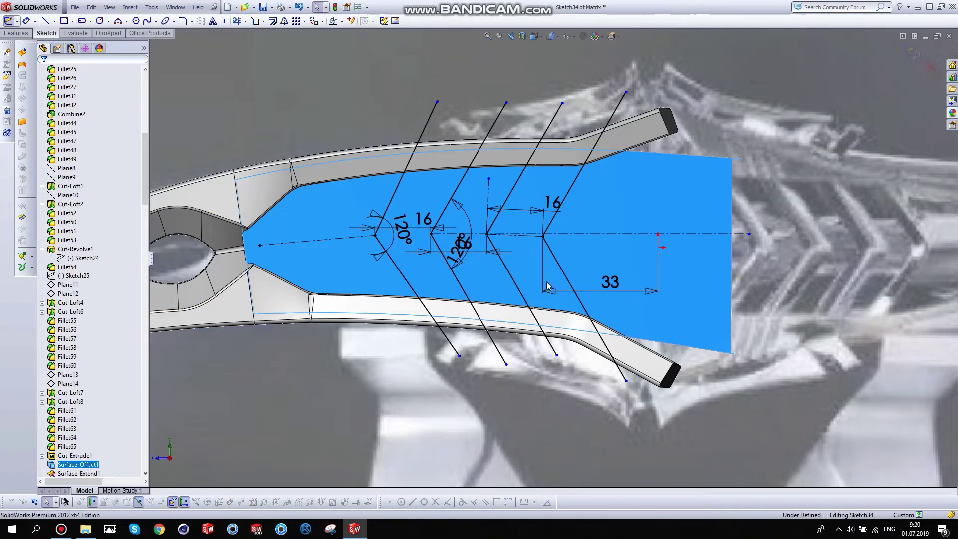
scroll(614, 284, up, 3)
- Check the 120° angle relation between chevron lines Line13 and Line14, then exit Sketch34
scroll(574, 264, down, 1)
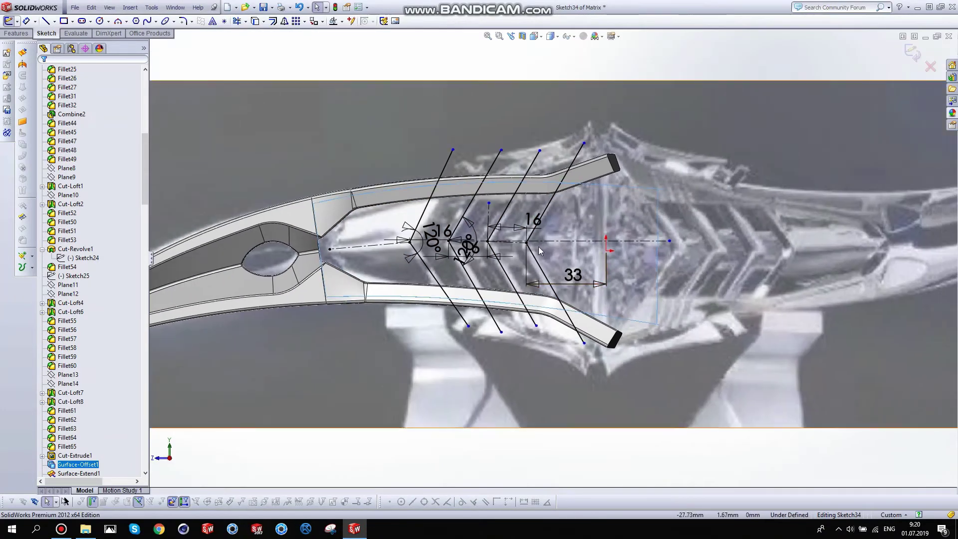
scroll(538, 247, down, 2)
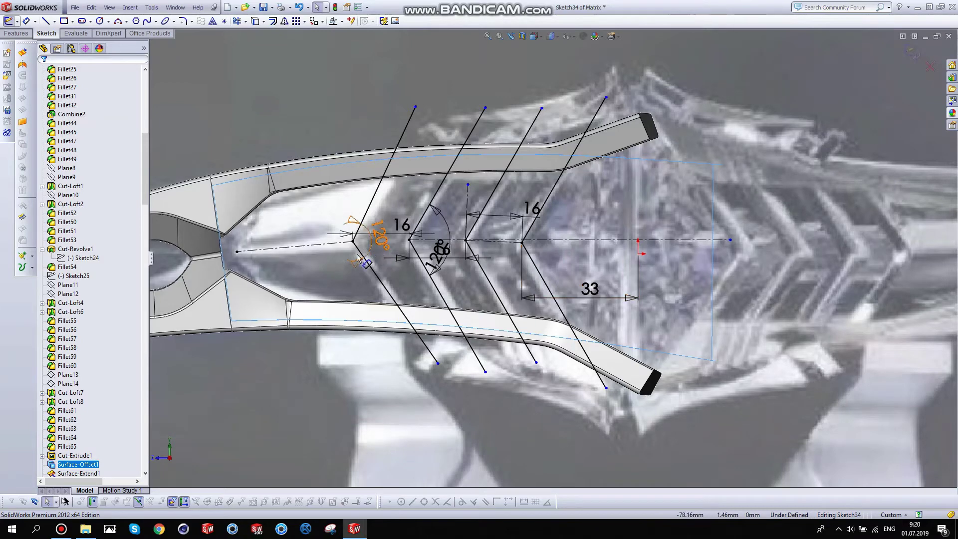
click(369, 212)
ctrl+click(379, 273)
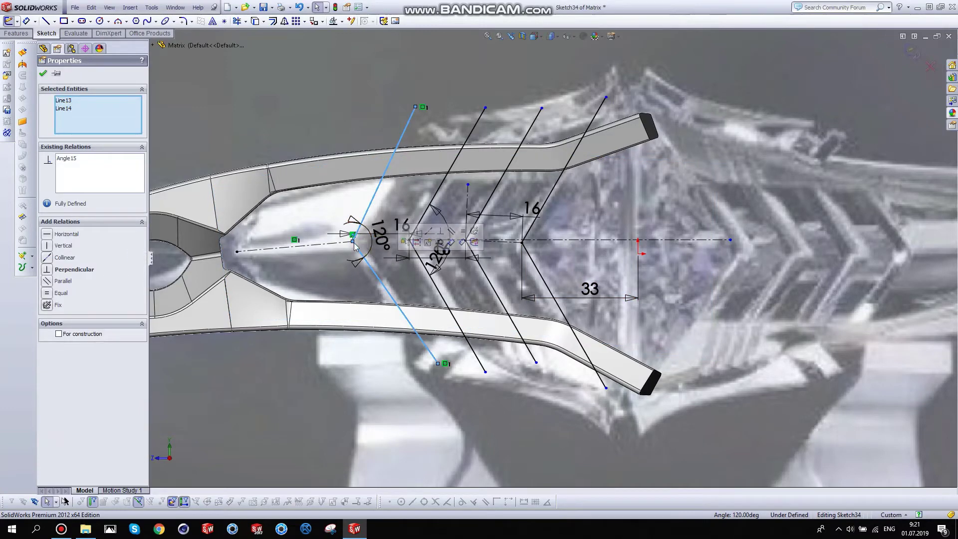
click(916, 73)
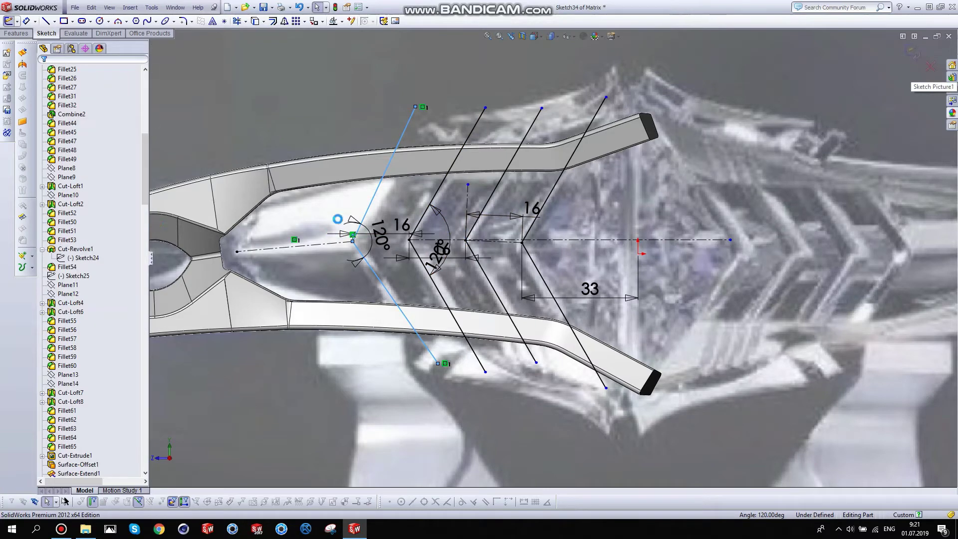
scroll(57, 192, up, 10)
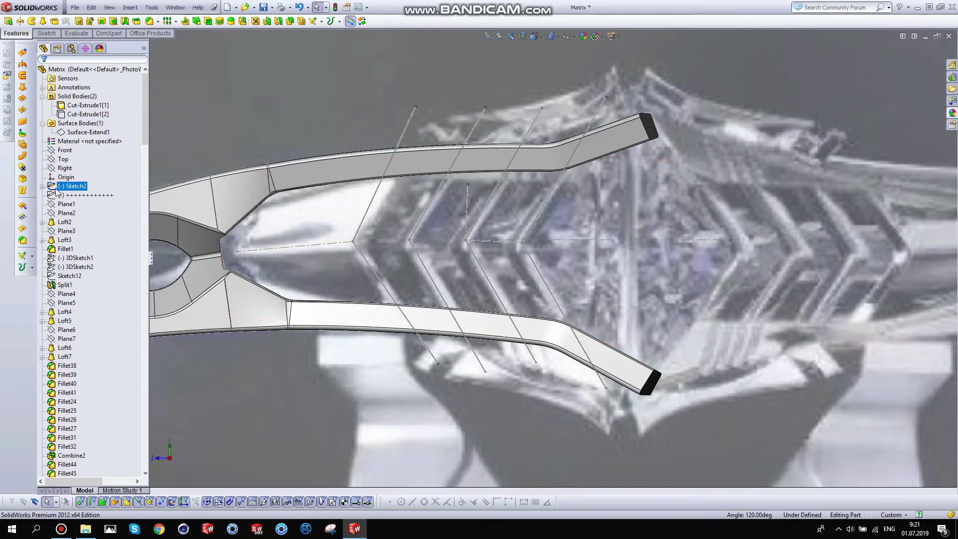
- Show the extended surface body and hide Sketch2's reference photo
click(88, 131)
click(73, 111)
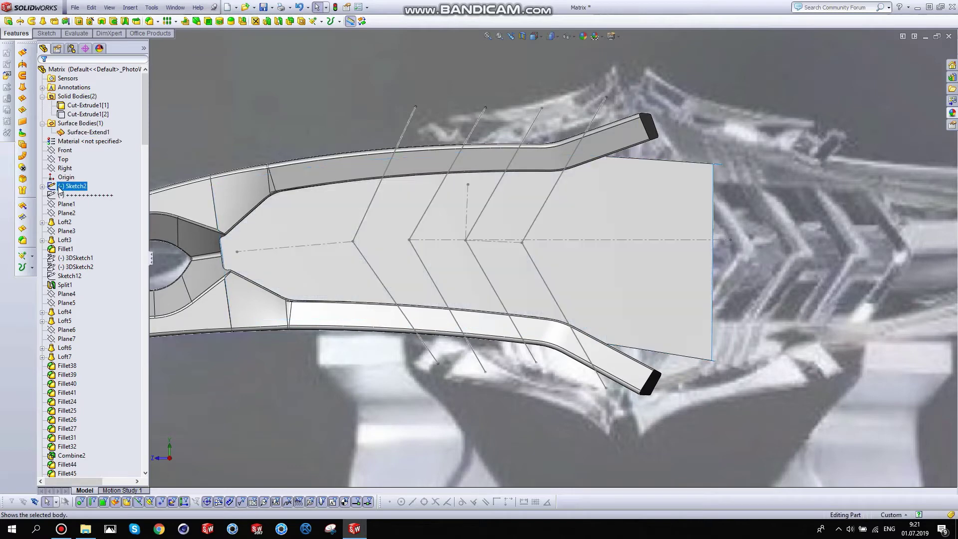
click(64, 168)
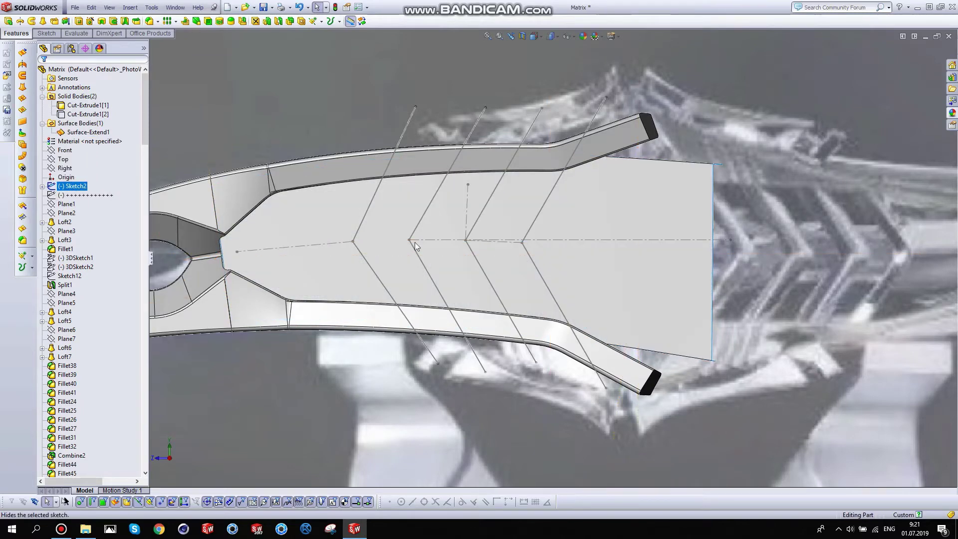
scroll(453, 240, up, 5)
mouse_move(454, 238)
middle_down()
mouse_move(499, 313)
mouse_move(375, 314)
middle_up()
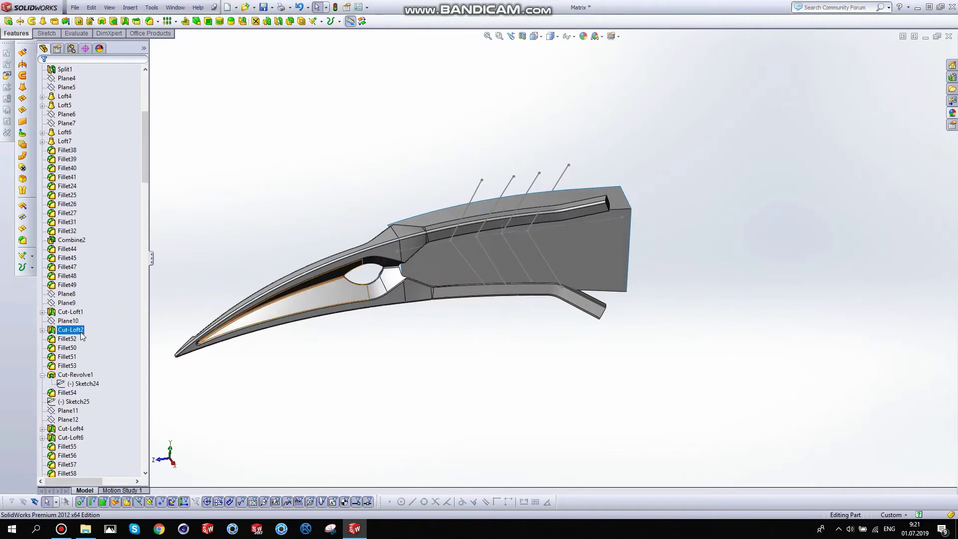
- Review Sketch34's dimensions, then roll the history forward to include Curve2
scroll(88, 400, down, 10)
scroll(91, 259, up, 6)
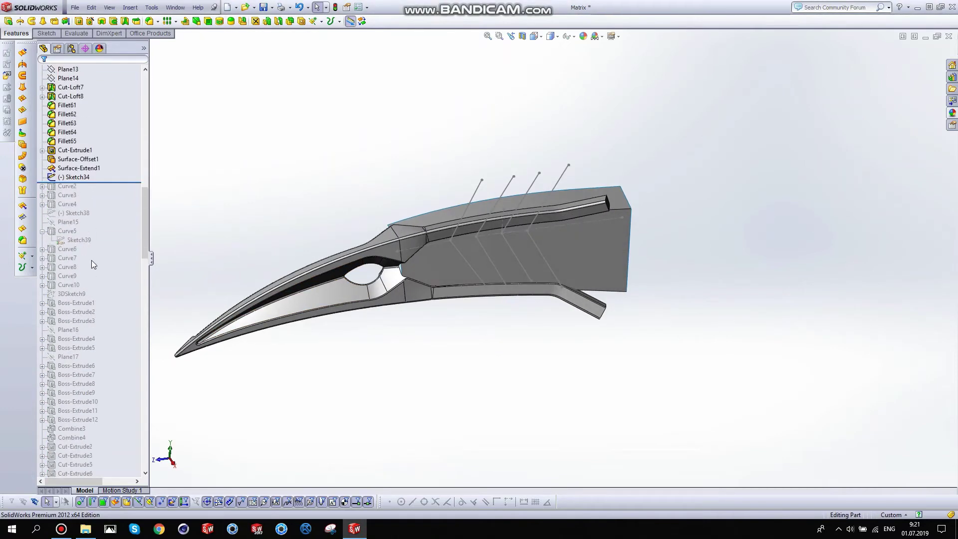
double_click(83, 177)
middle_drag(571, 317, 571, 313)
scroll(564, 238, down, 2)
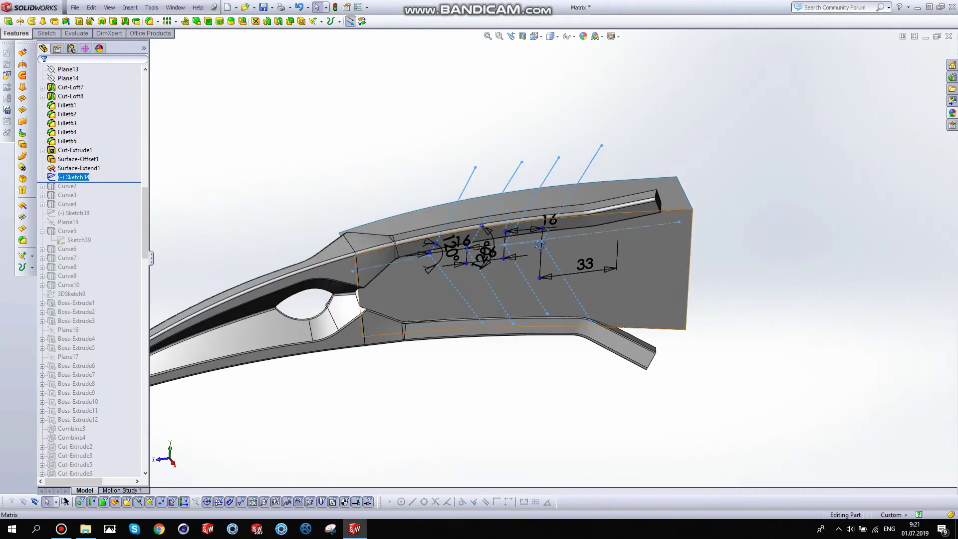
scroll(564, 238, down, 2)
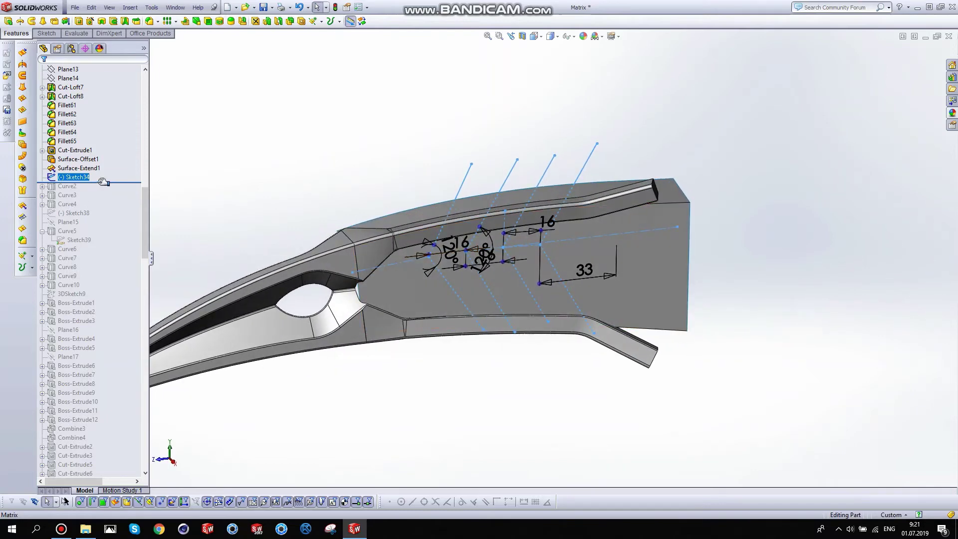
drag(103, 182, 102, 190)
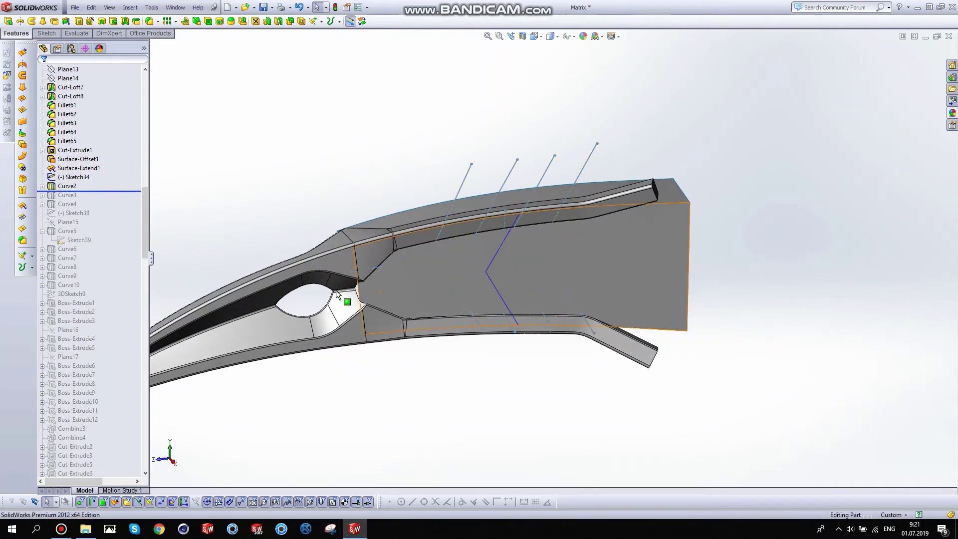
- Open Curve2's definition and orbit to view Sketch35 reverse-projected onto the handle face
click(75, 158)
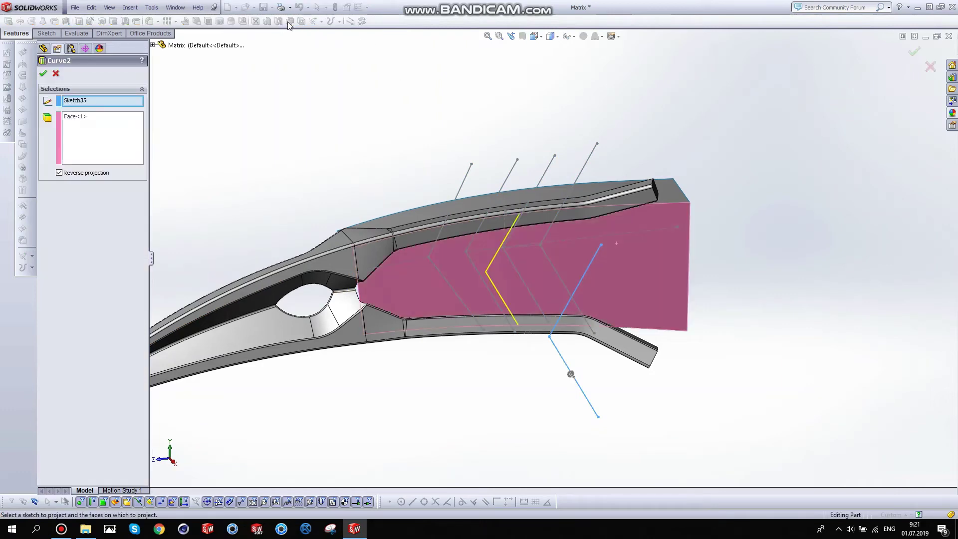
mouse_move(522, 280)
middle_down()
mouse_move(502, 272)
mouse_move(488, 299)
mouse_move(534, 293)
mouse_move(514, 296)
mouse_move(543, 274)
mouse_move(530, 274)
mouse_move(524, 297)
middle_up()
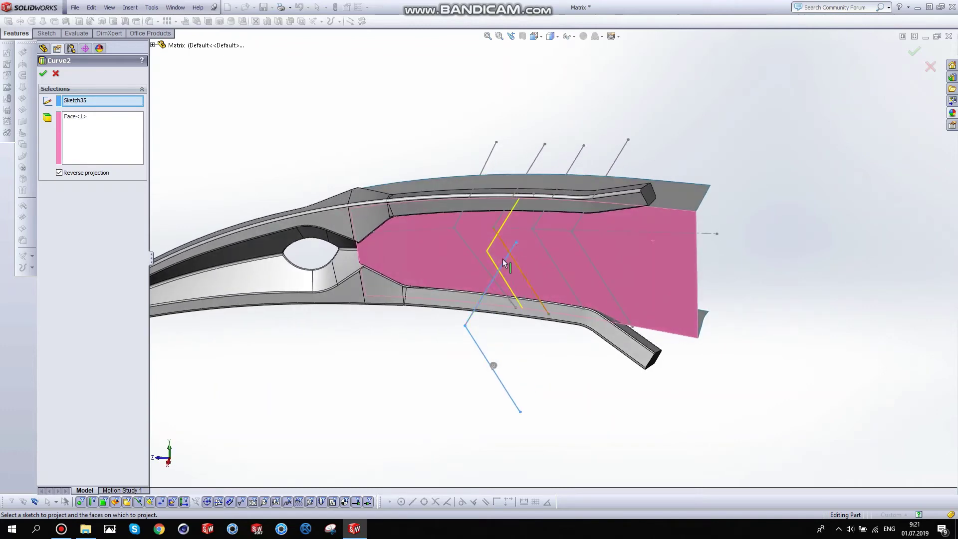
scroll(481, 299, down, 2)
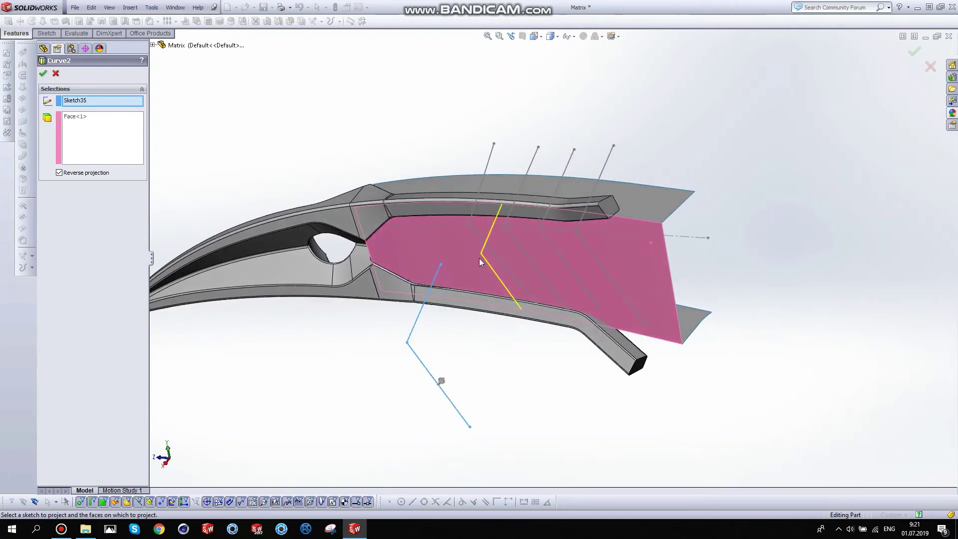
scroll(491, 252, down, 3)
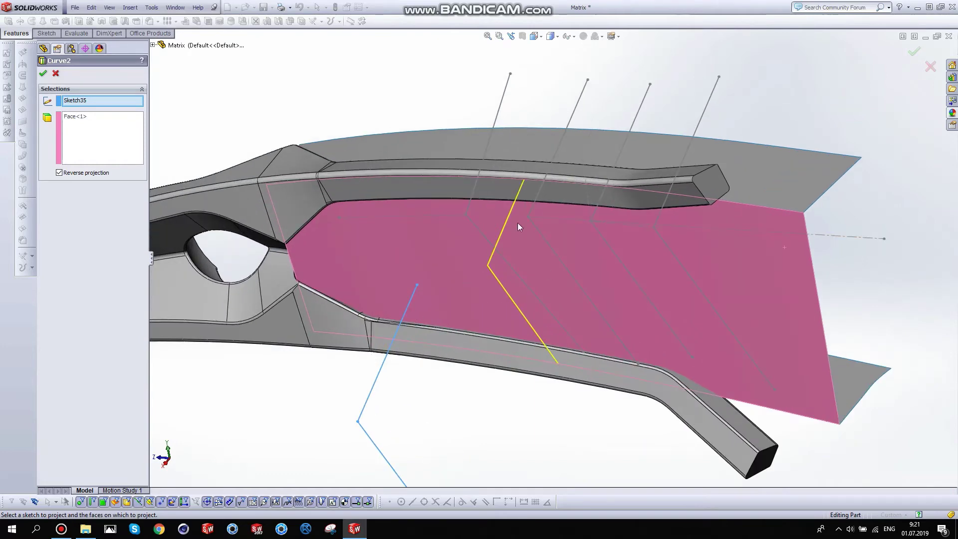
middle_drag(511, 274, 148, 178)
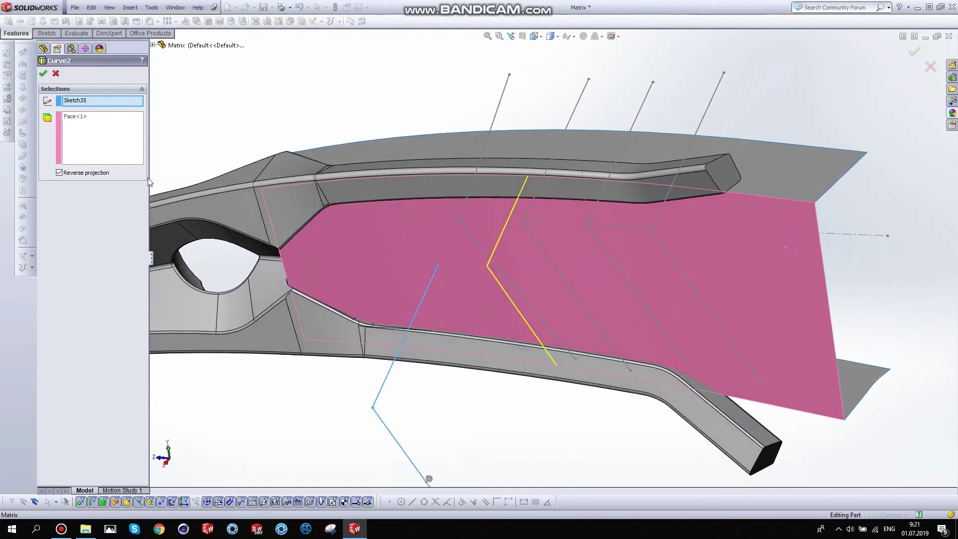
mouse_move(552, 248)
middle_down()
mouse_move(684, 278)
mouse_move(761, 208)
middle_up()
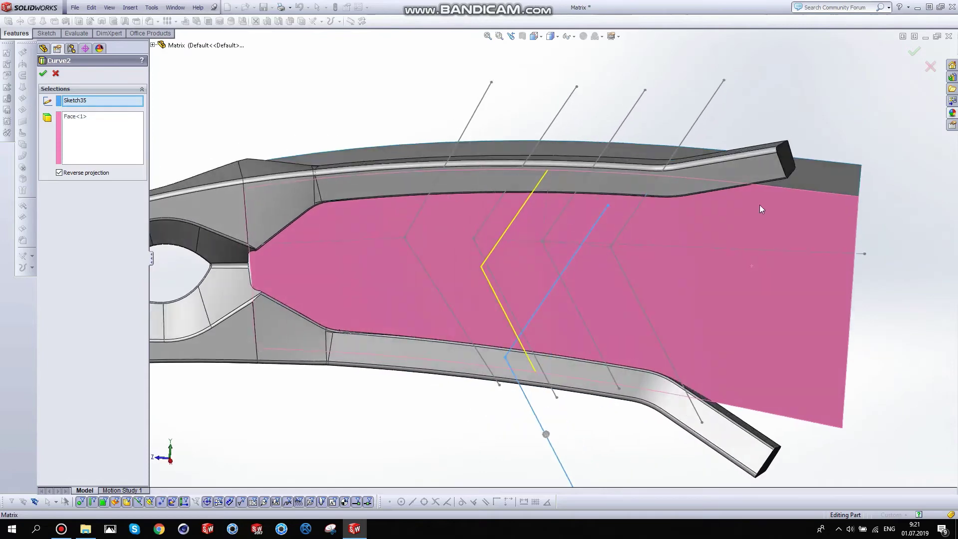
- Close Curve2 and roll the history forward to add Curve3 and Curve4
click(910, 56)
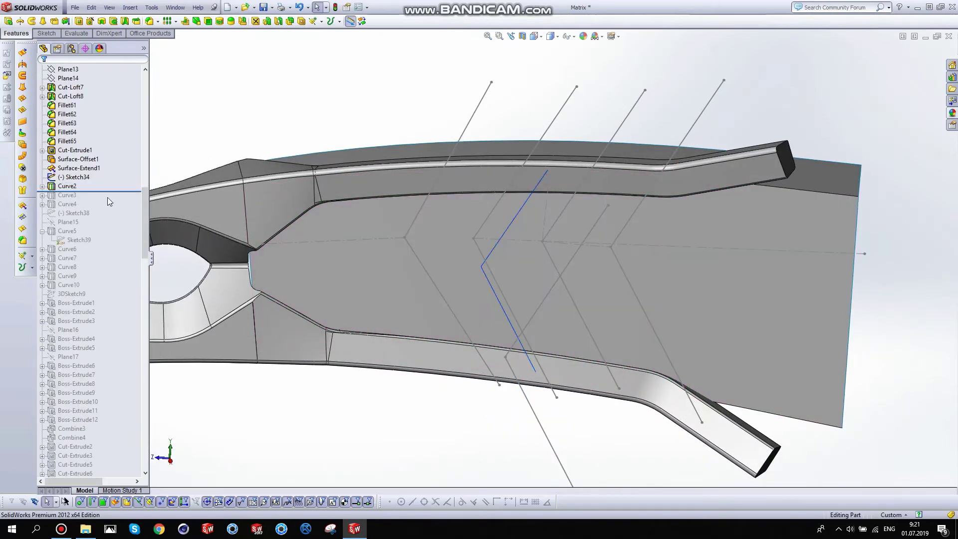
drag(117, 193, 117, 210)
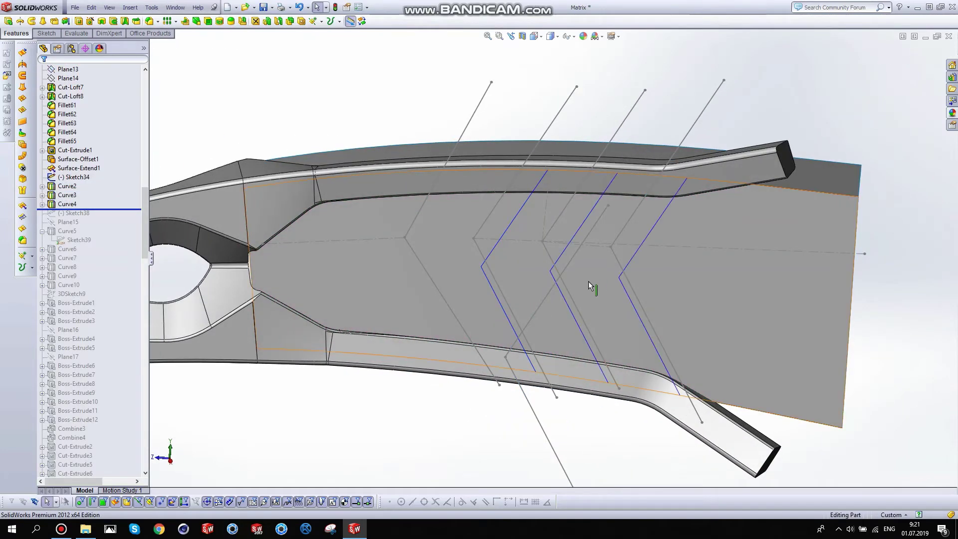
mouse_move(590, 285)
middle_down()
mouse_move(569, 294)
mouse_move(559, 319)
middle_up()
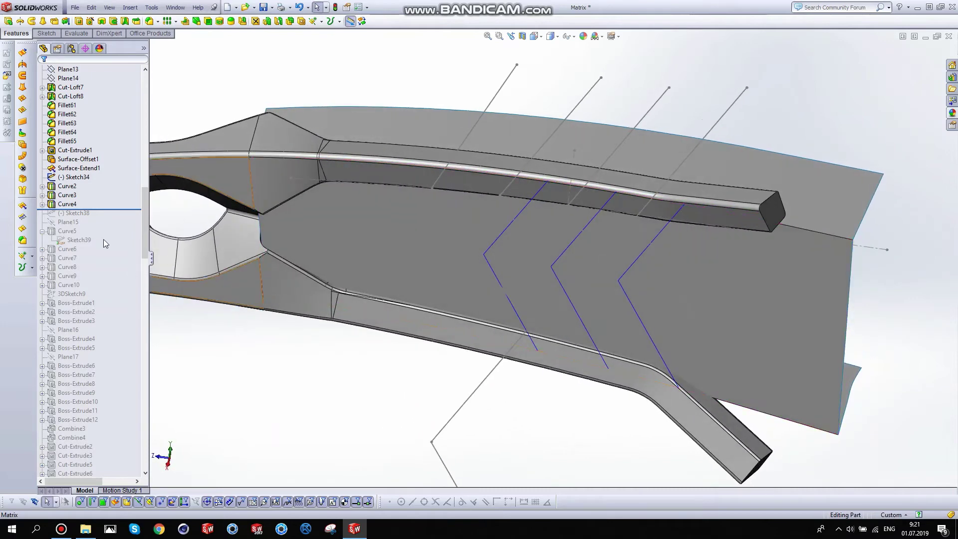
- Roll past Sketch38 and inspect its lines and dimensions on the model
drag(104, 209, 100, 218)
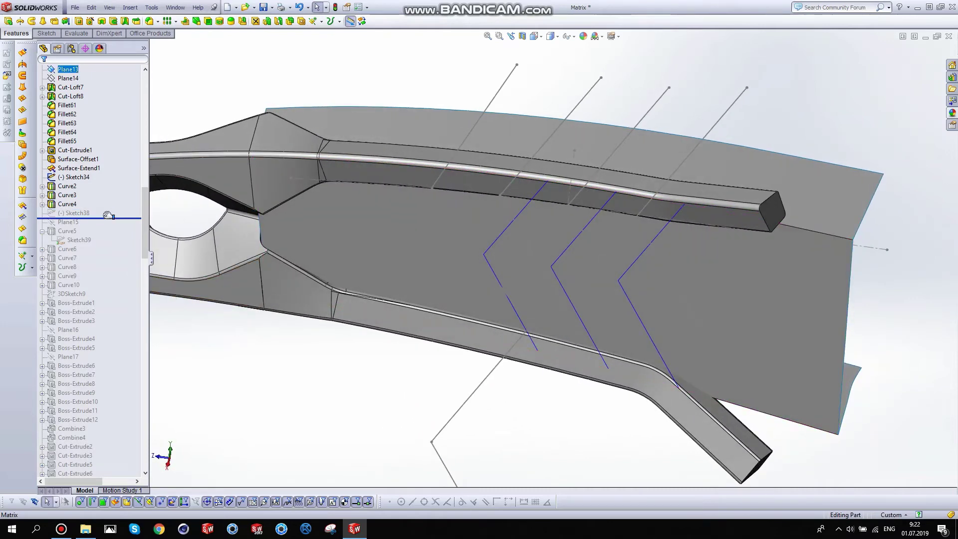
click(75, 214)
double_click(75, 214)
mouse_move(507, 318)
middle_down()
mouse_move(509, 232)
mouse_move(498, 283)
mouse_move(343, 299)
middle_up()
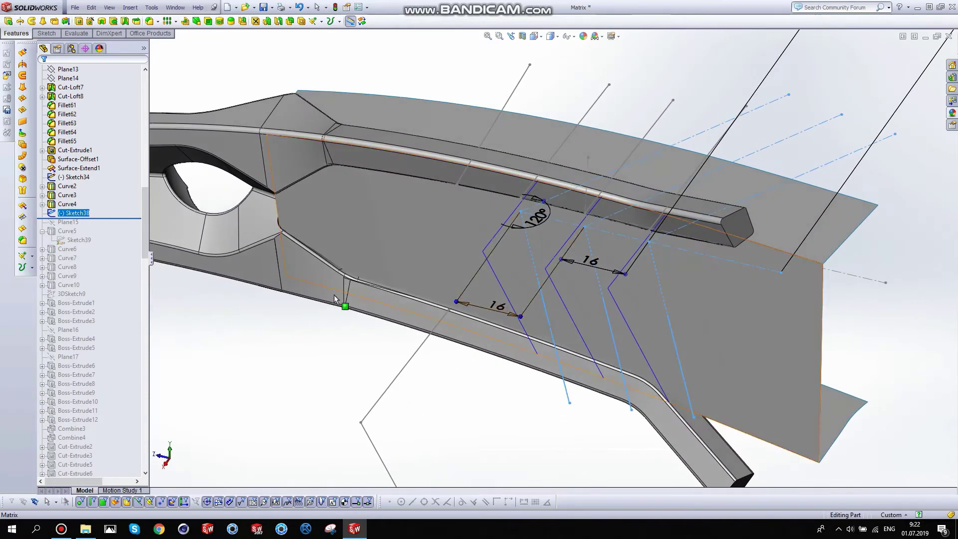
double_click(56, 214)
middle_drag(641, 274, 644, 313)
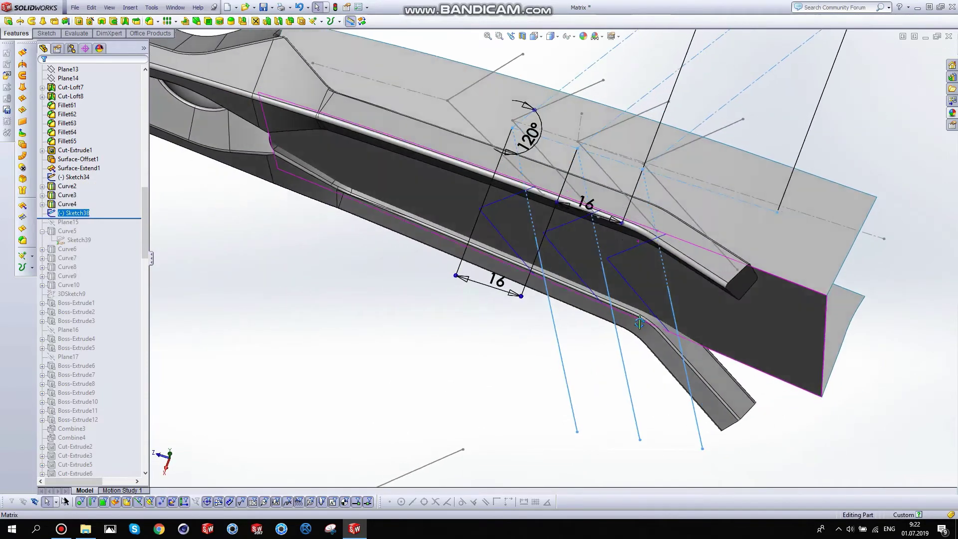
scroll(643, 300, up, 5)
middle_drag(641, 277, 638, 330)
- Clear the selection and roll the history forward through Curve9
key(Escape)
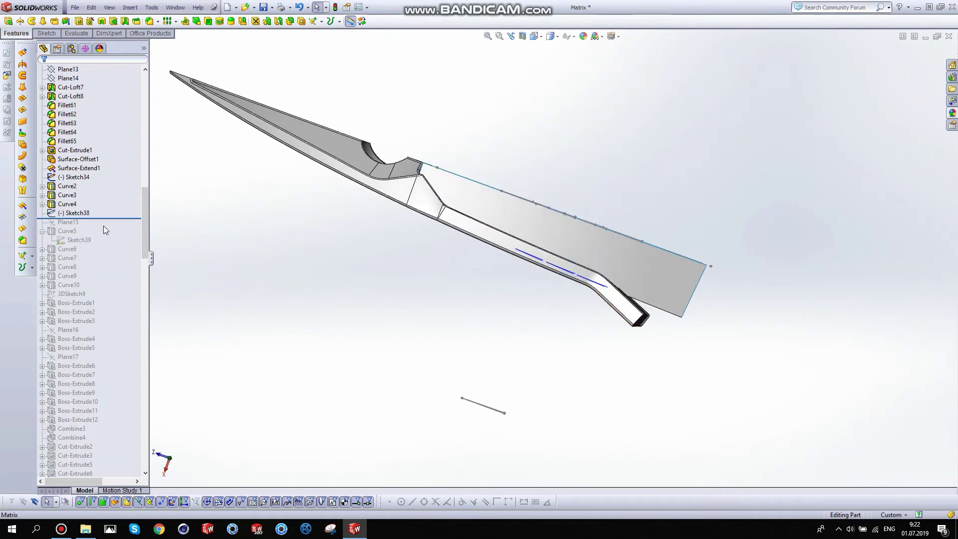
key(Escape)
drag(107, 220, 108, 282)
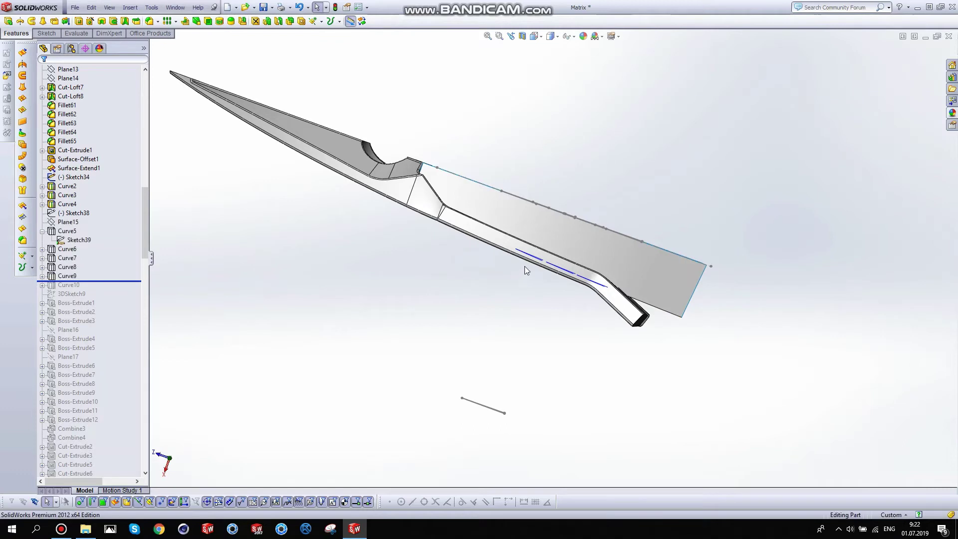
middle_drag(567, 286, 558, 247)
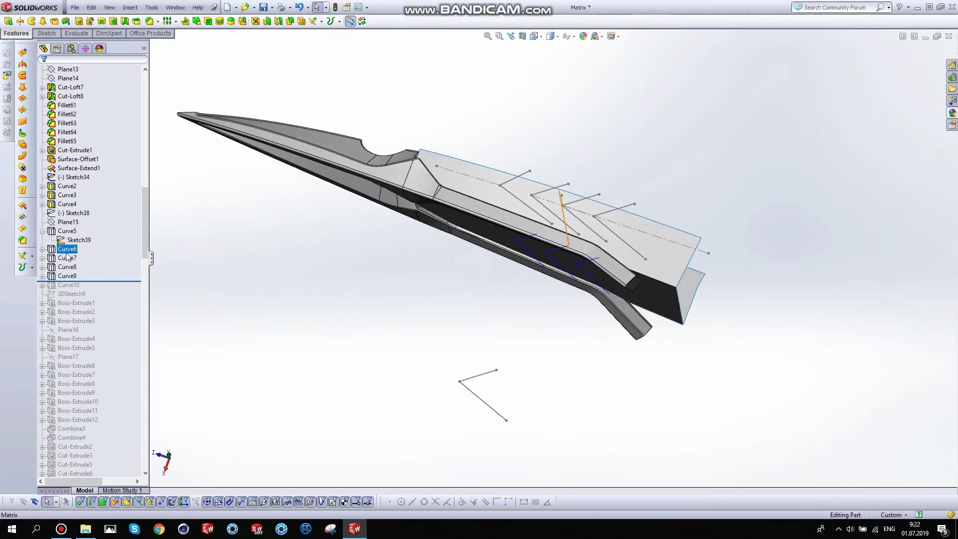
- Review Curve6–Curve9 and roll the history forward to include Curve10
shift+click(67, 275)
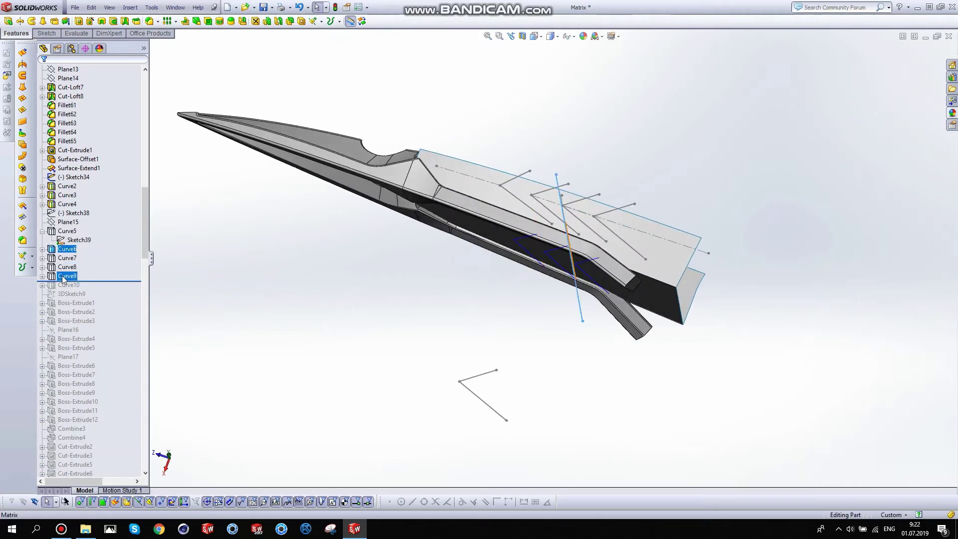
click(447, 277)
mouse_move(498, 299)
middle_down()
mouse_move(551, 262)
mouse_move(531, 316)
mouse_move(614, 144)
mouse_move(592, 186)
mouse_move(590, 150)
mouse_move(548, 246)
mouse_move(469, 352)
mouse_move(455, 336)
mouse_move(465, 327)
mouse_move(453, 344)
mouse_move(472, 333)
mouse_move(456, 336)
mouse_move(464, 320)
middle_up()
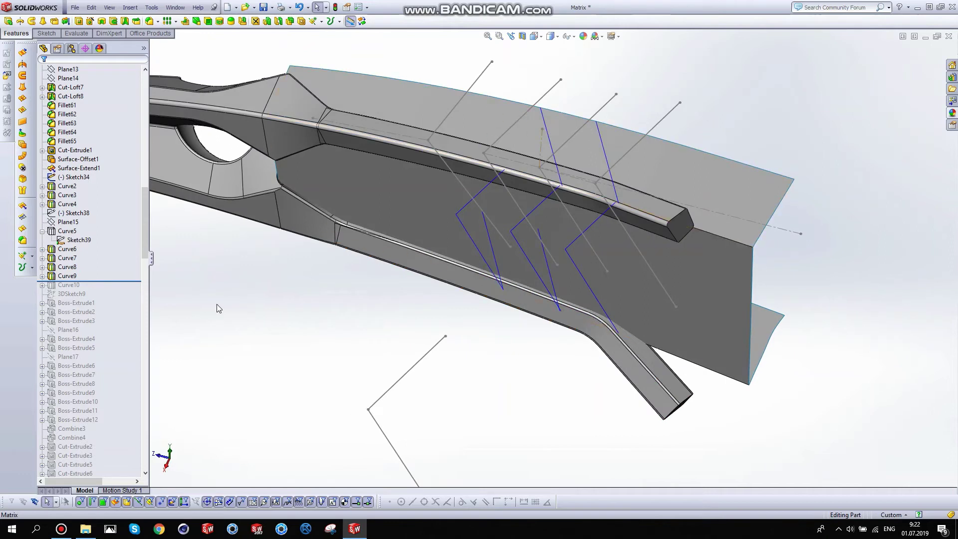
drag(117, 282, 78, 285)
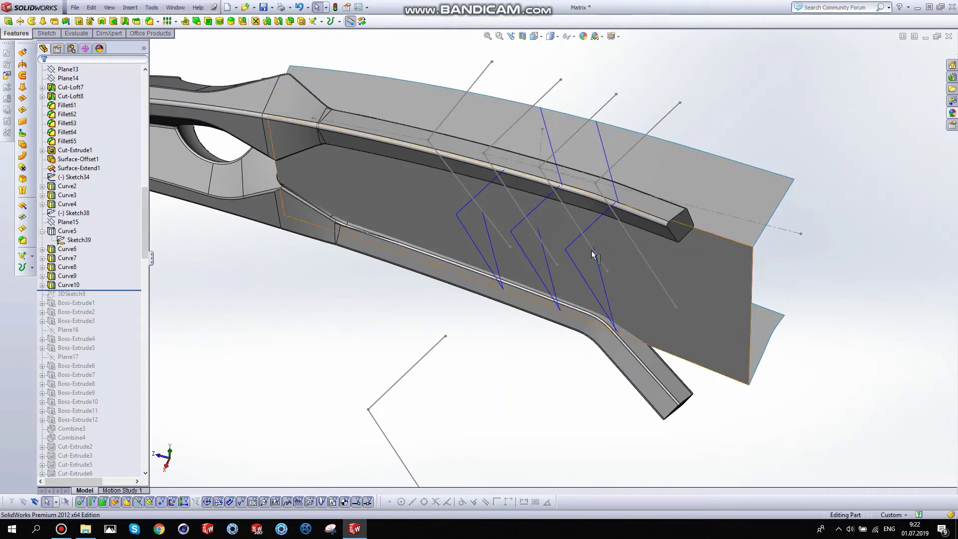
middle_drag(593, 254, 579, 210)
- Hide the grey sketches above and below the model
click(68, 230)
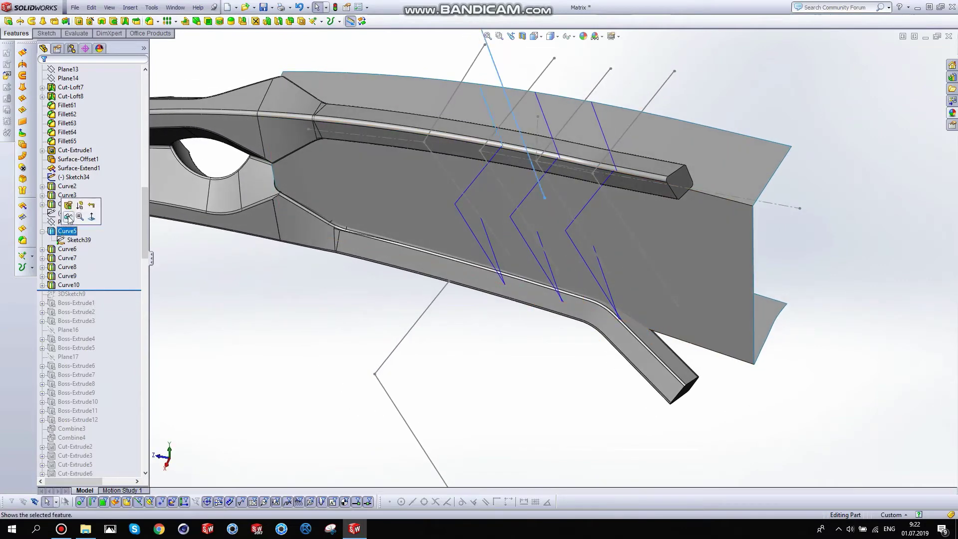
click(405, 288)
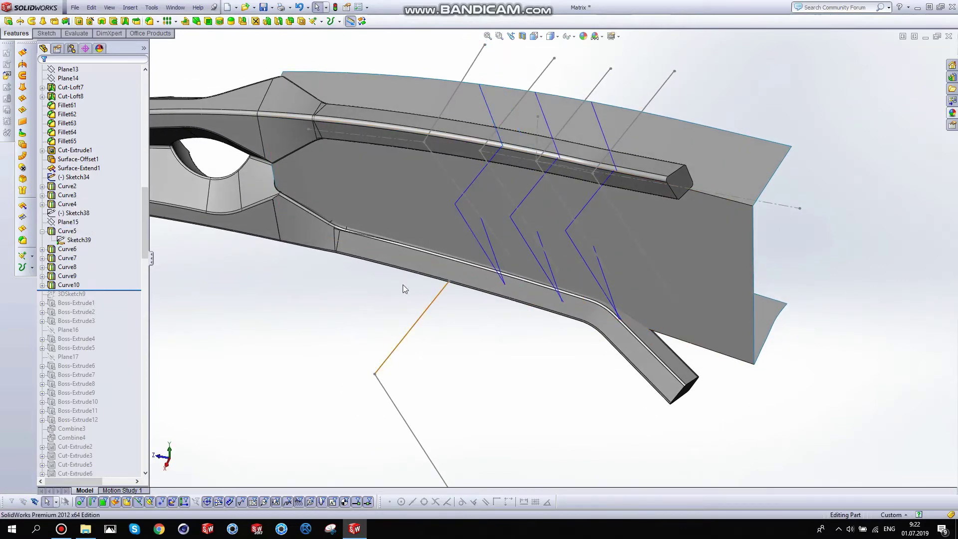
click(478, 58)
click(514, 20)
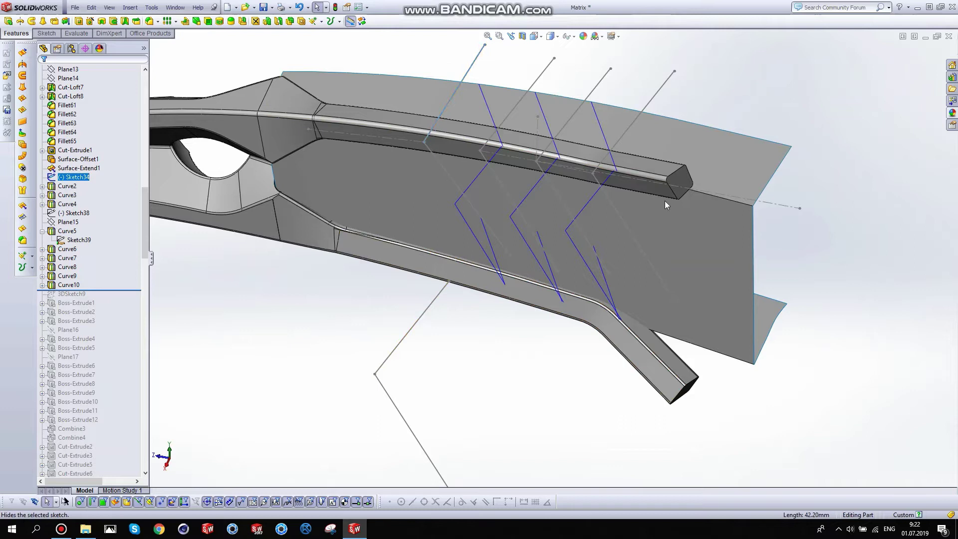
click(413, 327)
scroll(498, 342, up, 3)
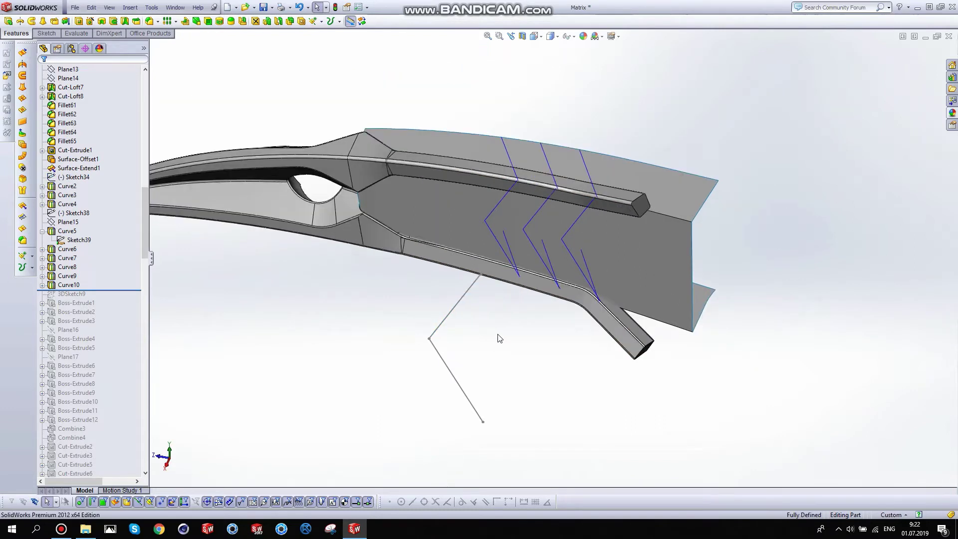
click(486, 284)
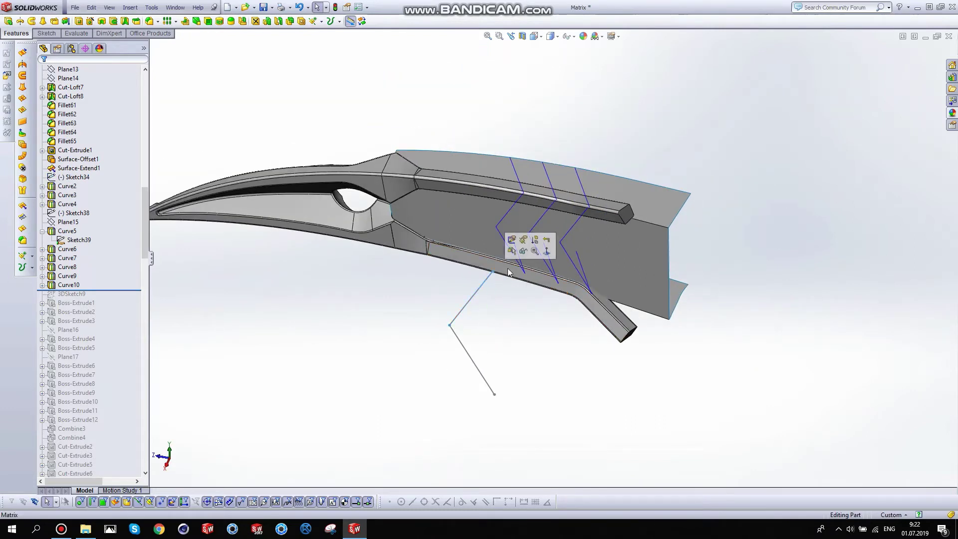
click(513, 245)
- Inspect the top rib edge, then roll the history forward to include 3DSketch9
mouse_move(597, 248)
middle_down()
mouse_move(597, 258)
mouse_move(575, 250)
middle_up()
scroll(572, 250, down, 3)
scroll(572, 249, down, 2)
mouse_move(591, 184)
middle_down()
mouse_move(607, 222)
mouse_move(523, 257)
middle_up()
scroll(534, 217, down, 3)
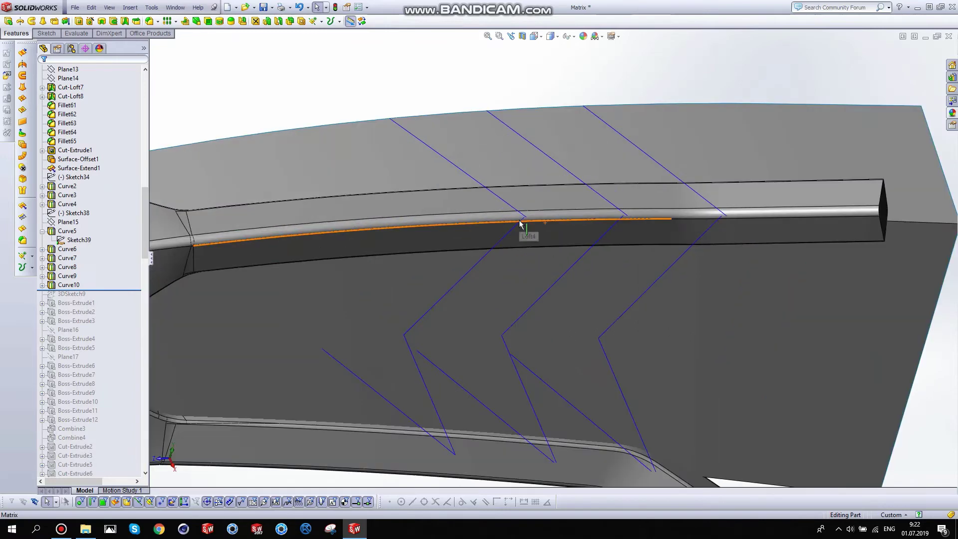
scroll(528, 241, up, 4)
scroll(483, 198, down, 1)
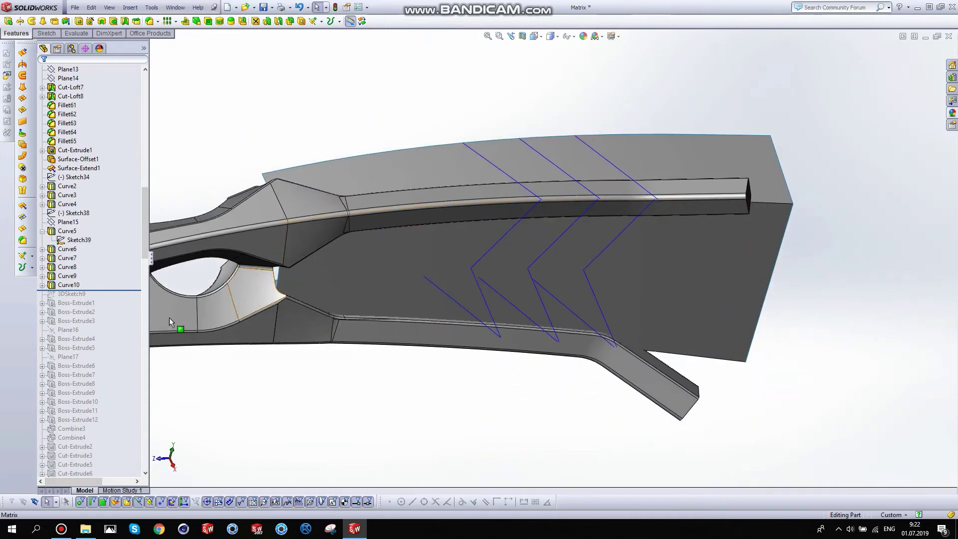
mouse_move(110, 291)
mouse_down()
mouse_move(111, 309)
mouse_move(113, 299)
mouse_up()
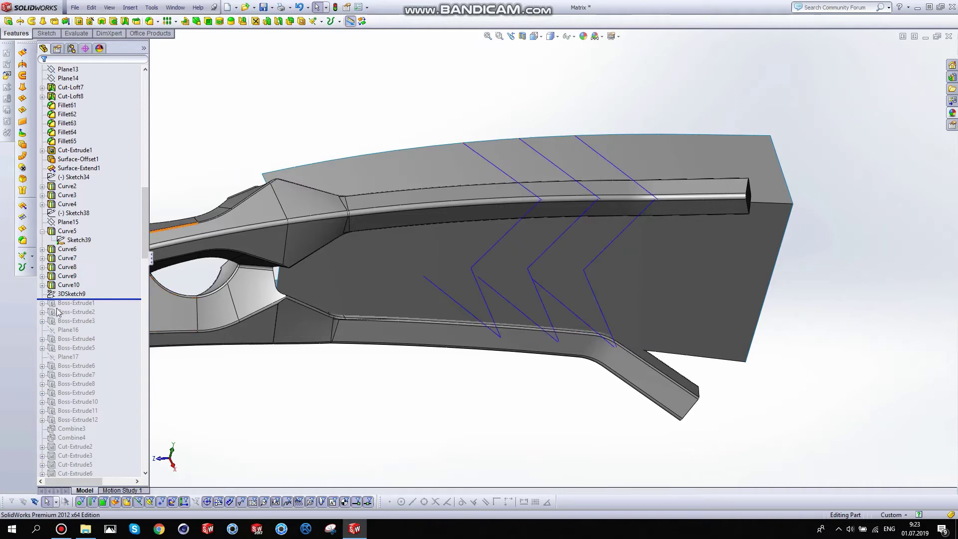
- Review Curve10 and 3DSketch9, then edit and exit 3DSketch9
click(68, 285)
ctrl+click(60, 250)
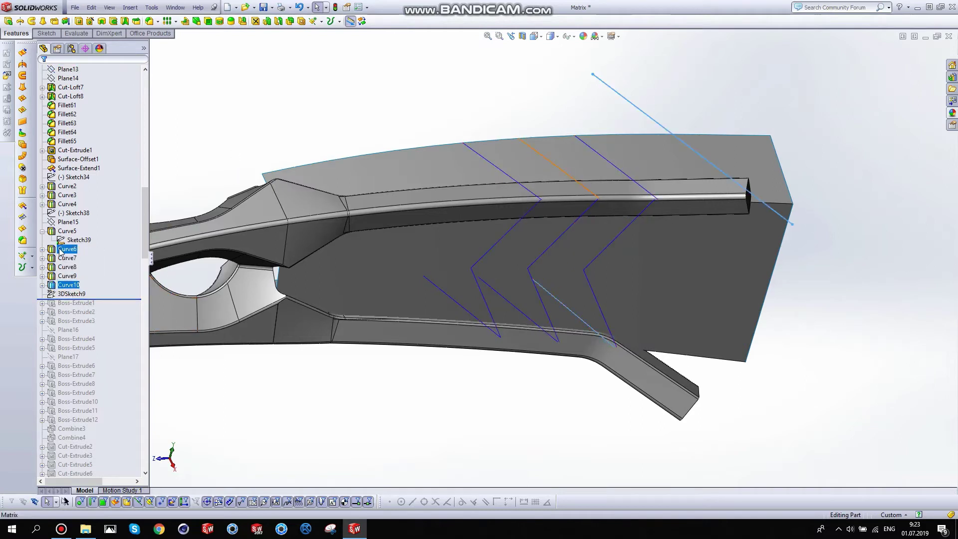
click(62, 294)
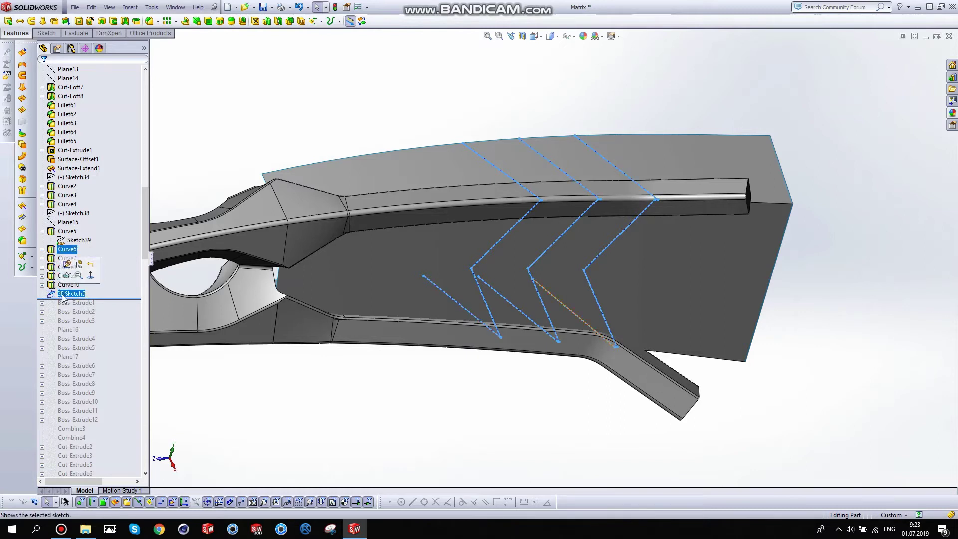
click(67, 263)
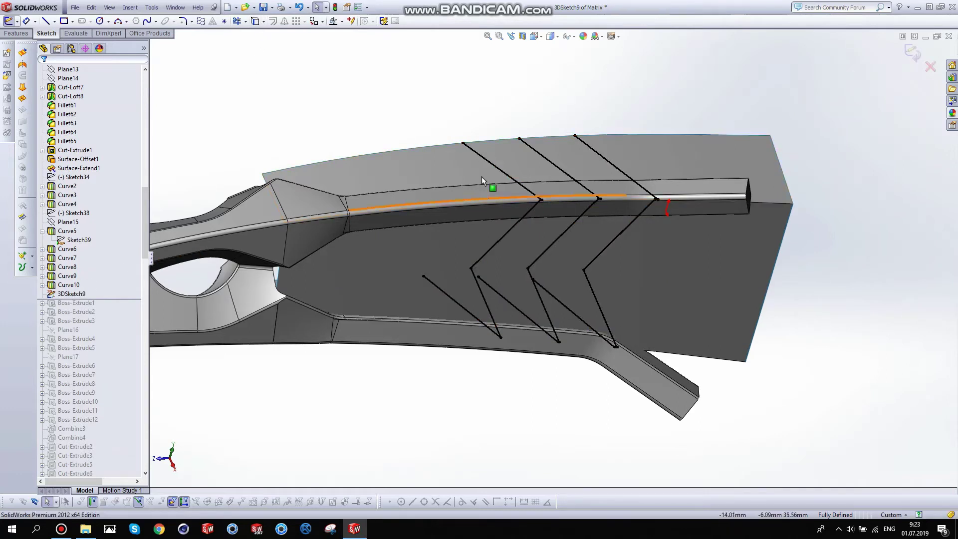
click(913, 52)
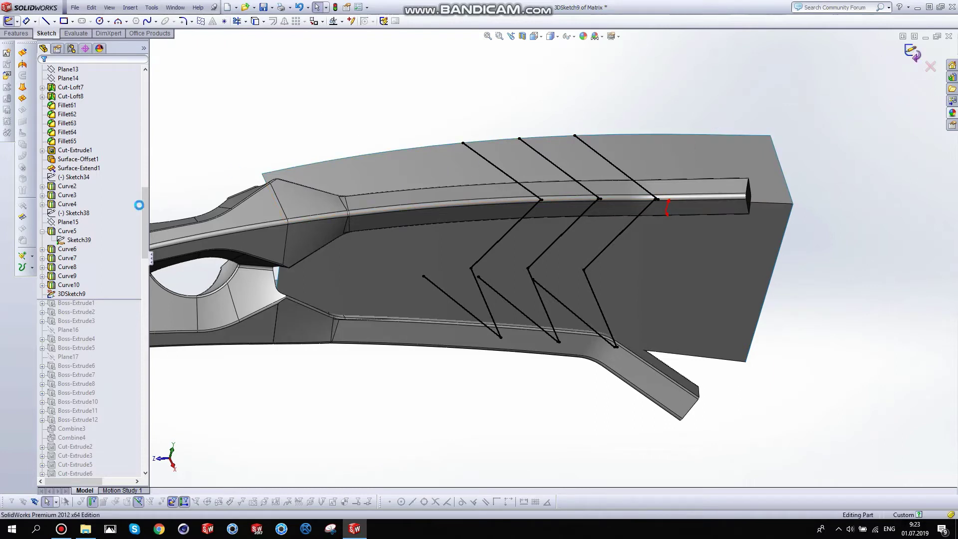
- Hide Curve2–Curve4 and Curve5–Curve10, then show the 3DSketch9 chevron lines
click(68, 187)
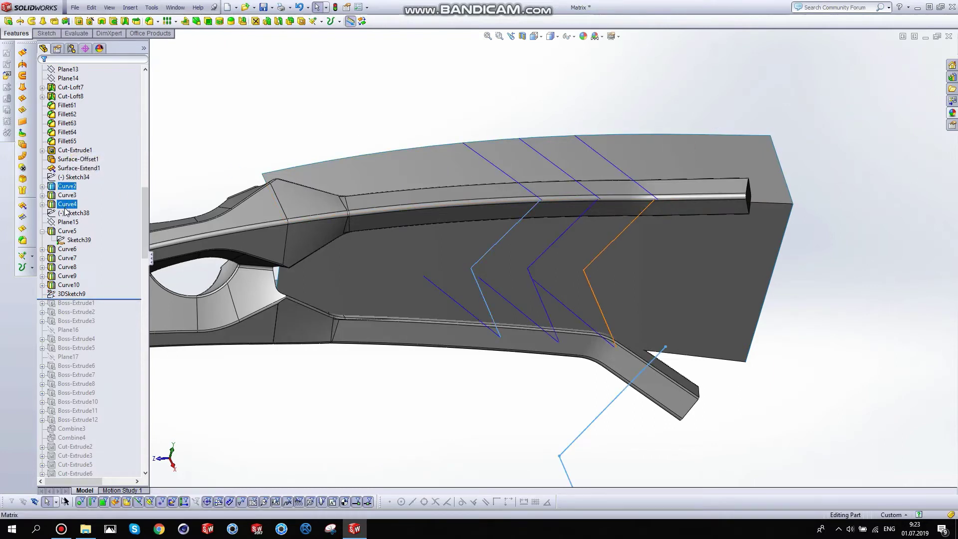
shift+click(67, 204)
click(69, 216)
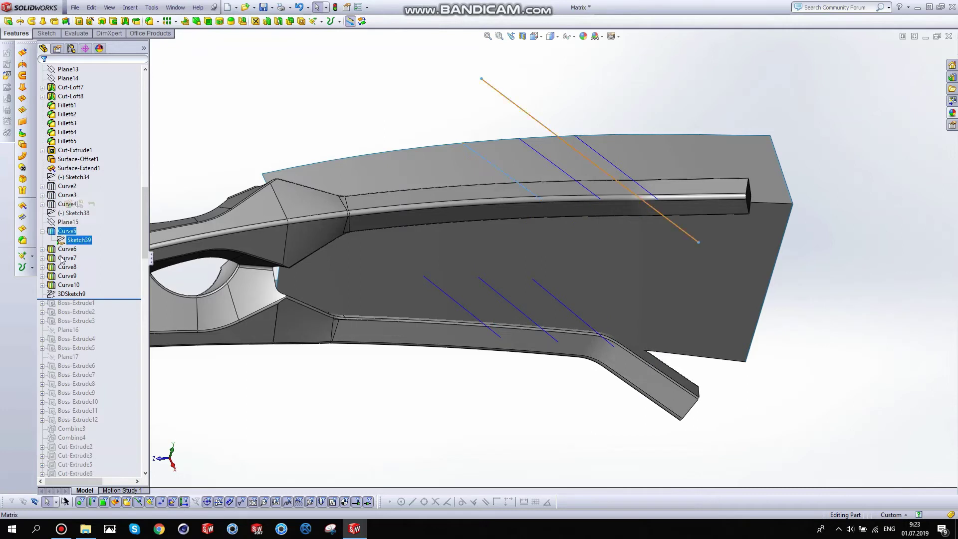
ctrl+click(63, 285)
click(42, 231)
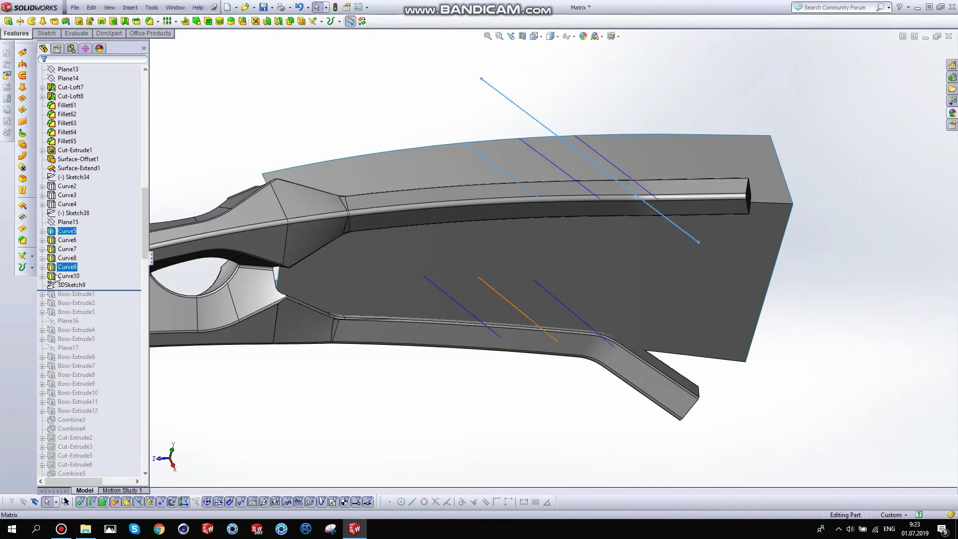
shift+click(68, 276)
click(292, 152)
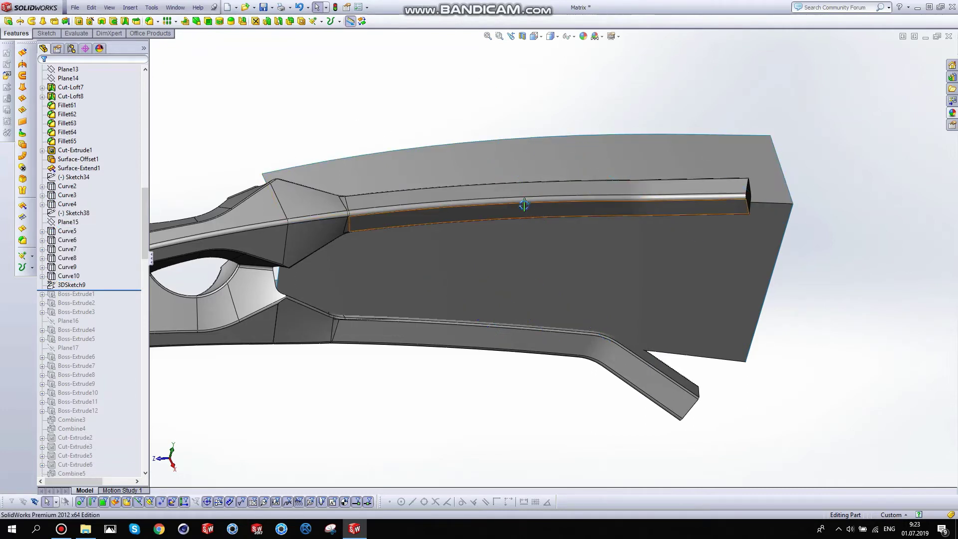
click(81, 260)
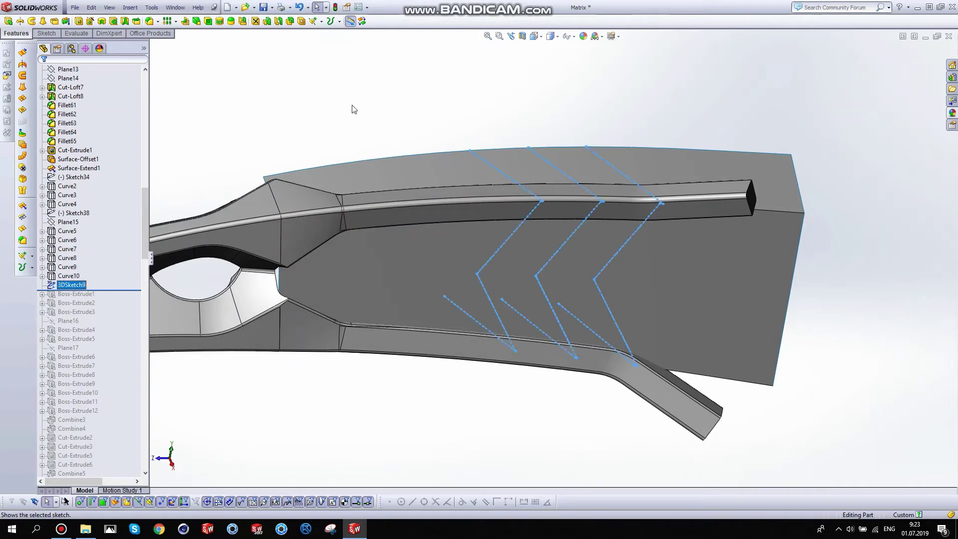
- Hide the extended offset surface and roll the bar below Boss-Extrude1 to rebuild the upper rib
mouse_move(588, 235)
middle_down()
mouse_move(629, 246)
mouse_move(525, 270)
middle_up()
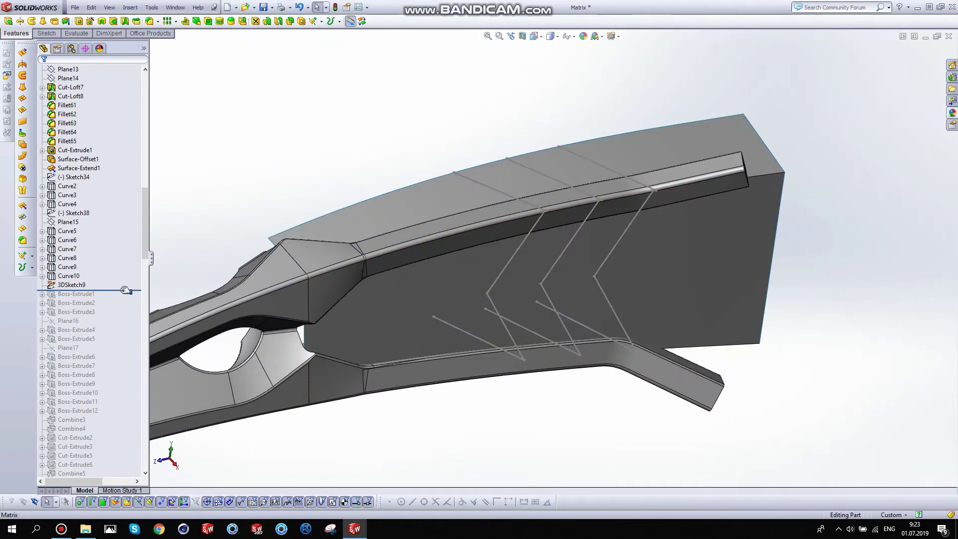
middle_drag(373, 298, 136, 313)
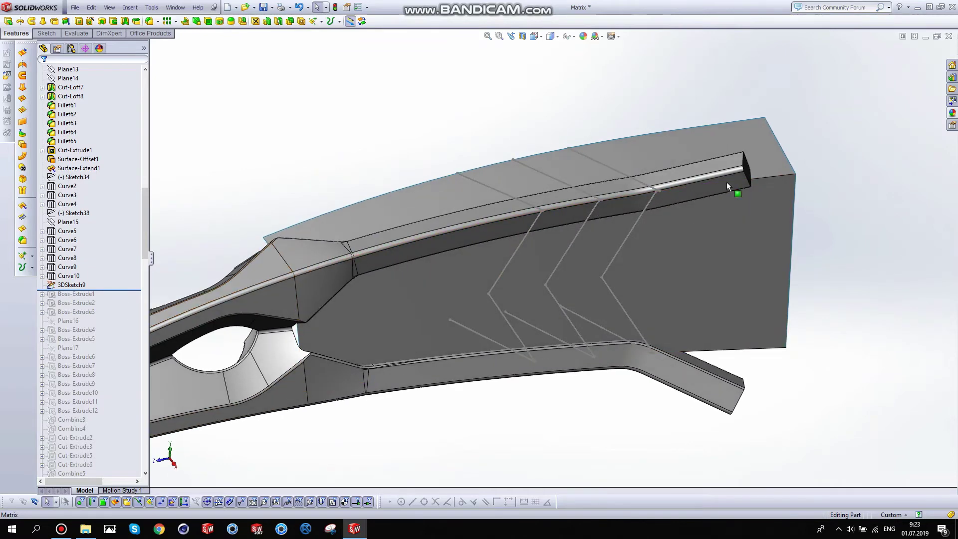
click(720, 145)
click(753, 123)
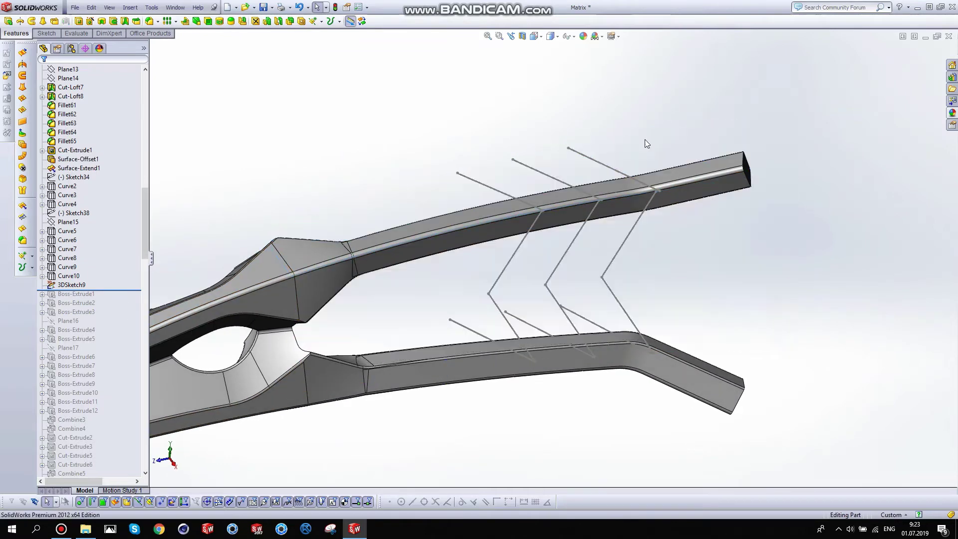
middle_drag(610, 281, 439, 268)
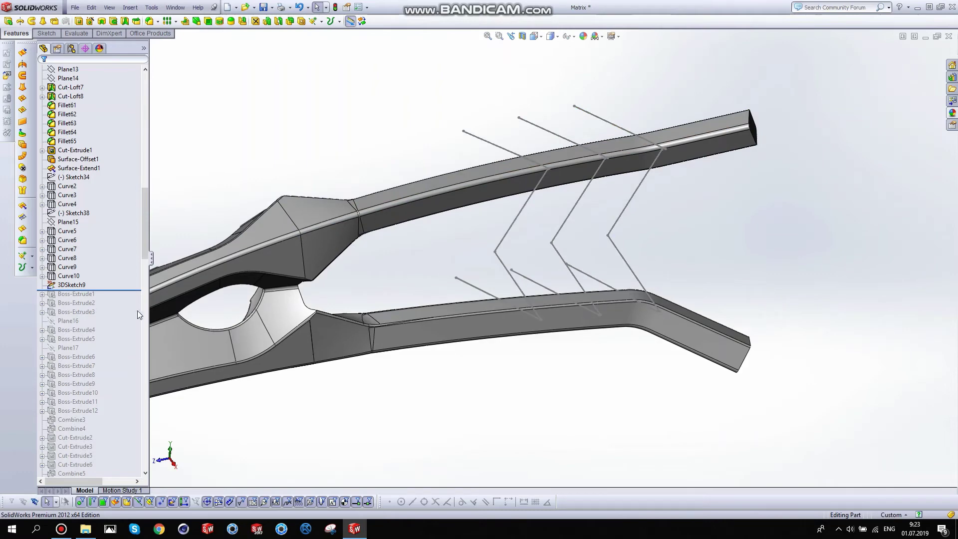
drag(112, 290, 71, 299)
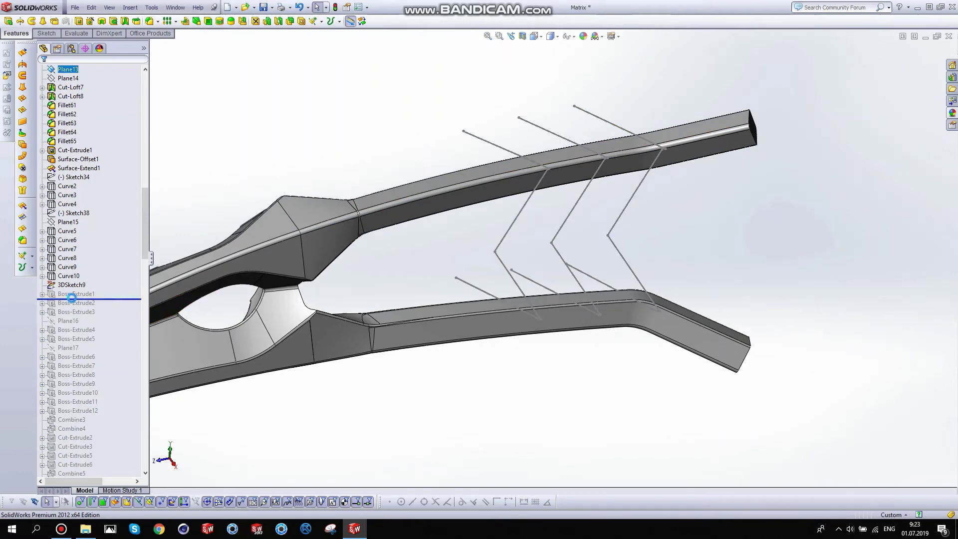
- Open Boss-Extrude1's definition: Up To Surface along Line1@3DSketch9 with 2.00deg outward draft
click(478, 151)
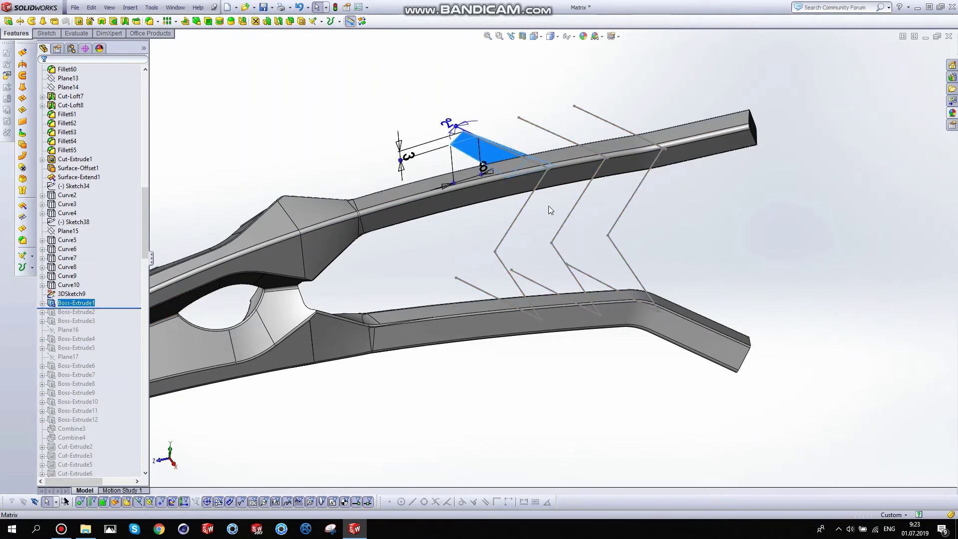
scroll(521, 166, down, 2)
scroll(521, 167, down, 2)
middle_drag(513, 178, 541, 302)
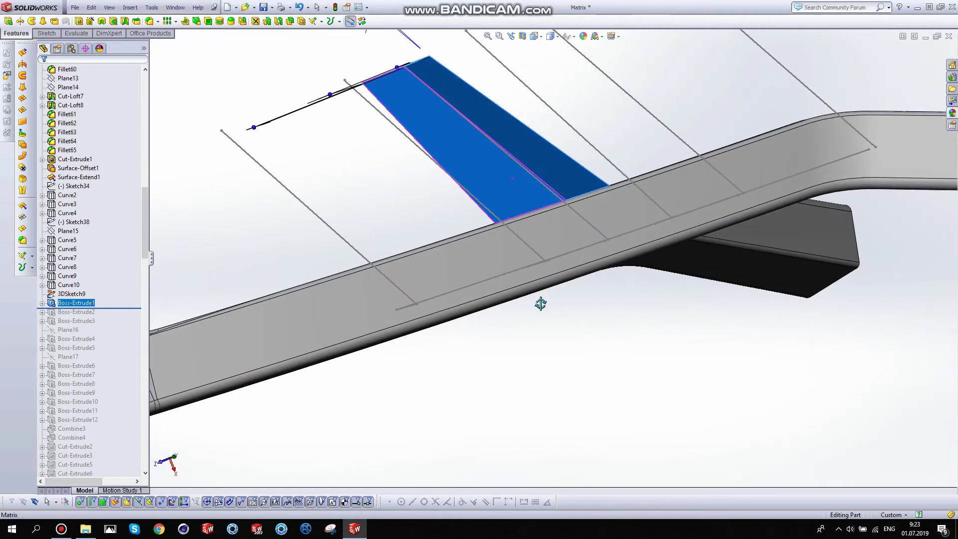
key(Escape)
click(56, 307)
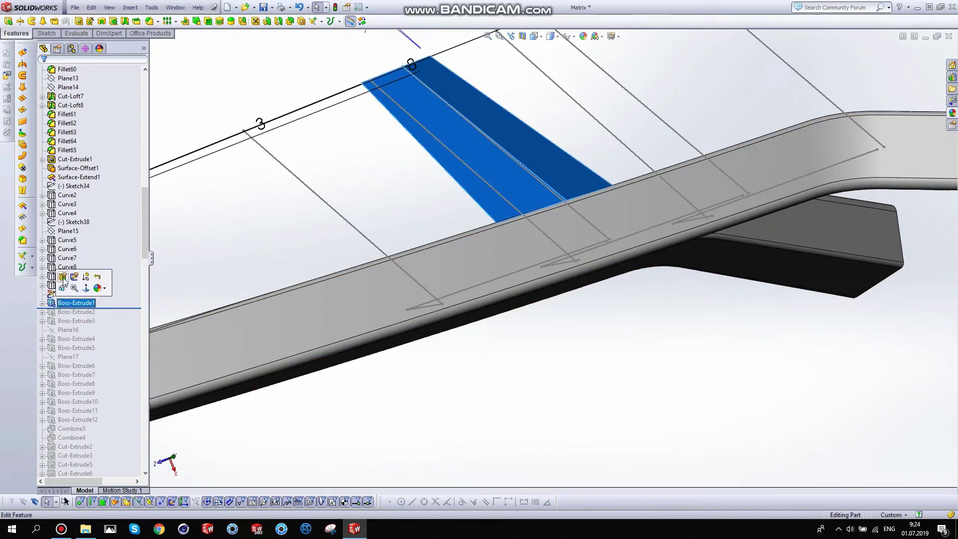
click(63, 279)
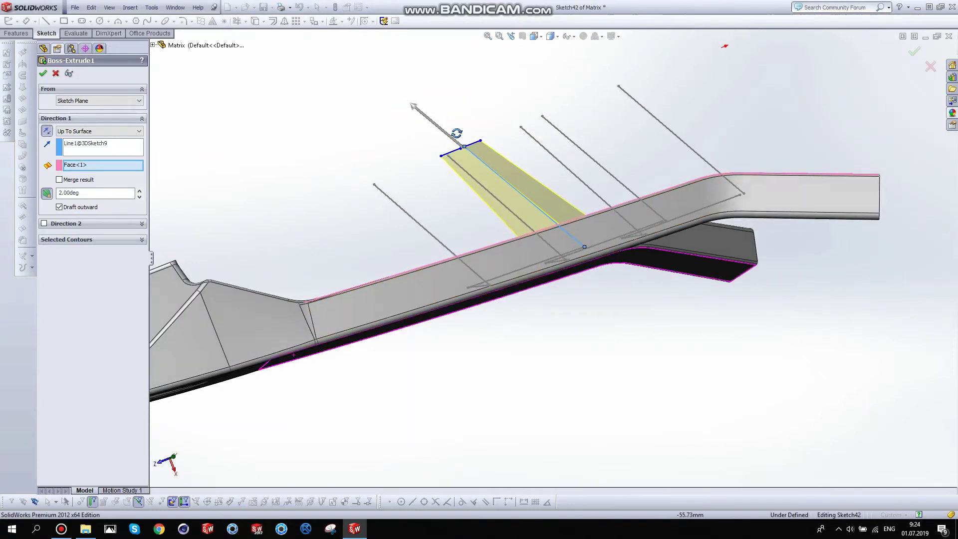
scroll(439, 154, down, 2)
scroll(439, 154, down, 2)
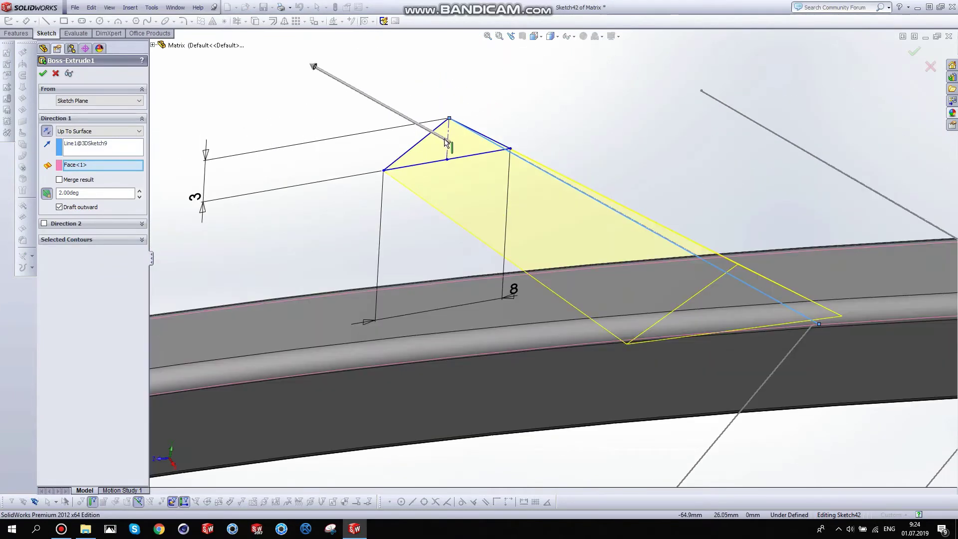
scroll(439, 154, down, 1)
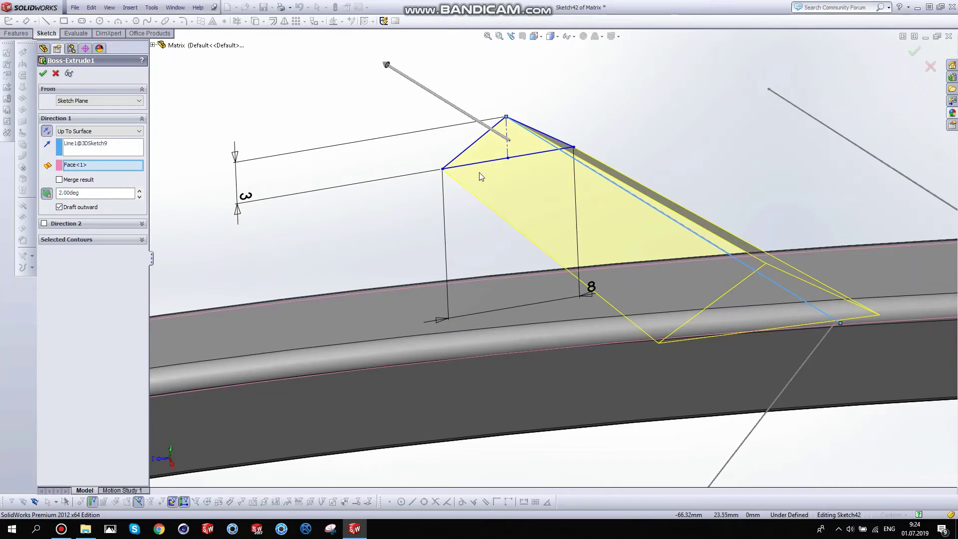
mouse_move(480, 172)
middle_down()
mouse_move(541, 197)
mouse_move(538, 232)
mouse_move(417, 183)
middle_up()
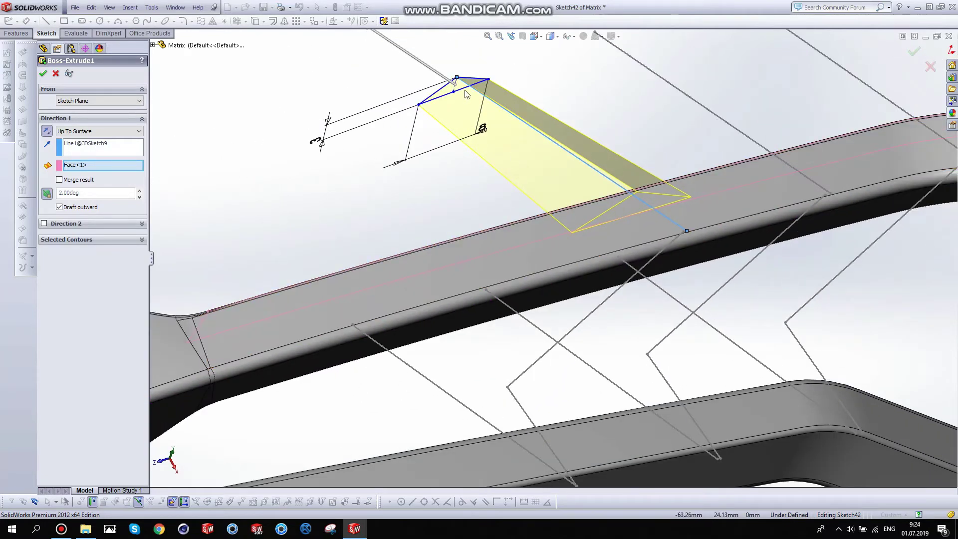
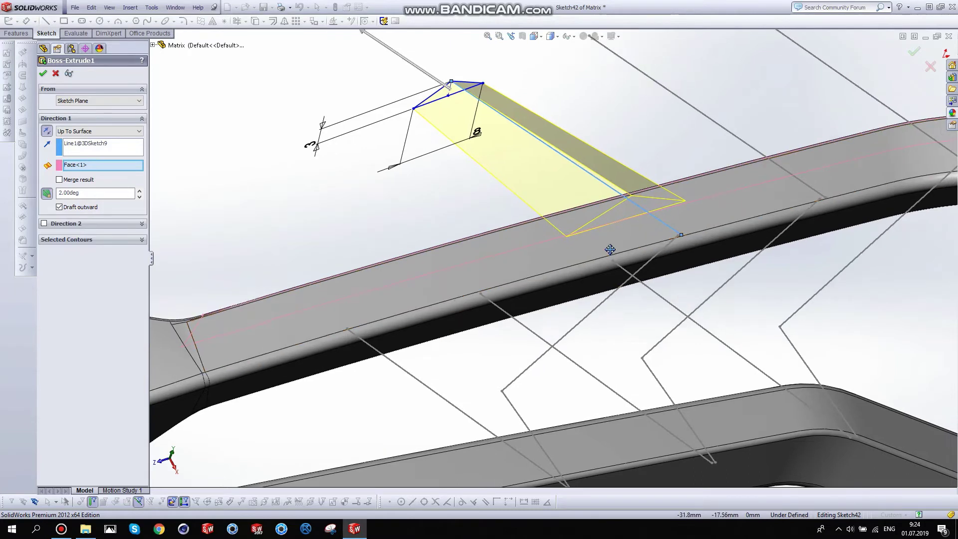
- Accept the fin extrusion Up To Surface Face<1> with 2° outward draft
ctrl+middle_drag(610, 250, 512, 299)
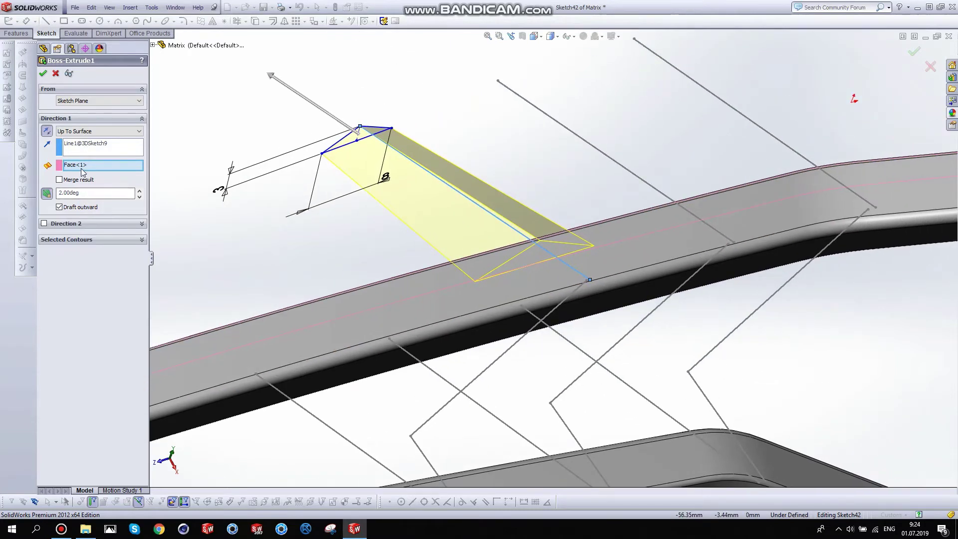
middle_drag(589, 242, 580, 294)
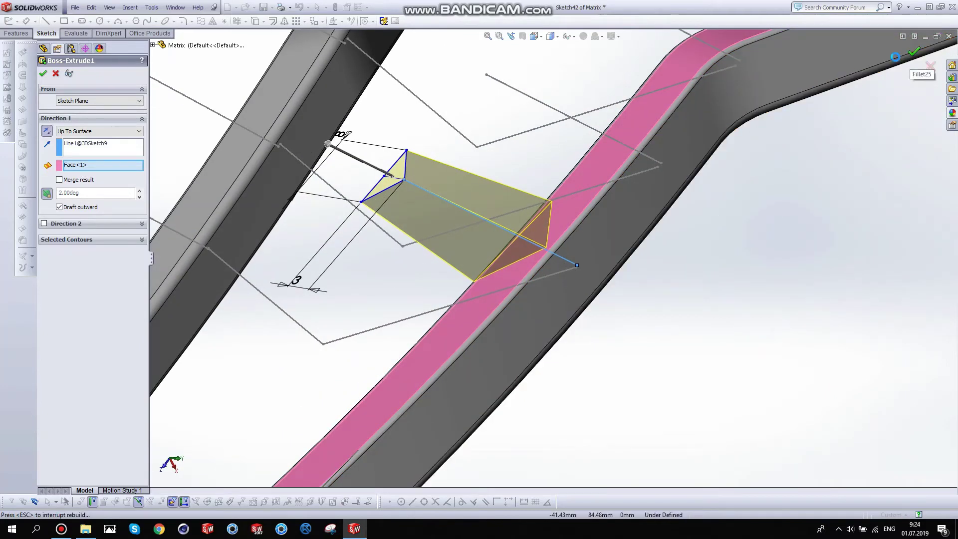
click(913, 54)
- Roll the feature history forward to include all twelve boss extrusions
middle_drag(583, 324, 449, 299)
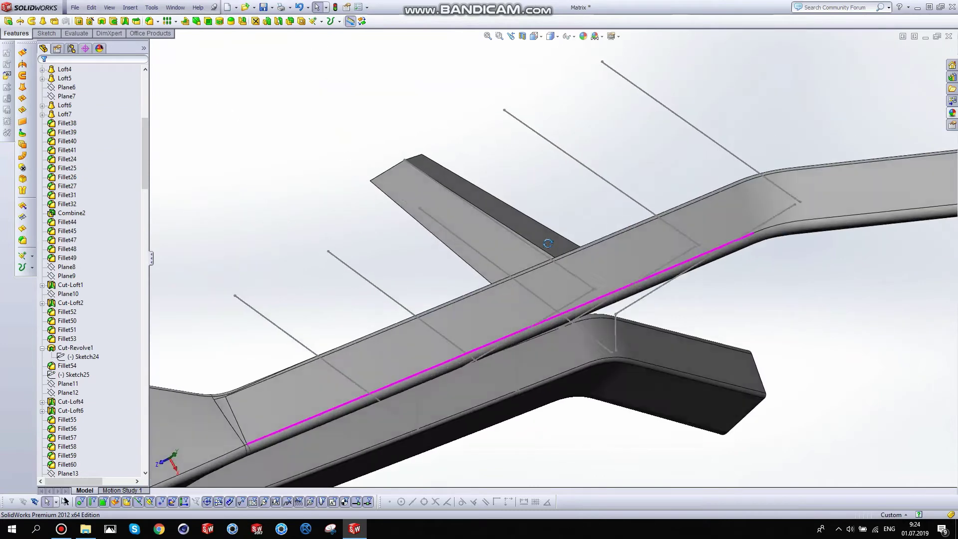
drag(89, 469, 89, 352)
scroll(101, 260, down, 4)
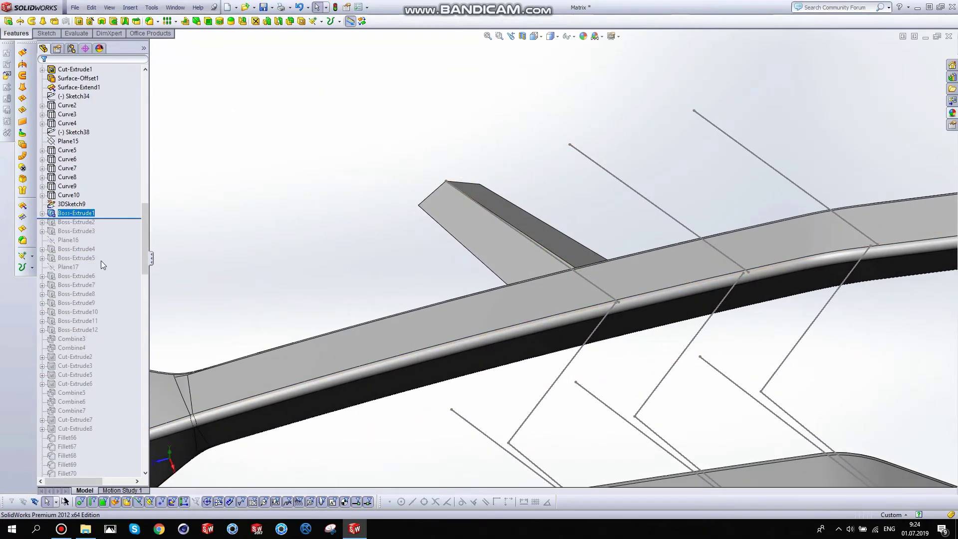
drag(117, 218, 121, 335)
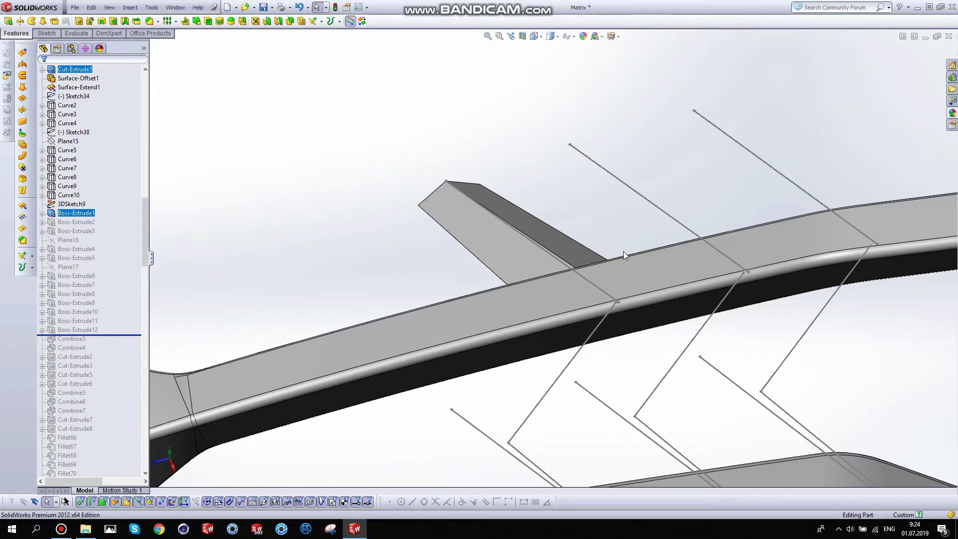
mouse_move(624, 250)
middle_down()
mouse_move(657, 324)
mouse_move(505, 274)
mouse_move(447, 145)
middle_up()
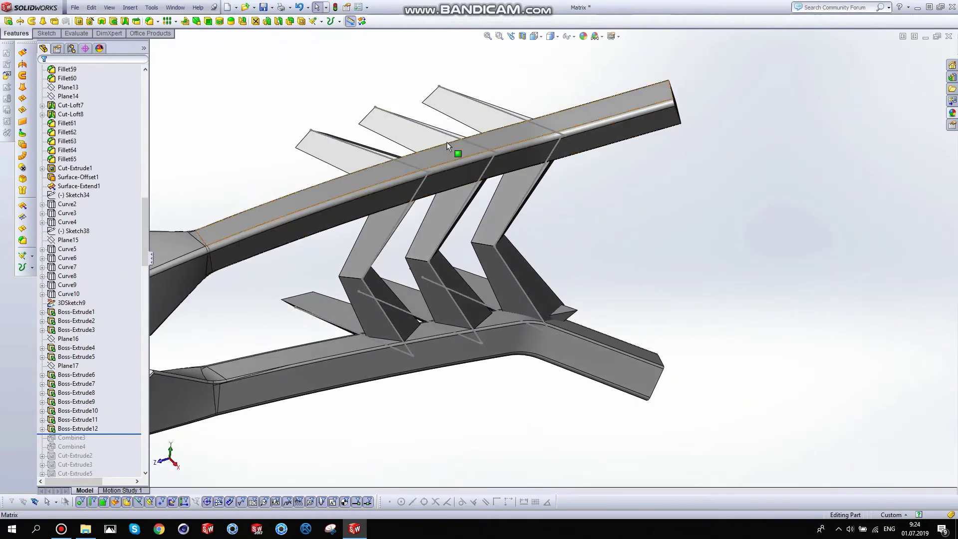
- Re-edit Boss-Extrude2 from its fin face and confirm it unchanged
click(431, 133)
mouse_move(510, 208)
middle_down()
mouse_move(474, 216)
mouse_move(378, 133)
middle_up()
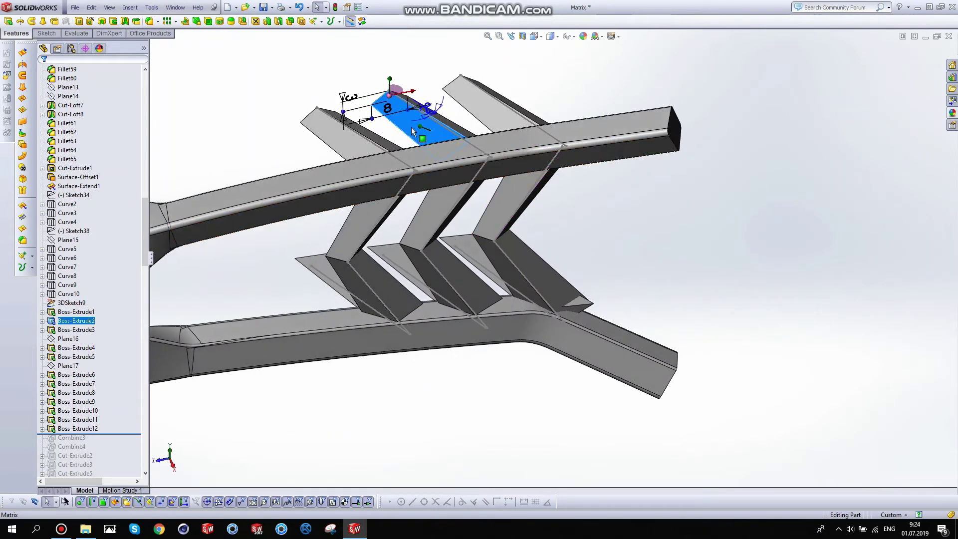
click(438, 92)
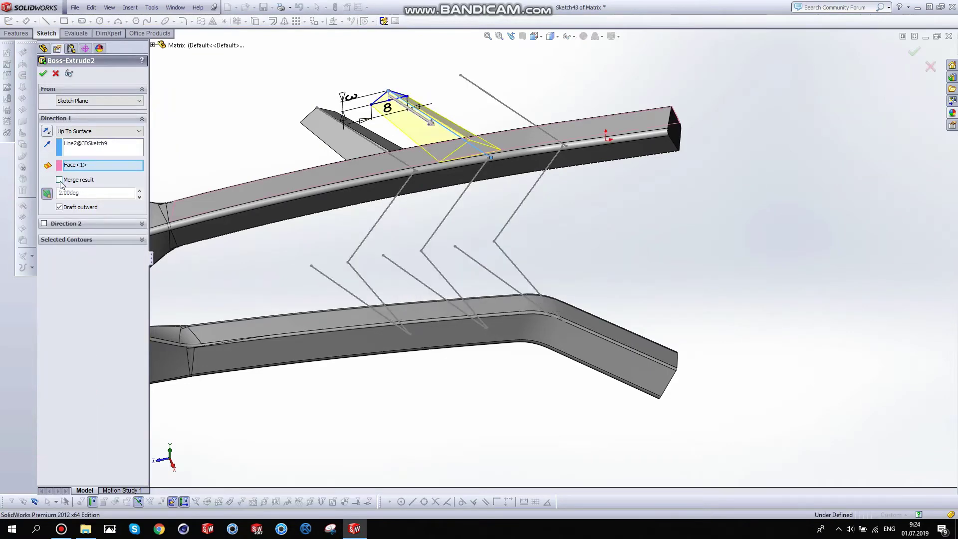
key(Return)
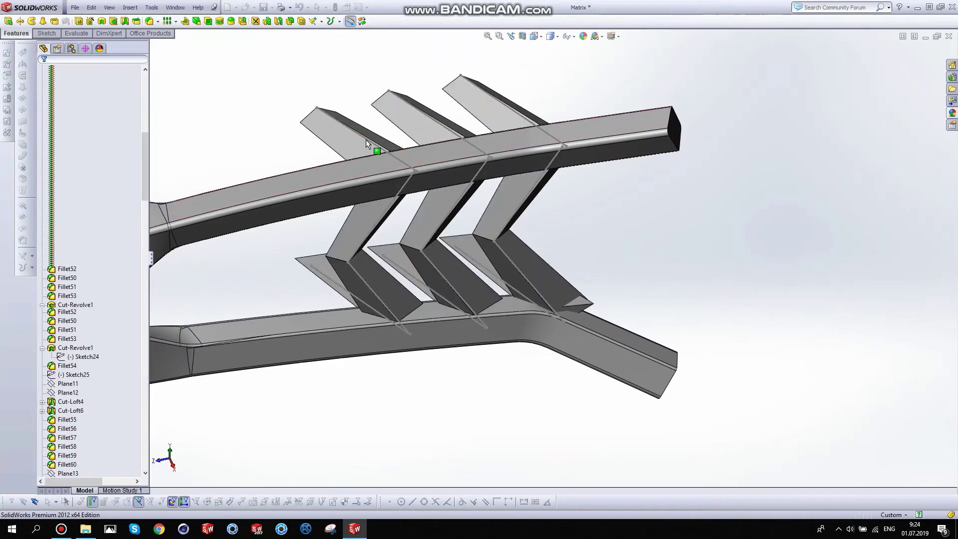
click(78, 97)
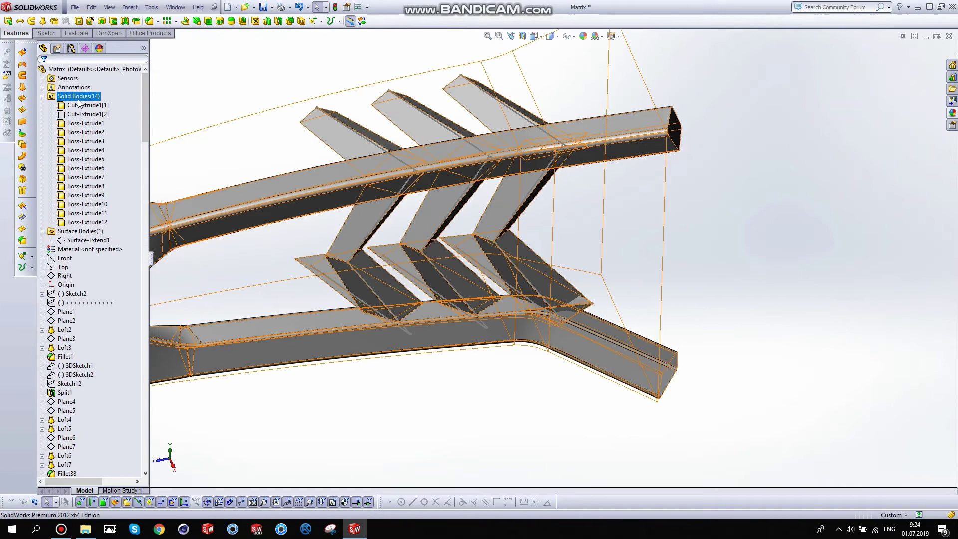
click(175, 102)
- Roll the history past Combine3 and select the top beam body
mouse_move(329, 119)
middle_down()
mouse_move(458, 234)
mouse_move(571, 183)
middle_up()
scroll(571, 184, down, 3)
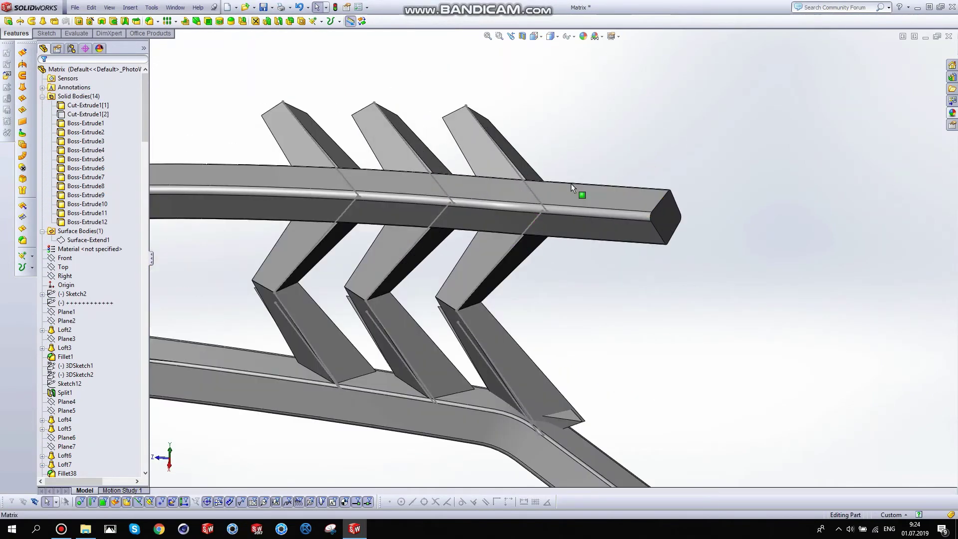
scroll(571, 183, down, 3)
scroll(89, 325, down, 10)
scroll(94, 355, down, 10)
scroll(95, 315, down, 10)
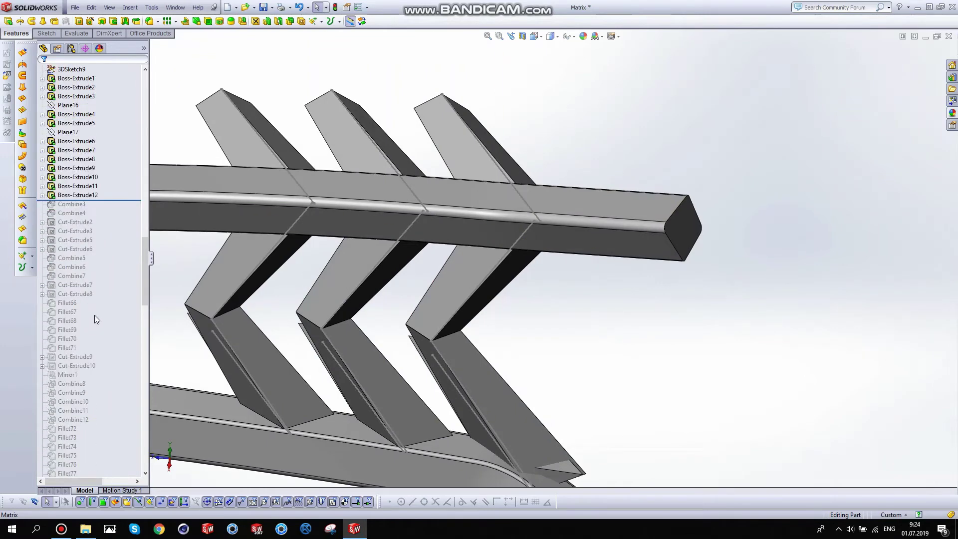
click(96, 196)
drag(114, 200, 114, 208)
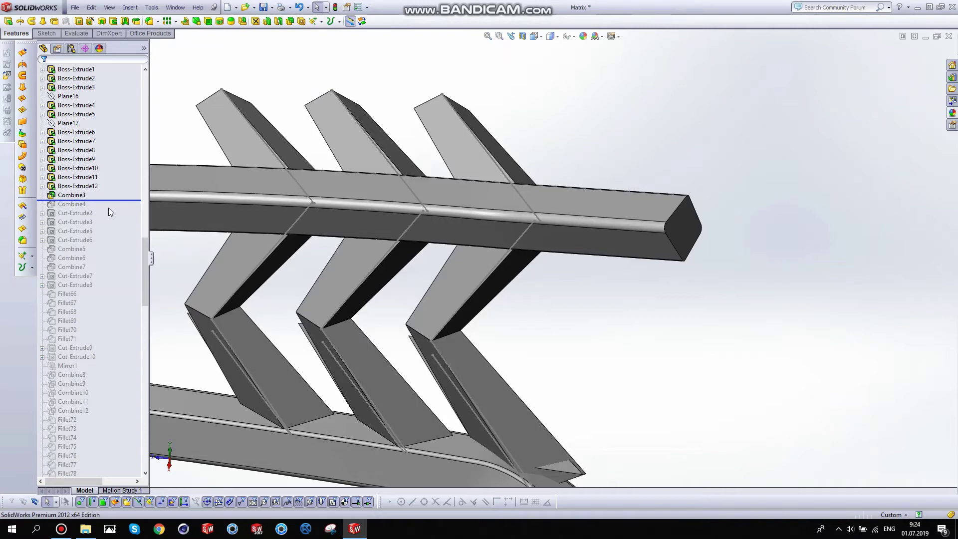
click(69, 196)
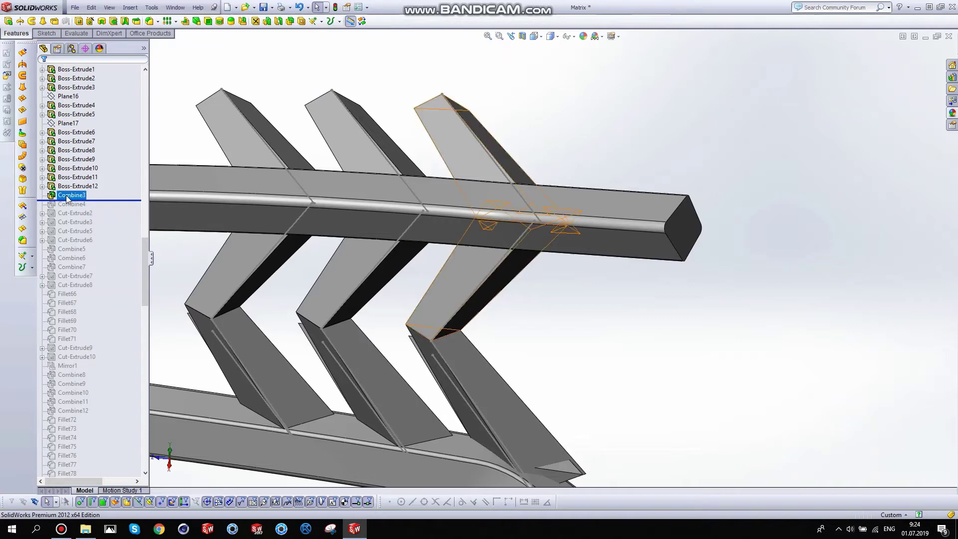
click(215, 174)
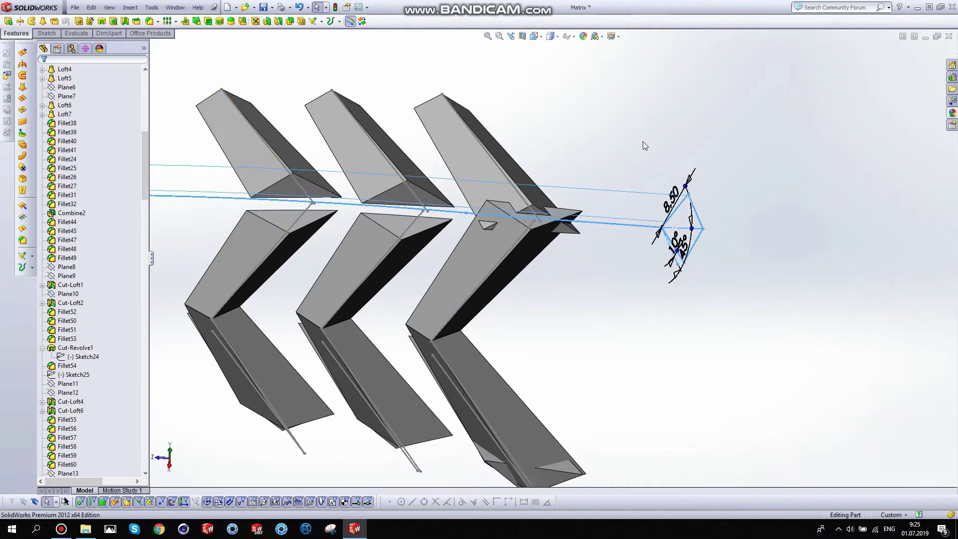
- With the top beam hidden, roll the history forward to include Combine4
middle_drag(511, 244, 523, 200)
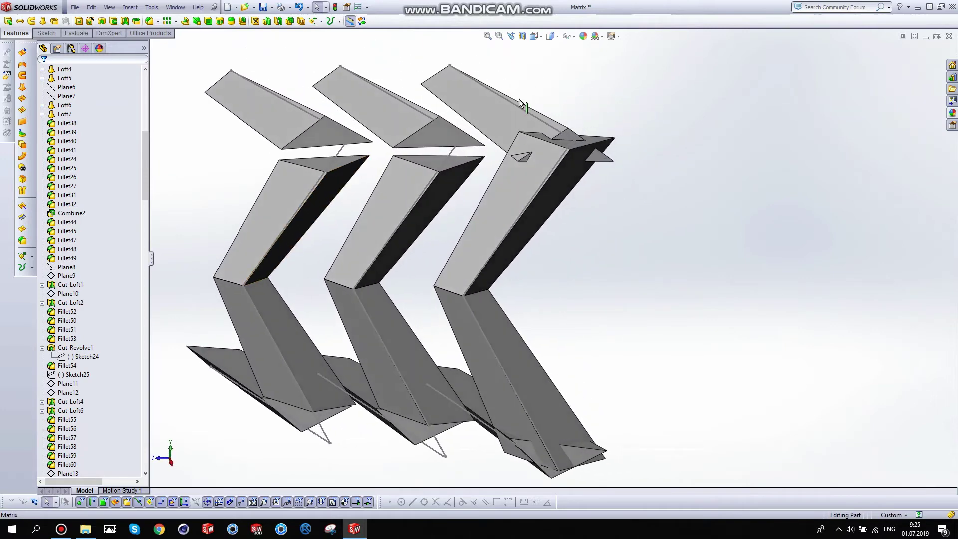
mouse_move(541, 160)
middle_down()
mouse_move(524, 267)
mouse_move(306, 274)
middle_up()
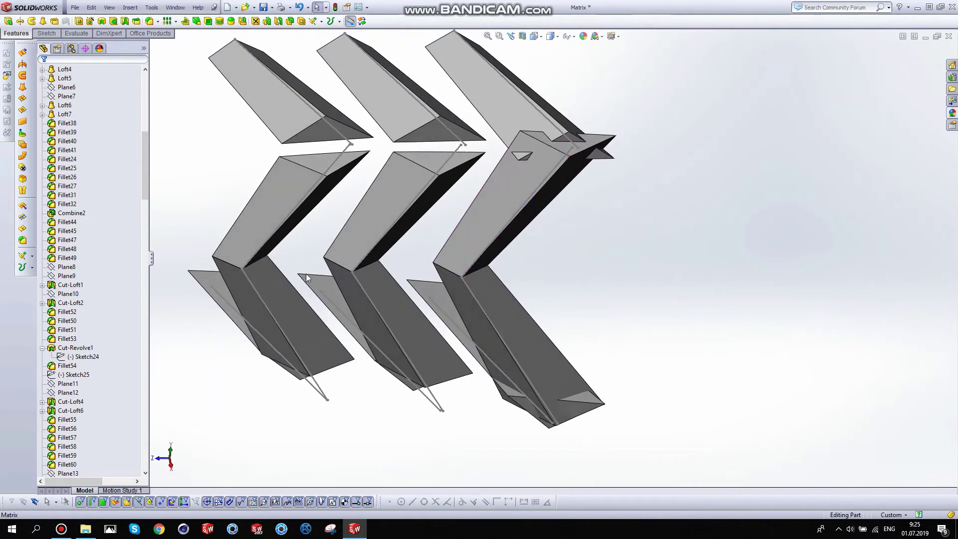
scroll(117, 333, down, 8)
click(509, 113)
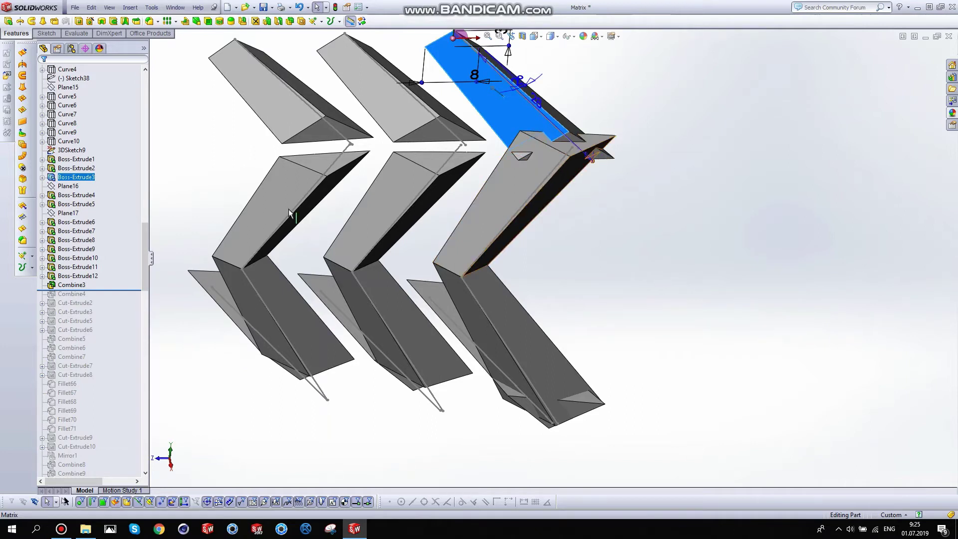
click(100, 288)
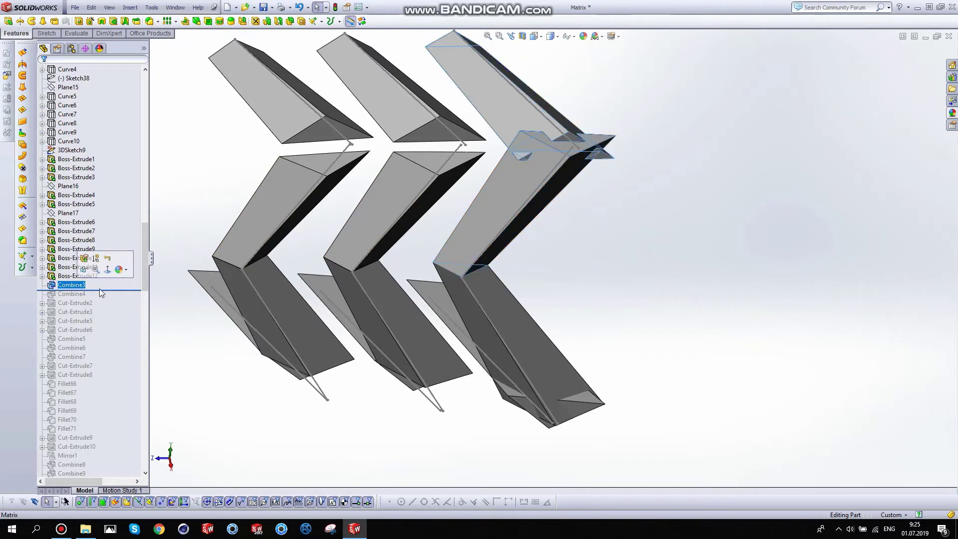
drag(99, 290, 102, 298)
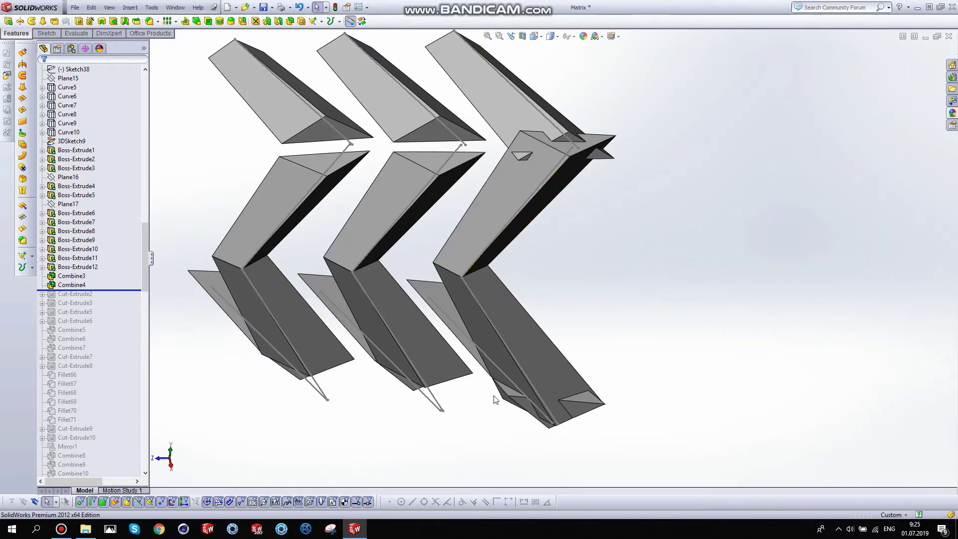
- Roll forward through Cut-Extrude2–6 and inspect the cuts
middle_drag(495, 399, 545, 299)
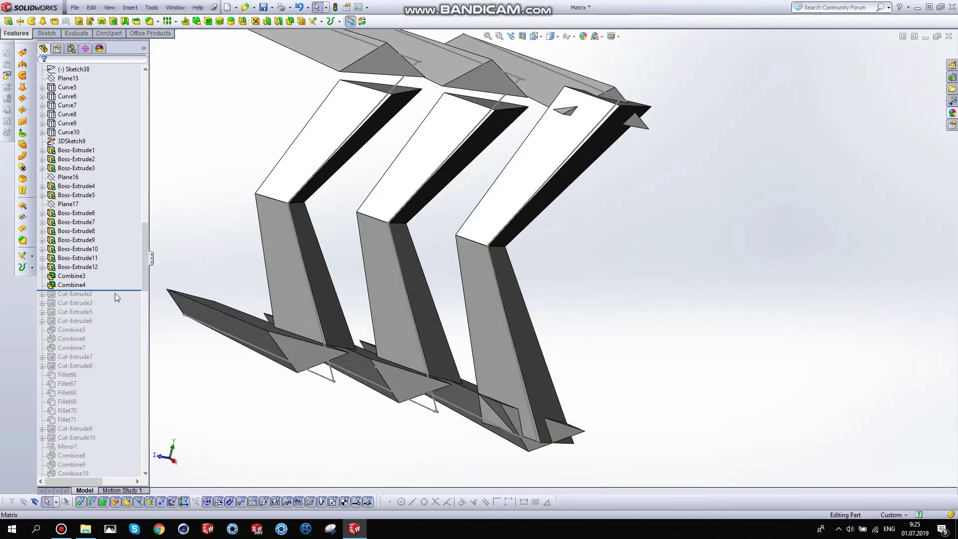
drag(115, 291, 115, 325)
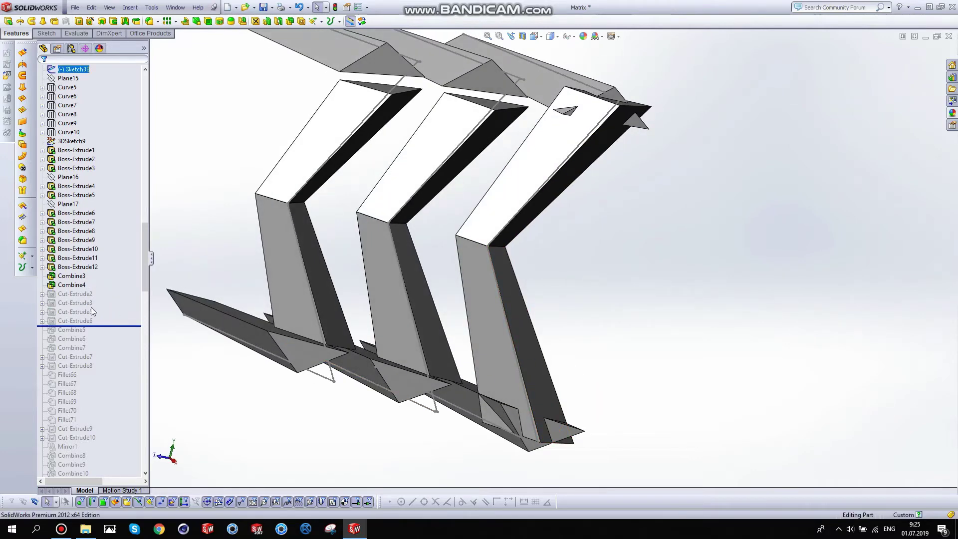
mouse_move(591, 186)
middle_down()
mouse_move(506, 220)
mouse_move(533, 188)
mouse_move(481, 227)
middle_up()
mouse_move(523, 174)
middle_down()
mouse_move(538, 187)
mouse_move(475, 149)
middle_up()
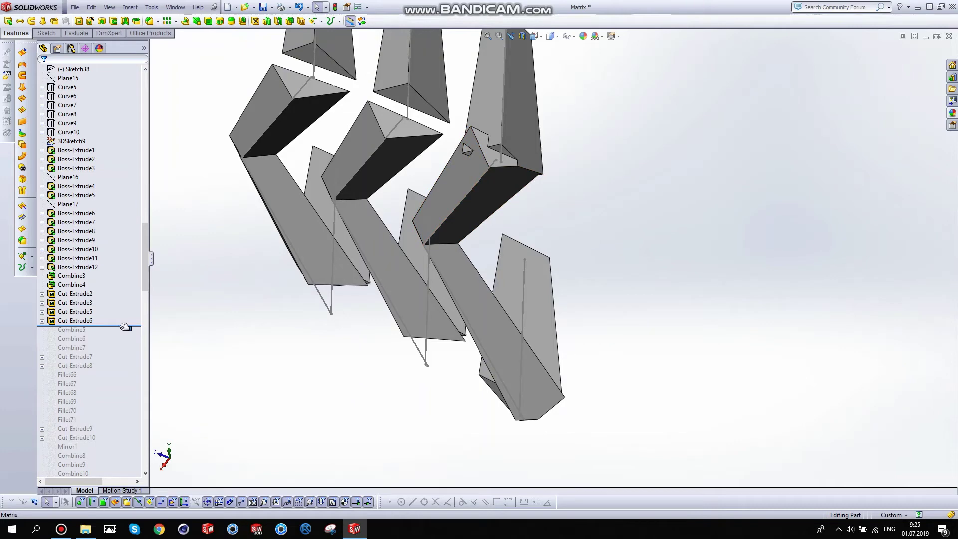
- Roll forward through Combine5–7 and expand the Solid Bodies list
drag(125, 326, 125, 354)
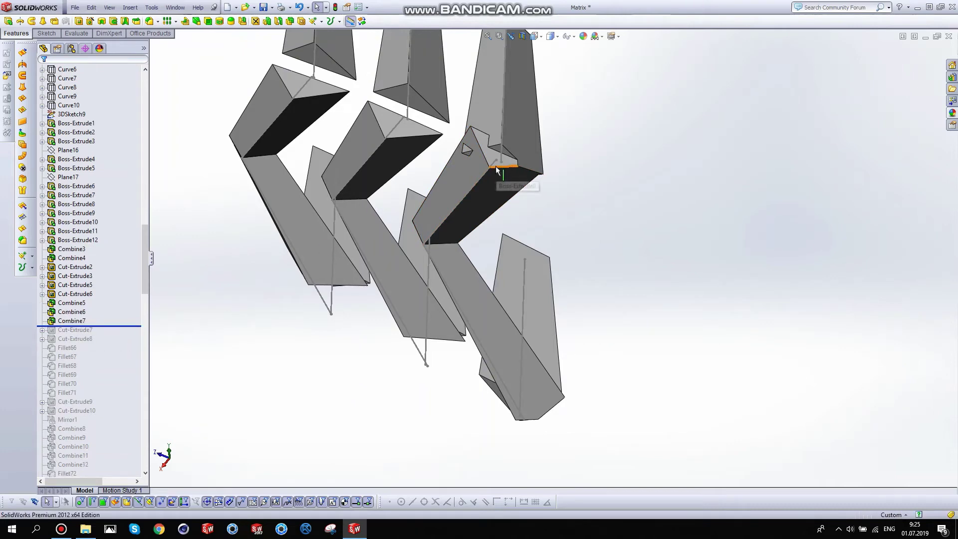
middle_drag(451, 307, 455, 256)
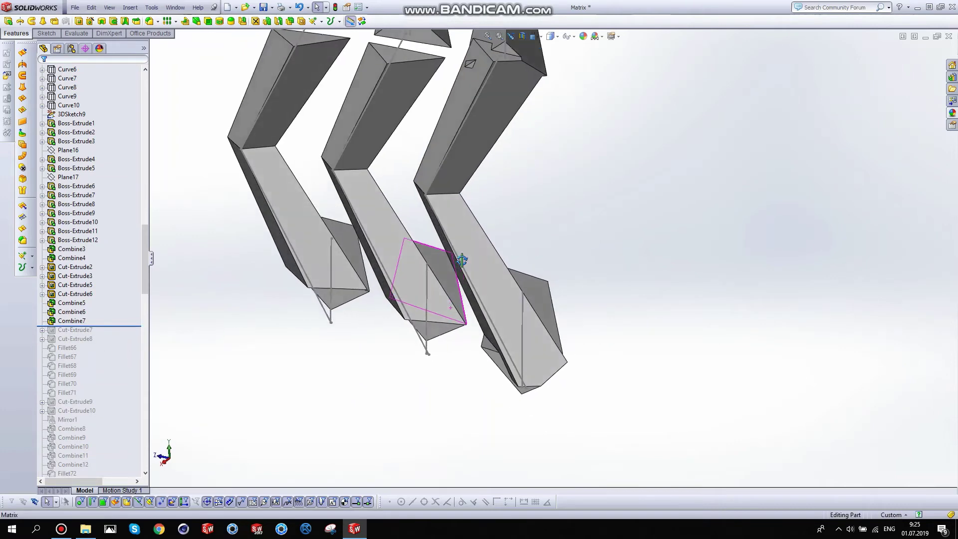
click(53, 373)
scroll(101, 181, up, 15)
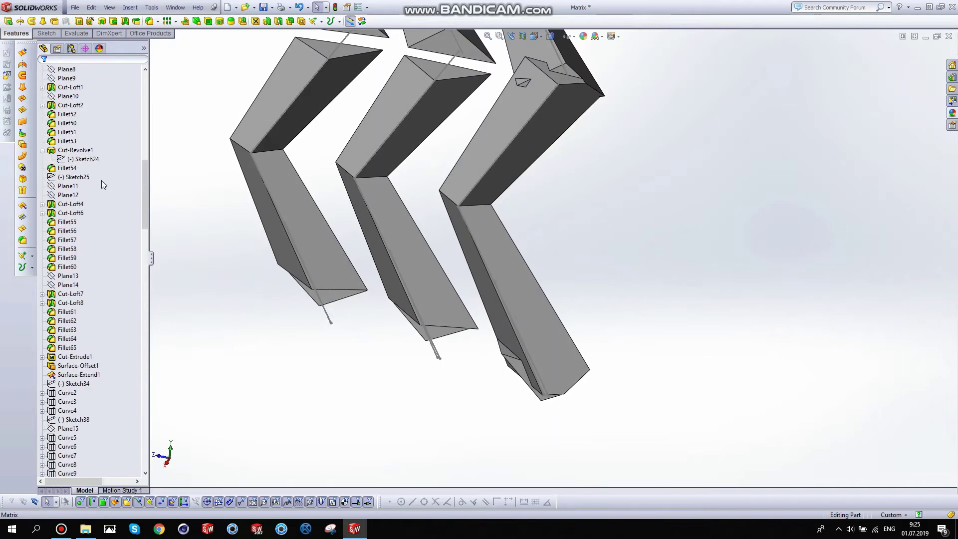
scroll(90, 130, up, 10)
click(76, 115)
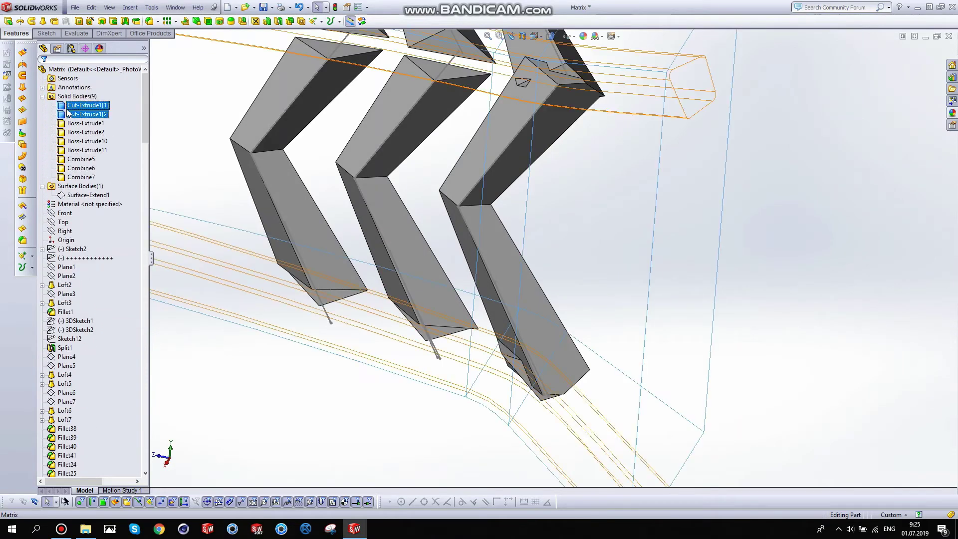
- Make the hidden Cut-Extrude1[1] frame body visible again
ctrl+click(75, 105)
ctrl+click(69, 123)
click(74, 106)
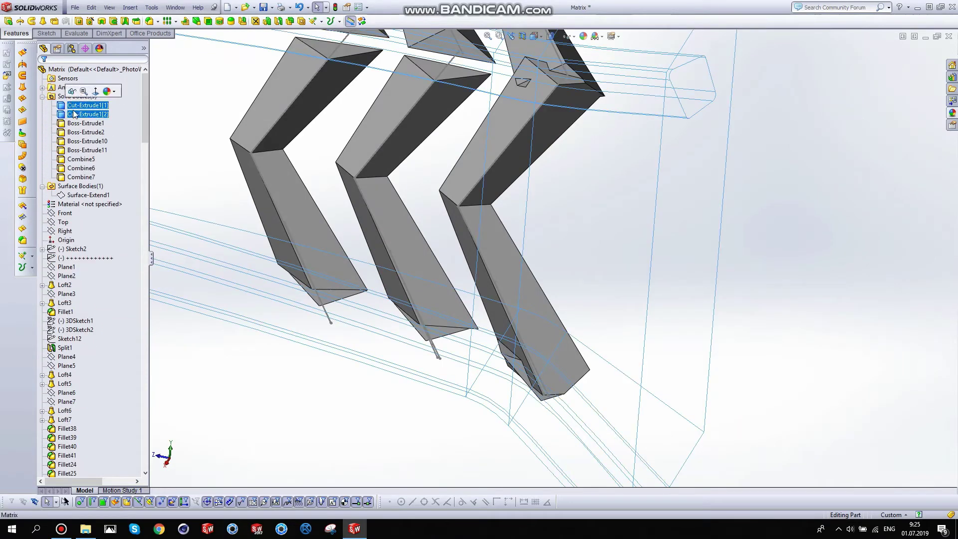
click(79, 91)
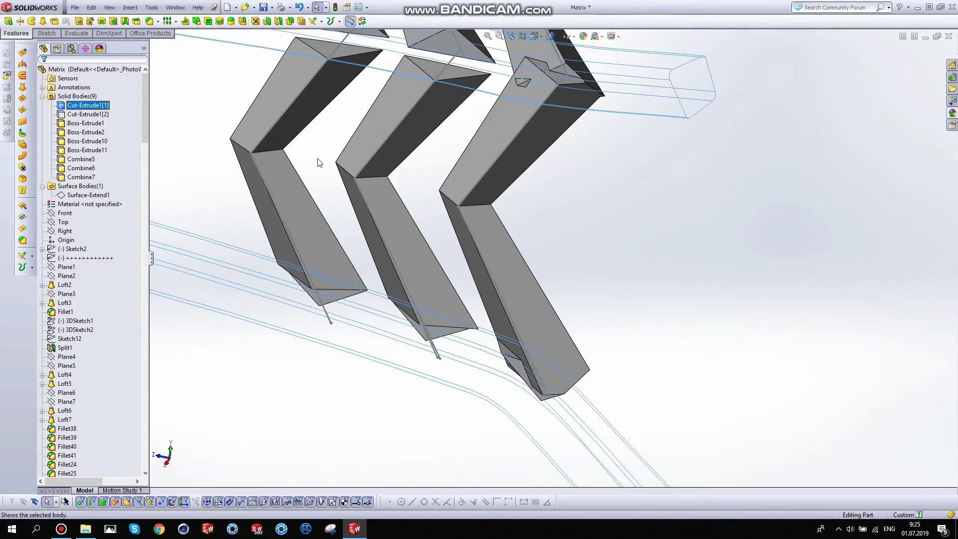
click(618, 195)
middle_drag(618, 196, 594, 240)
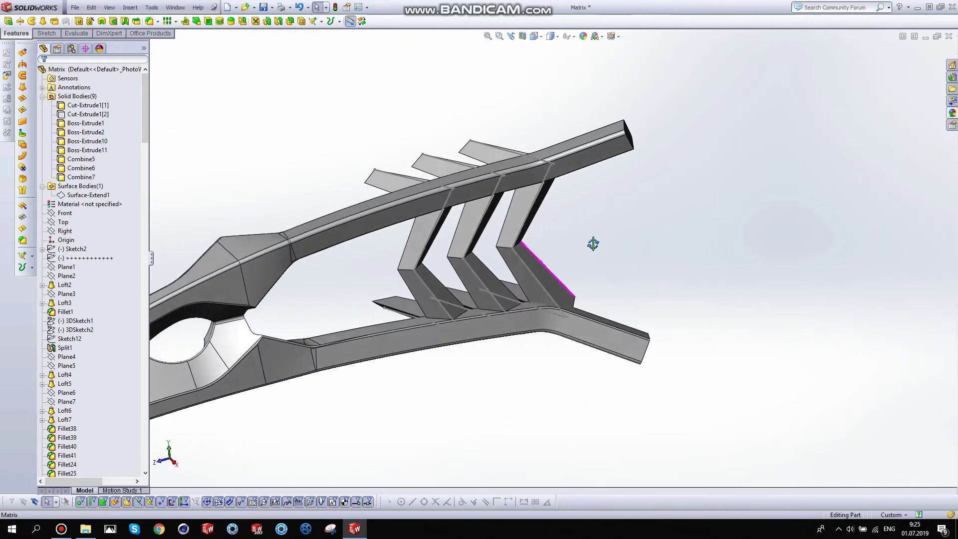
- Move the rollback bar from below Combine7 to below Cut-Extrude8
scroll(94, 321, down, 10)
scroll(95, 345, down, 5)
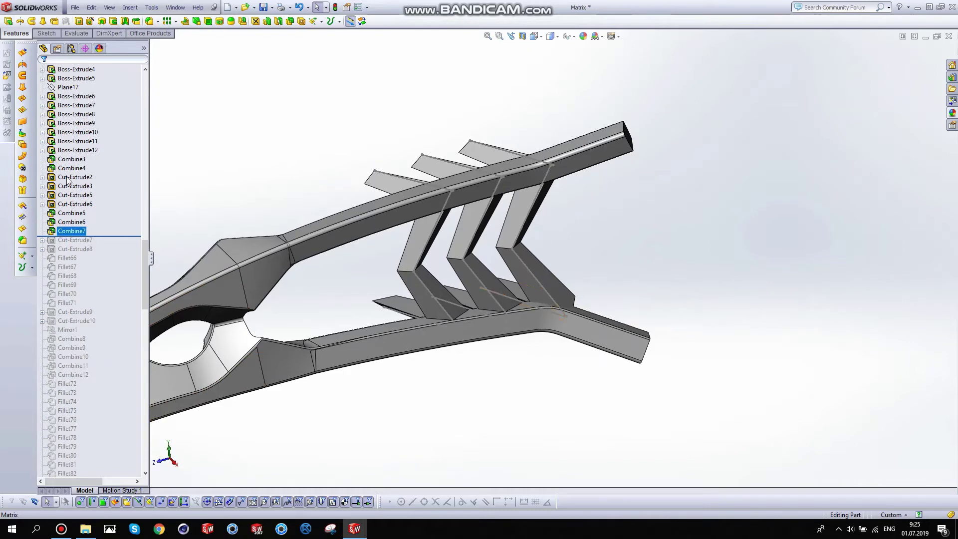
scroll(67, 181, up, 3)
scroll(65, 187, up, 3)
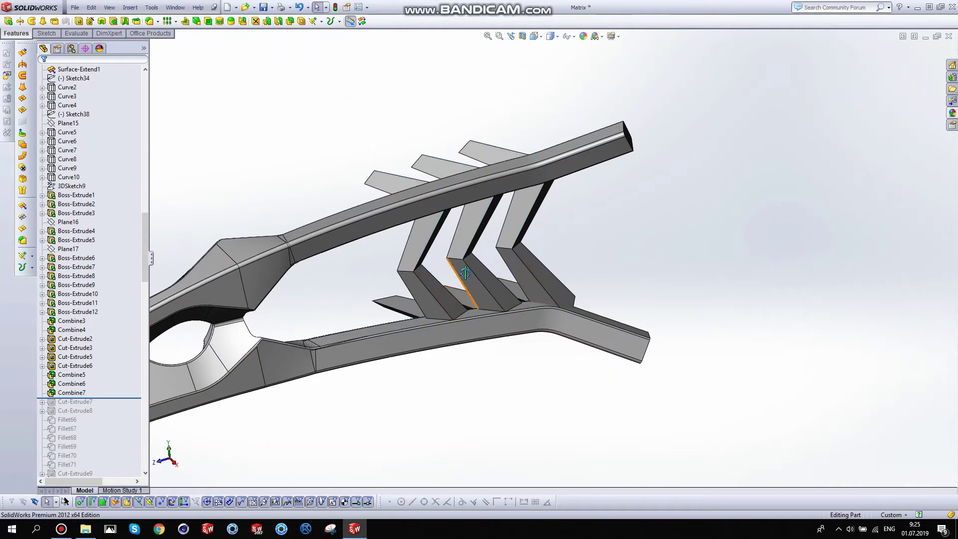
mouse_move(464, 273)
middle_down()
mouse_move(427, 117)
mouse_move(457, 269)
mouse_move(474, 294)
middle_up()
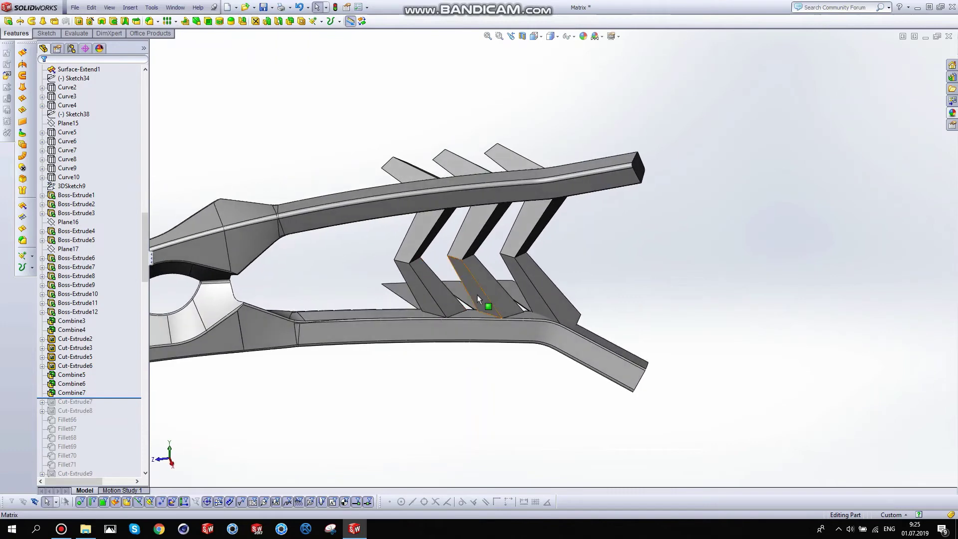
scroll(106, 354, down, 6)
click(114, 236)
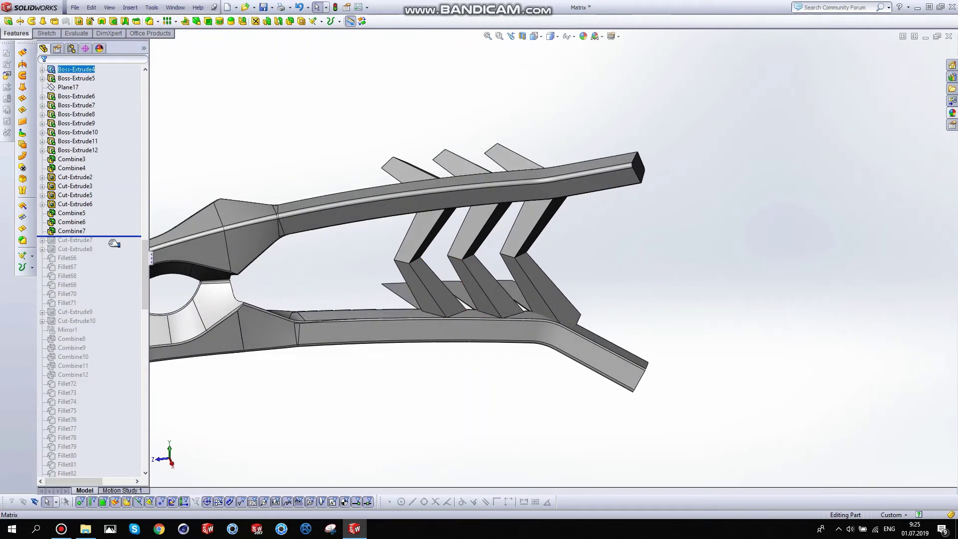
drag(106, 253, 108, 276)
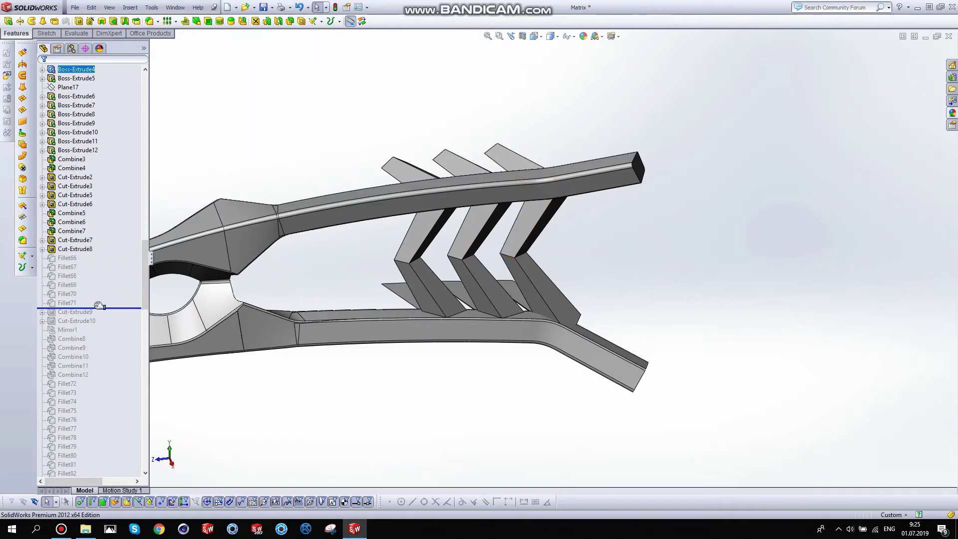
- Inspect the chevron bars and check which fillet rounds a bar corner edge
scroll(490, 265, down, 3)
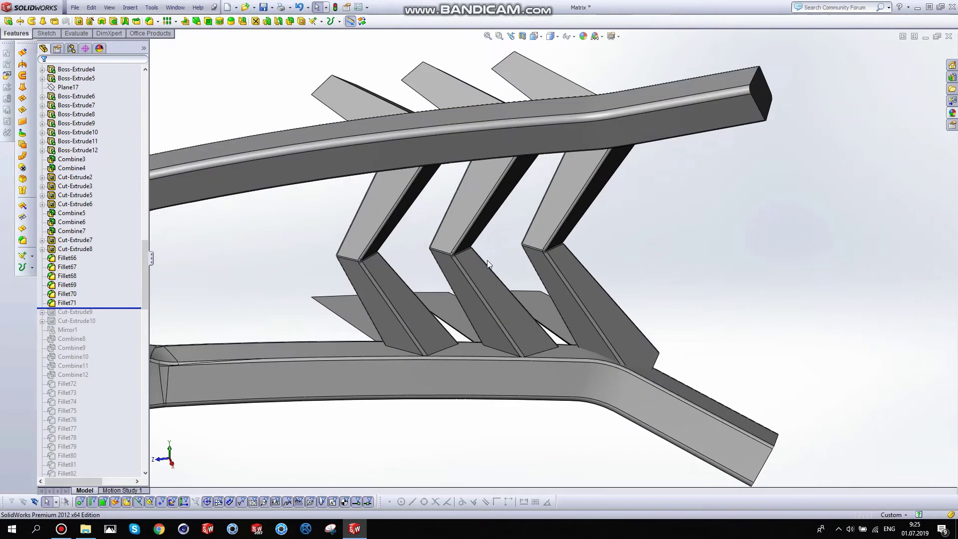
scroll(487, 259, down, 3)
scroll(441, 225, down, 1)
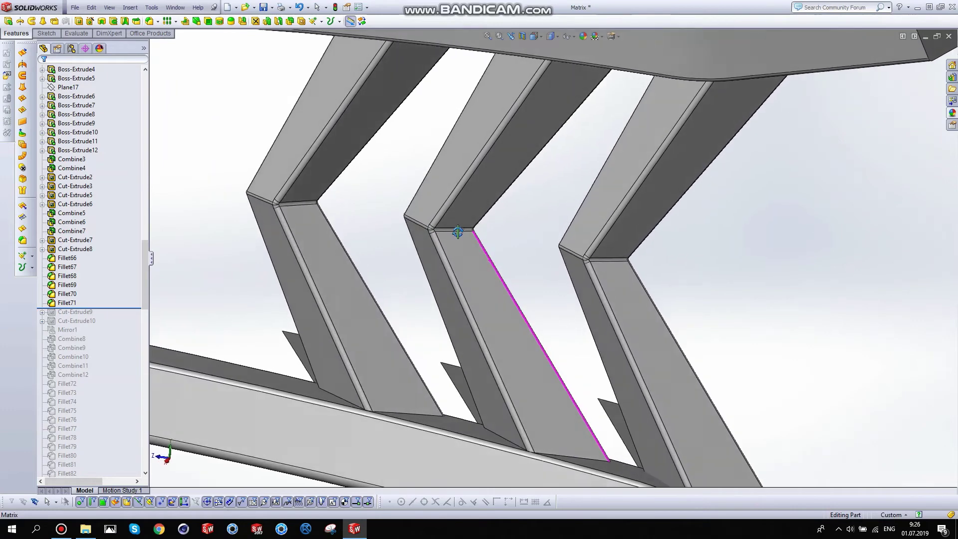
middle_drag(441, 225, 444, 235)
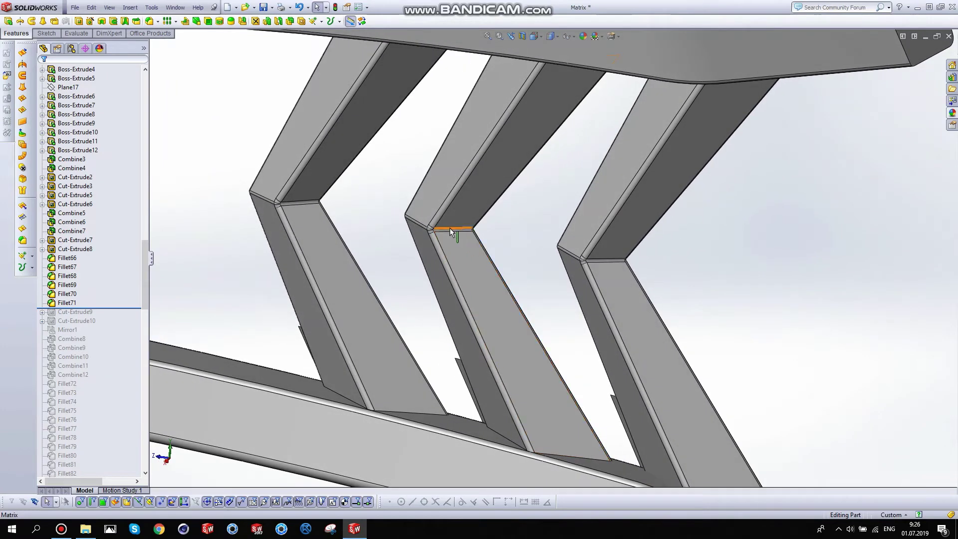
scroll(454, 234, down, 2)
scroll(484, 258, down, 2)
click(484, 256)
scroll(466, 274, up, 1)
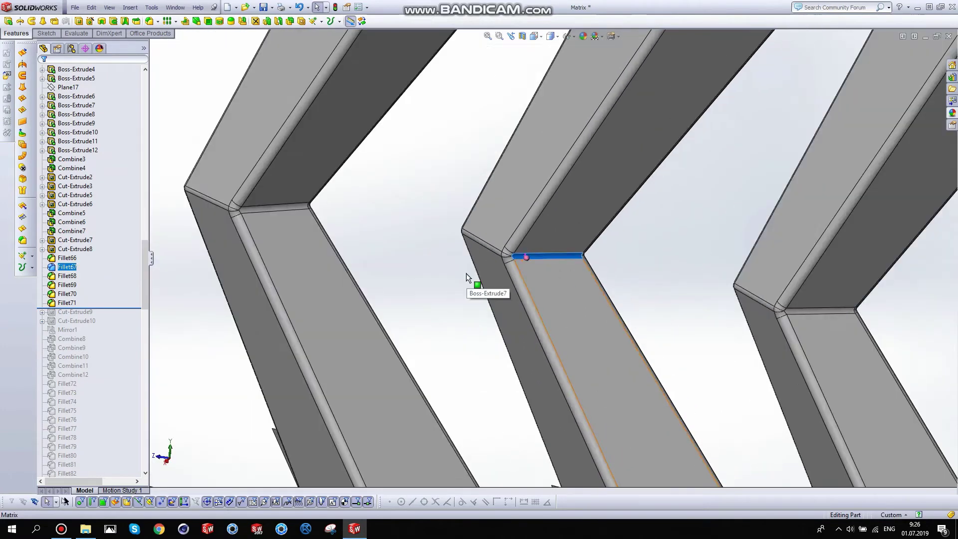
scroll(467, 273, up, 5)
mouse_move(460, 264)
middle_down()
mouse_move(568, 211)
mouse_move(586, 131)
middle_up()
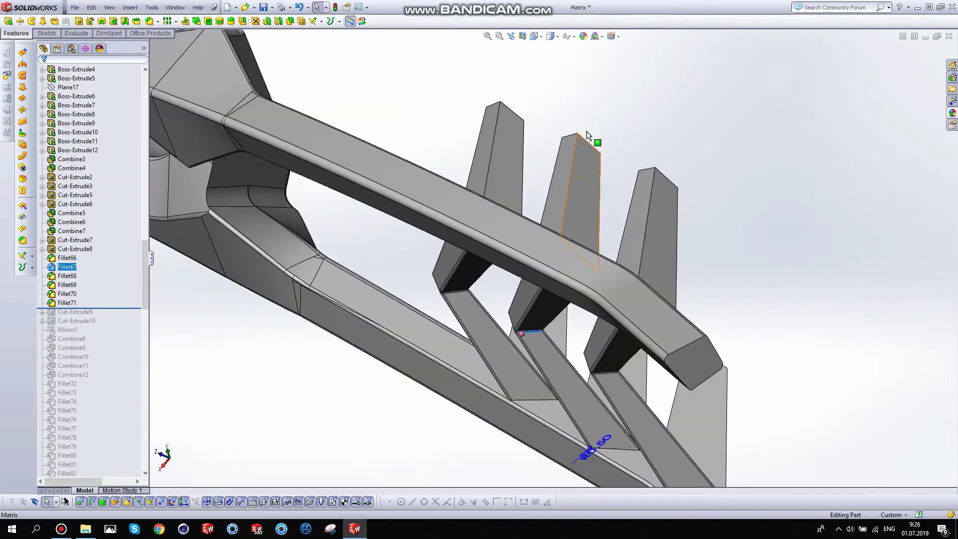
scroll(586, 131, down, 3)
scroll(522, 195, down, 3)
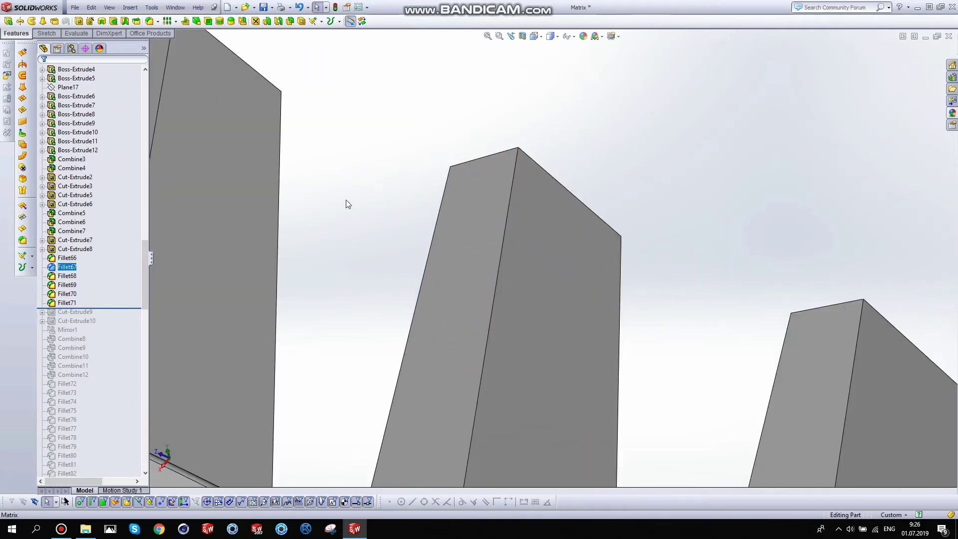
- Roll forward through Cut-Extrude10 and Mirror1, then inspect the vertical pillars
drag(121, 309, 120, 333)
scroll(539, 237, up, 3)
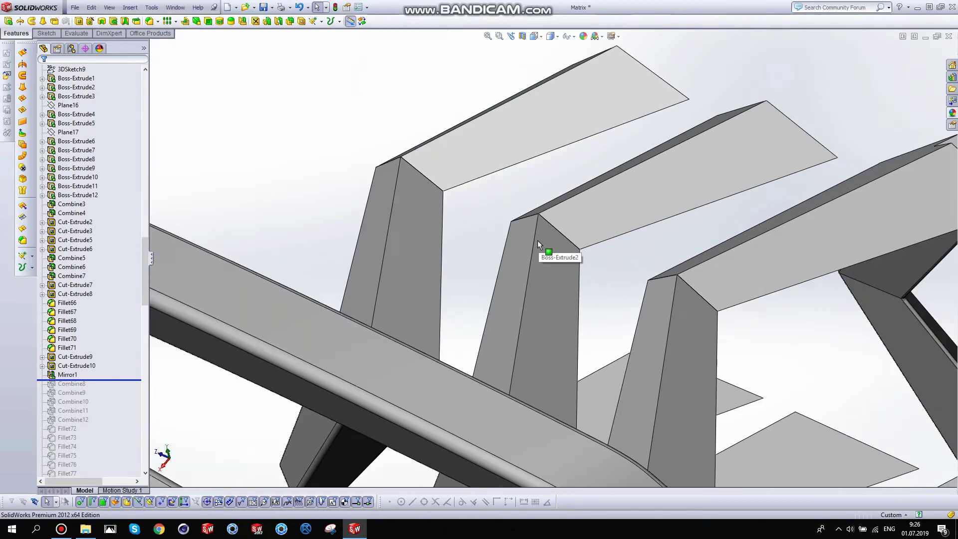
scroll(538, 240, up, 3)
middle_drag(539, 240, 556, 242)
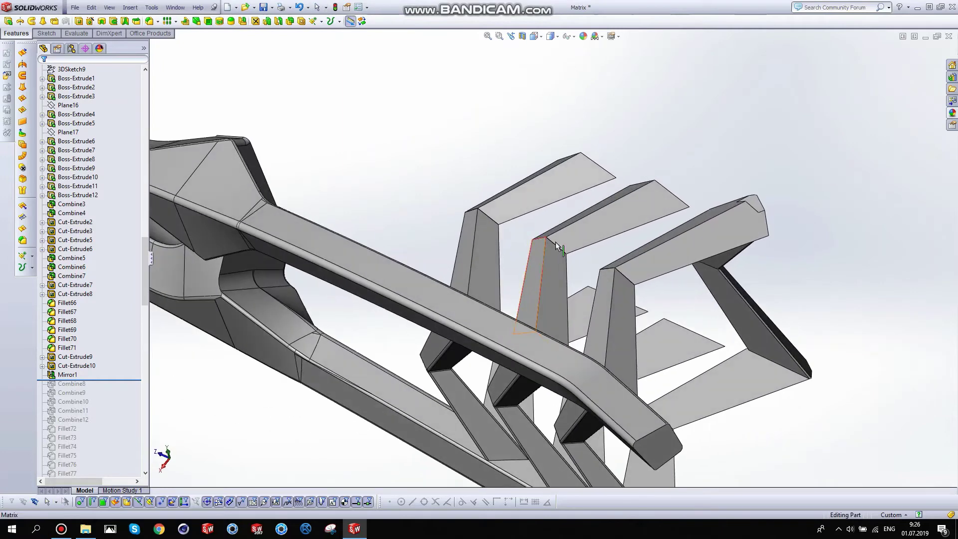
click(544, 274)
click(495, 264)
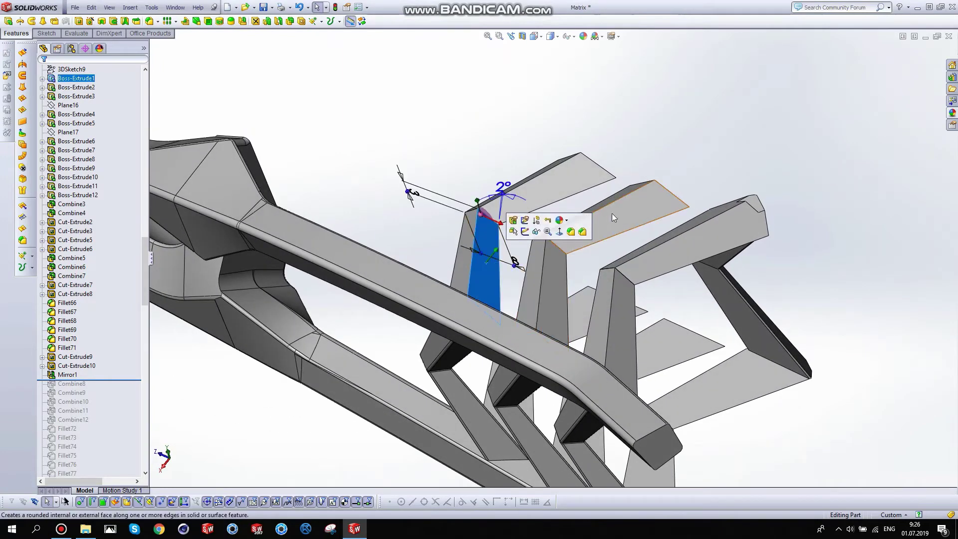
key(Escape)
- Roll forward to include Combine8–Combine12 and select the long diagonal bar
drag(113, 379, 112, 406)
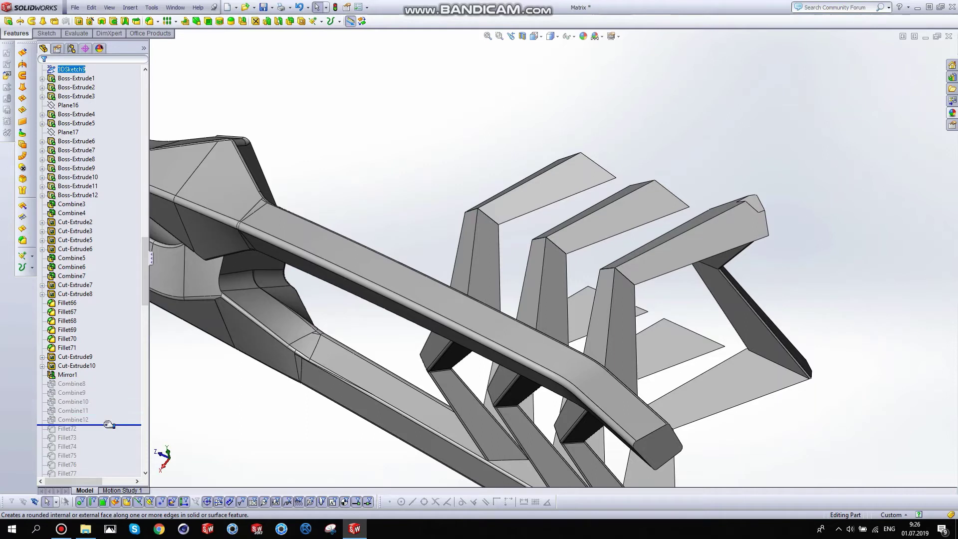
mouse_move(110, 424)
mouse_down()
mouse_move(115, 384)
mouse_move(102, 420)
mouse_up()
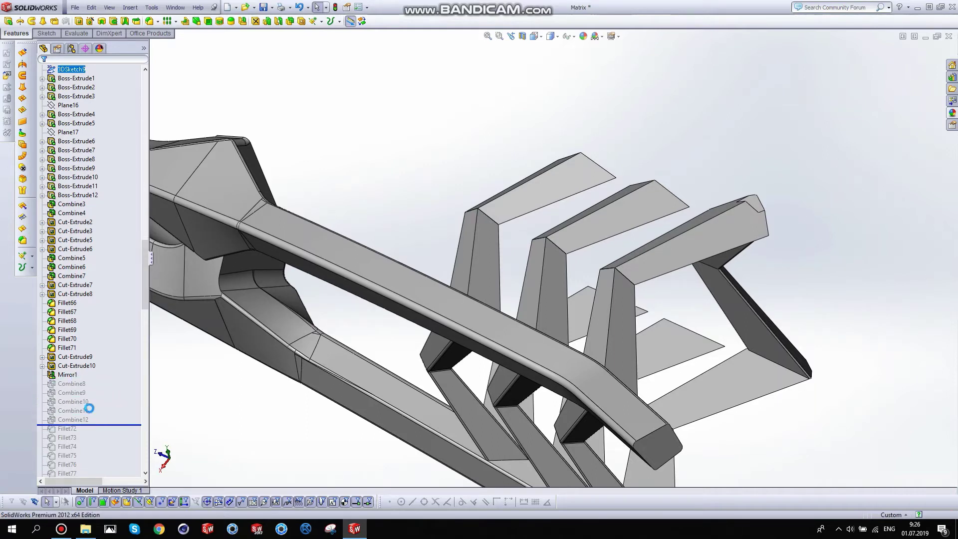
scroll(82, 403, down, 2)
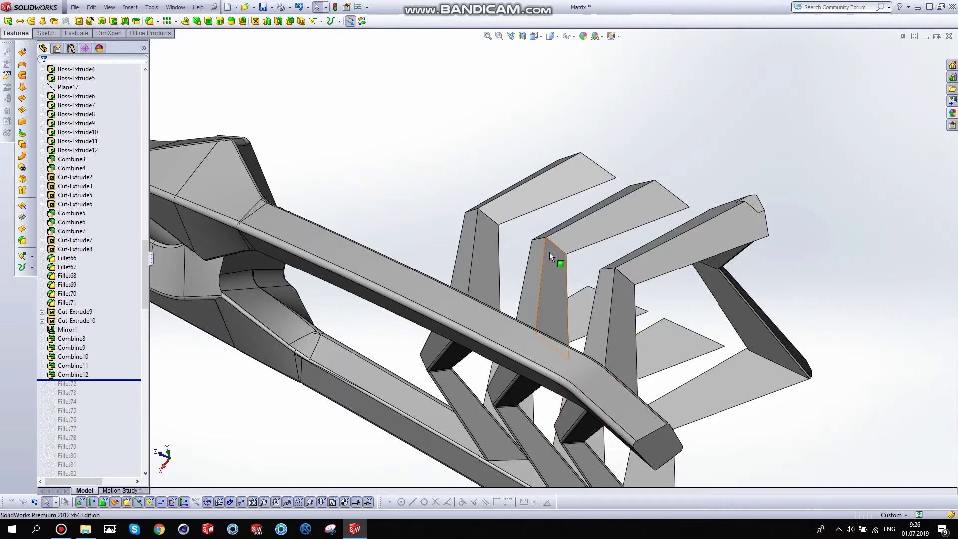
middle_drag(550, 251, 391, 291)
click(396, 282)
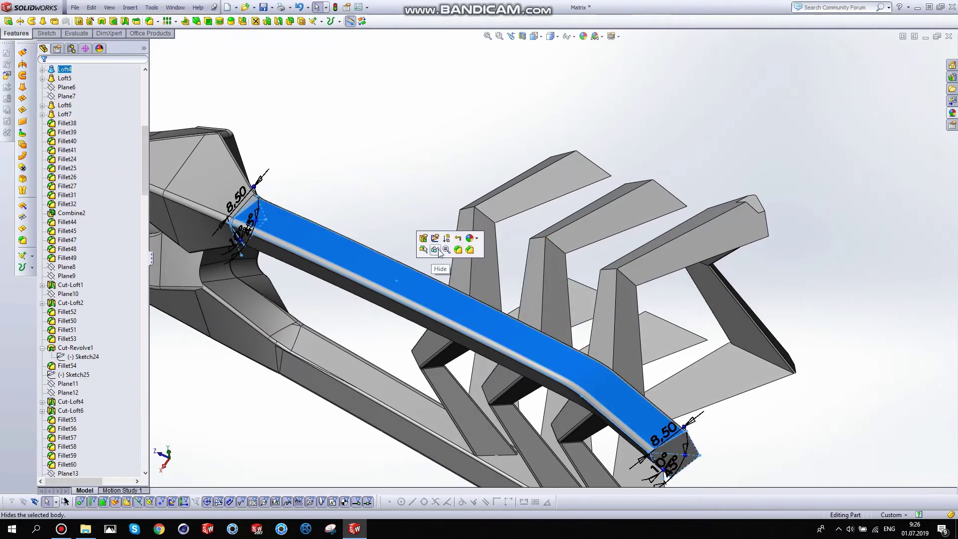
- Hide the long diagonal bar body
click(439, 249)
mouse_move(565, 302)
middle_down()
mouse_move(561, 280)
mouse_move(441, 255)
middle_up()
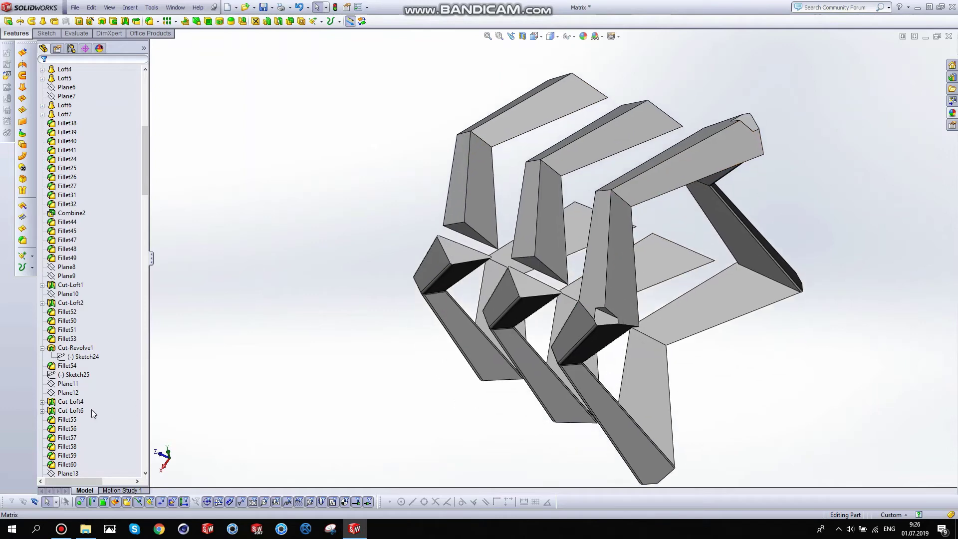
scroll(91, 409, down, 10)
- Roll the history from after Combine12 forward through Fillet82
drag(91, 410, 103, 299)
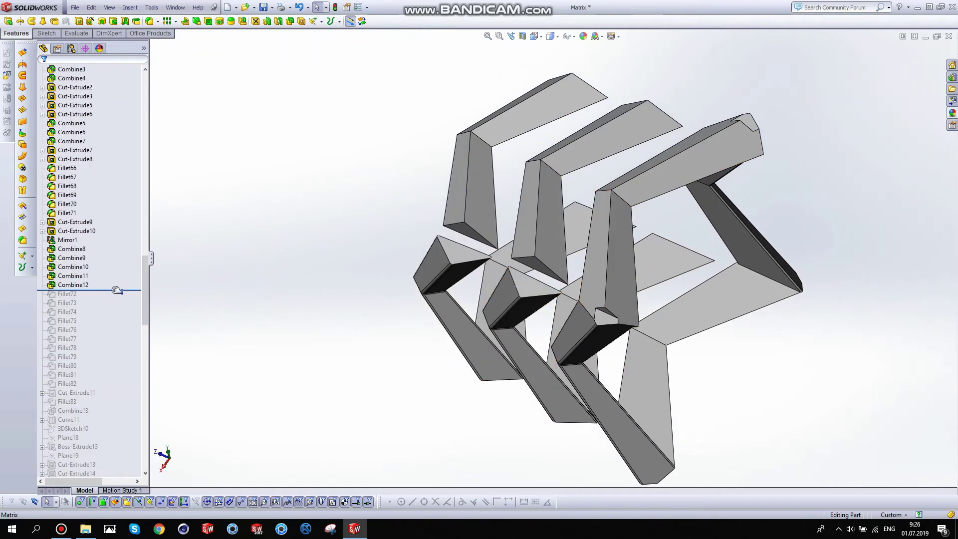
drag(105, 389, 105, 380)
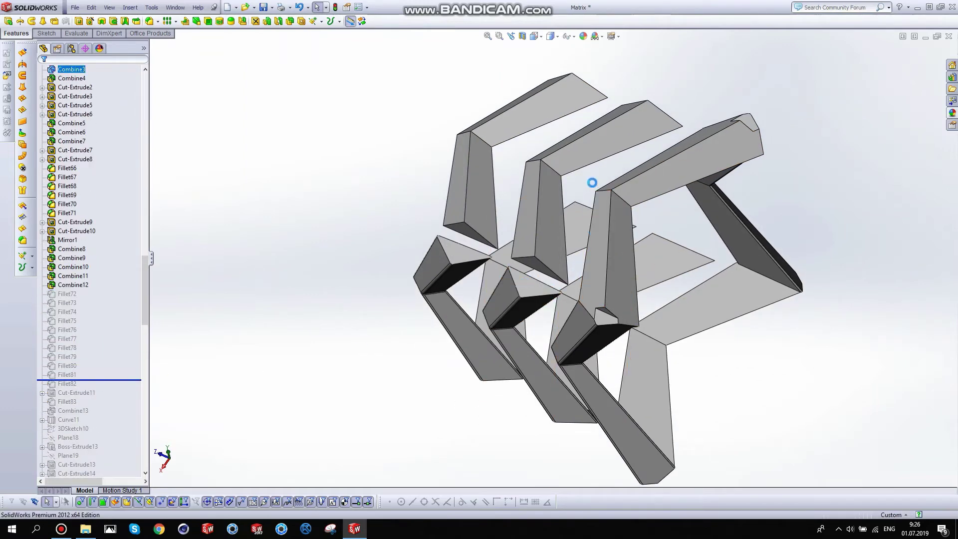
scroll(553, 171, down, 3)
scroll(530, 191, down, 5)
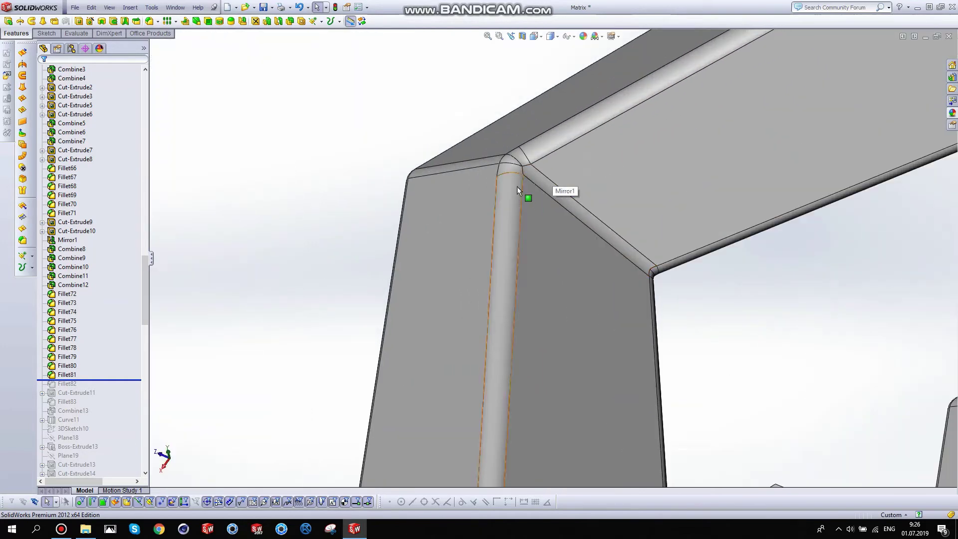
drag(111, 381, 114, 389)
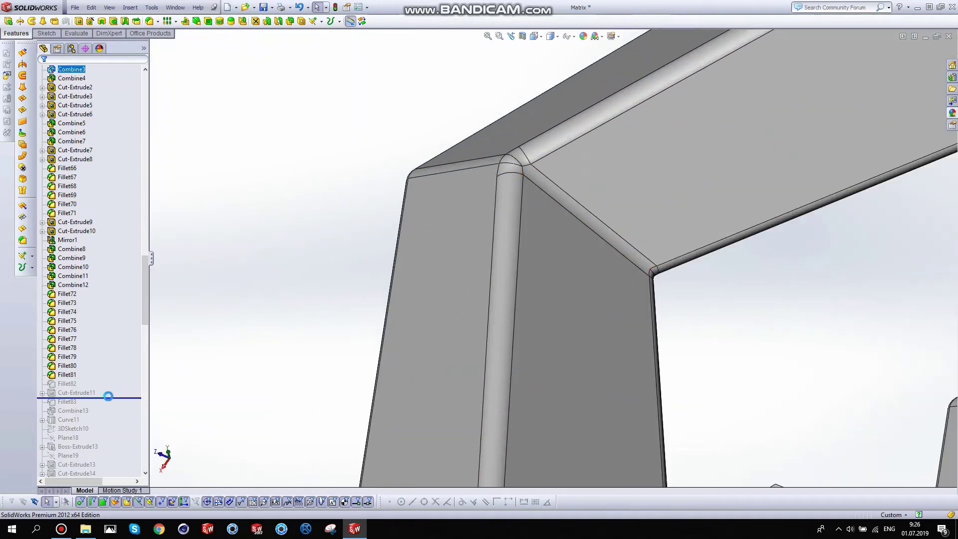
scroll(612, 238, up, 3)
scroll(609, 230, up, 3)
scroll(595, 235, up, 2)
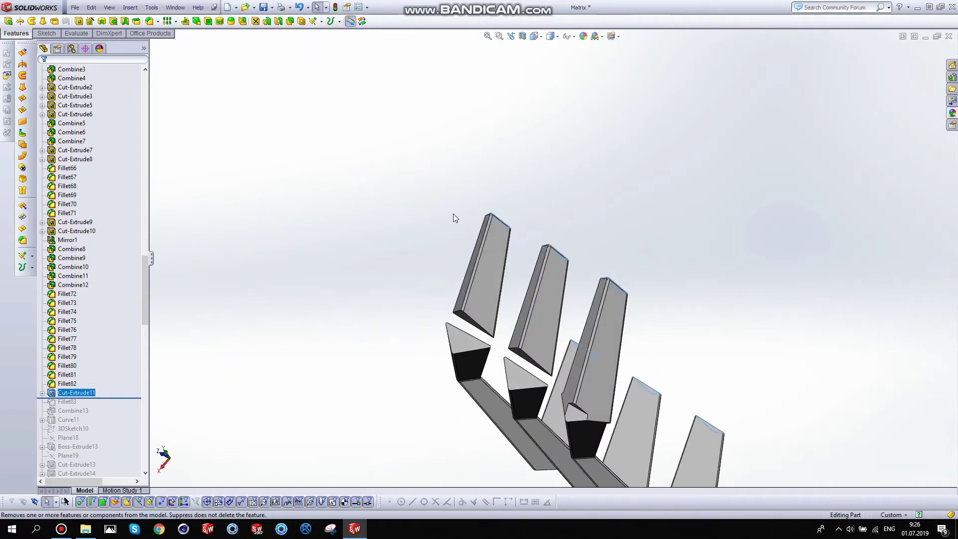
- Re-edit Cut-Extrude11 and confirm its settings unchanged
scroll(454, 214, up, 2)
click(51, 393)
click(58, 371)
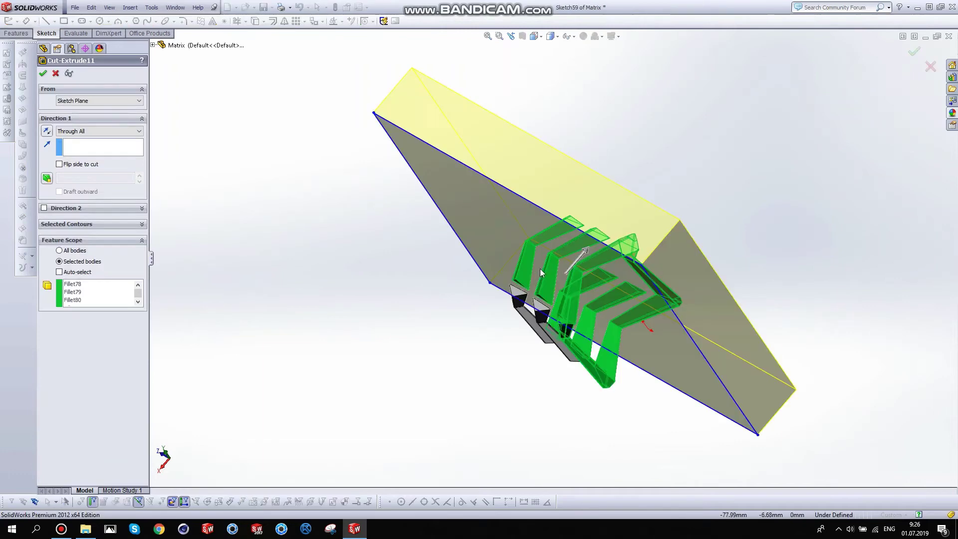
middle_drag(567, 266, 562, 229)
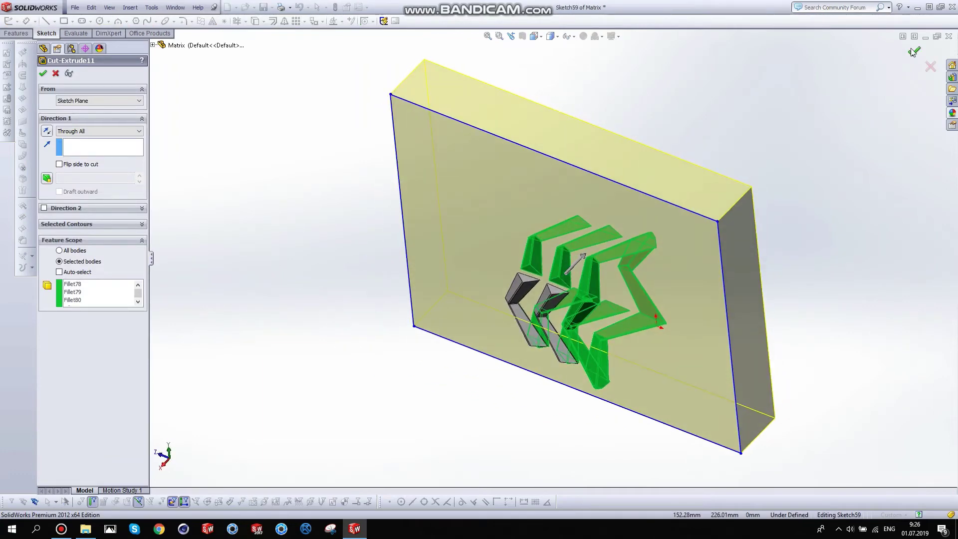
click(912, 49)
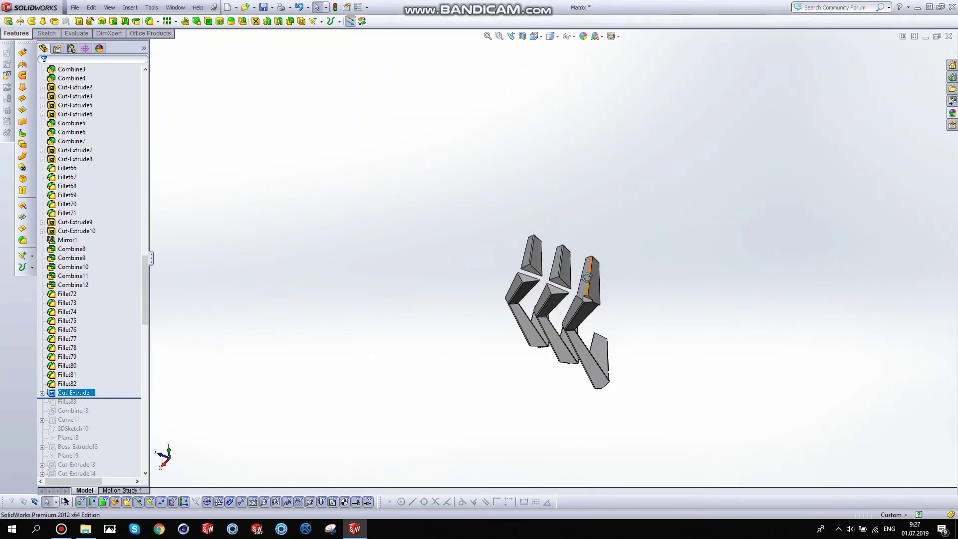
- Select only the Cut-Extrude1[1] frame body in the Solid Bodies list
scroll(75, 199, up, 10)
click(74, 123)
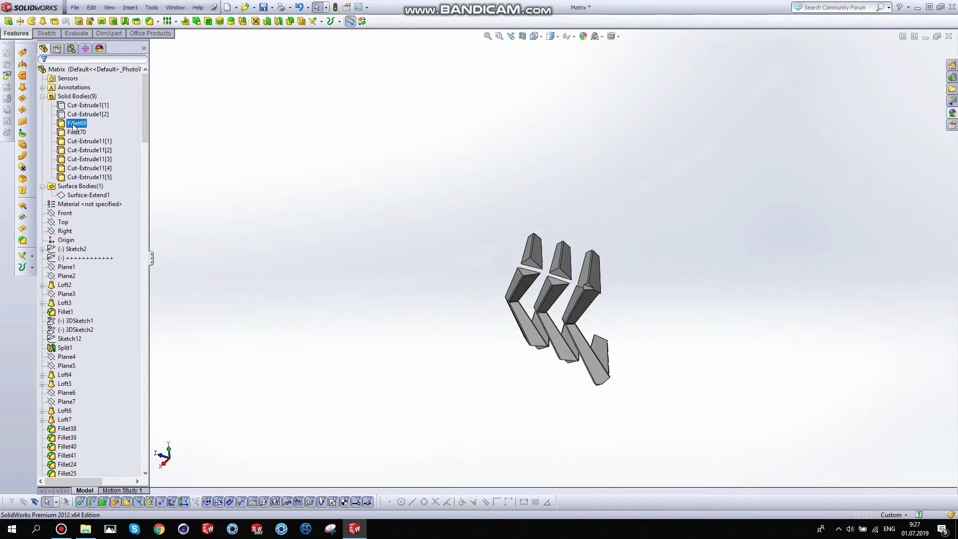
ctrl+click(75, 104)
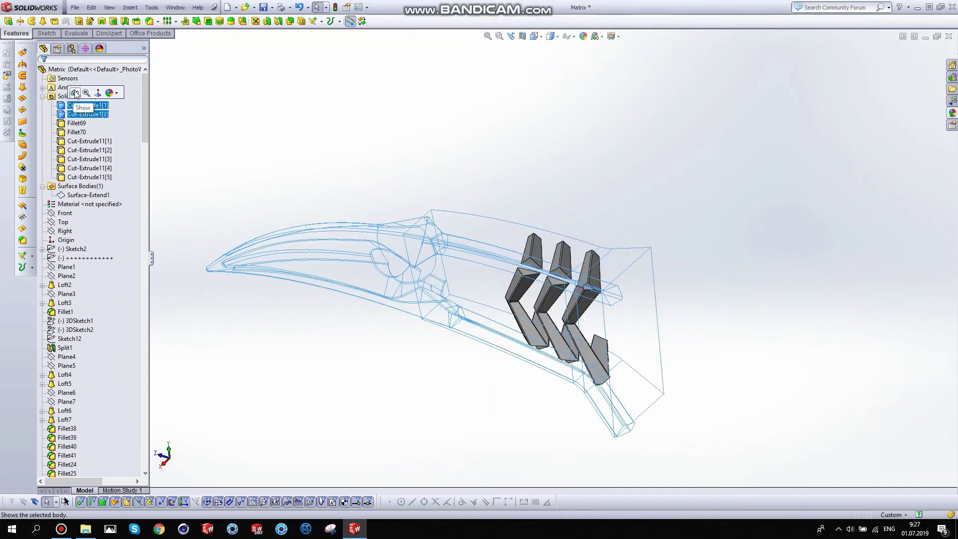
click(272, 129)
click(87, 105)
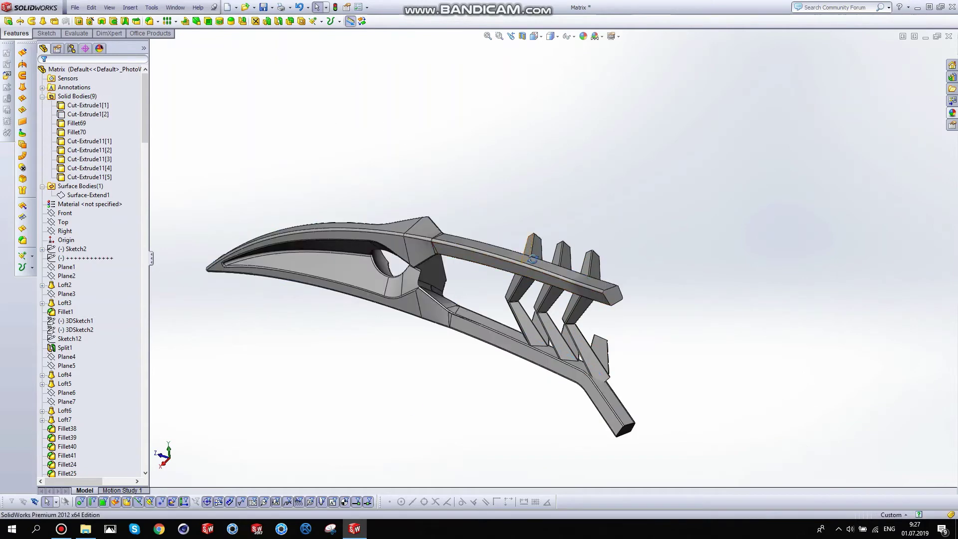
- Zoom onto a prong and pick its top edge to show the R0.50 fillet
middle_drag(356, 456, 320, 382)
scroll(567, 254, down, 5)
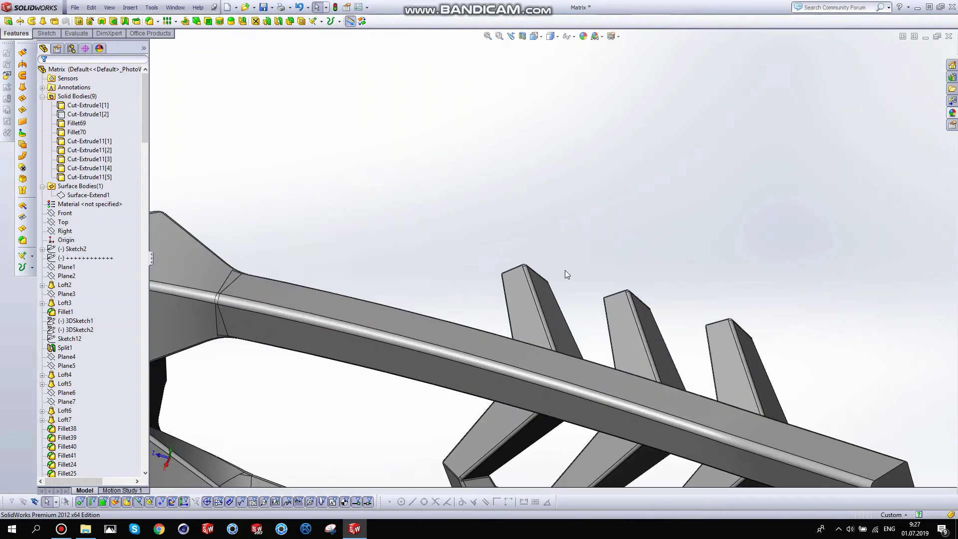
middle_drag(552, 292, 536, 345)
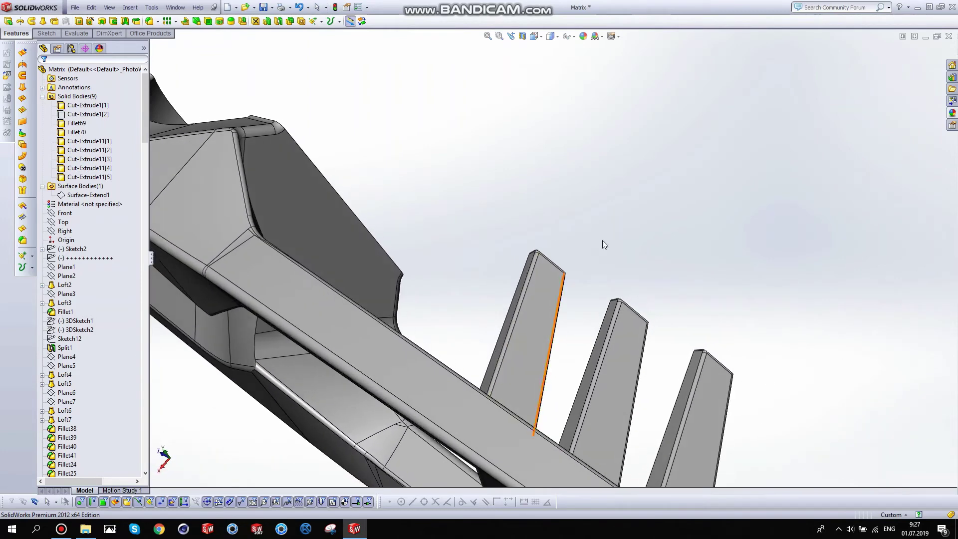
scroll(531, 296, down, 5)
scroll(528, 276, down, 2)
click(532, 271)
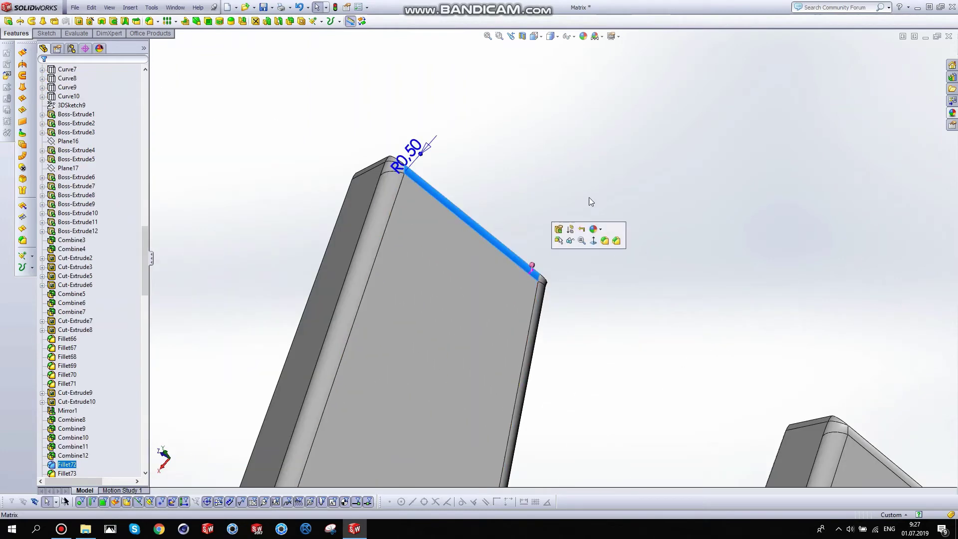
scroll(585, 242, up, 5)
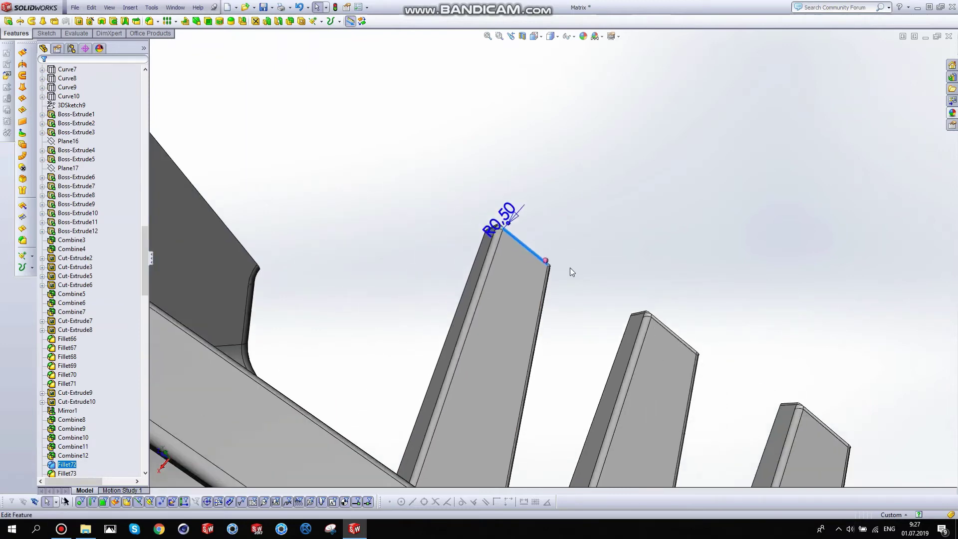
scroll(570, 268, up, 5)
scroll(110, 341, down, 10)
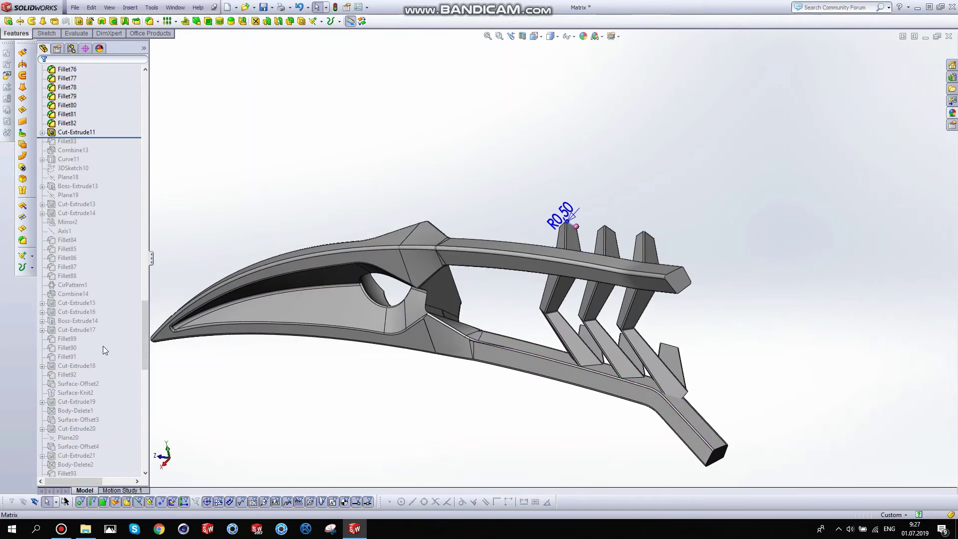
- Roll the history past Combine13 and inspect Combine13 and the Curve11 guide curve
drag(122, 138, 118, 153)
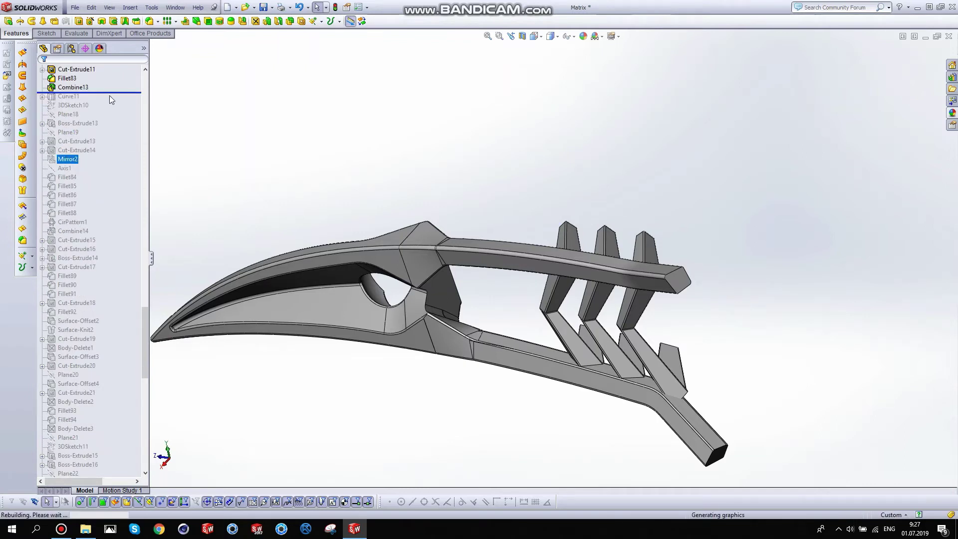
click(123, 91)
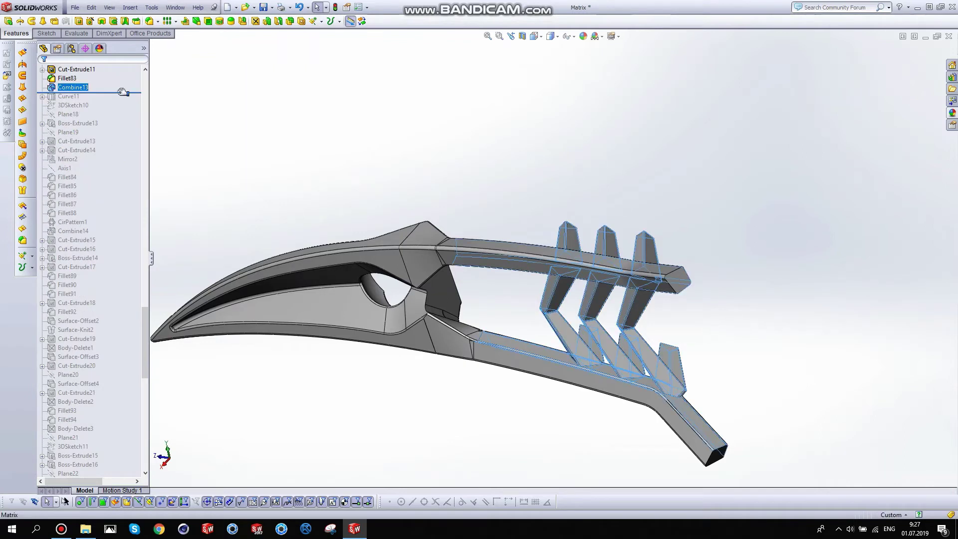
click(57, 96)
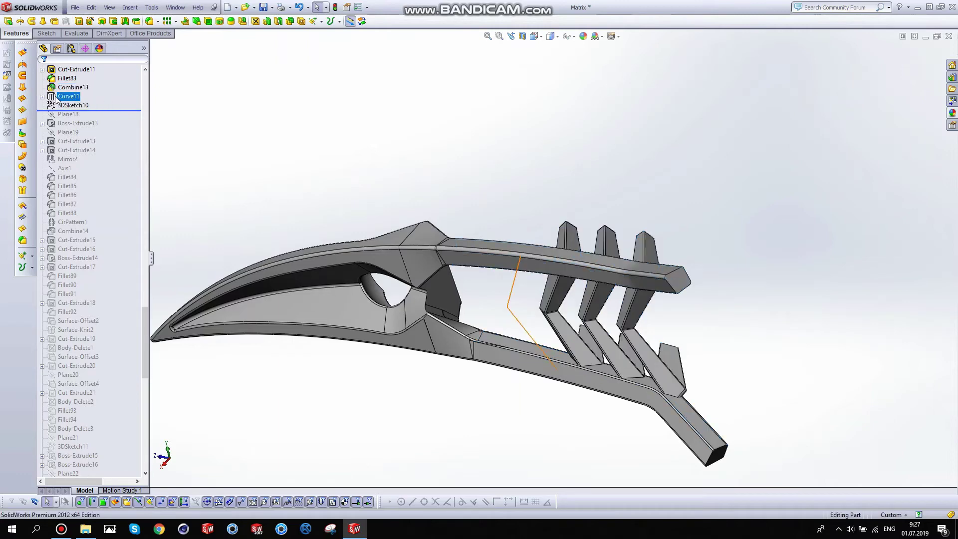
mouse_move(506, 260)
middle_down()
mouse_move(518, 254)
mouse_move(511, 322)
middle_up()
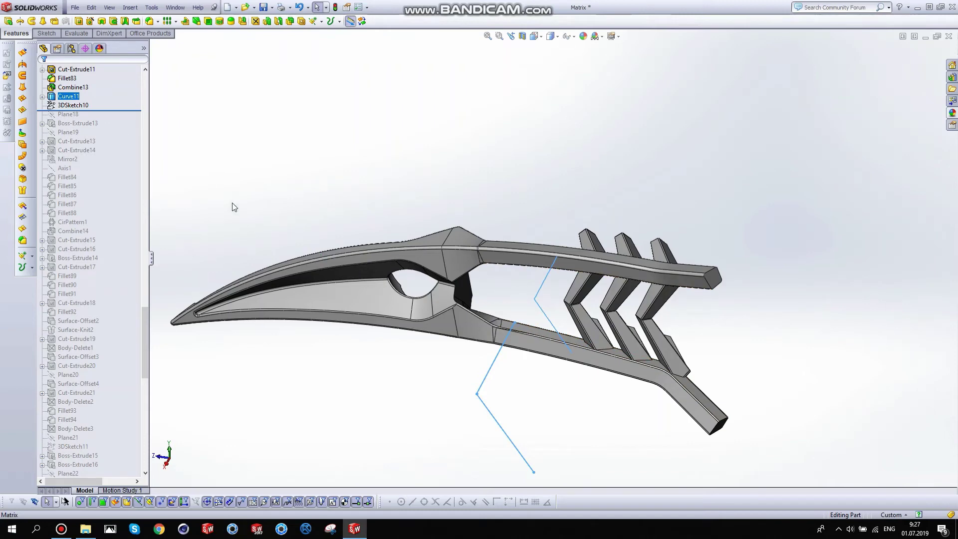
- Inspect Curve11's Sketch60 and open 3DSketch10 for editing
click(42, 96)
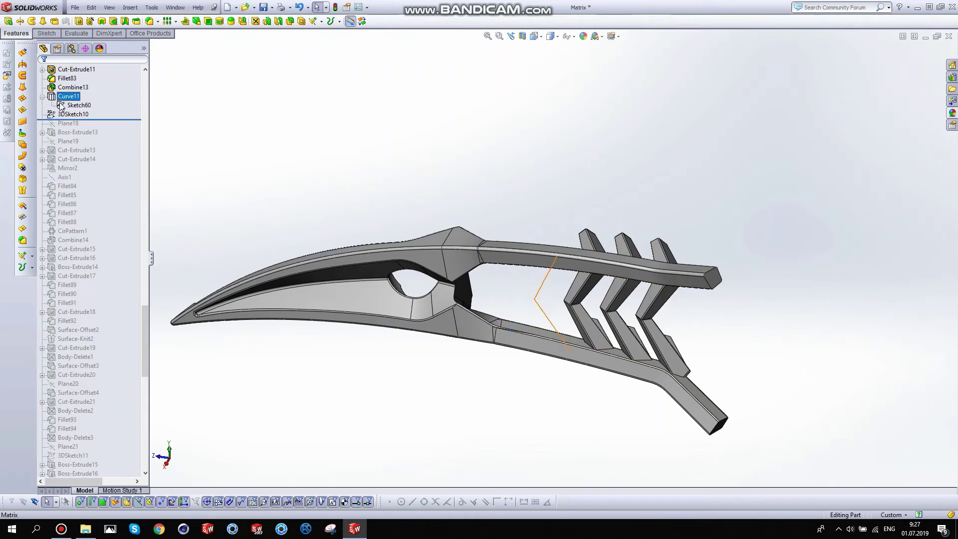
click(78, 105)
middle_drag(279, 239, 198, 157)
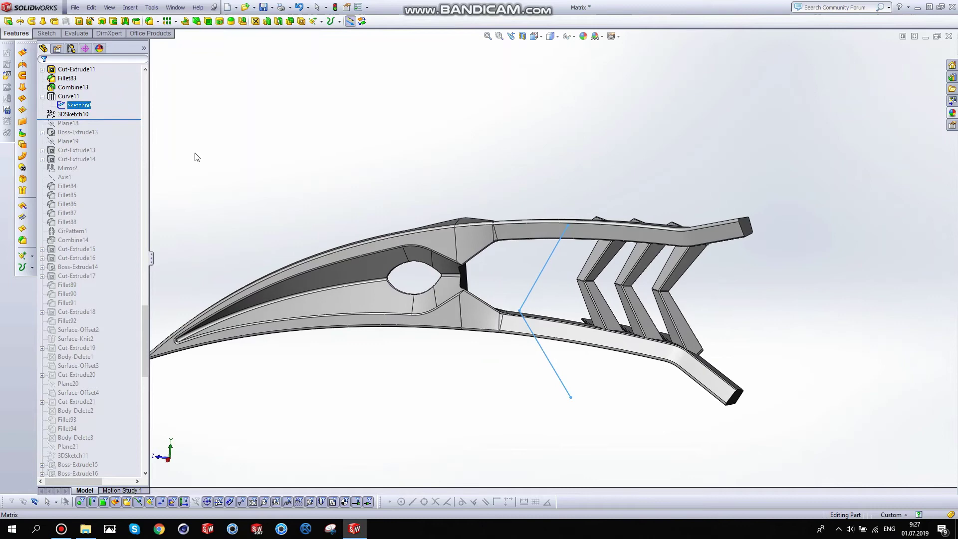
click(53, 96)
middle_drag(398, 188, 394, 231)
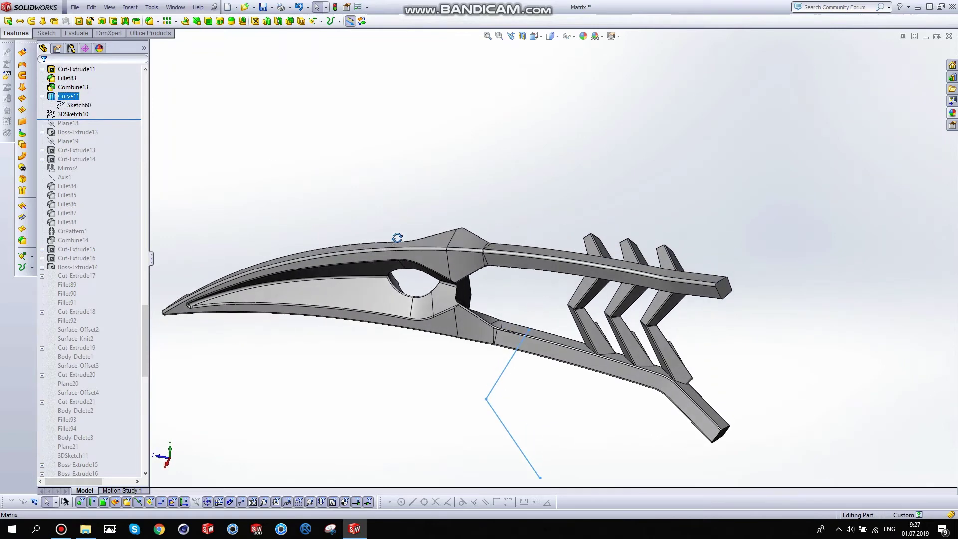
ctrl+click(73, 105)
click(78, 85)
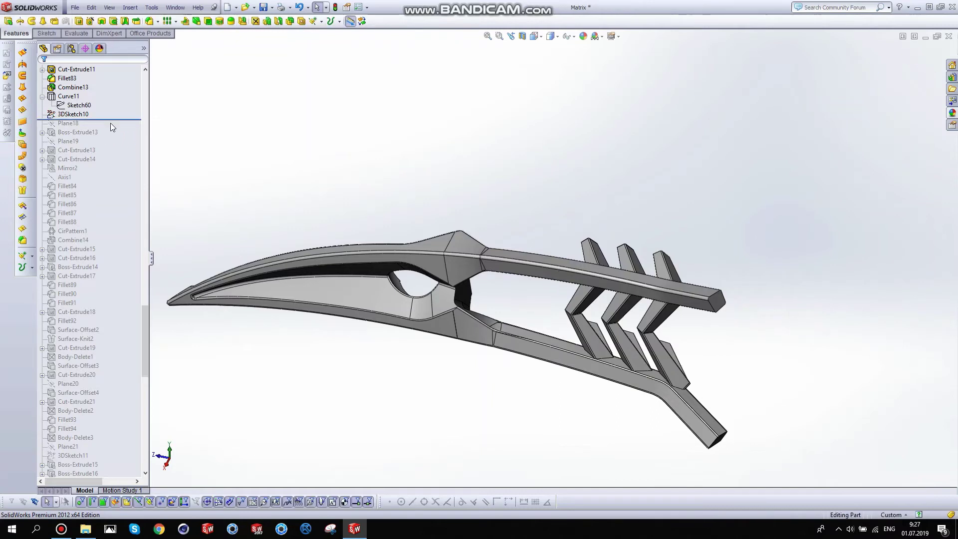
- Edit Boss-Extrude13 as a Blind 22 mm plate with 2° outward draft and confirm
drag(118, 121, 55, 142)
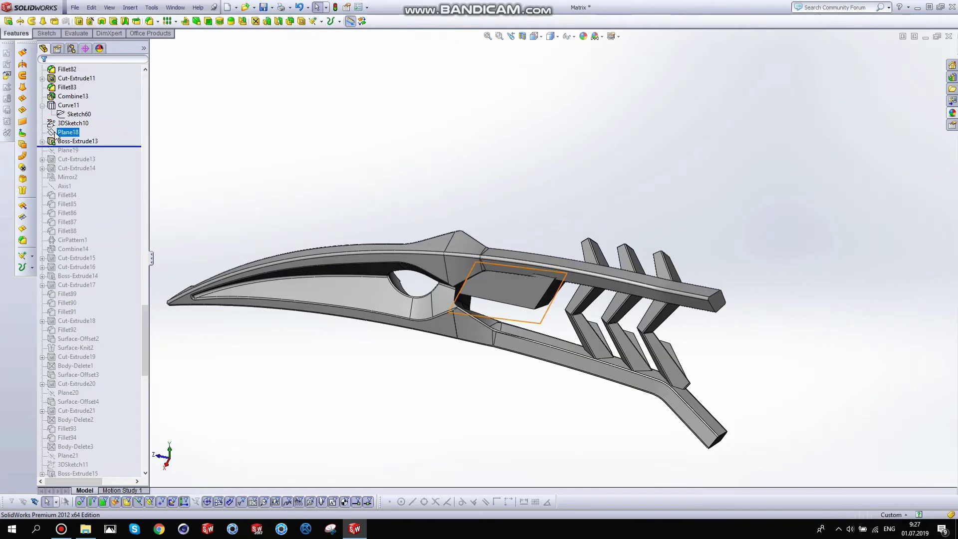
click(56, 142)
scroll(526, 285, down, 5)
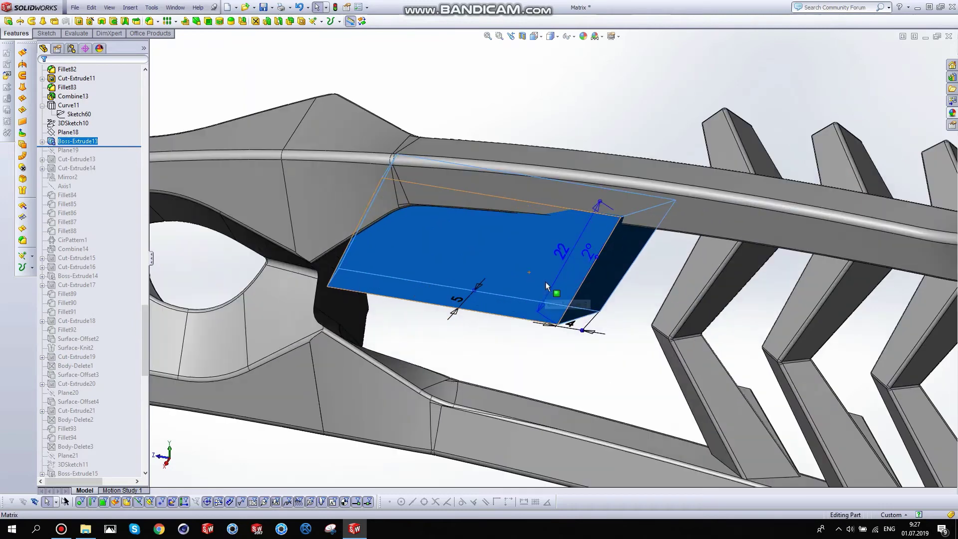
mouse_move(546, 281)
middle_down()
mouse_move(489, 252)
mouse_move(449, 209)
middle_up()
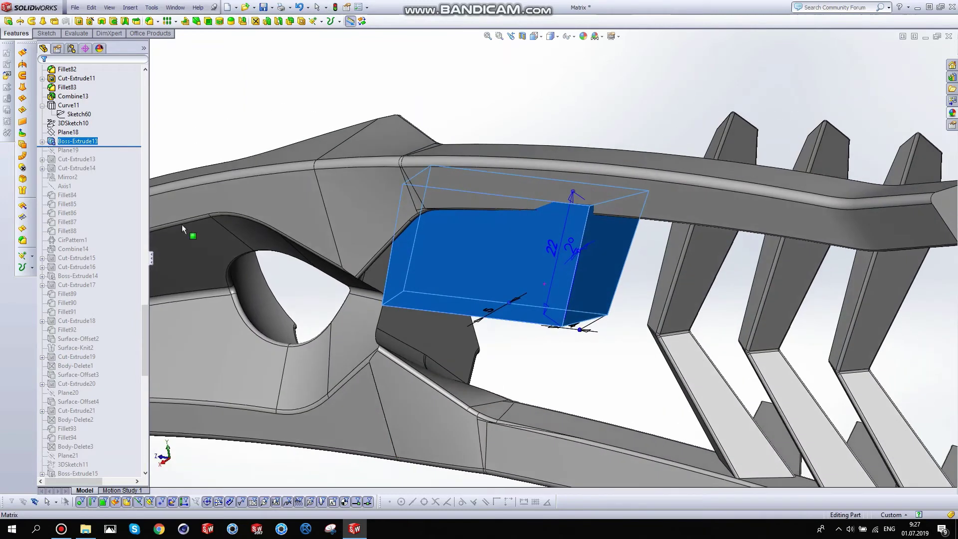
click(53, 142)
click(59, 114)
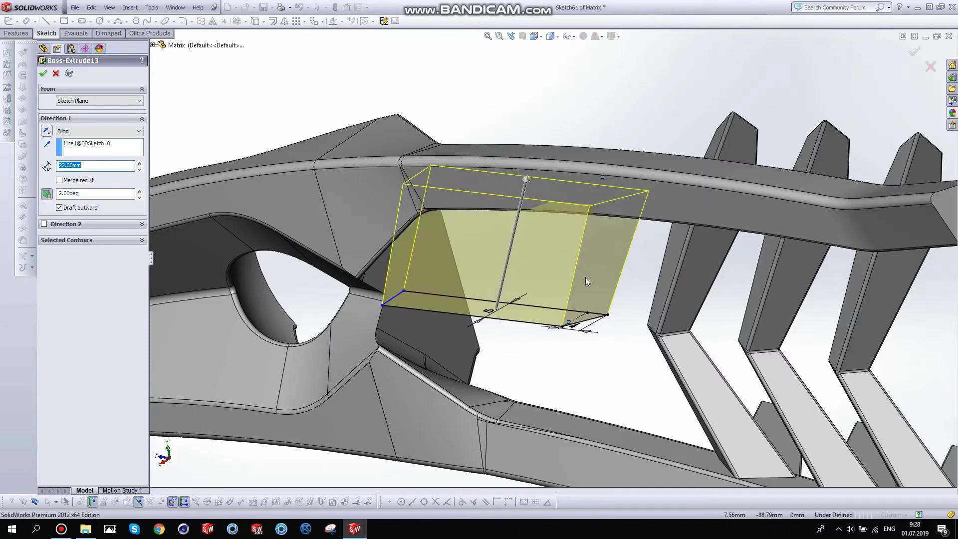
mouse_move(570, 279)
middle_down()
mouse_move(567, 307)
mouse_move(631, 151)
mouse_move(642, 208)
mouse_move(635, 166)
mouse_move(624, 213)
middle_up()
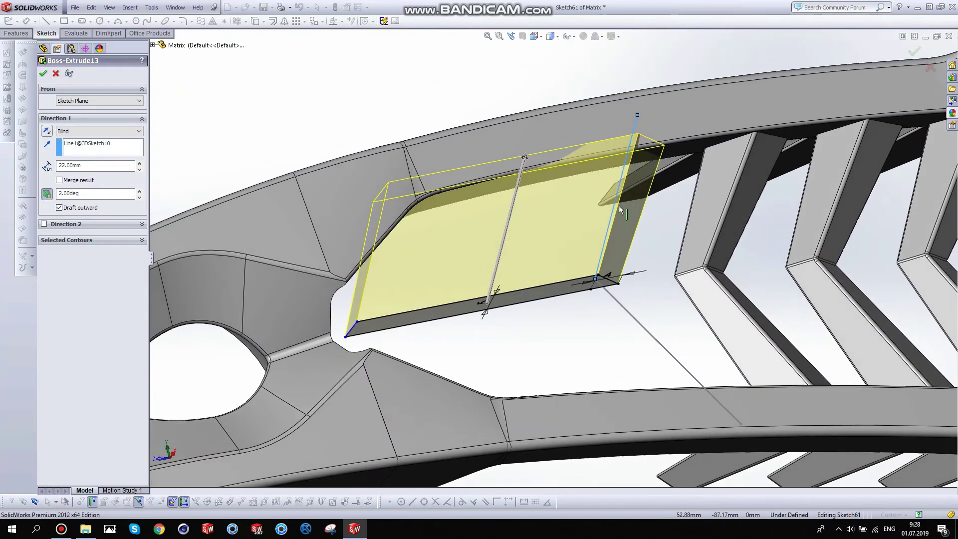
mouse_move(614, 303)
middle_down()
mouse_move(594, 259)
mouse_move(579, 267)
mouse_move(634, 270)
middle_up()
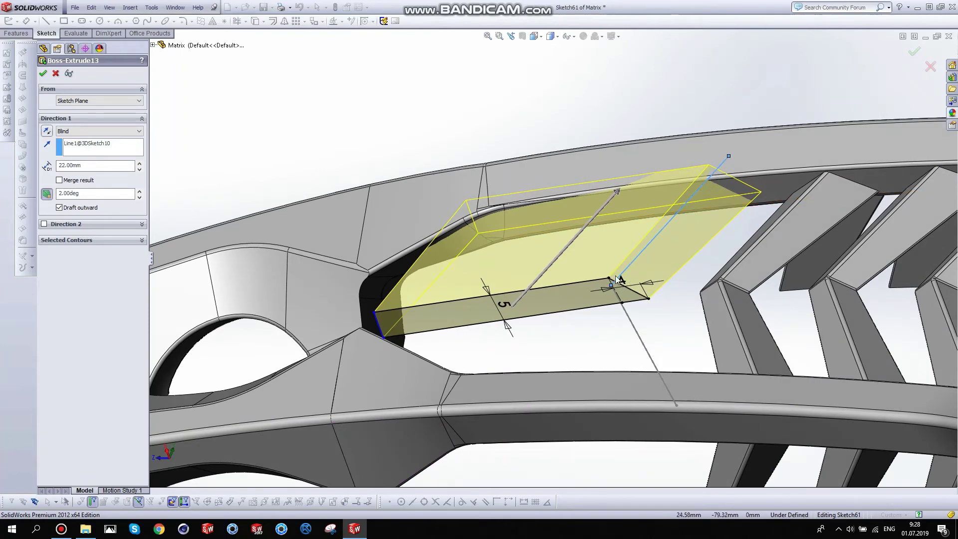
click(915, 53)
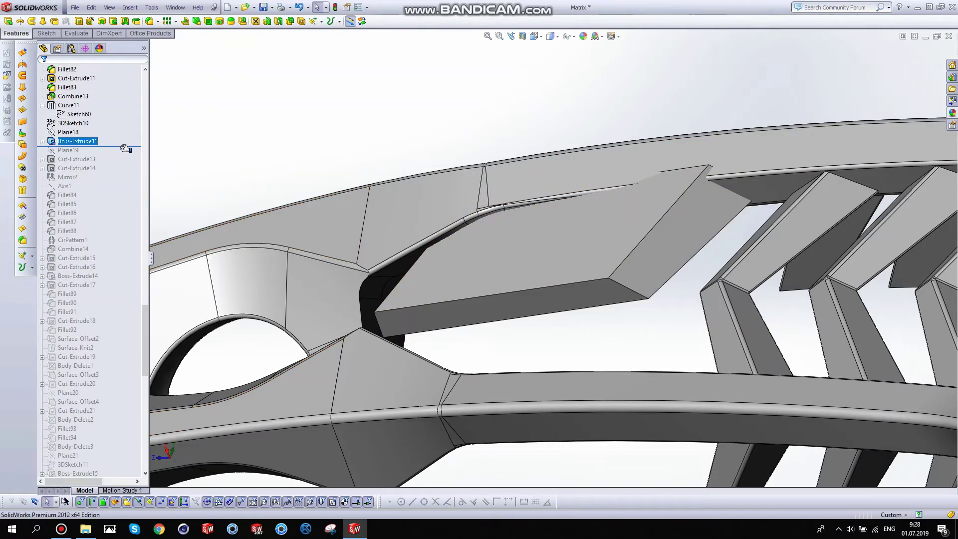
- Roll past Cut-Extrude14 and view Cut-Extrude13's 45 dimension normal to its face
click(517, 266)
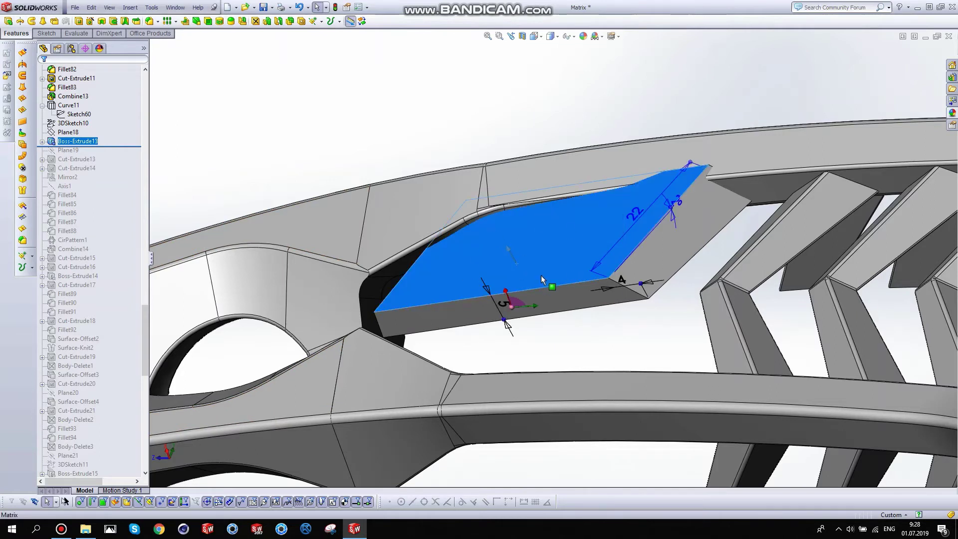
click(111, 147)
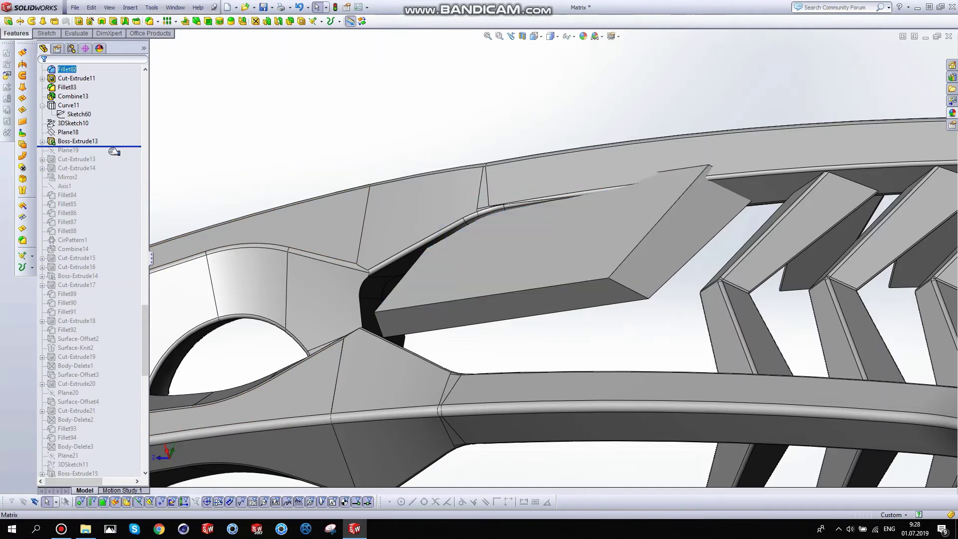
drag(113, 151, 113, 172)
click(76, 159)
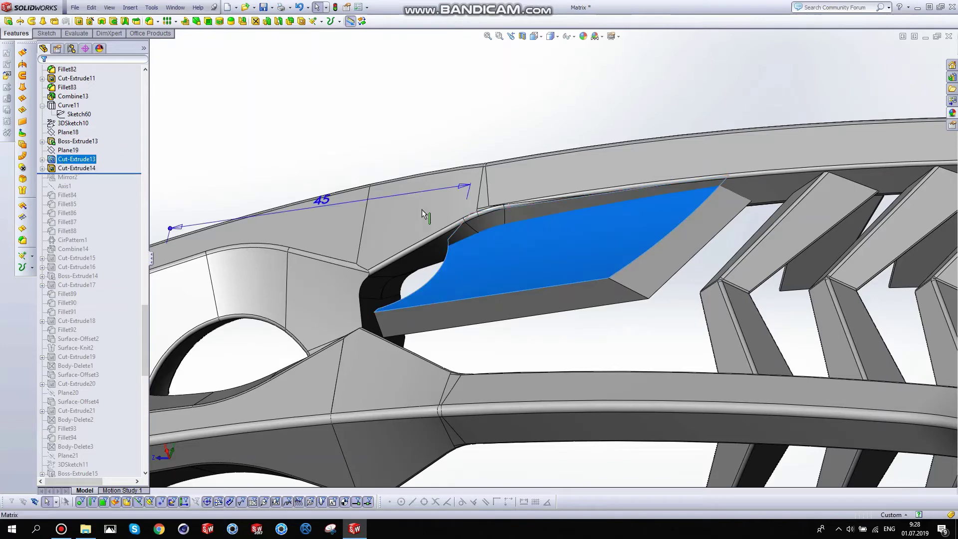
key(ctrl+8)
- Review Cut-Extrude13's sketch, then re-confirm the Cut-Extrude14 cut
click(42, 160)
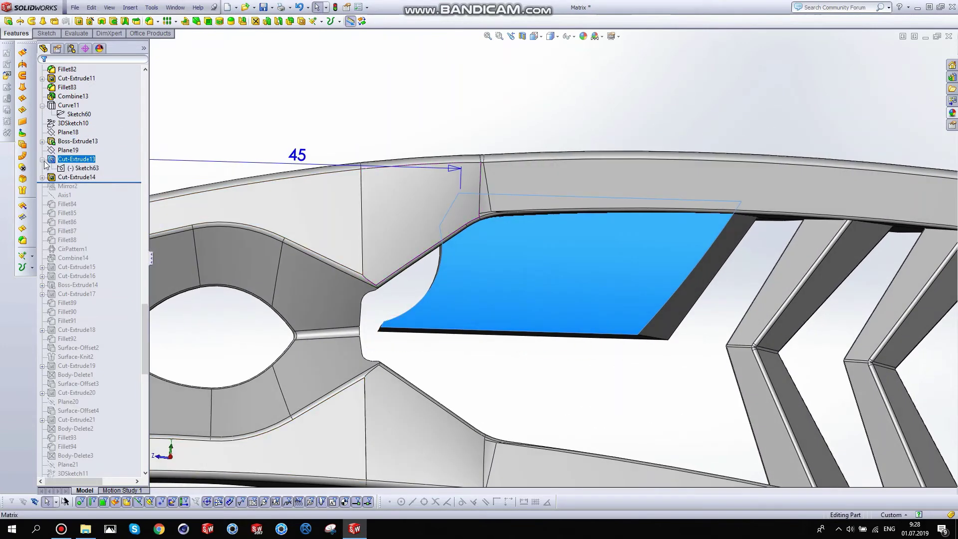
scroll(543, 268, up, 5)
middle_drag(544, 269, 552, 216)
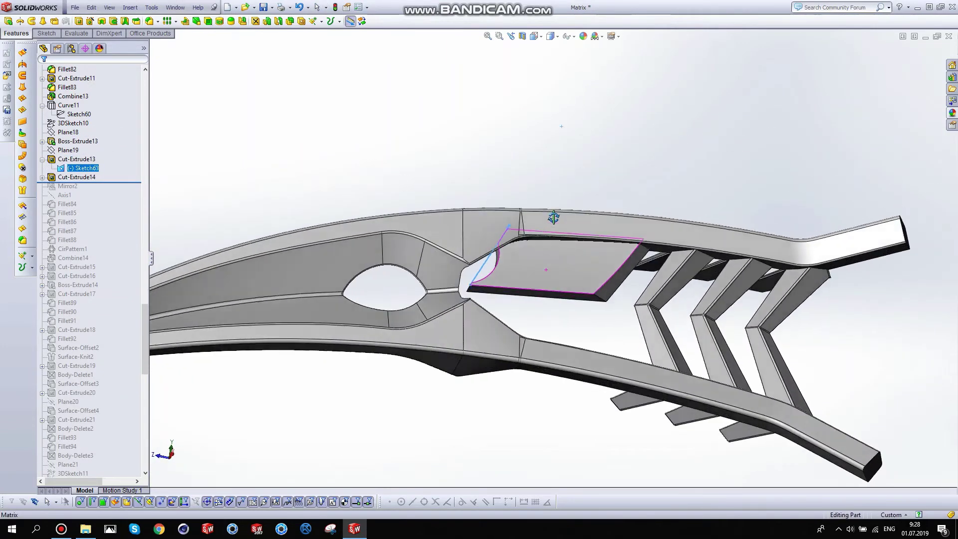
click(76, 159)
scroll(565, 262, down, 2)
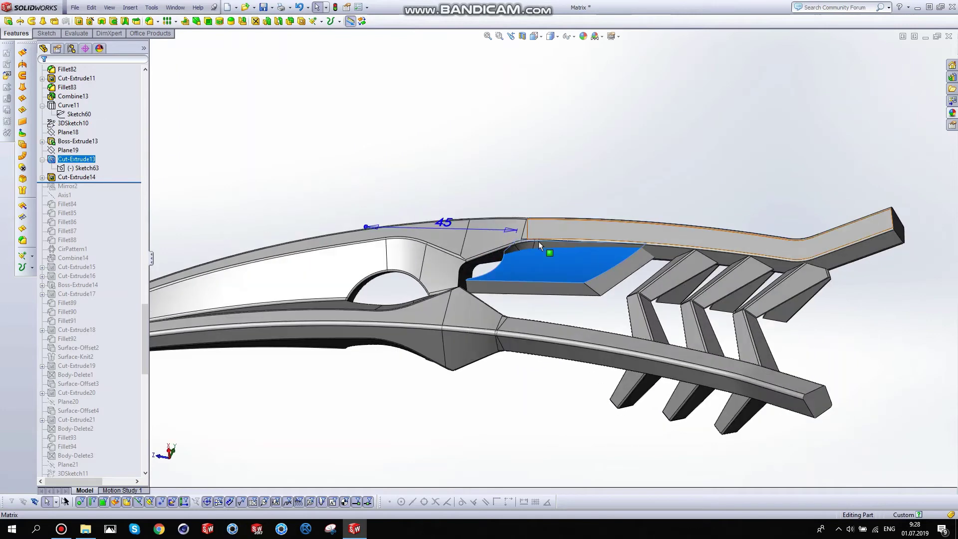
scroll(538, 241, down, 2)
key(Escape)
click(84, 179)
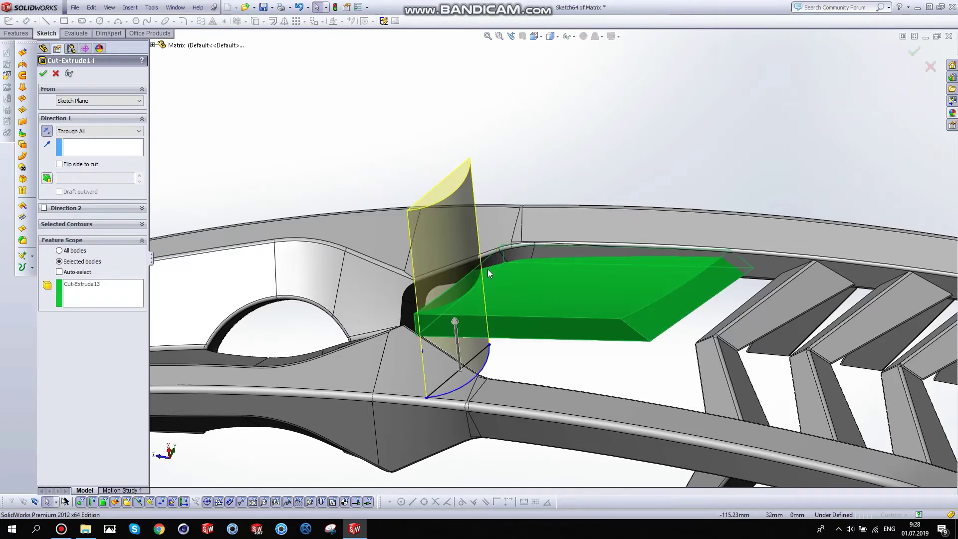
middle_drag(456, 334, 461, 339)
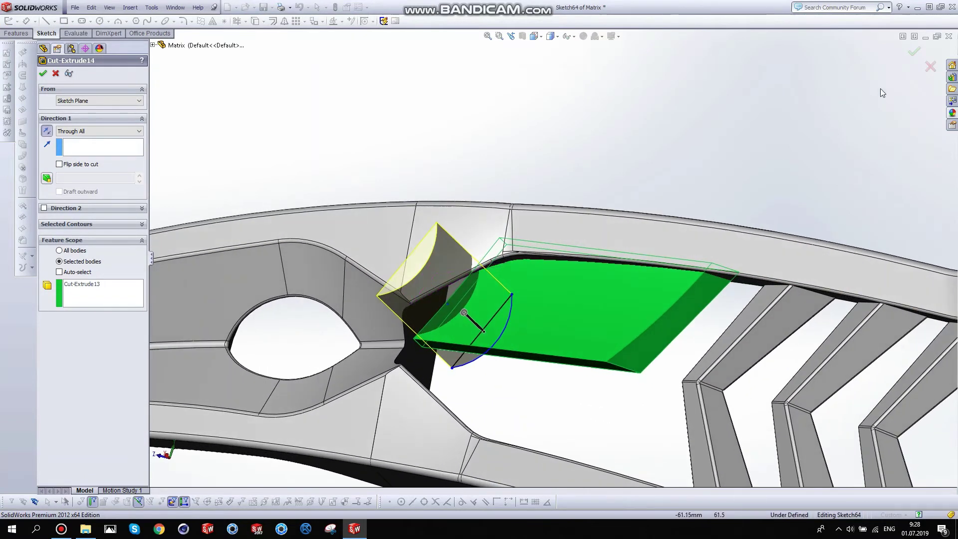
click(915, 52)
- Re-confirm Cut-Extrude13 as a 45 mm blind cut along Edge<1> on Boss-Extrude13
click(75, 159)
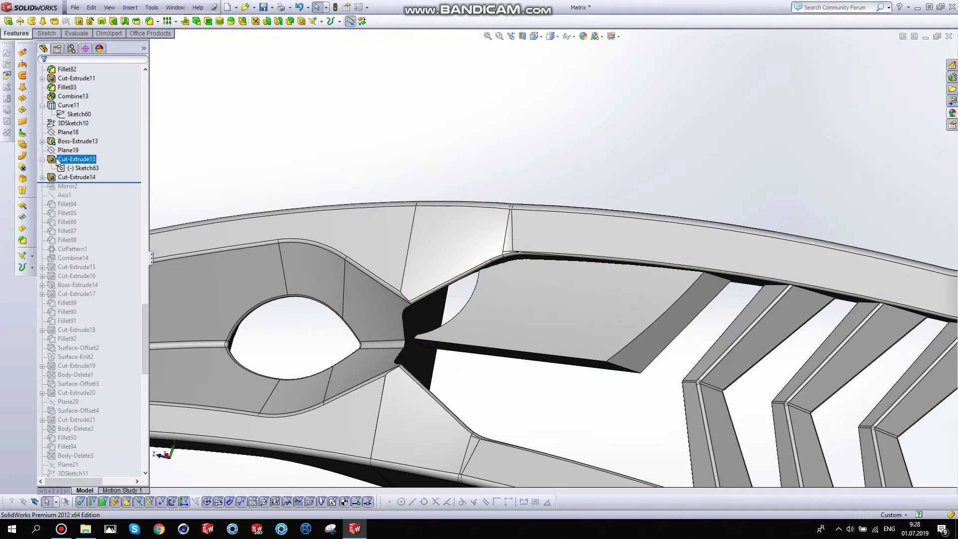
click(62, 131)
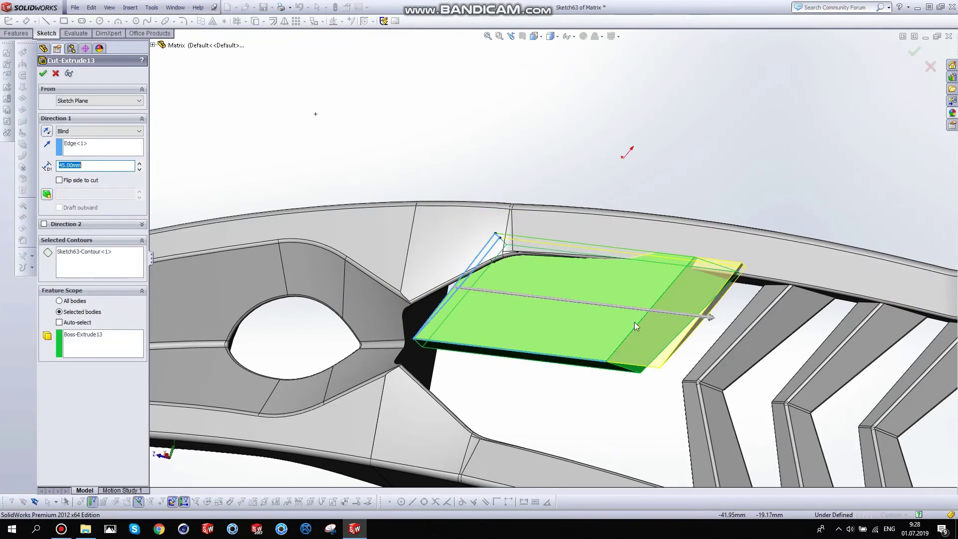
mouse_move(634, 322)
middle_down()
mouse_move(556, 306)
mouse_move(612, 306)
mouse_move(701, 333)
middle_up()
scroll(468, 327, down, 2)
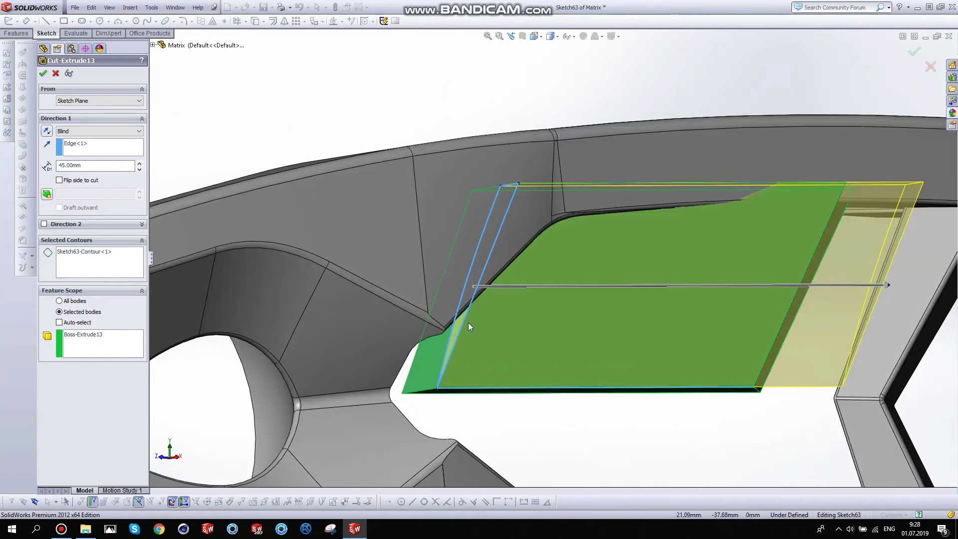
middle_drag(483, 349, 467, 230)
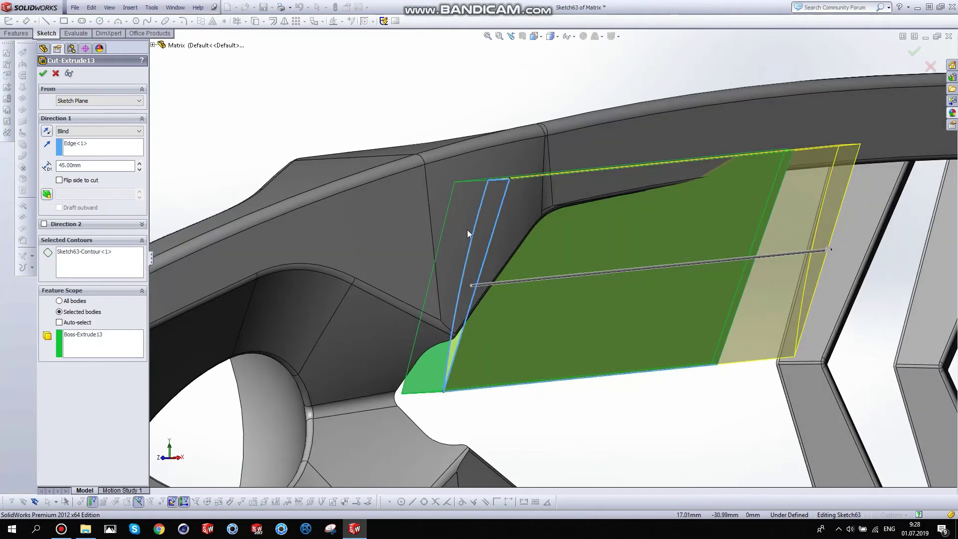
mouse_move(495, 285)
middle_down()
mouse_move(478, 240)
mouse_move(483, 285)
mouse_move(463, 393)
middle_up()
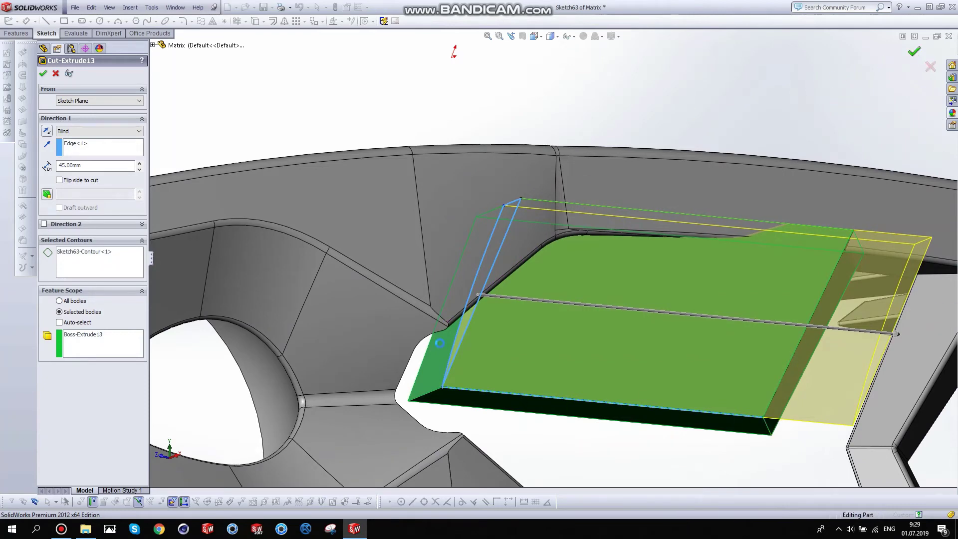
key(Return)
middle_drag(660, 298, 340, 301)
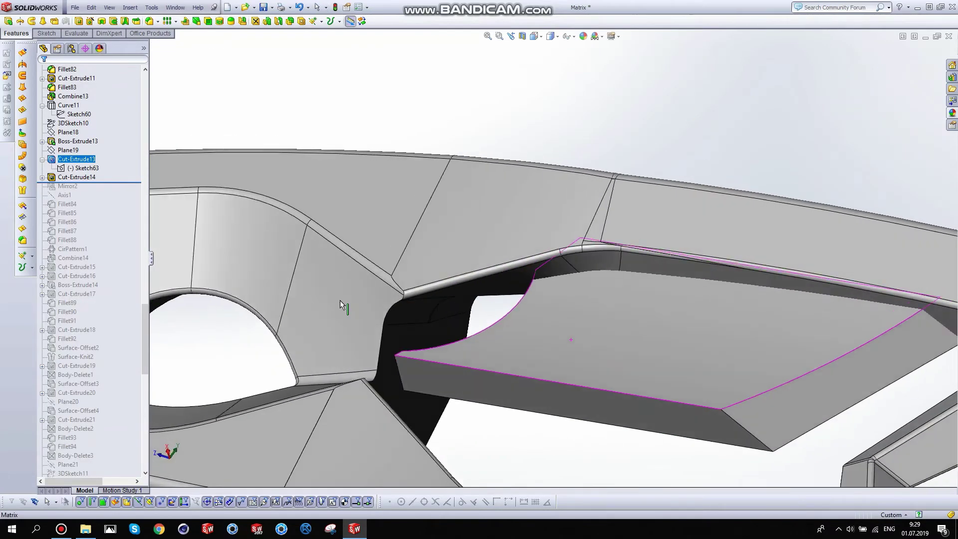
- Roll the history forward through Mirror2, Fillet84–88 and CirPattern1
drag(119, 182, 118, 192)
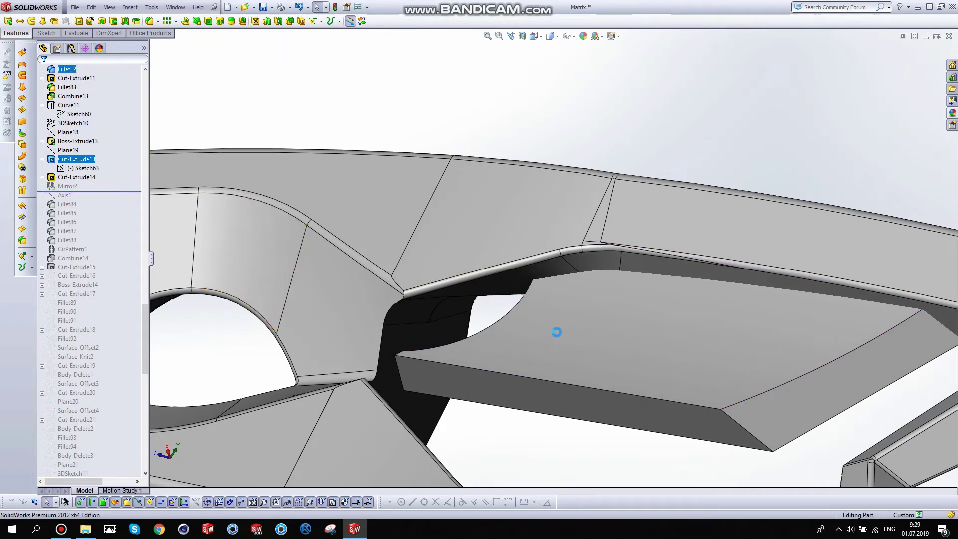
middle_drag(524, 343, 499, 330)
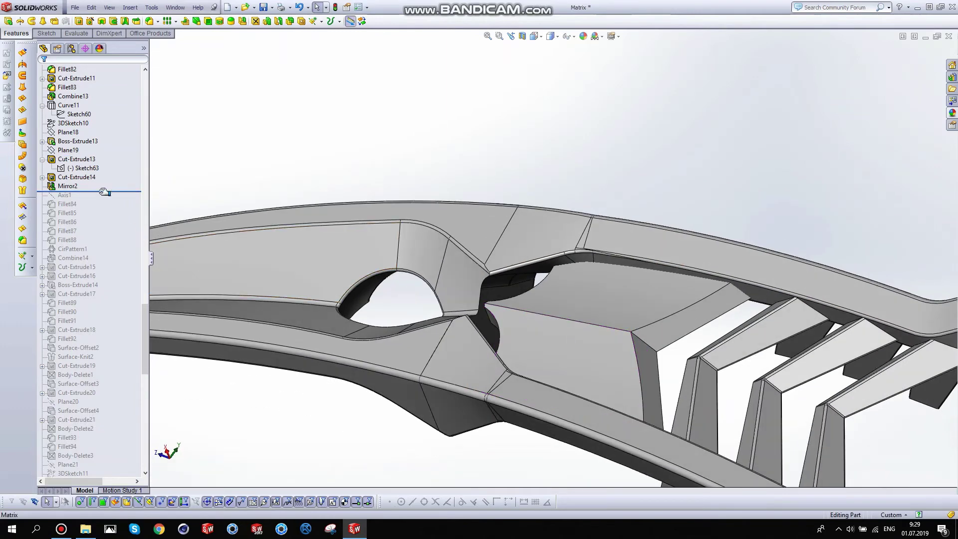
drag(109, 191, 102, 240)
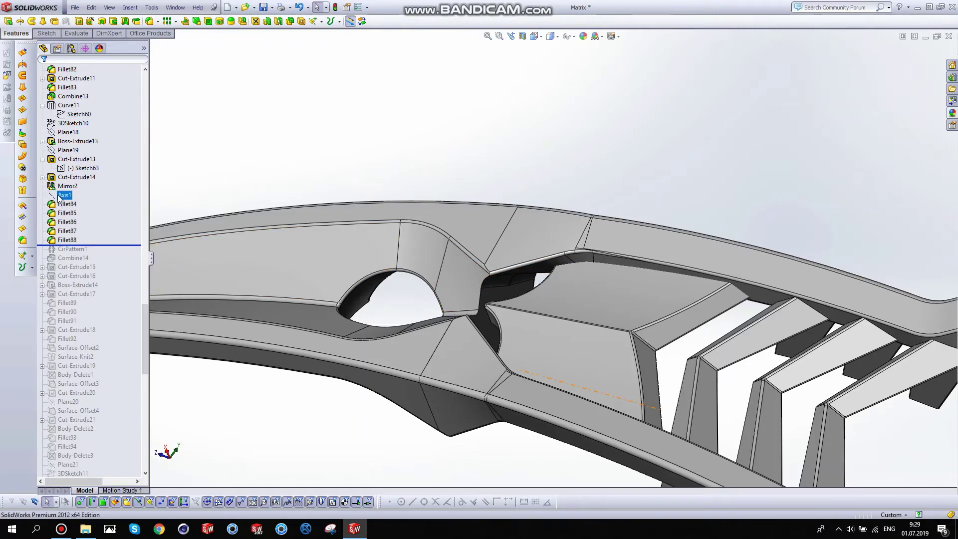
mouse_move(475, 278)
middle_down()
mouse_move(499, 394)
mouse_move(439, 403)
mouse_move(396, 468)
mouse_move(443, 402)
mouse_move(207, 316)
middle_up()
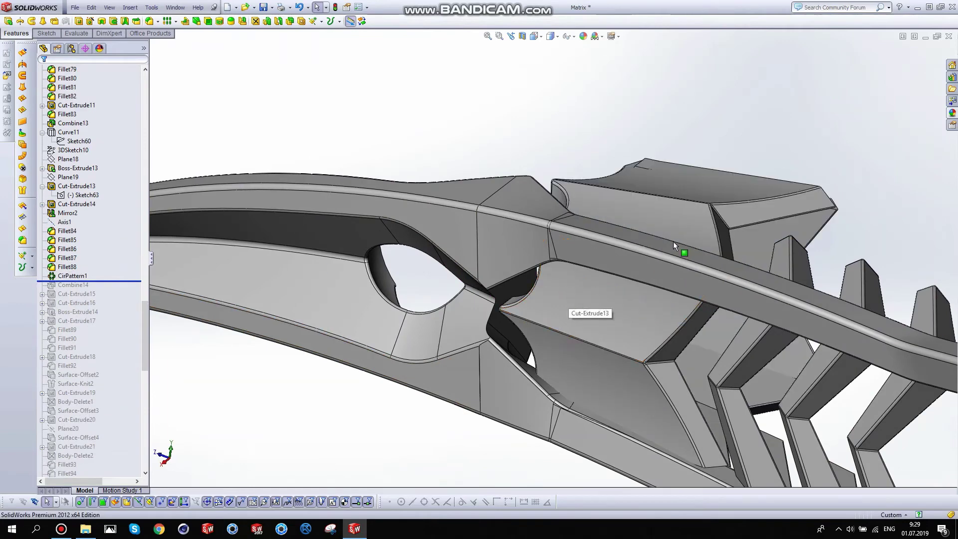
key(f)
middle_drag(673, 241, 287, 230)
key(f)
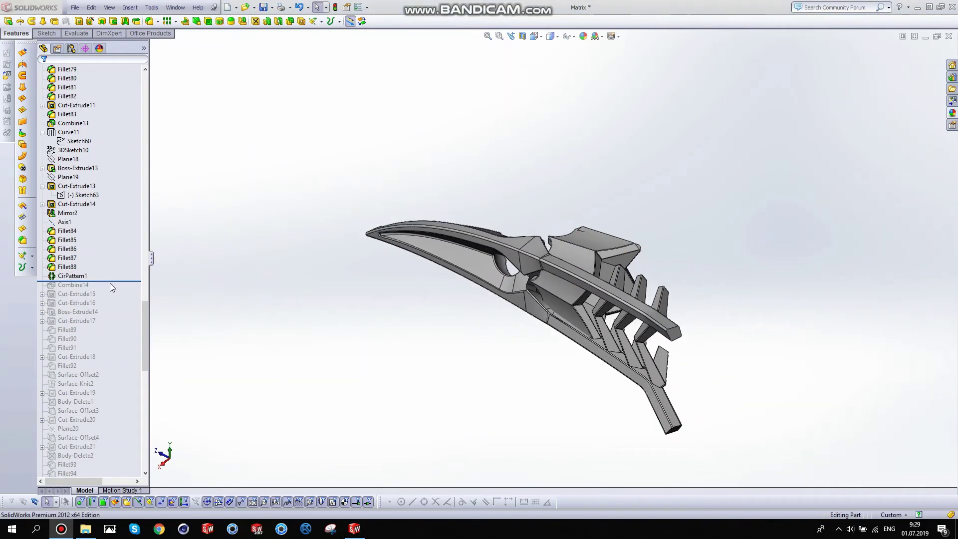
- Roll forward through Combine14 and Cut-Extrude15–16, and locate the new cuts on the model
drag(111, 282, 111, 290)
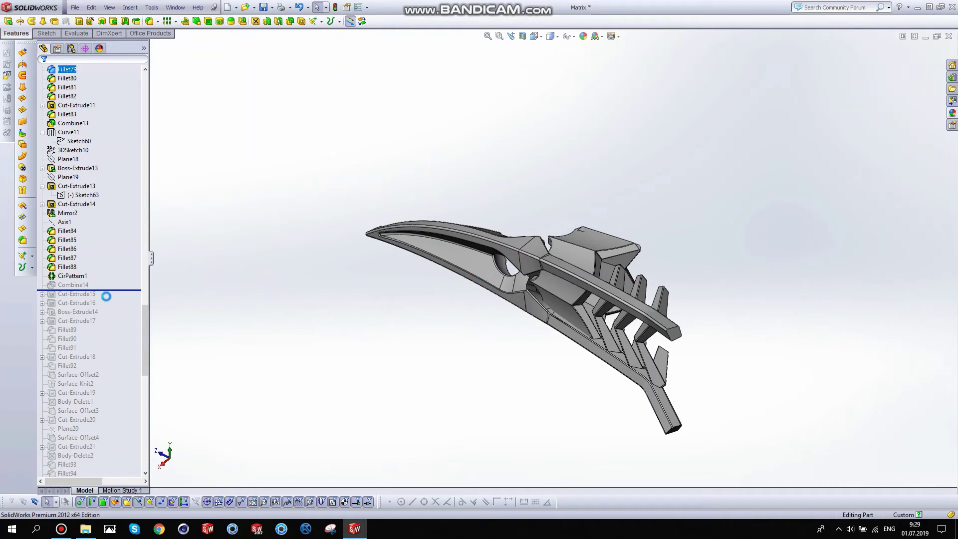
scroll(110, 277, down, 2)
drag(116, 253, 118, 268)
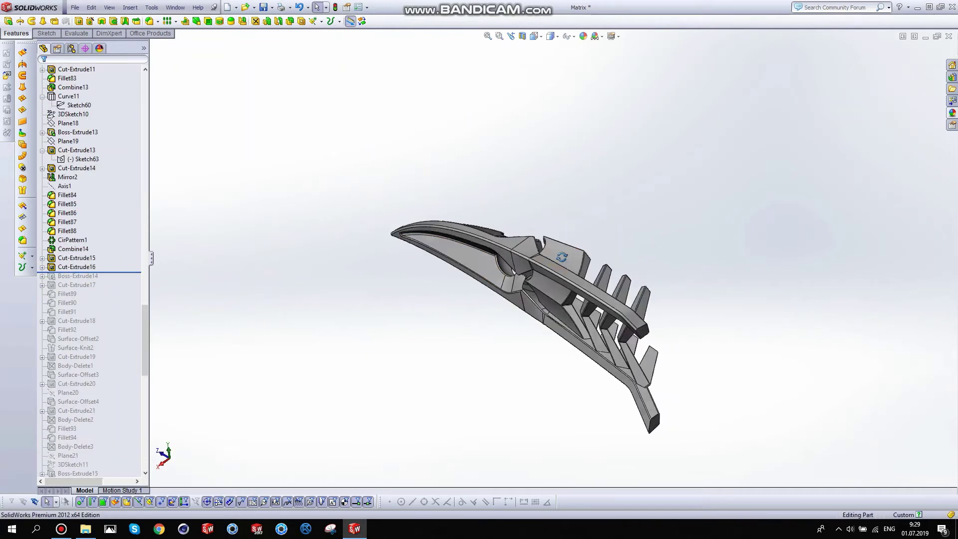
mouse_move(439, 280)
middle_down()
mouse_move(492, 294)
mouse_move(609, 279)
middle_up()
scroll(494, 280, down, 5)
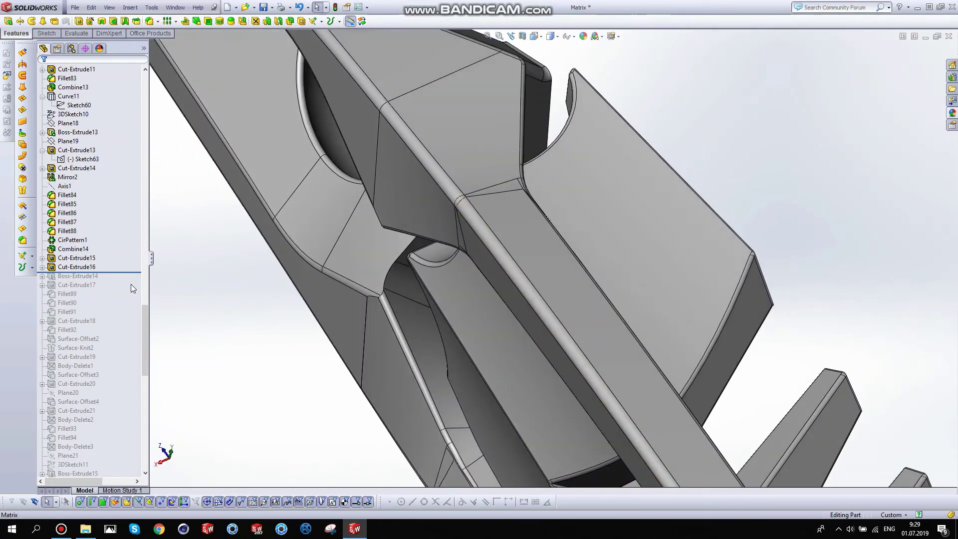
click(85, 258)
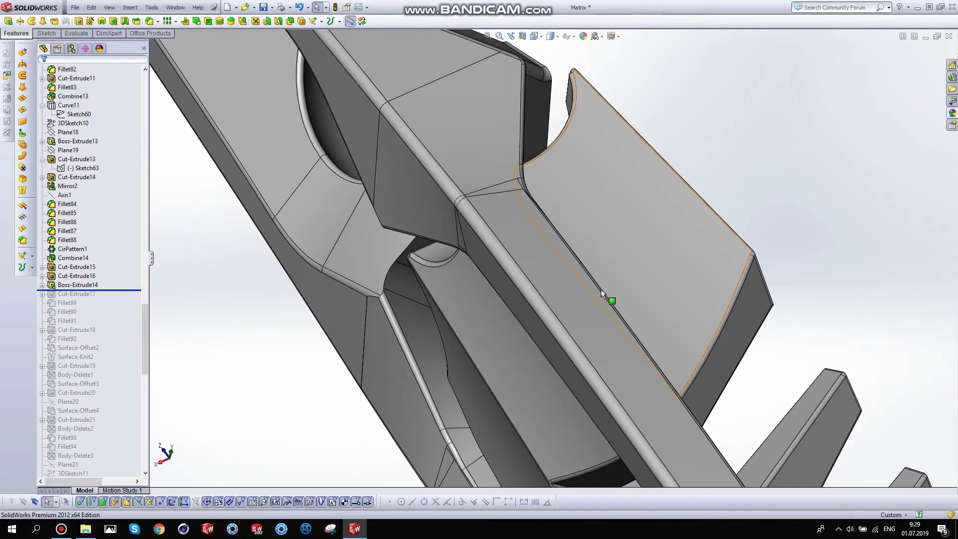
scroll(587, 295, up, 3)
mouse_move(587, 295)
middle_down()
mouse_move(654, 332)
mouse_move(720, 325)
mouse_move(533, 278)
middle_up()
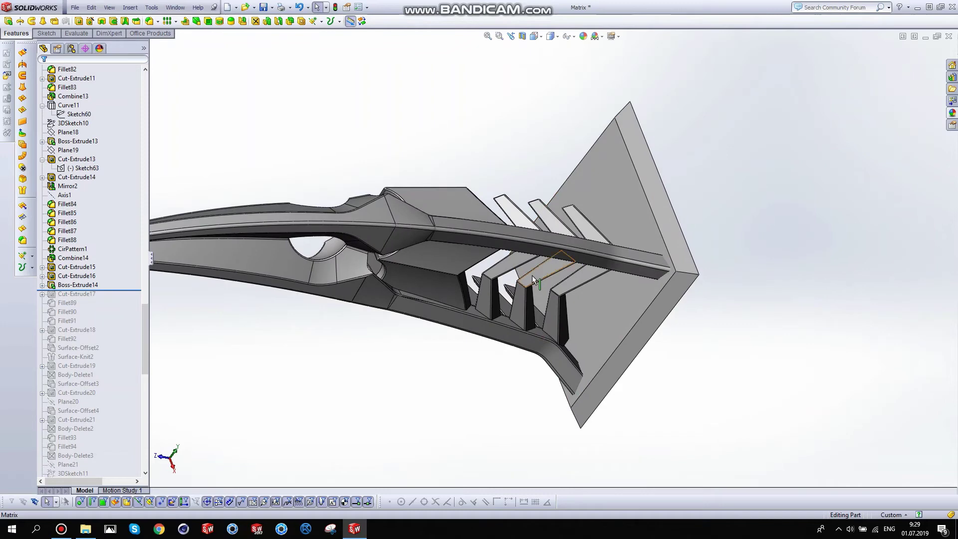
- Check the Boss-Extrude14 plate dimensions and re-confirm Cut-Extrude17 as Through All with 30° draft
double_click(55, 285)
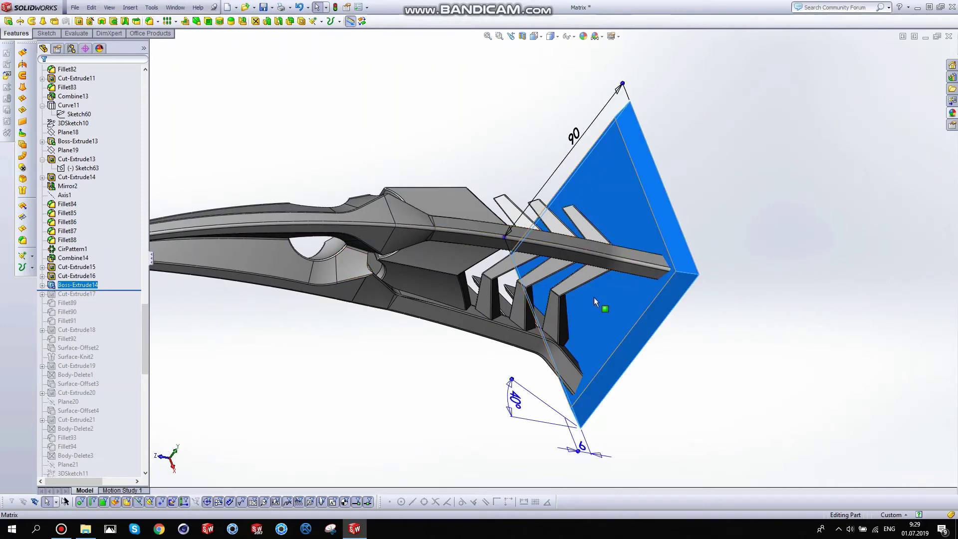
mouse_move(594, 297)
middle_down()
mouse_move(599, 430)
mouse_move(579, 429)
middle_up()
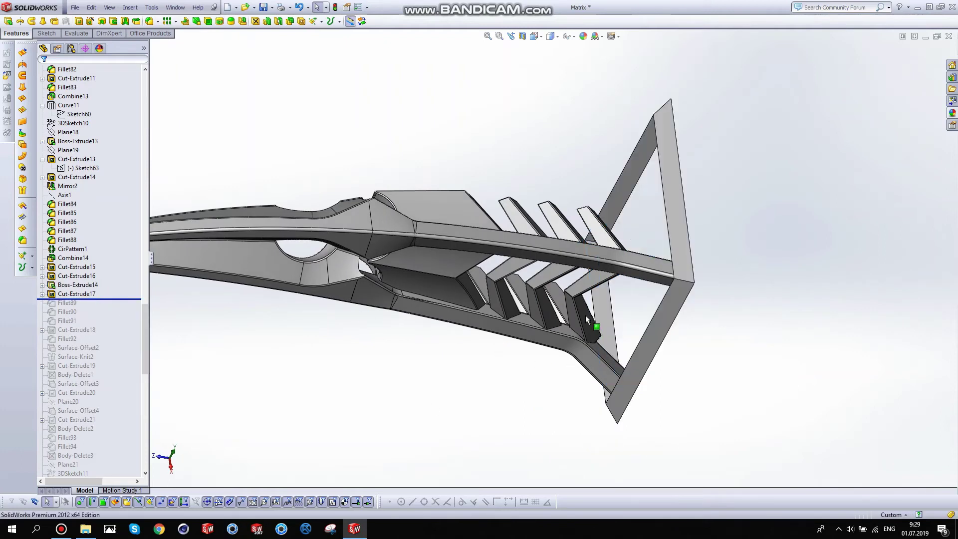
click(57, 296)
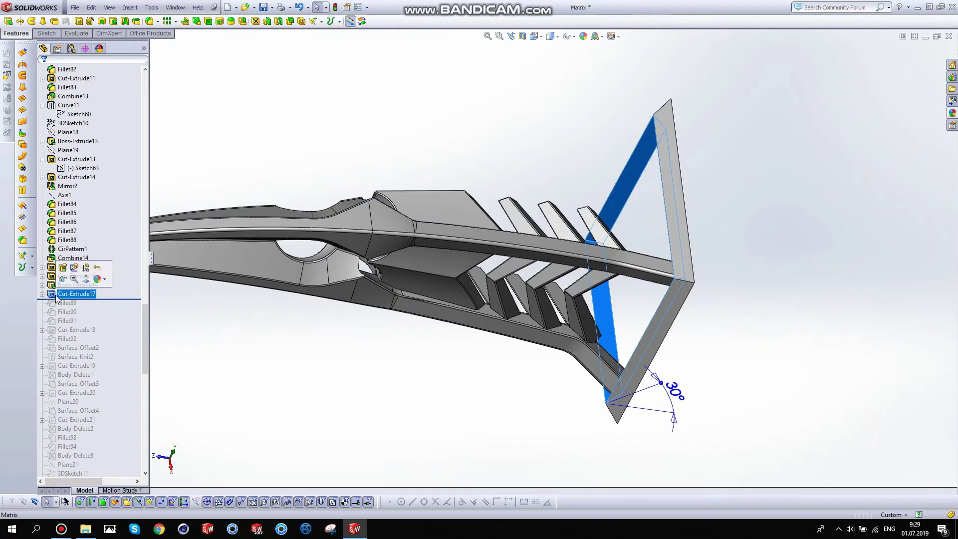
click(74, 268)
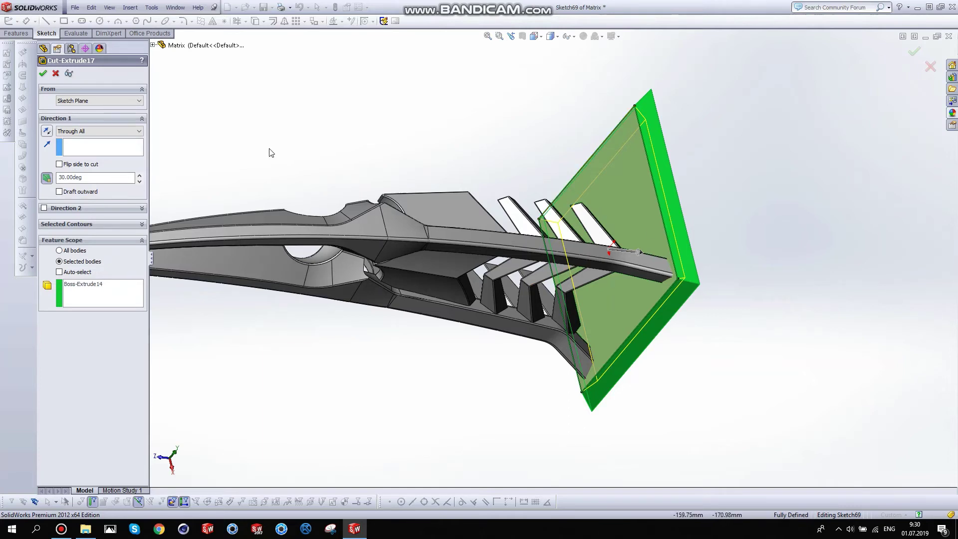
click(914, 53)
- Inspect the hollowed diamond frame and roll the history forward through Fillet91
mouse_move(646, 259)
middle_down()
mouse_move(582, 178)
mouse_move(620, 160)
middle_up()
scroll(504, 234, down, 5)
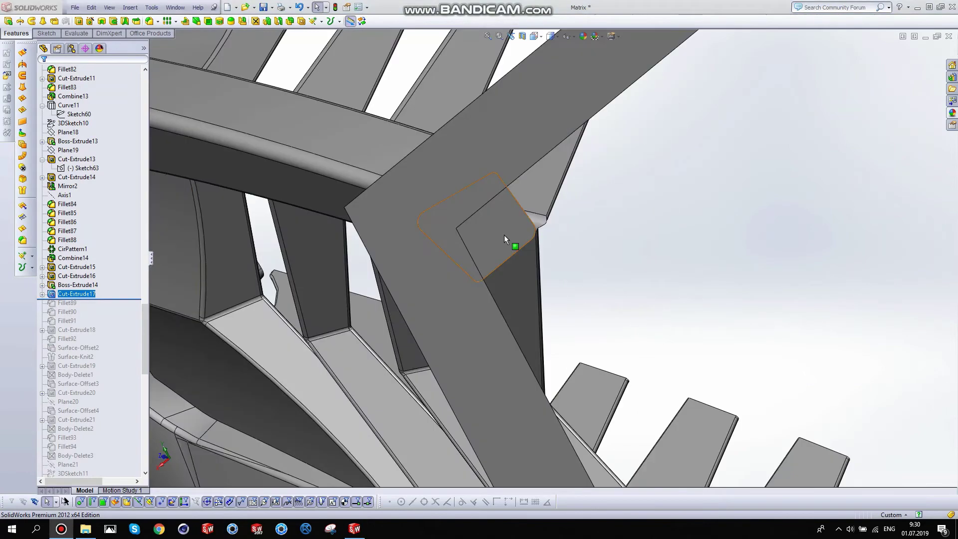
scroll(504, 235, up, 5)
mouse_move(550, 262)
middle_down()
mouse_move(644, 257)
mouse_move(660, 283)
mouse_move(625, 282)
middle_up()
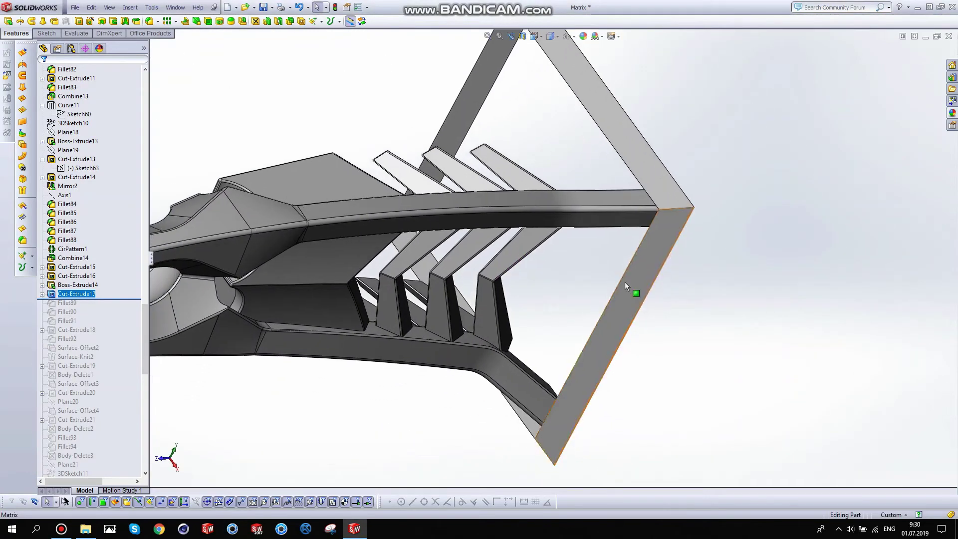
drag(119, 300, 109, 326)
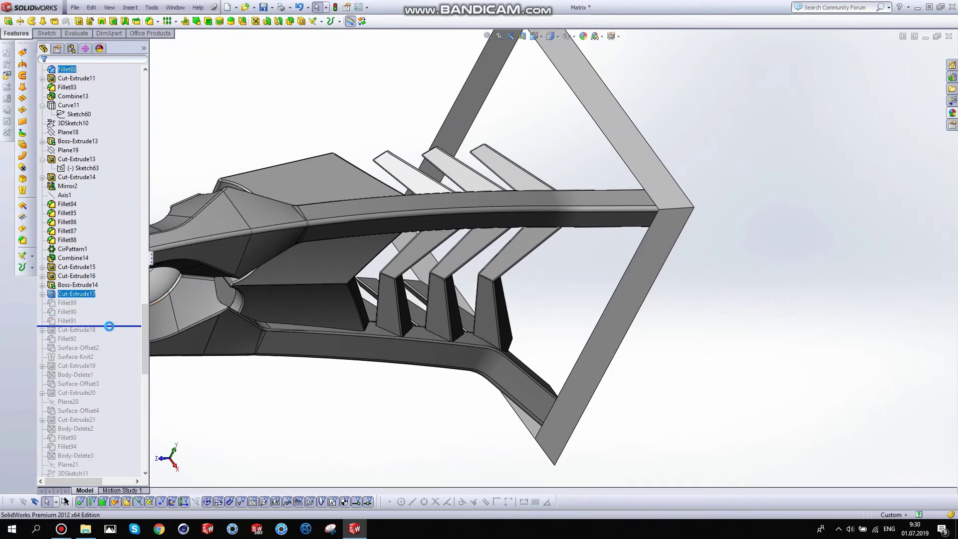
- Roll forward to include Cut-Extrude18 and inspect its dimensions and the ball joint
scroll(558, 258, down, 5)
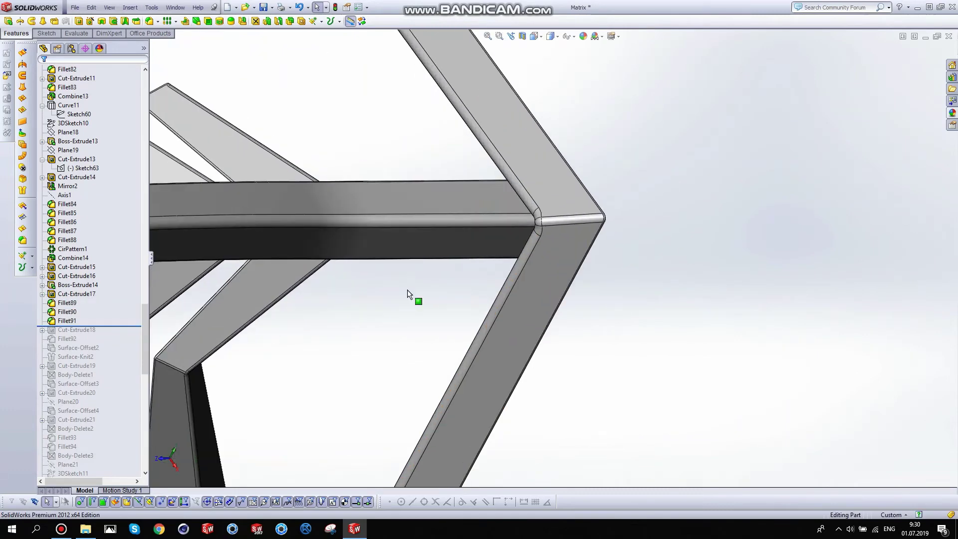
drag(107, 326, 106, 334)
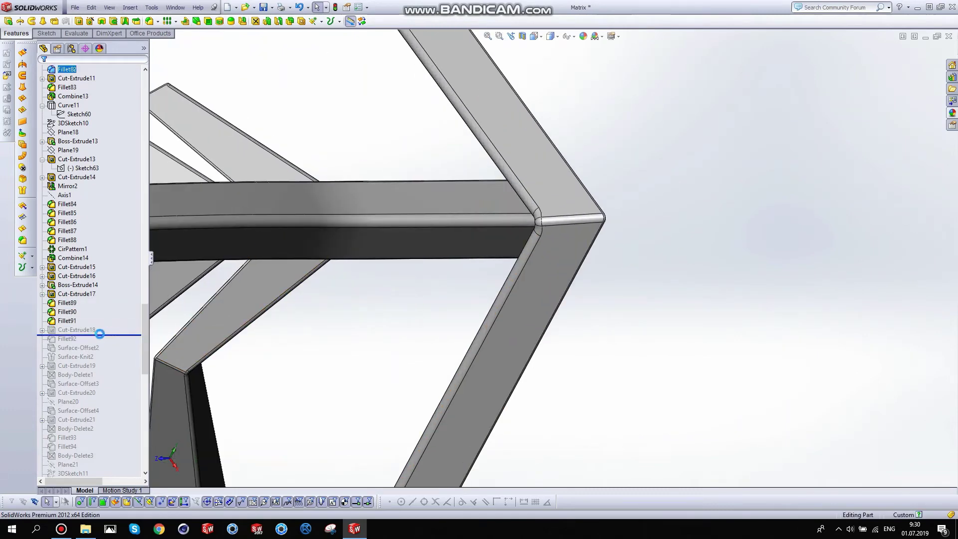
click(85, 329)
scroll(367, 325, up, 5)
scroll(529, 265, up, 2)
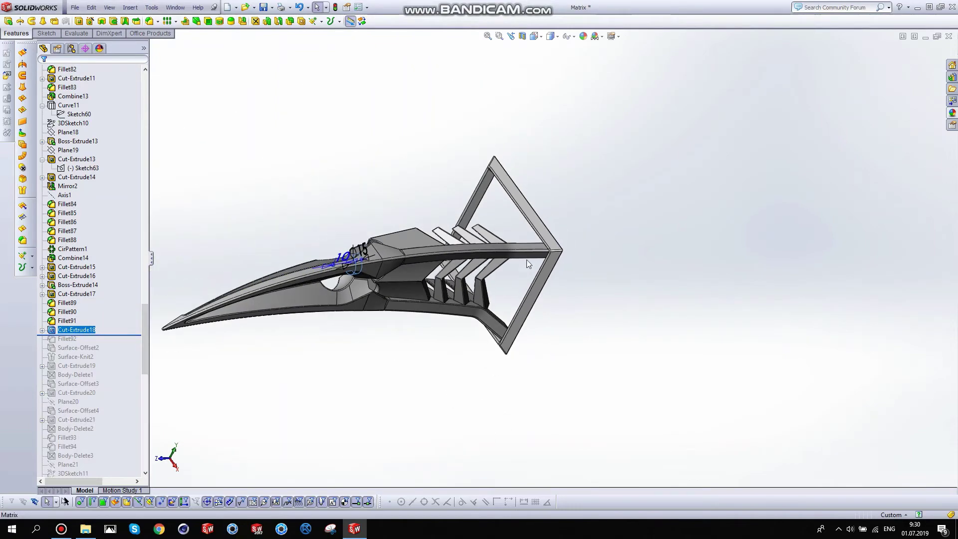
mouse_move(526, 260)
middle_down()
mouse_move(376, 330)
mouse_move(417, 368)
mouse_move(389, 295)
middle_up()
scroll(380, 280, down, 5)
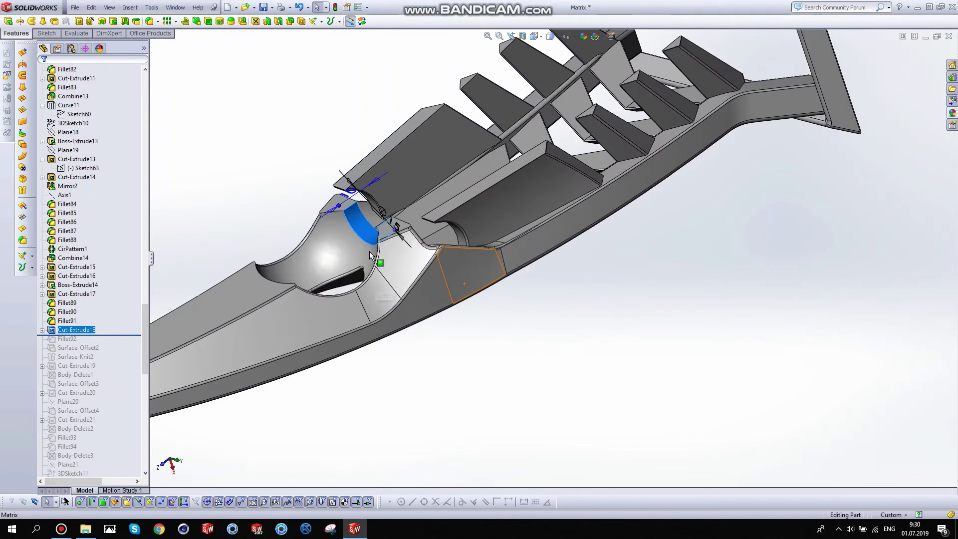
mouse_move(369, 251)
middle_down()
mouse_move(387, 245)
mouse_move(368, 209)
mouse_move(552, 316)
mouse_move(506, 438)
mouse_move(335, 336)
mouse_move(319, 314)
middle_up()
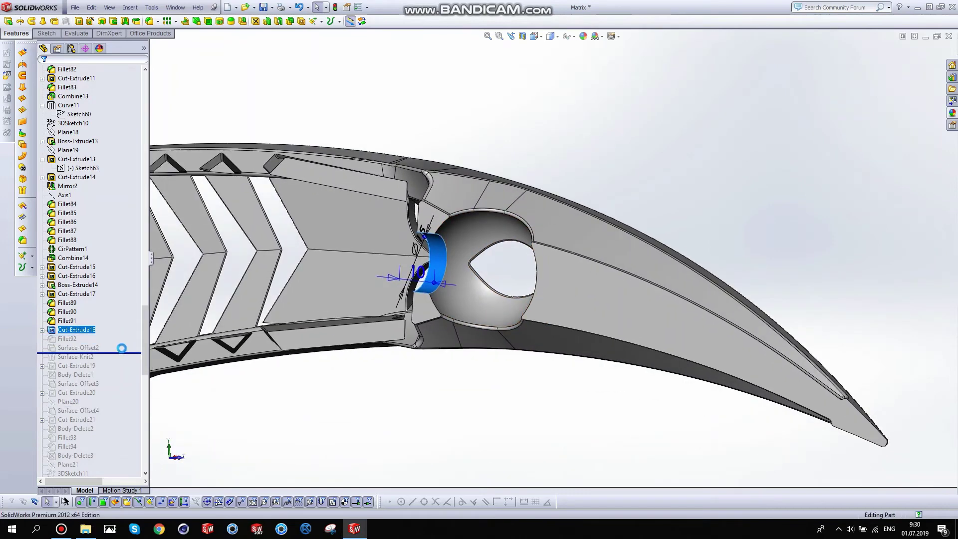
- Confirm Surface-Offset2 as a 0.45 mm offset of the three blade faces
mouse_move(452, 246)
middle_down()
mouse_move(494, 256)
mouse_move(504, 289)
mouse_move(449, 289)
mouse_move(437, 175)
mouse_move(274, 190)
mouse_move(537, 321)
mouse_move(516, 281)
mouse_move(534, 257)
mouse_move(460, 259)
middle_up()
click(449, 289)
scroll(415, 211, down, 3)
scroll(415, 211, down, 3)
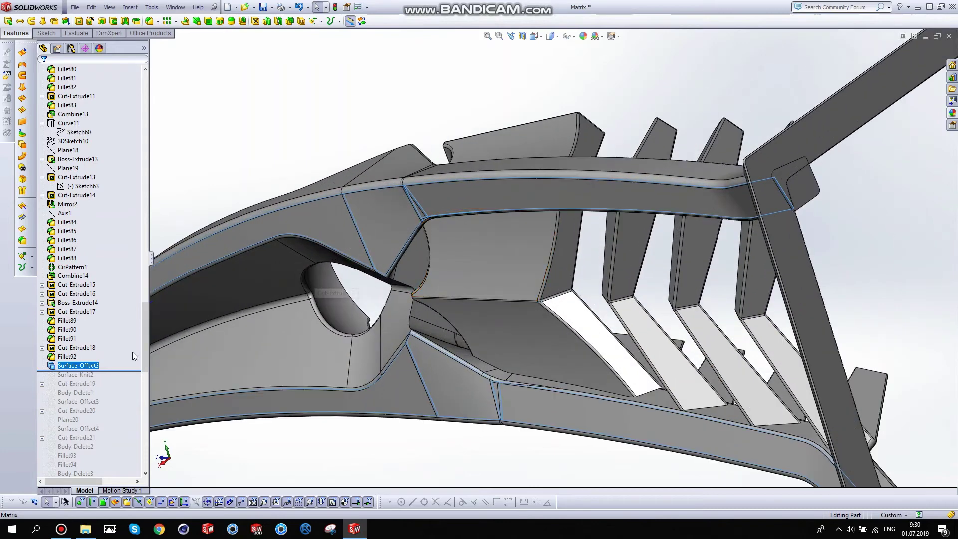
click(55, 363)
click(64, 340)
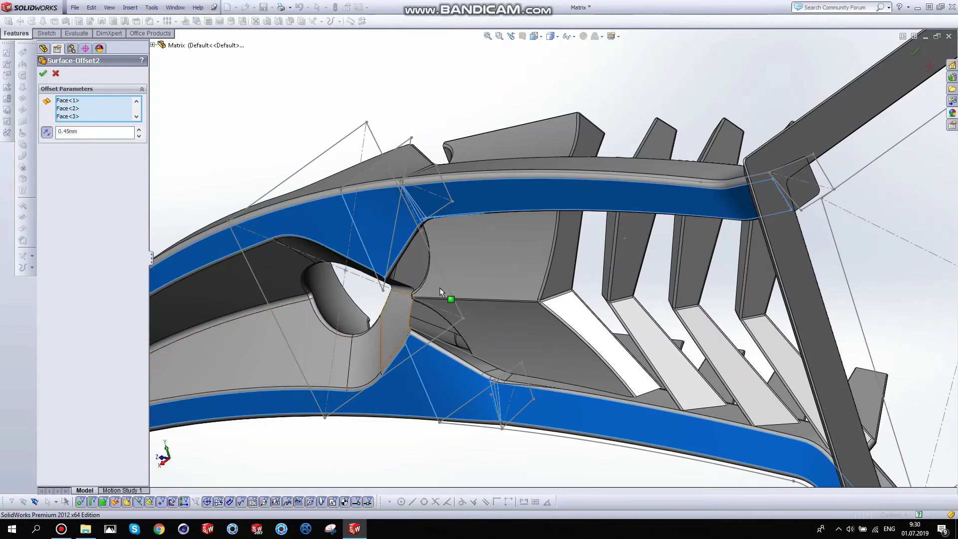
mouse_move(439, 288)
middle_down()
mouse_move(490, 271)
mouse_move(443, 299)
middle_up()
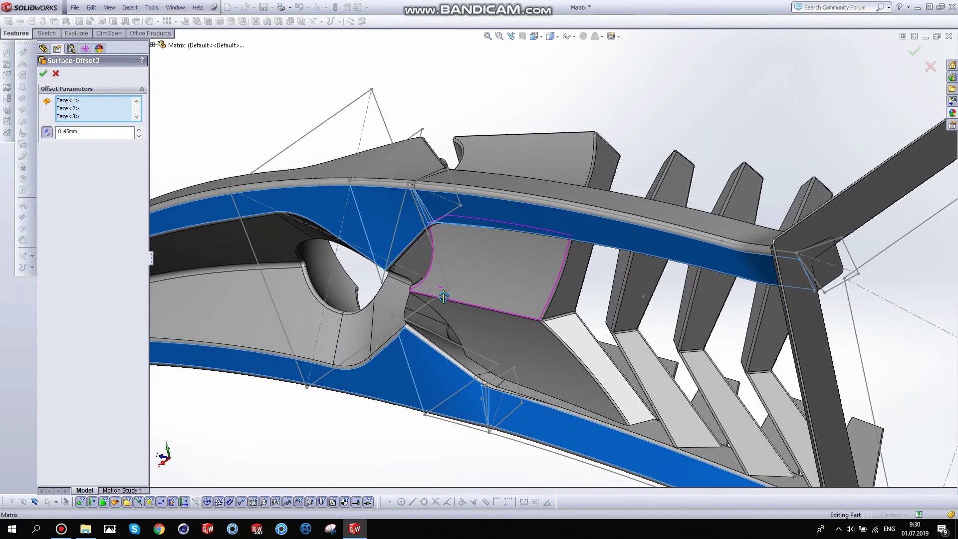
key(Return)
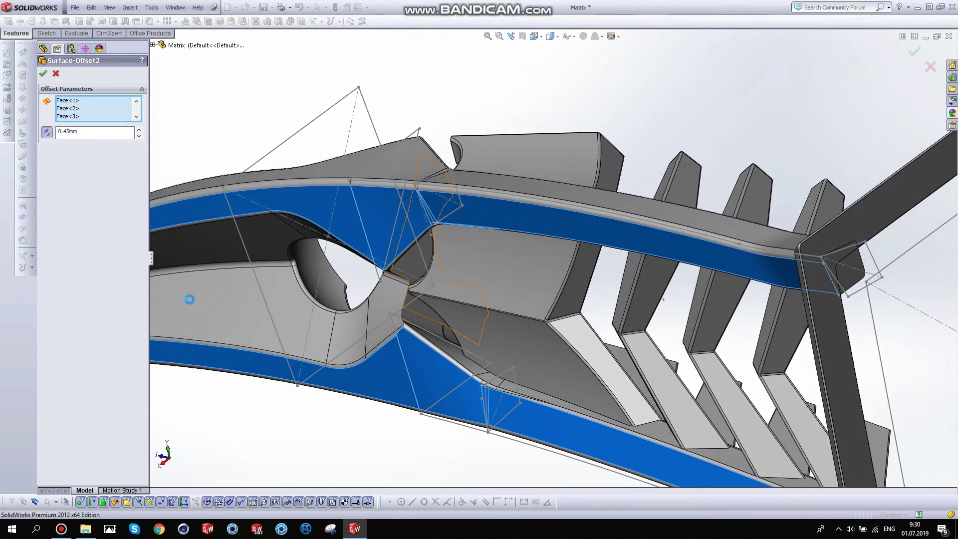
- Reopen Surface-Offset2 to double-check its offset settings
scroll(92, 374, down, 5)
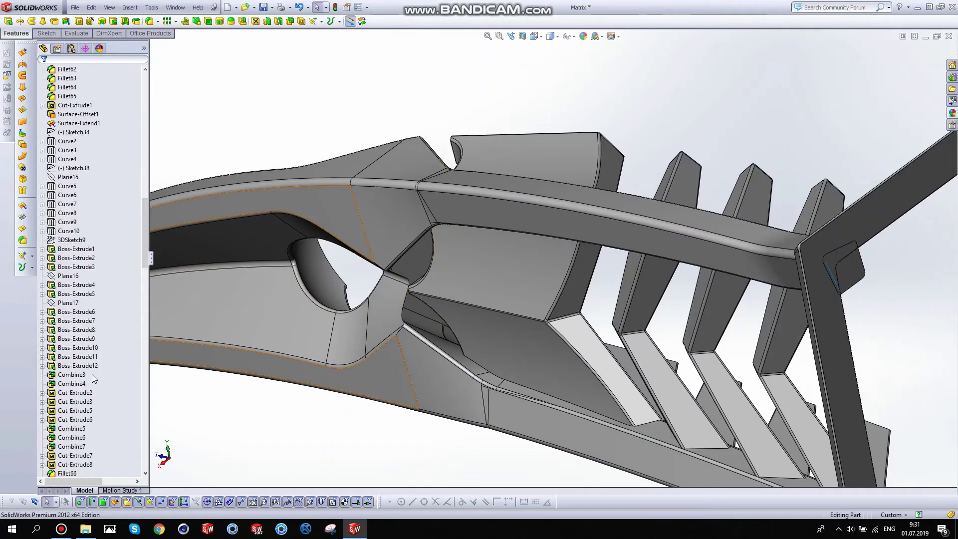
scroll(92, 374, down, 5)
scroll(92, 375, down, 5)
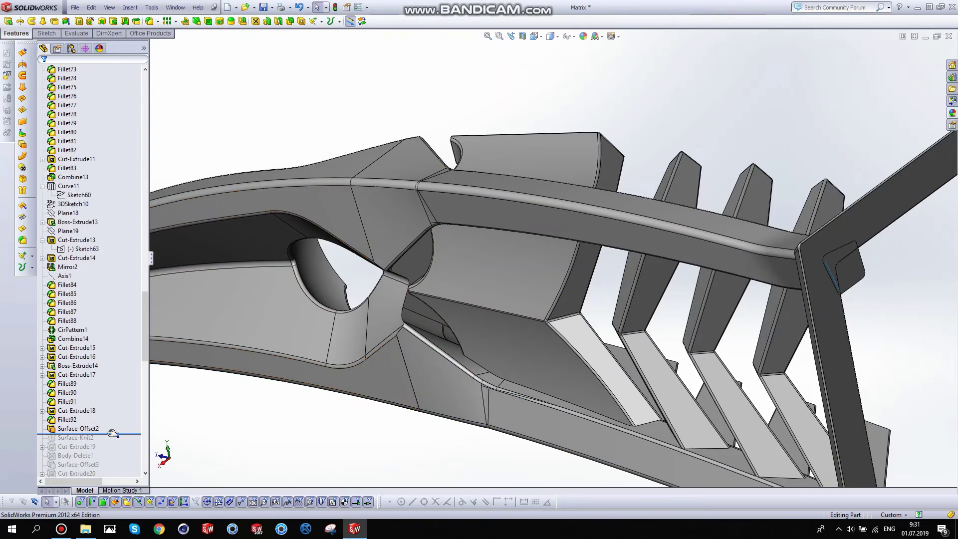
click(80, 428)
click(75, 396)
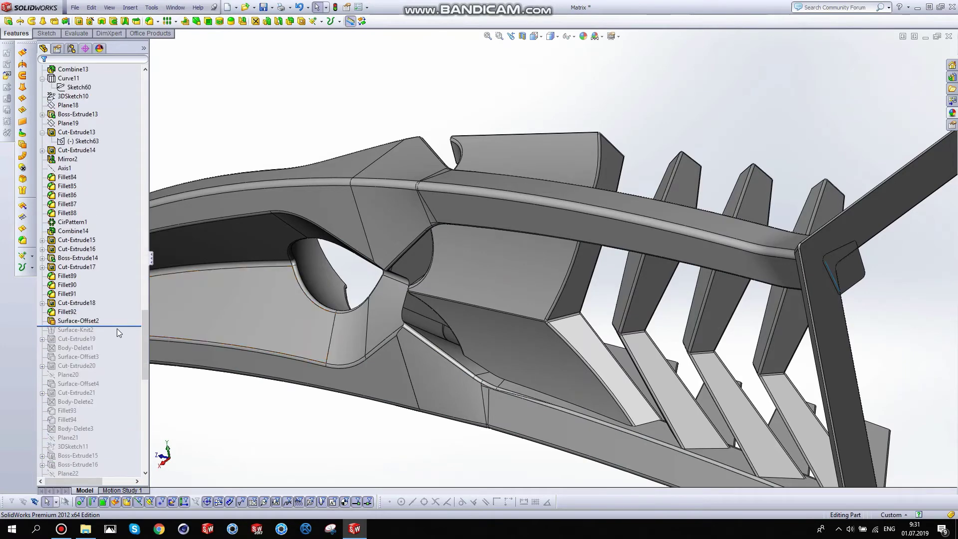
- Roll forward past Surface-Knit2 to Cut-Extrude19 and expand it to show Sketch71
drag(116, 326, 124, 334)
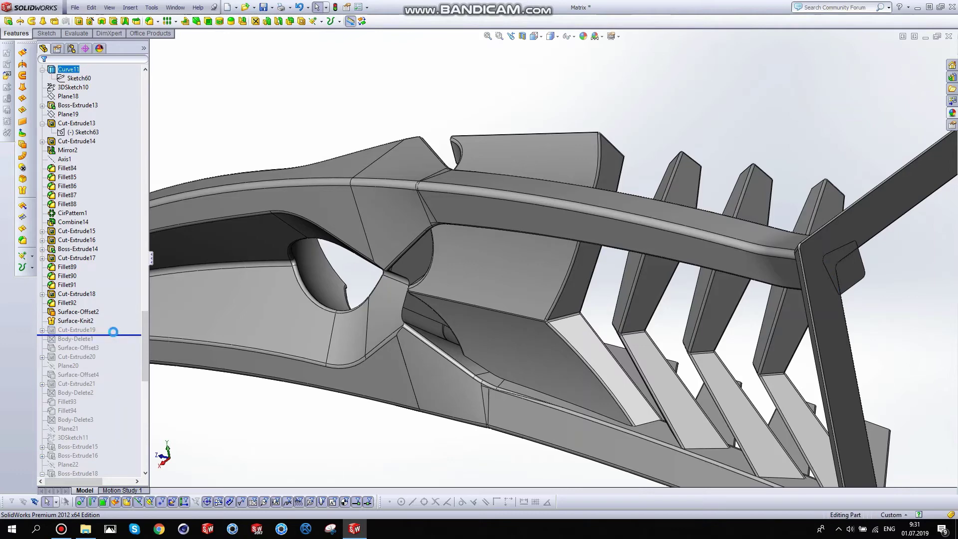
click(88, 329)
key(f)
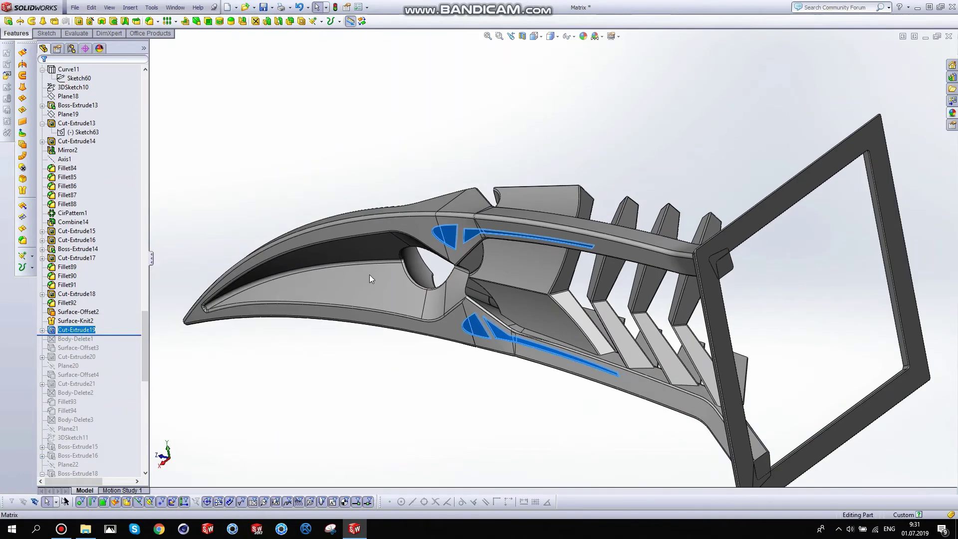
ctrl+click(78, 312)
click(42, 330)
- Edit Sketch71 to review its two mirrored triangle-and-slot outlines on the blade arms
click(85, 339)
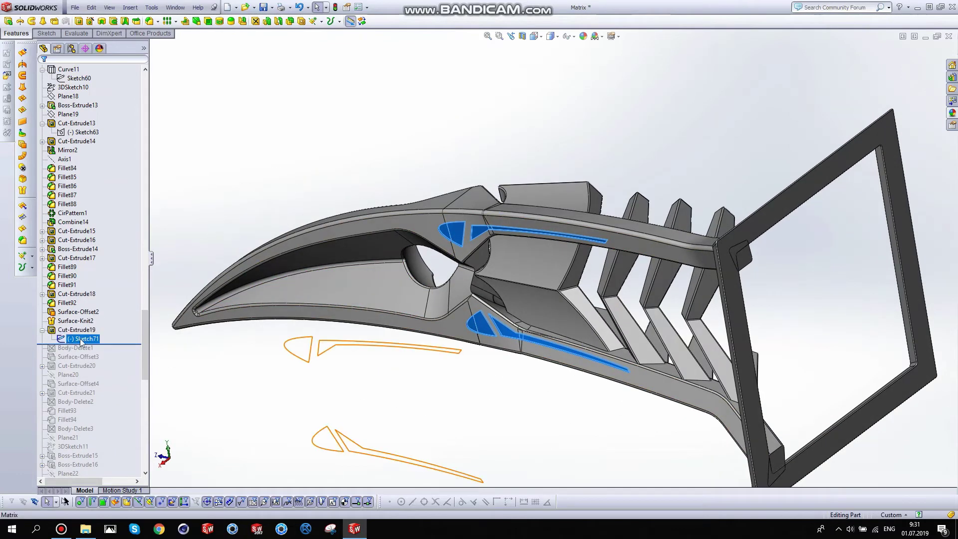
mouse_move(404, 326)
middle_down()
mouse_move(358, 290)
mouse_move(499, 323)
middle_up()
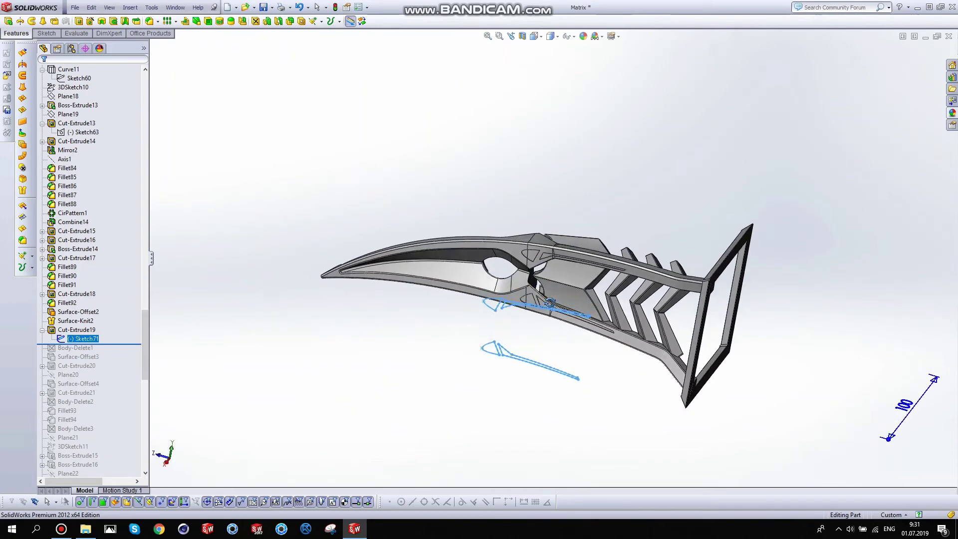
scroll(503, 325, down, 5)
scroll(504, 324, down, 3)
click(70, 339)
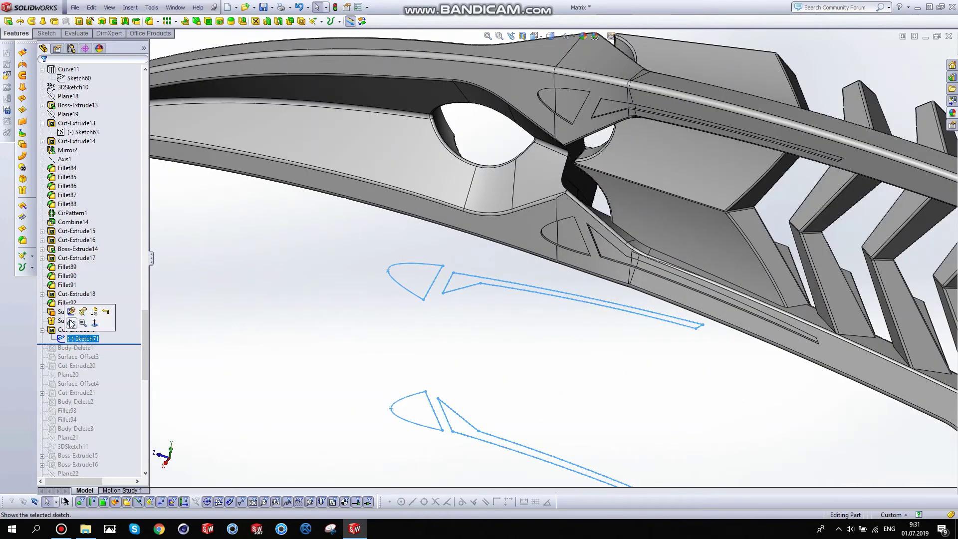
click(72, 314)
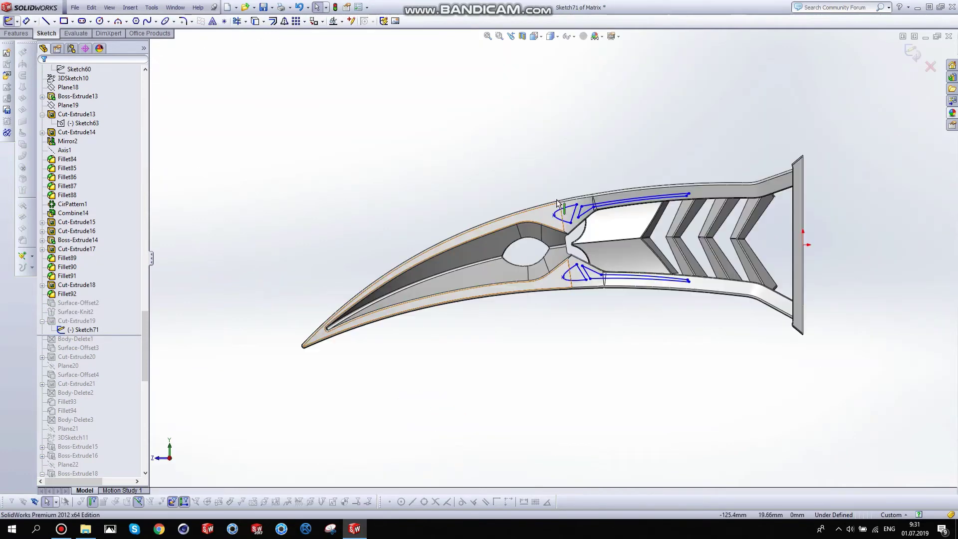
scroll(604, 220, down, 2)
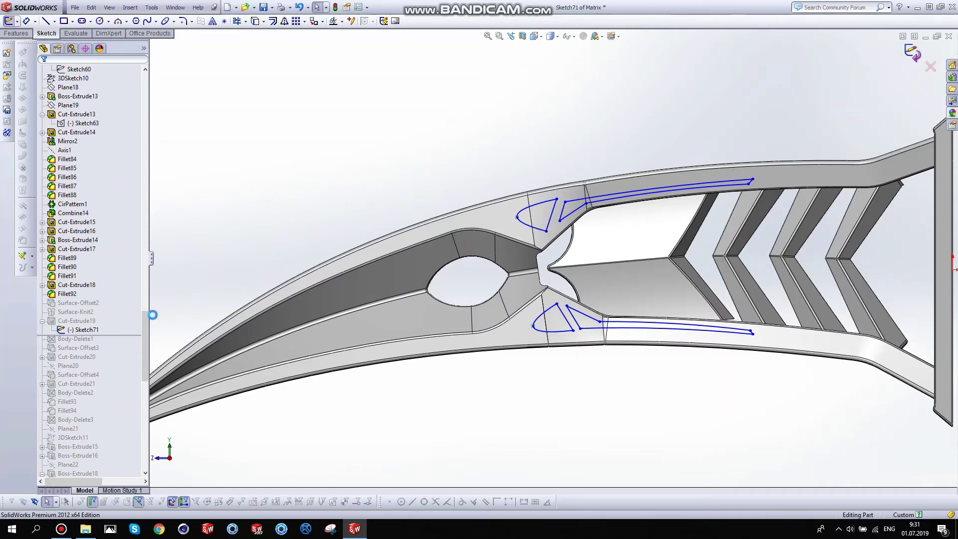
- Exit Sketch71 to rebuild Cut-Extrude19 and inspect the new recess
click(544, 221)
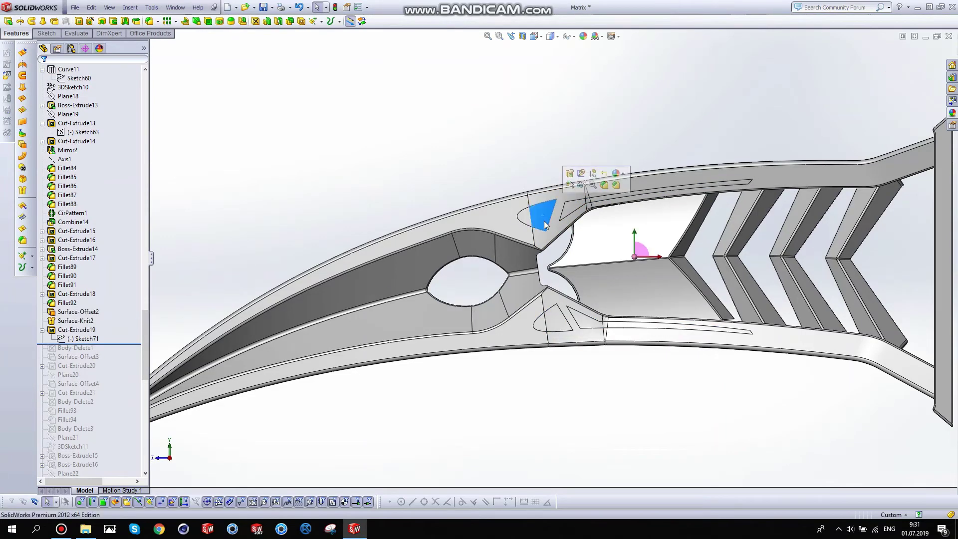
middle_drag(544, 220, 511, 295)
scroll(501, 267, down, 3)
scroll(501, 267, down, 3)
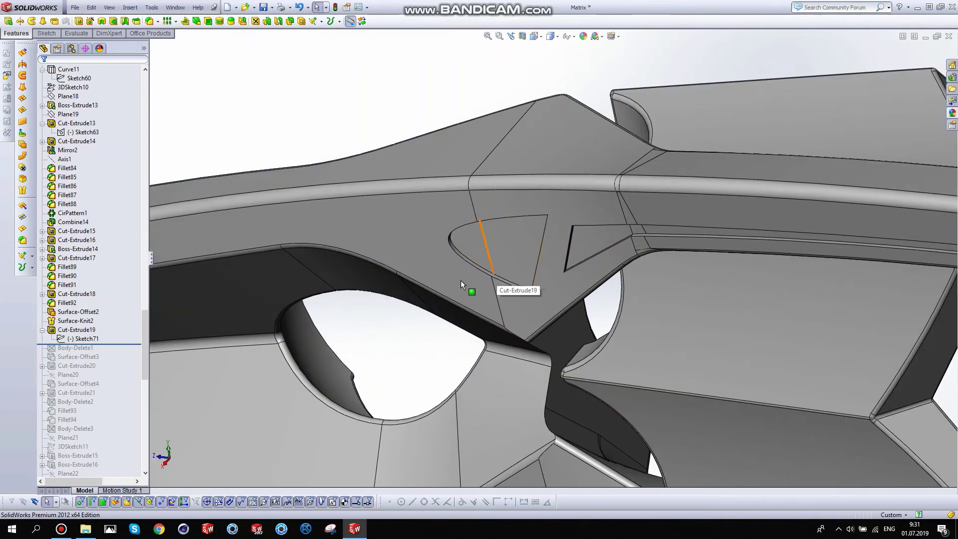
click(80, 312)
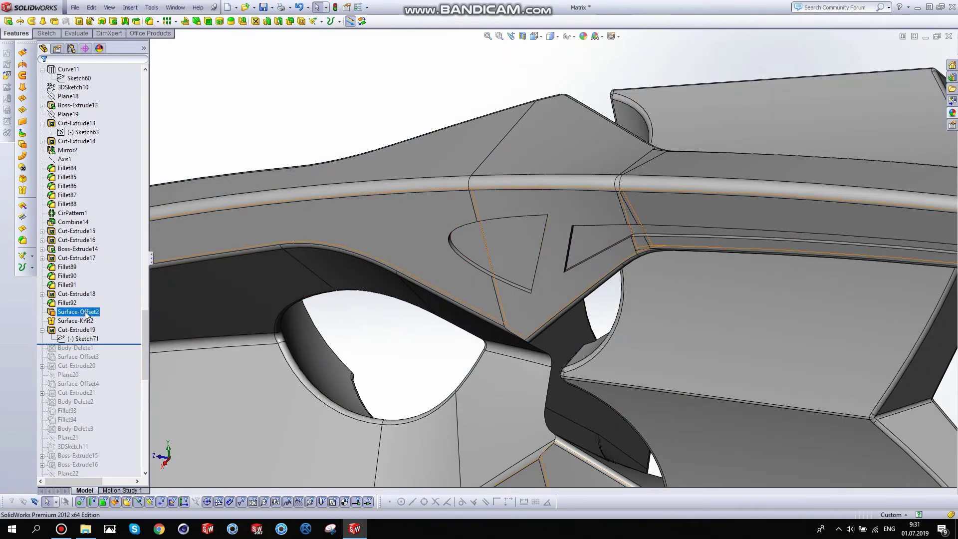
key(Escape)
middle_drag(531, 269, 504, 281)
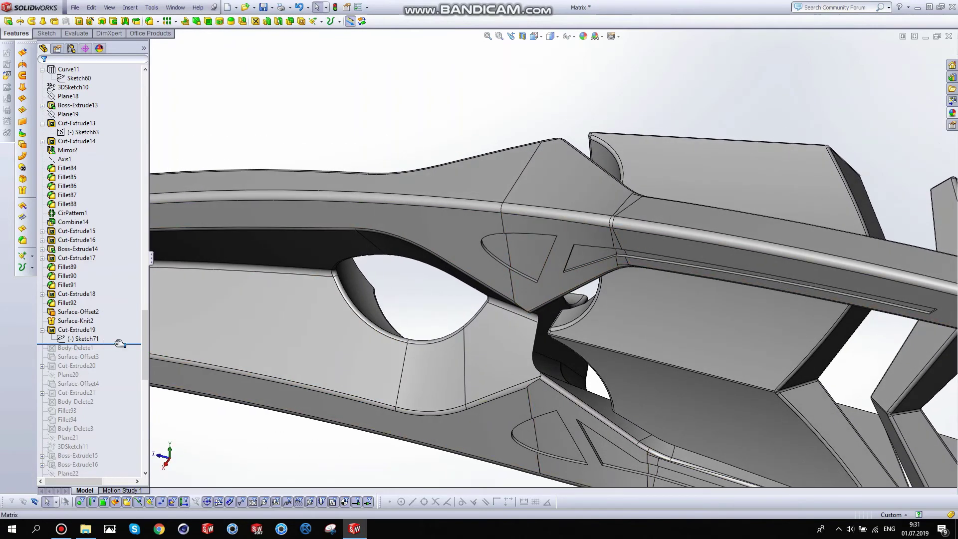
- Roll forward through Cut-Extrude20–21, Body-Delete2 and Fillet93–94, checking the R0.50 fillets
drag(116, 344, 113, 352)
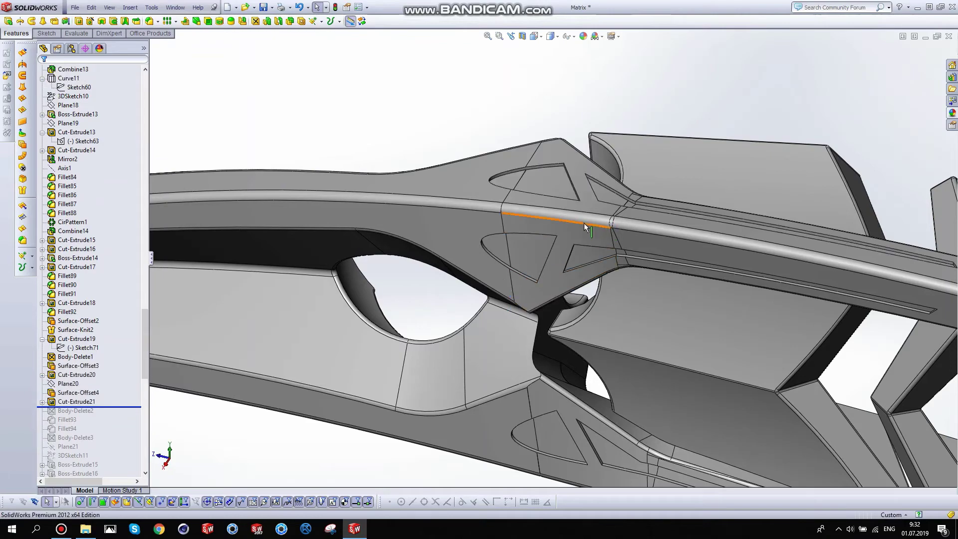
mouse_move(574, 224)
middle_down()
mouse_move(630, 113)
mouse_move(610, 278)
mouse_move(574, 350)
middle_up()
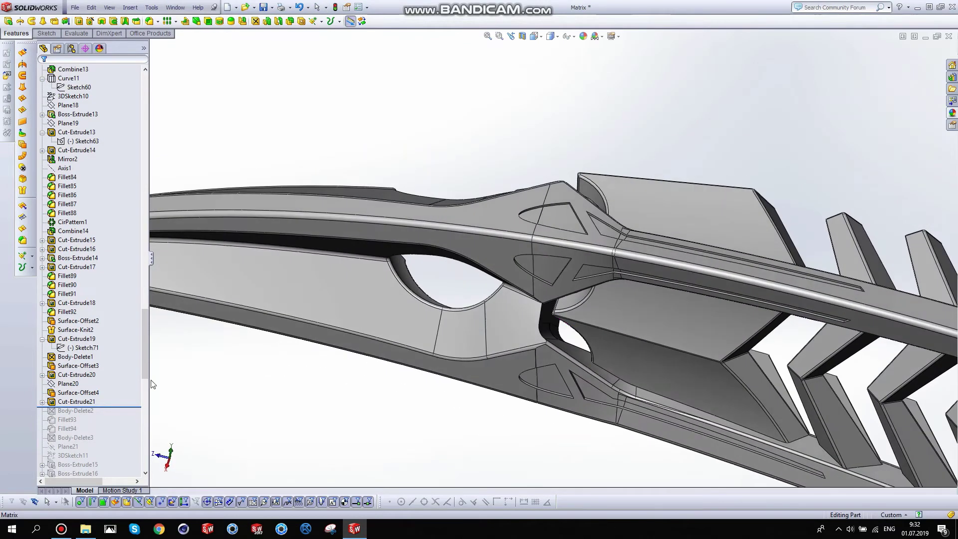
scroll(108, 388, down, 2)
drag(119, 354, 116, 378)
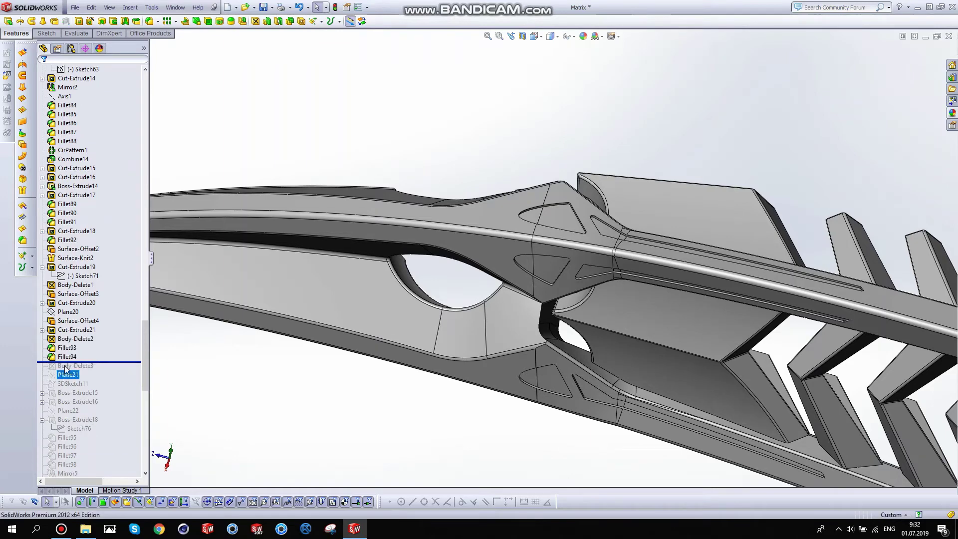
click(67, 356)
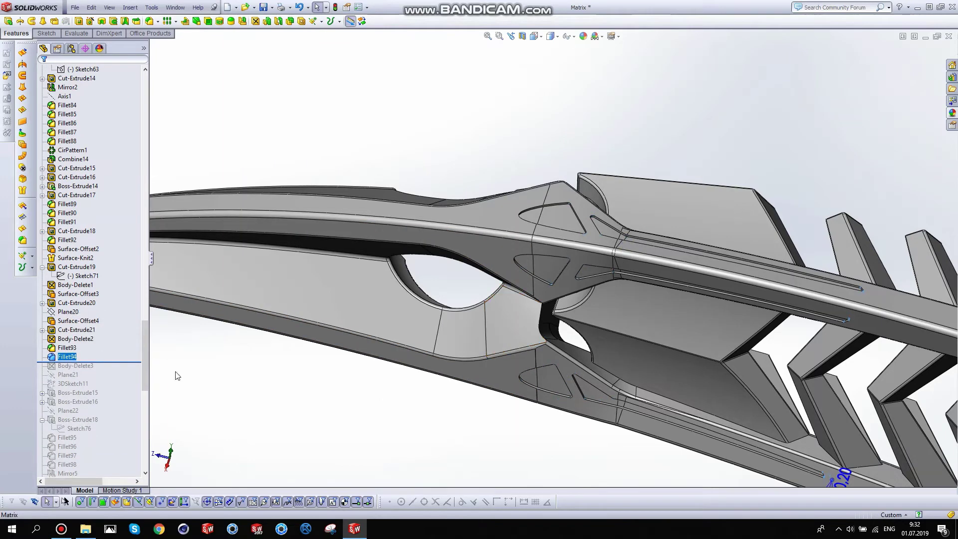
click(63, 351)
scroll(701, 248, down, 3)
scroll(587, 219, down, 3)
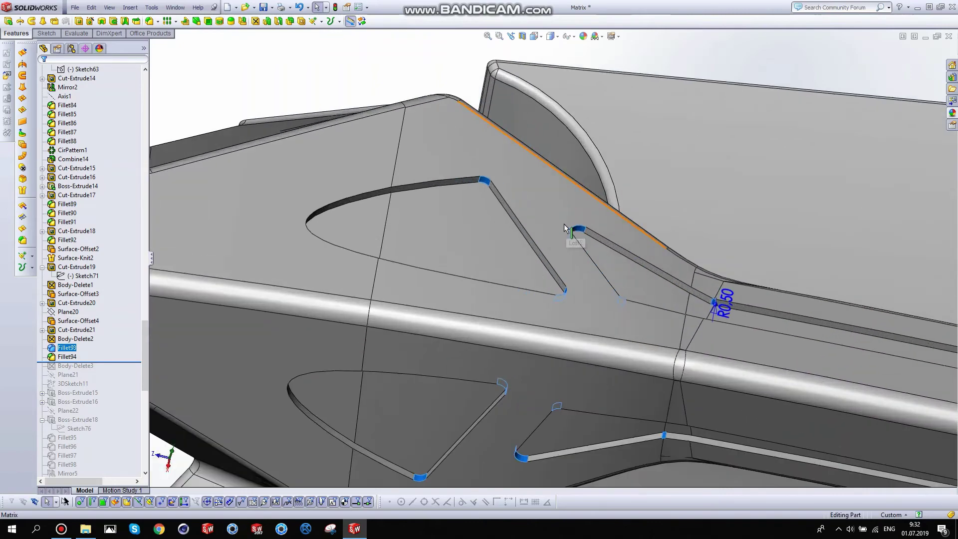
scroll(564, 224, down, 3)
mouse_move(608, 330)
ctrl+middle_down()
mouse_move(534, 276)
mouse_move(472, 319)
ctrl+middle_up()
scroll(533, 278, up, 5)
key(Escape)
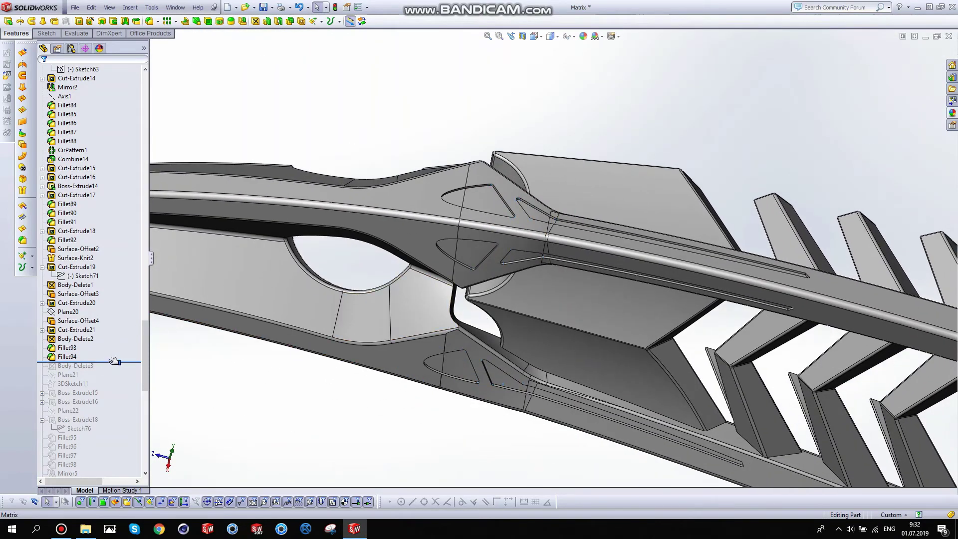
- Select Plane21 and view it against the square frame
scroll(95, 383, down, 1)
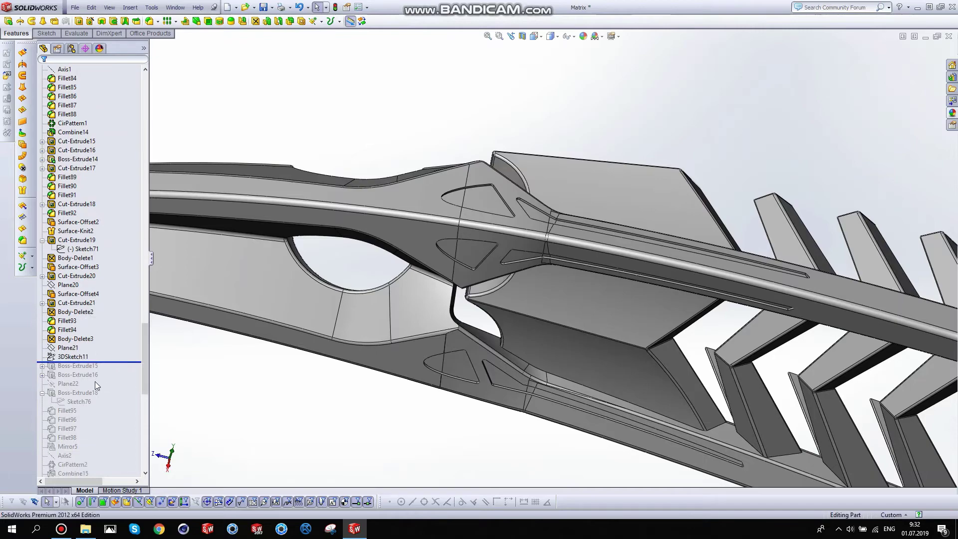
scroll(505, 314, up, 5)
mouse_move(505, 315)
middle_down()
mouse_move(738, 348)
mouse_move(728, 409)
mouse_move(616, 295)
mouse_move(623, 320)
mouse_move(589, 325)
mouse_move(597, 330)
mouse_move(170, 379)
middle_up()
scroll(712, 346, down, 3)
scroll(627, 333, up, 2)
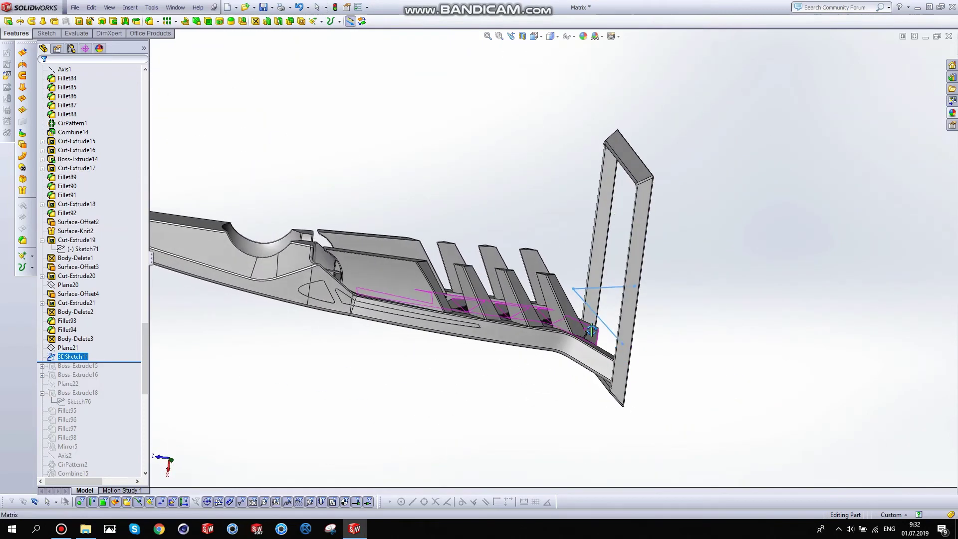
click(66, 348)
mouse_move(504, 260)
middle_down()
mouse_move(537, 248)
mouse_move(574, 279)
middle_up()
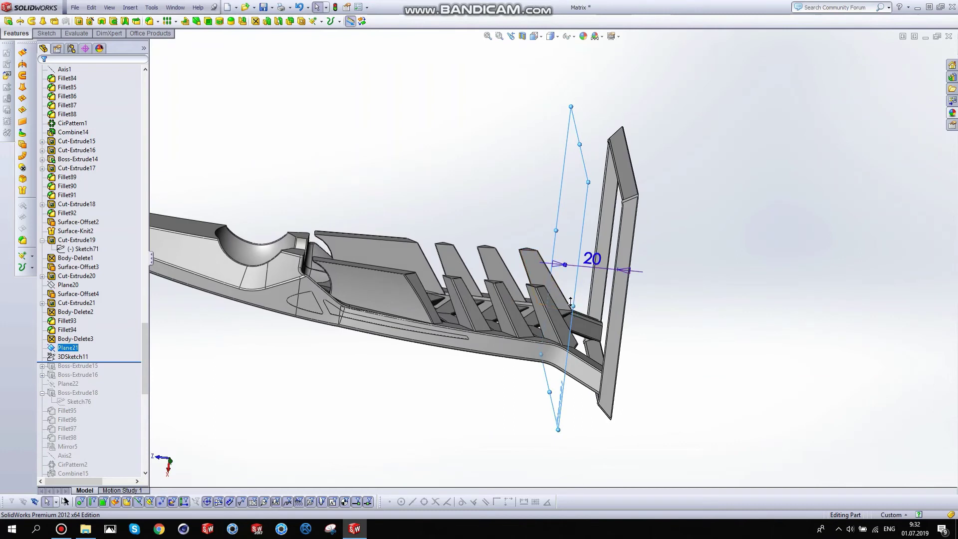
- Locate 3DSketch11, Sketch2, Loft3, Sketch12 and Combine10 on the model
click(69, 357)
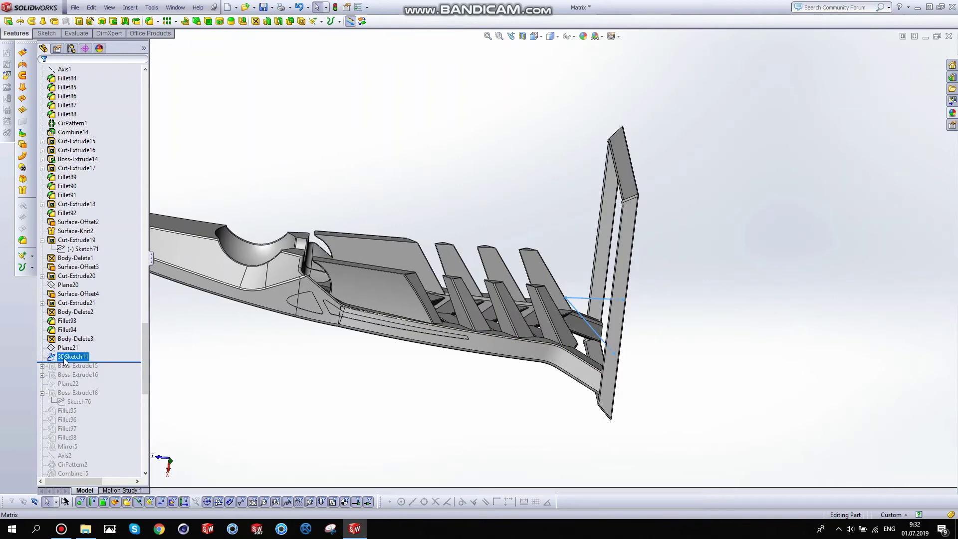
scroll(83, 145, up, 10)
scroll(83, 145, up, 10)
click(68, 169)
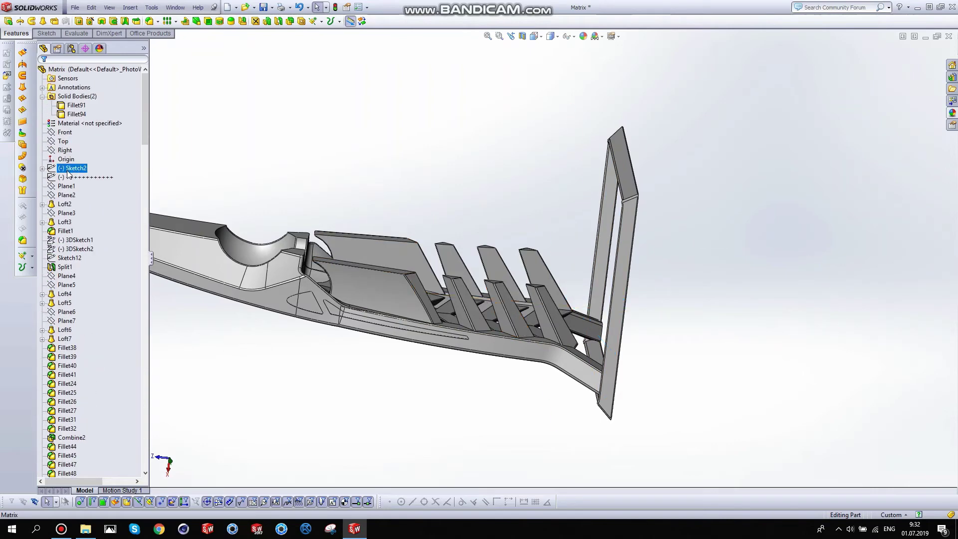
click(61, 223)
click(65, 258)
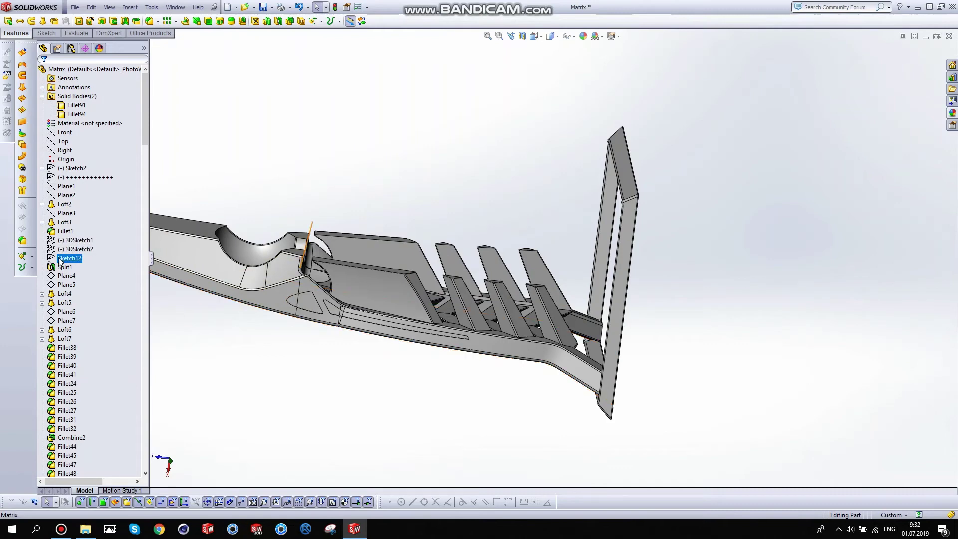
scroll(70, 344, down, 10)
scroll(73, 330, down, 10)
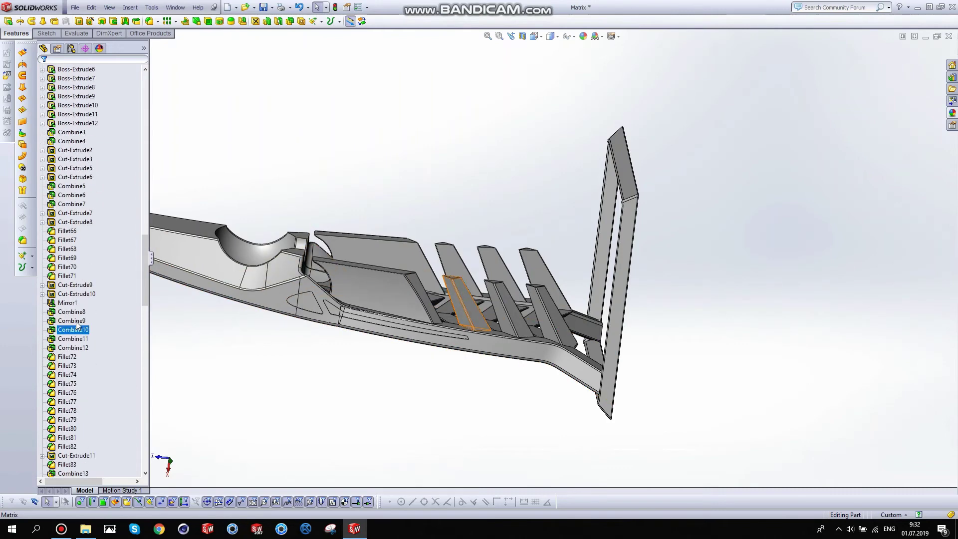
scroll(74, 321, down, 10)
click(75, 320)
- Reselect 3DSketch11 and open it for editing
scroll(76, 320, up, 8)
click(73, 212)
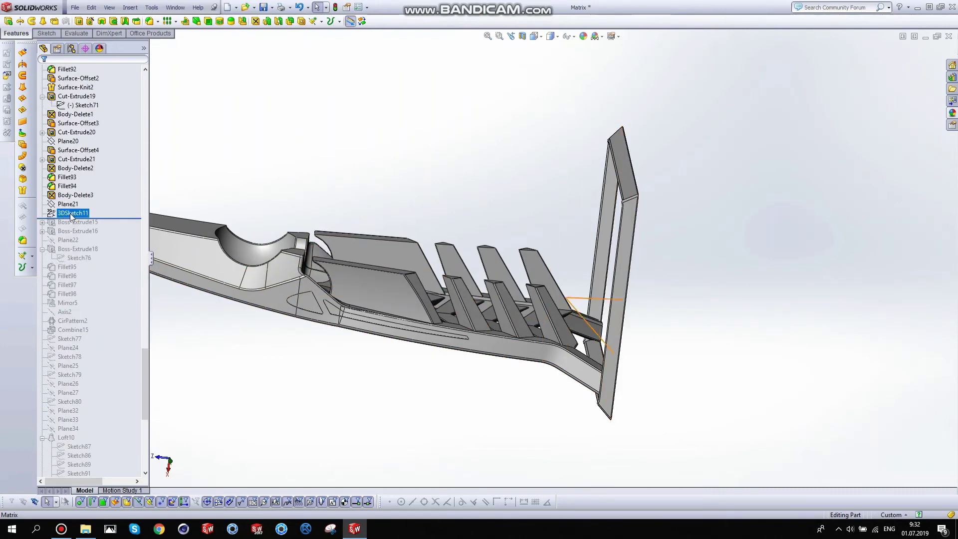
click(78, 192)
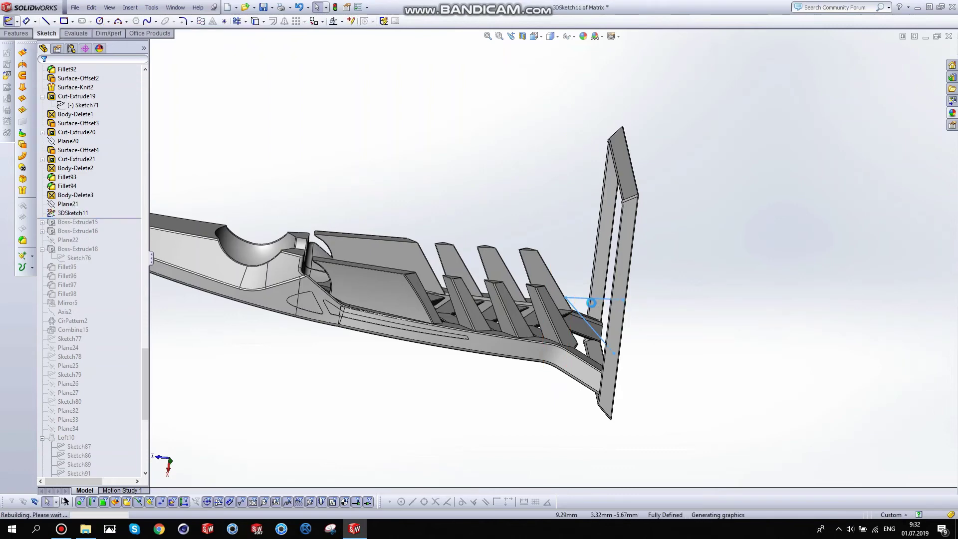
- Leave 3DSketch11 unchanged and select its two guide lines
middle_drag(587, 295, 622, 274)
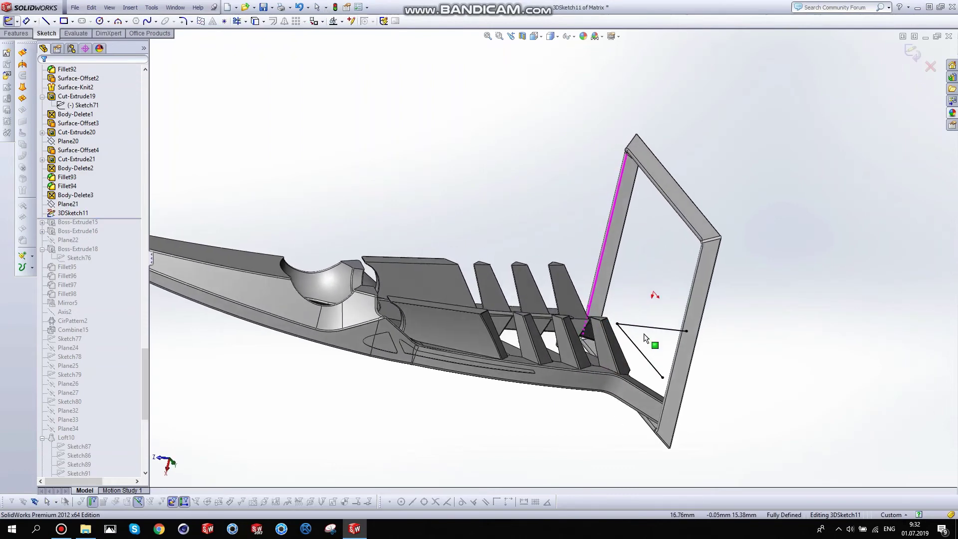
scroll(621, 331, down, 5)
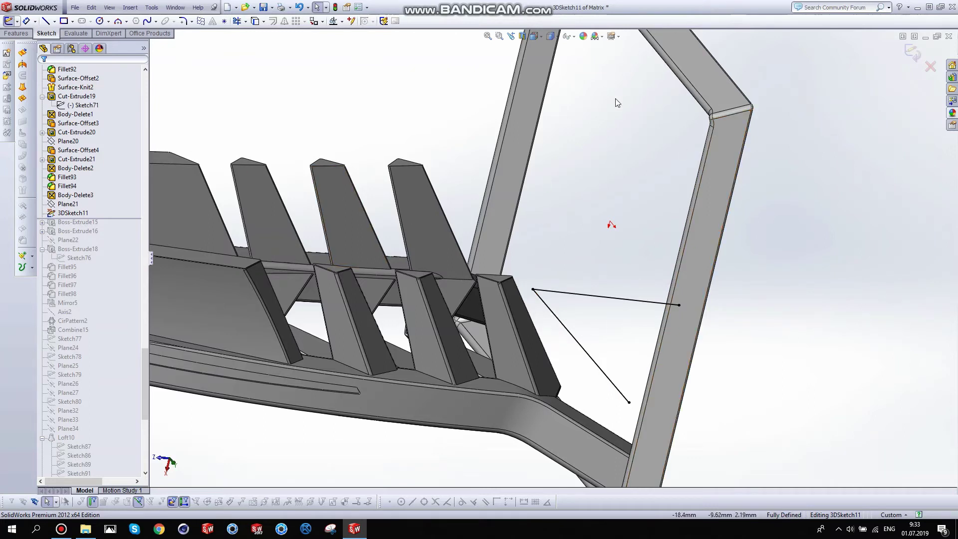
click(913, 56)
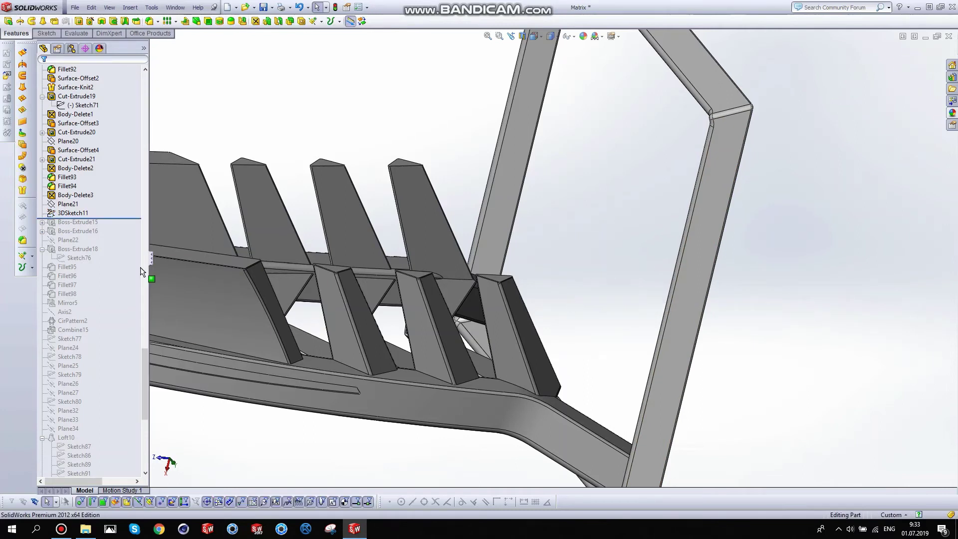
click(73, 213)
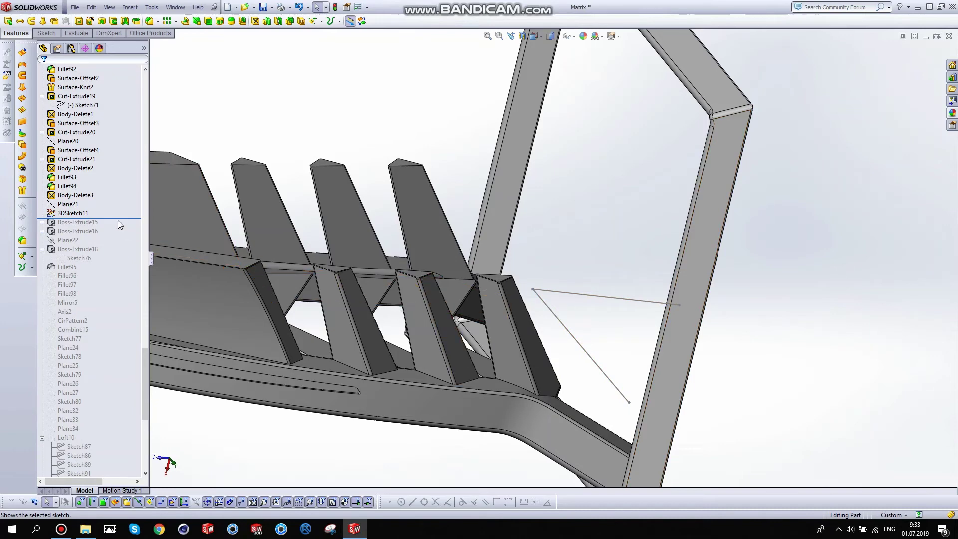
- Roll forward to include Boss-Extrude15 and inspect the ring and its Sketch74
drag(121, 220, 67, 225)
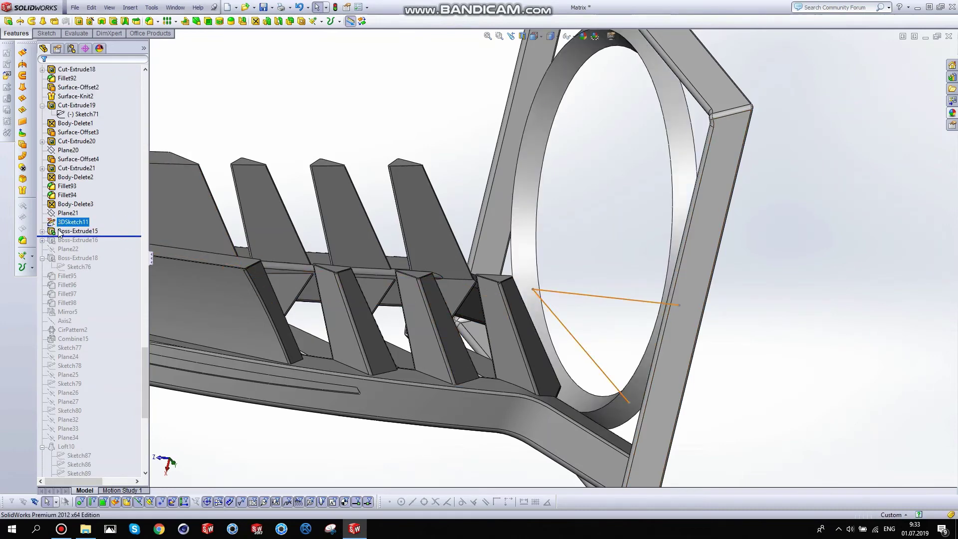
click(65, 222)
mouse_move(574, 279)
middle_down()
mouse_move(631, 304)
mouse_move(559, 289)
middle_up()
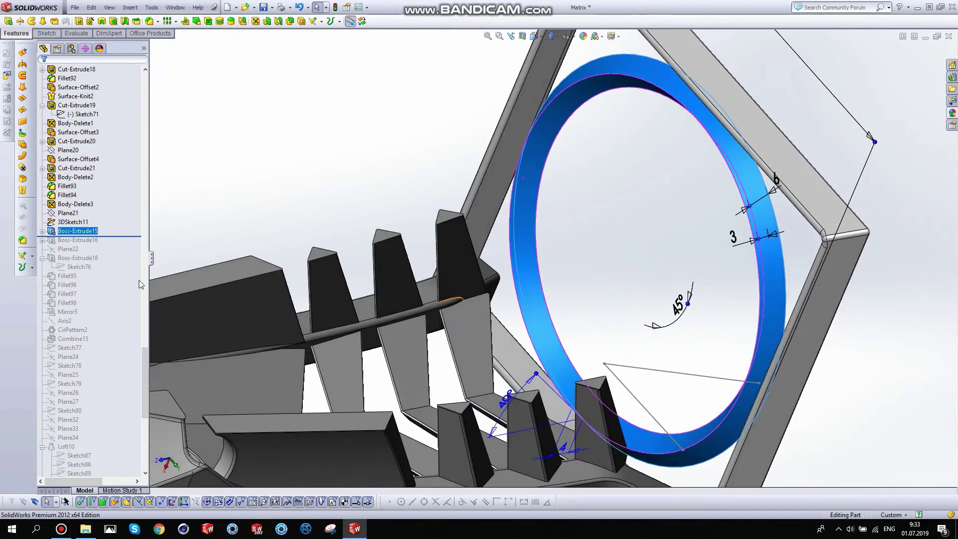
click(43, 231)
click(75, 240)
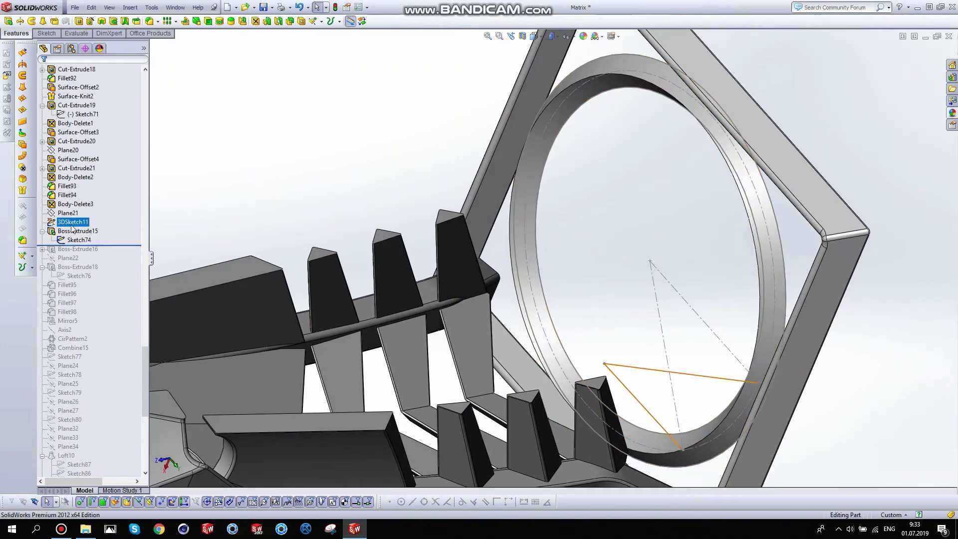
click(73, 240)
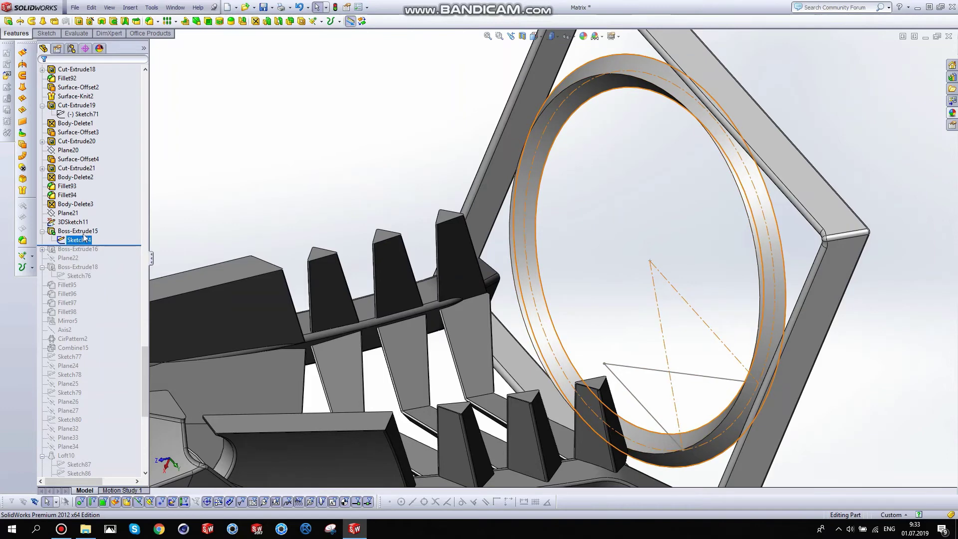
click(80, 222)
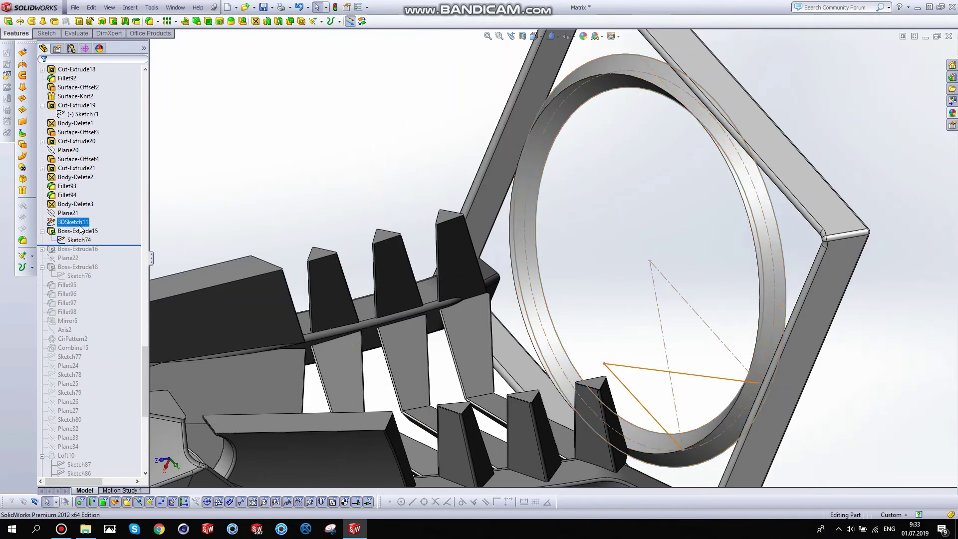
- Re-confirm Boss-Extrude15 at 4 mm blind with 40° draft and check the 69 mm ring diameter
click(70, 231)
click(57, 233)
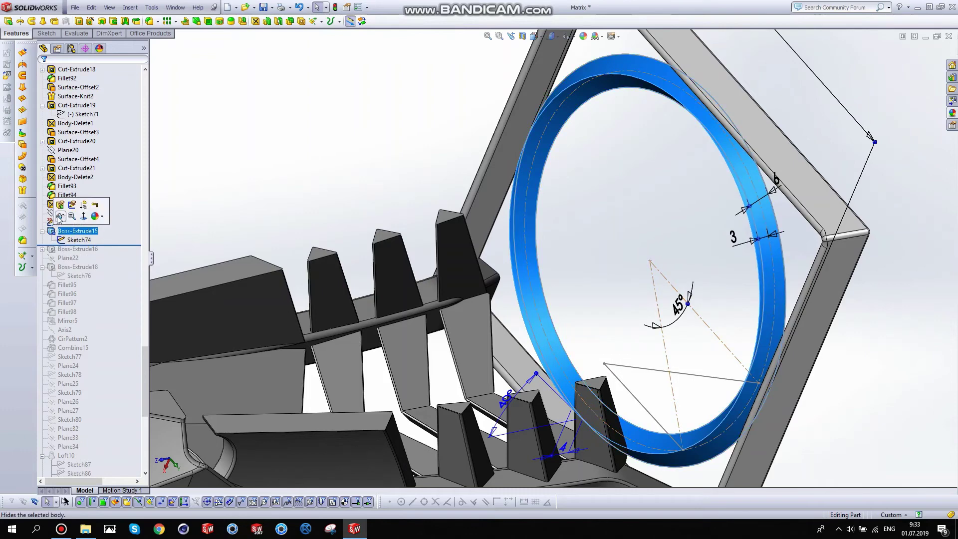
click(61, 202)
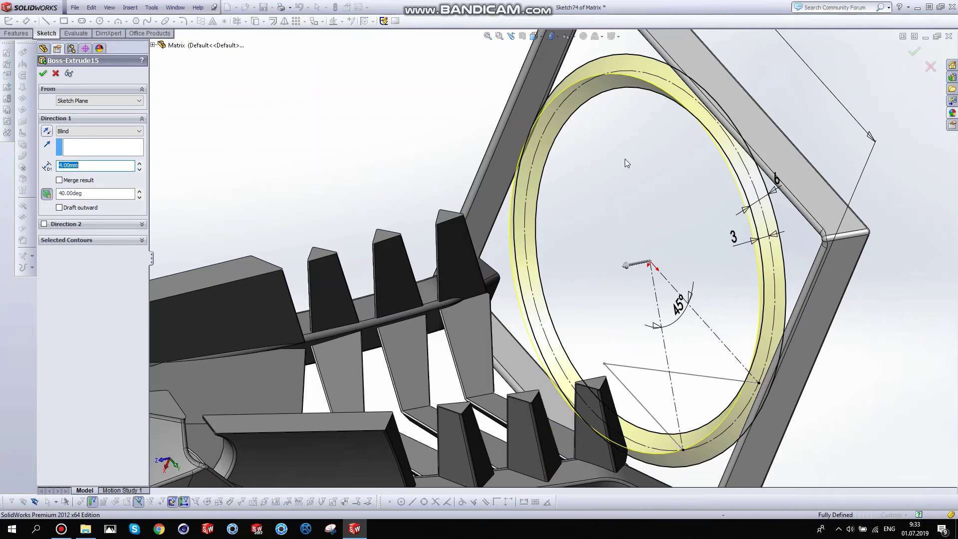
middle_drag(734, 220, 848, 106)
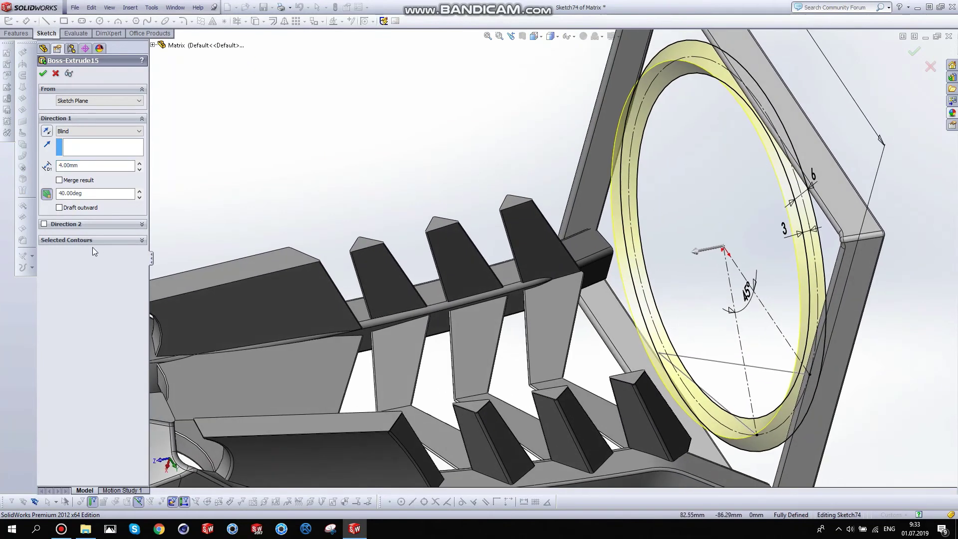
click(914, 52)
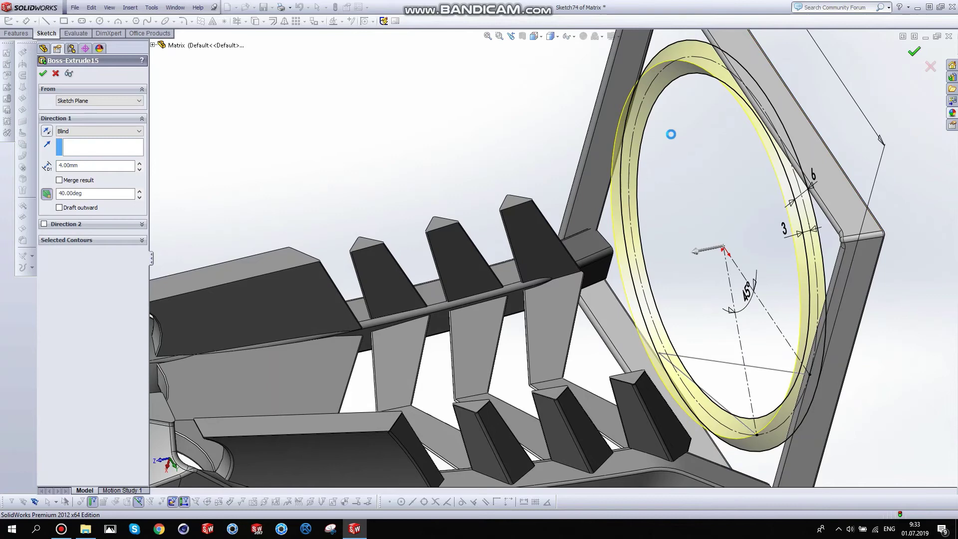
click(671, 60)
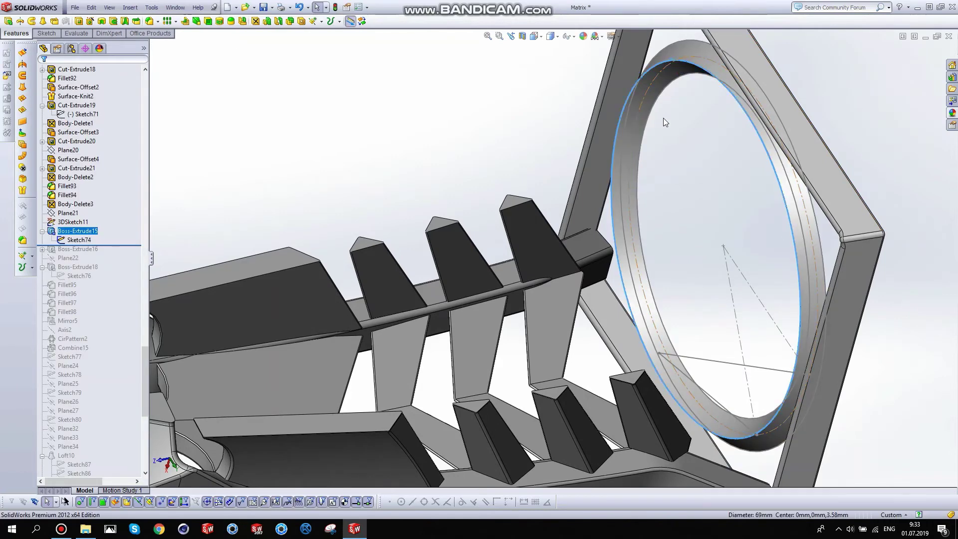
- Roll forward past Boss-Extrude16 and Sketch76, checking the smaller ring and Plane22
click(162, 270)
drag(118, 246, 118, 254)
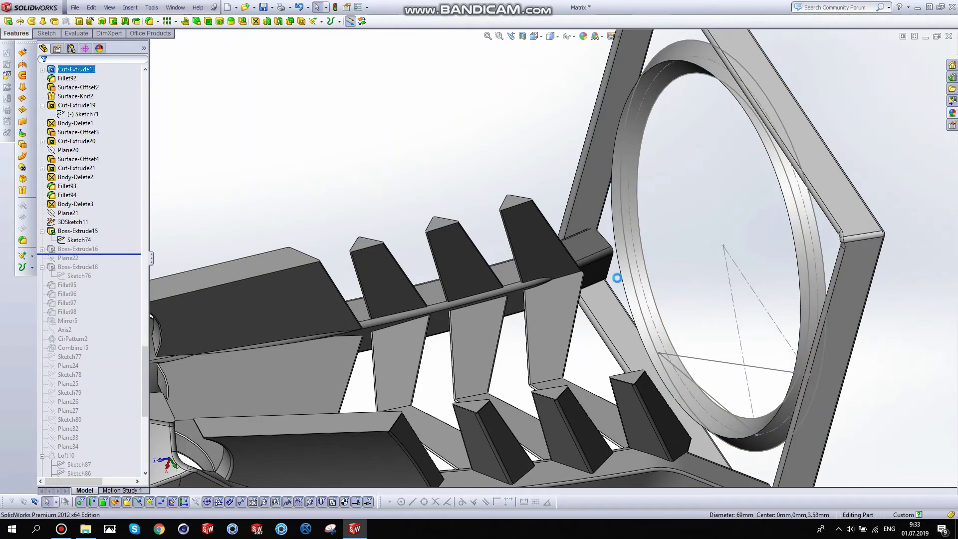
mouse_move(652, 311)
ctrl+middle_down()
mouse_move(480, 234)
mouse_move(448, 240)
mouse_move(460, 256)
ctrl+middle_up()
click(480, 233)
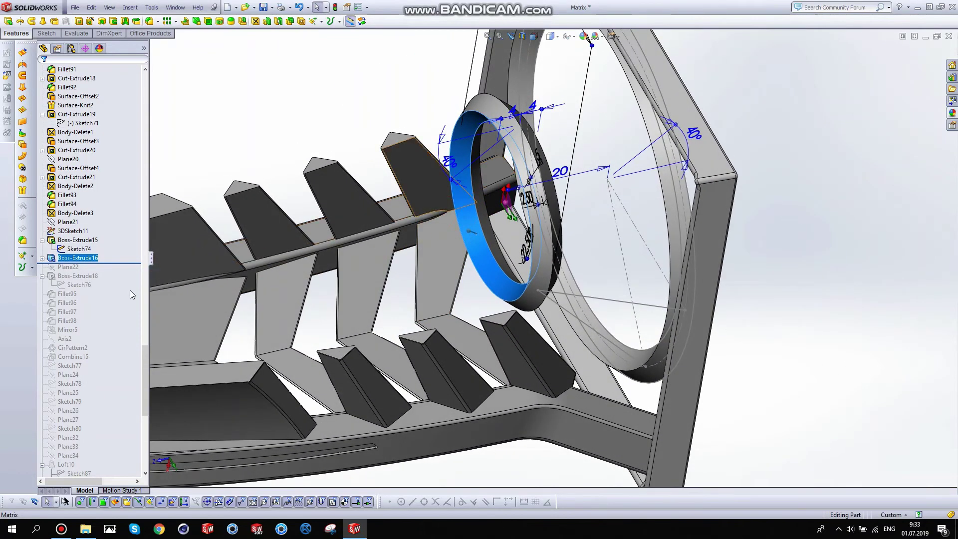
drag(111, 264, 69, 289)
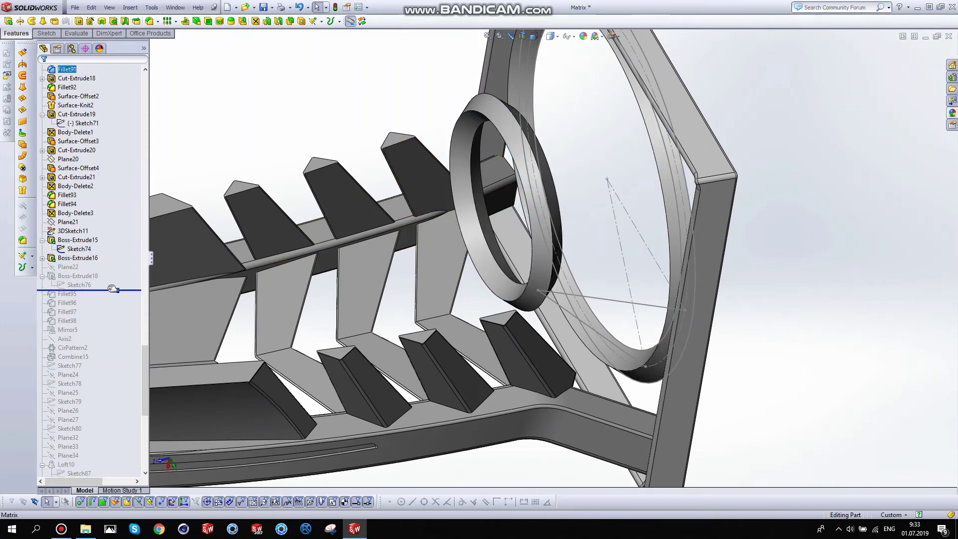
click(64, 277)
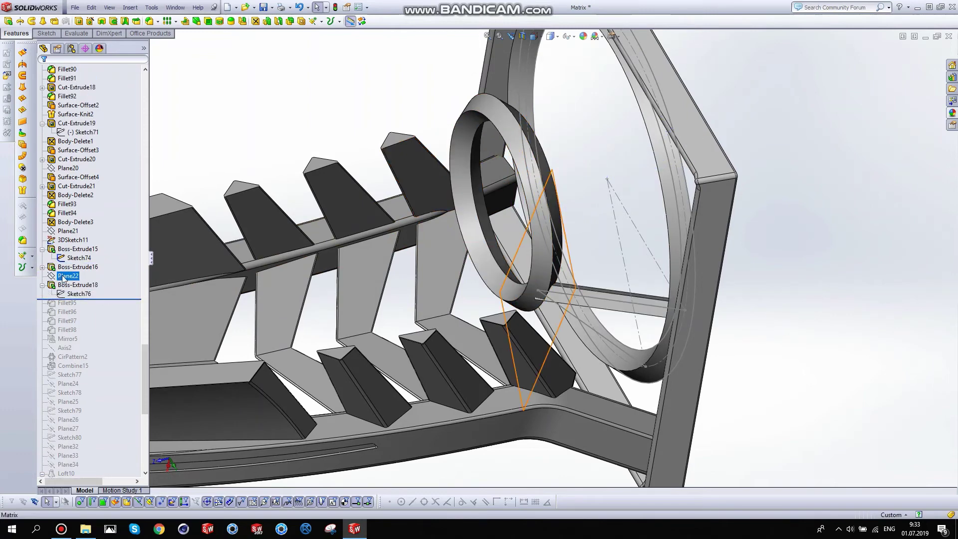
scroll(555, 289, down, 5)
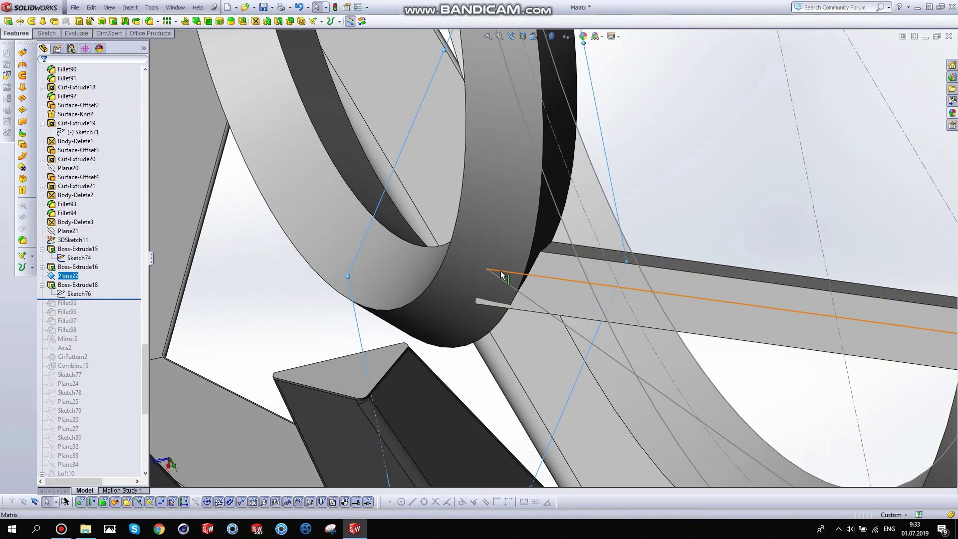
- Set Boss-Extrude18's rod to Merge result, then roll forward past Fillet95–98 and Mirror5
scroll(501, 270, up, 3)
scroll(503, 268, up, 2)
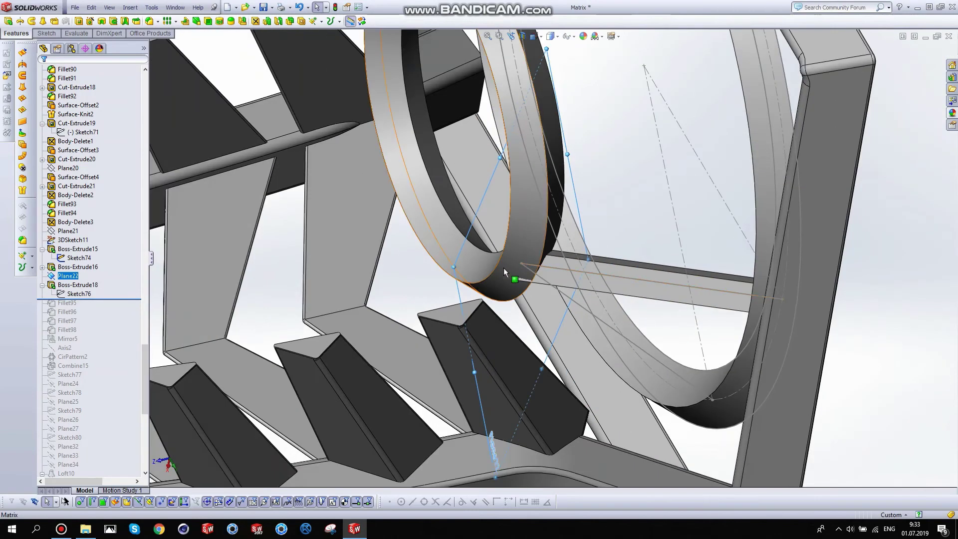
ctrl+click(80, 285)
click(75, 293)
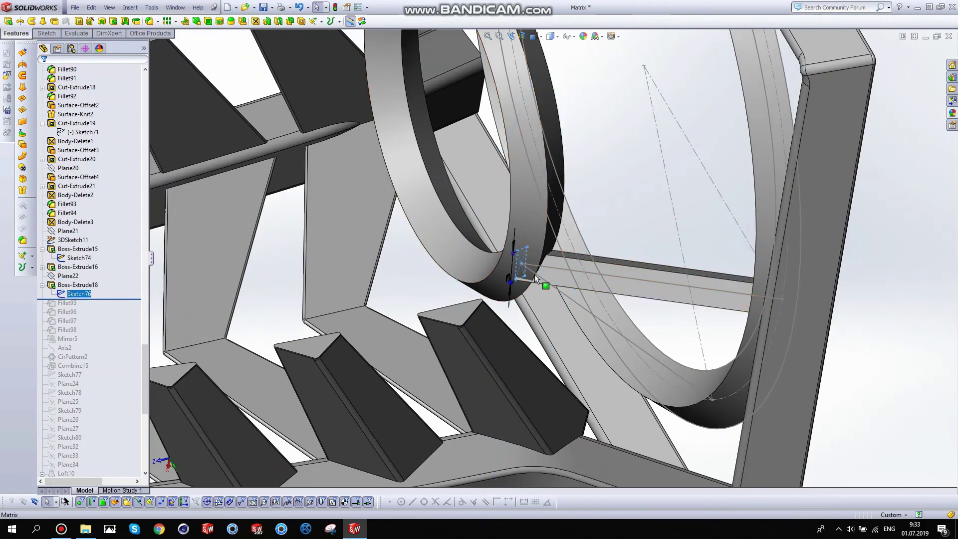
middle_drag(535, 274, 300, 289)
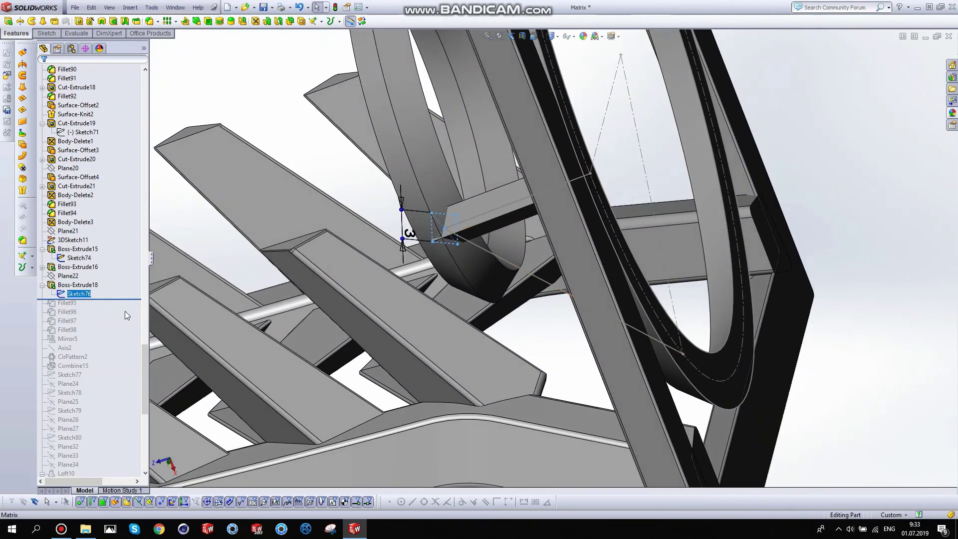
click(77, 285)
click(68, 257)
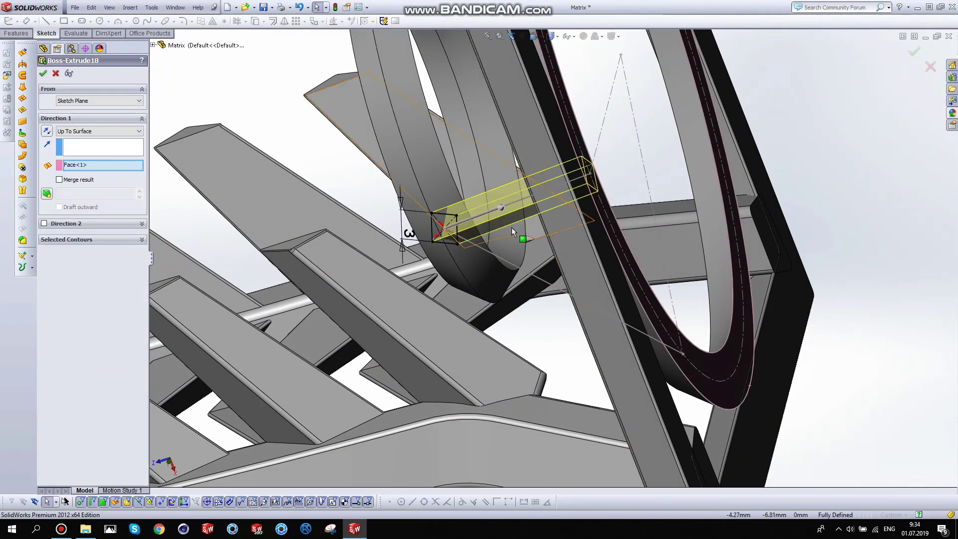
middle_drag(517, 232, 83, 206)
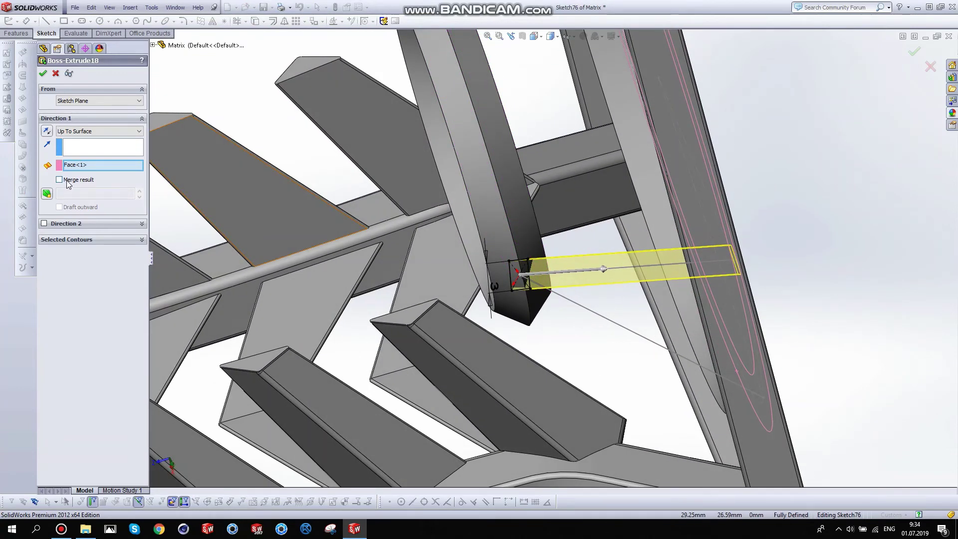
click(59, 179)
key(Return)
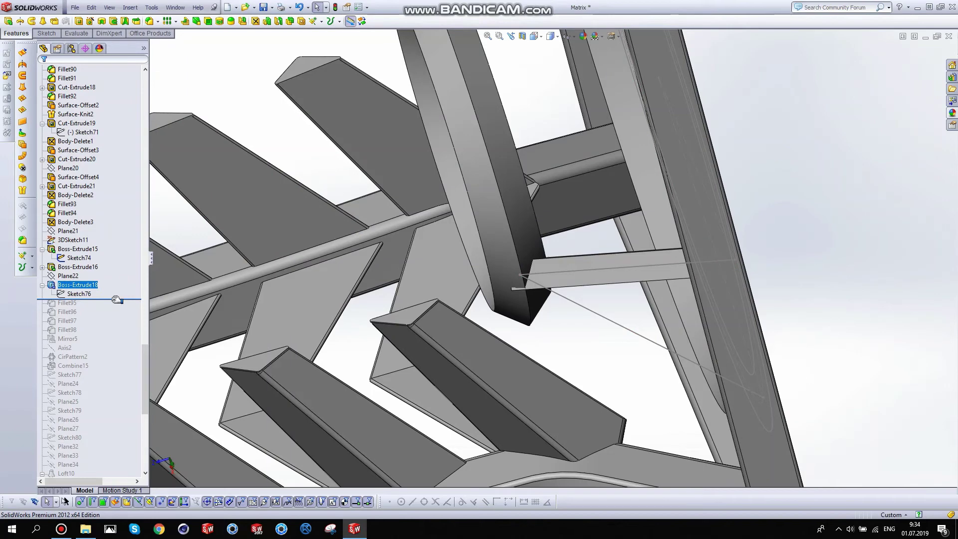
drag(117, 299, 136, 331)
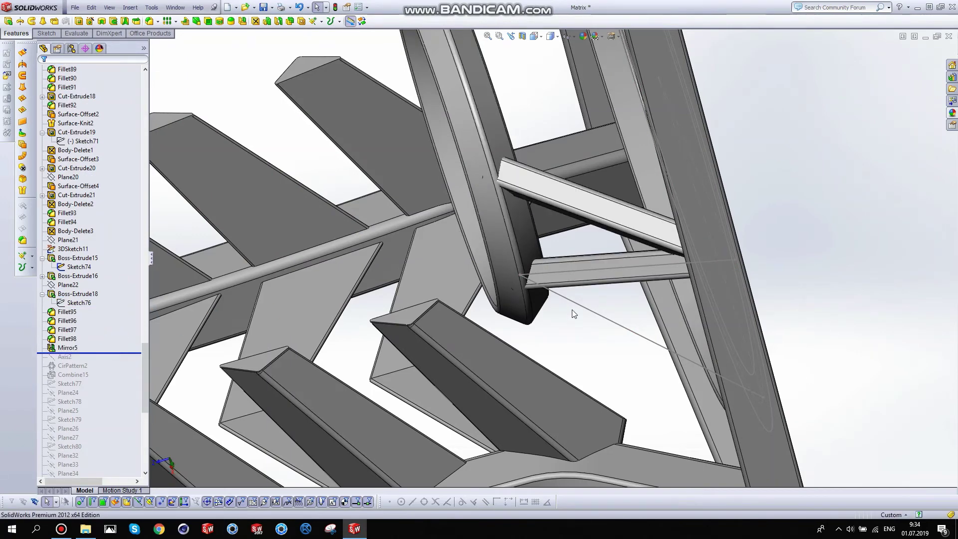
- Roll the history forward past Mirror5 and Axis2 to reveal the spoked wheel
middle_drag(567, 238, 559, 166)
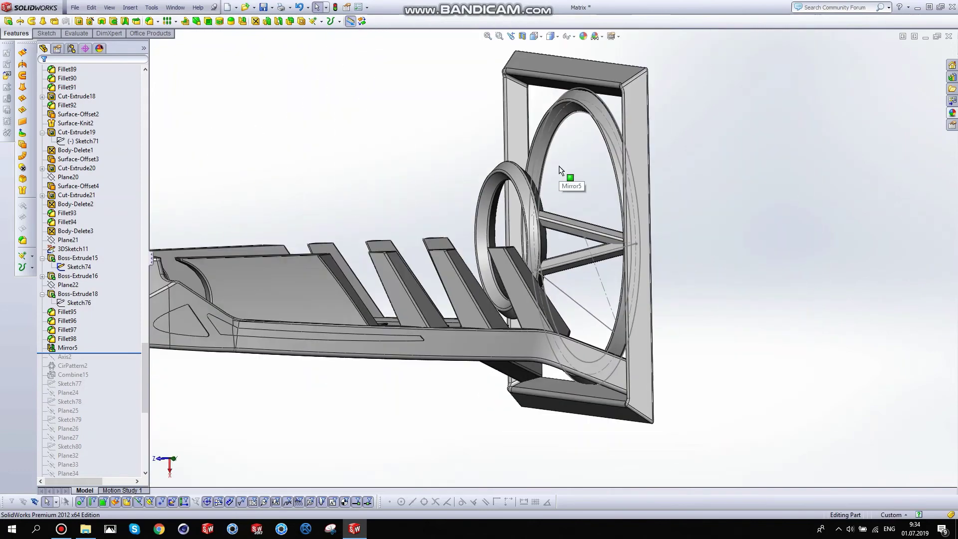
drag(102, 353, 112, 370)
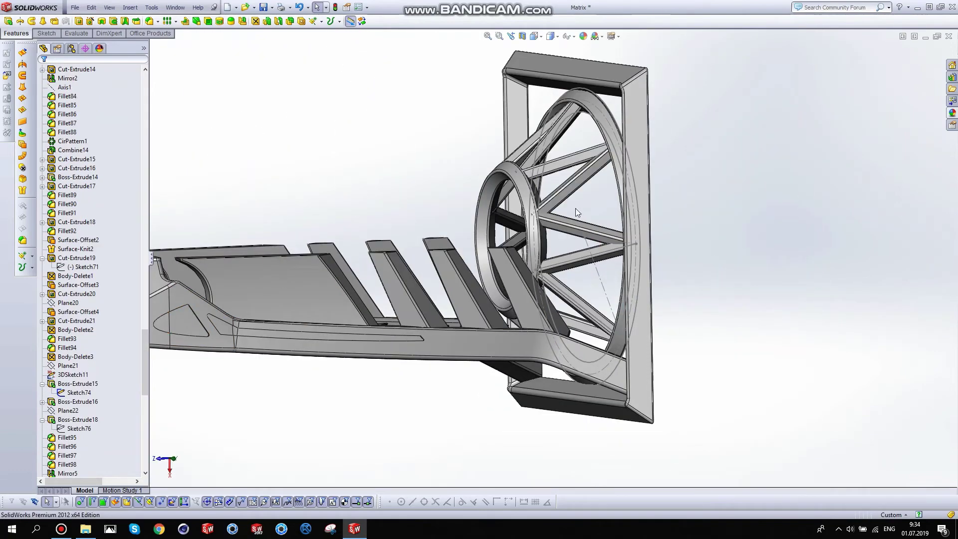
mouse_move(576, 208)
middle_down()
mouse_move(549, 192)
mouse_move(547, 216)
mouse_move(456, 174)
mouse_move(445, 216)
mouse_move(490, 336)
mouse_move(552, 274)
mouse_move(539, 282)
middle_up()
scroll(546, 190, down, 5)
scroll(538, 282, up, 5)
scroll(432, 318, down, 3)
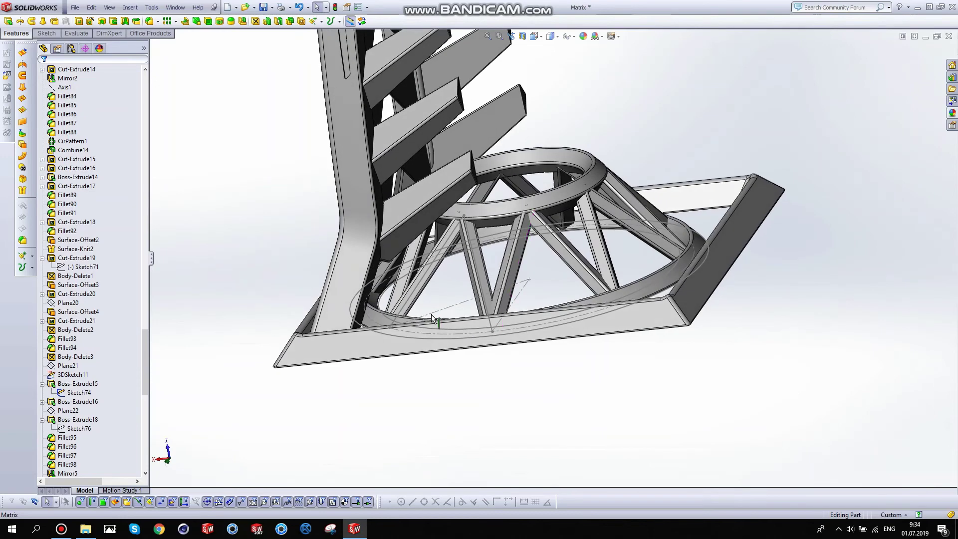
- Hide the body with the tall curved side face, then select Combine15
click(342, 238)
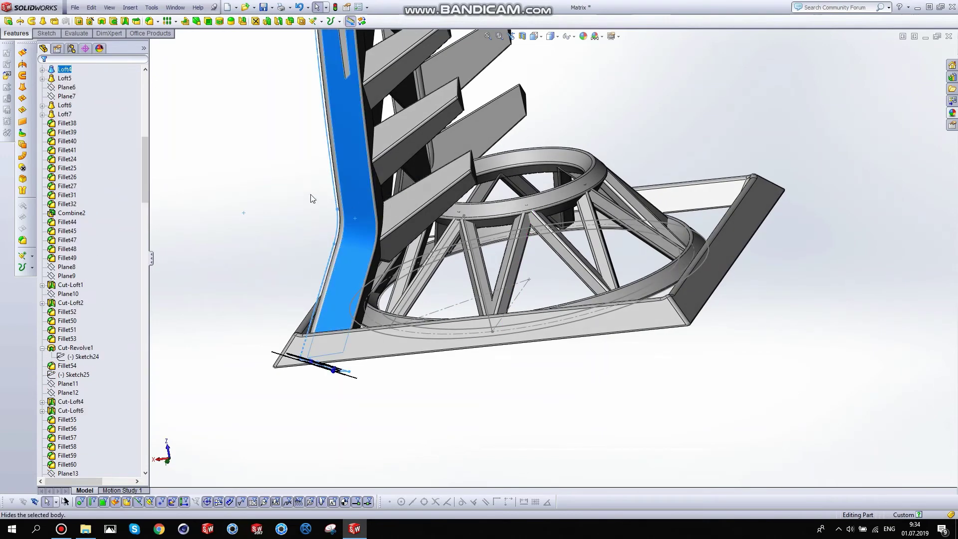
click(324, 212)
middle_drag(447, 276, 538, 326)
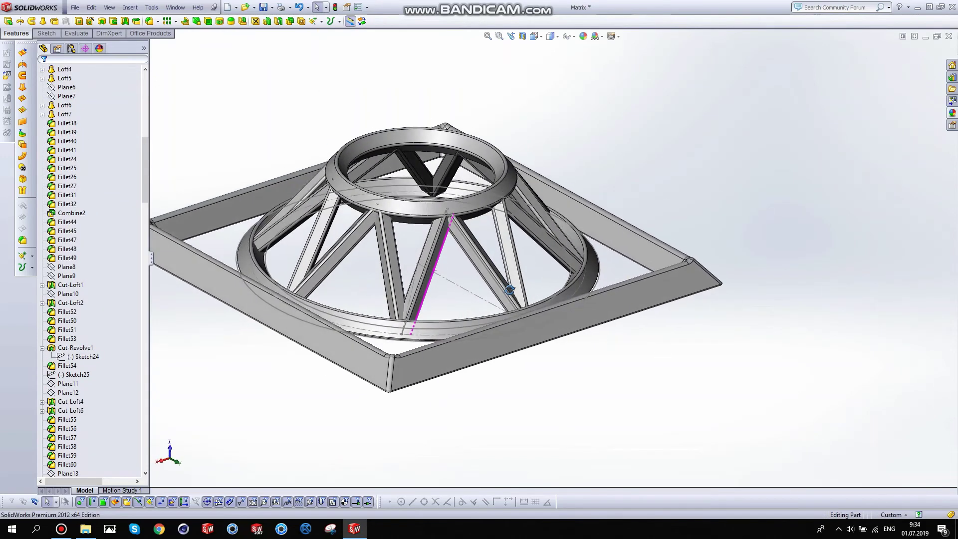
scroll(86, 366, down, 10)
scroll(85, 365, down, 10)
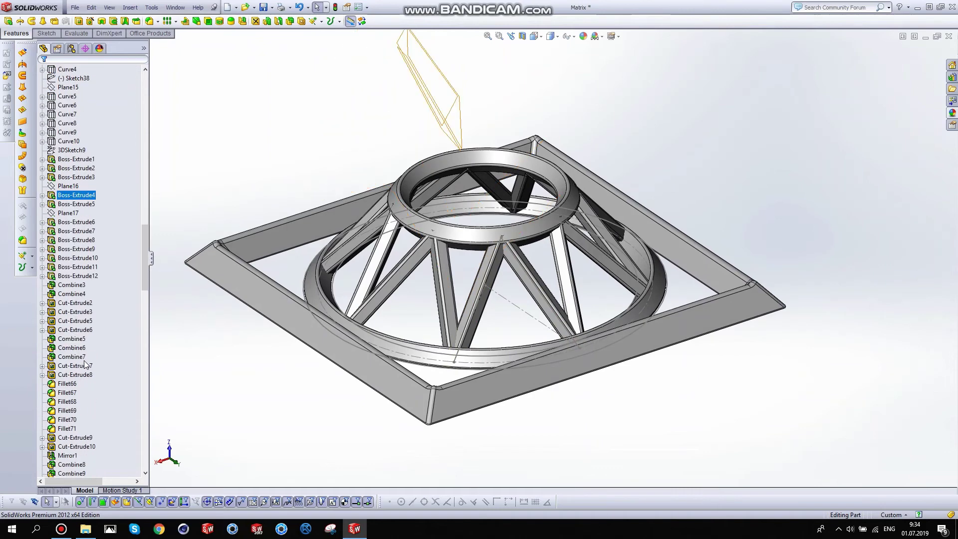
scroll(84, 360, down, 10)
scroll(84, 359, down, 5)
scroll(85, 357, down, 5)
scroll(88, 352, down, 5)
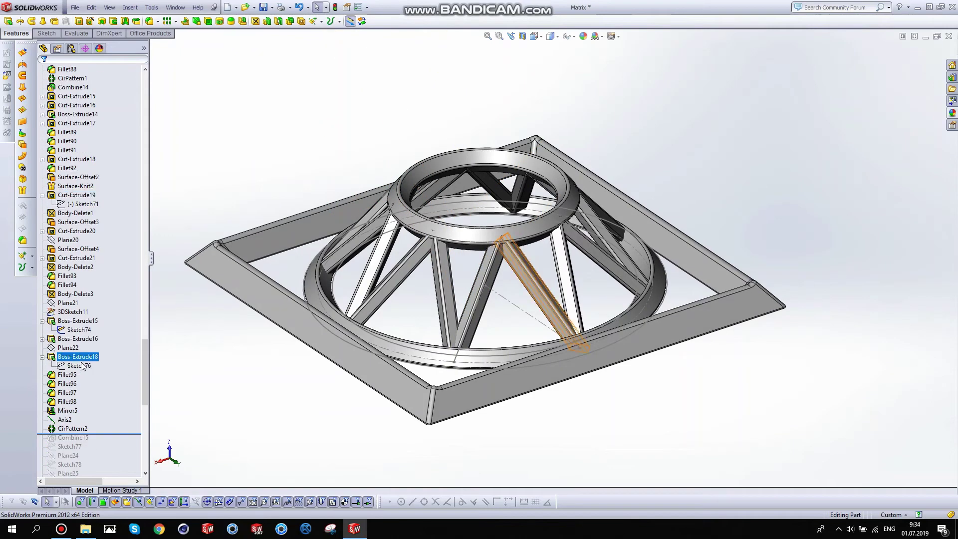
scroll(92, 345, down, 5)
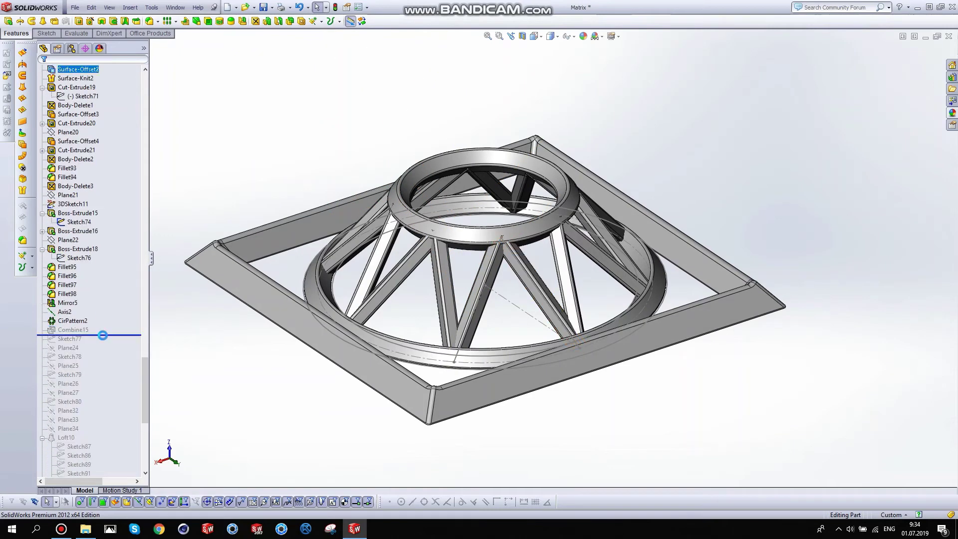
scroll(103, 336, down, 6)
click(73, 168)
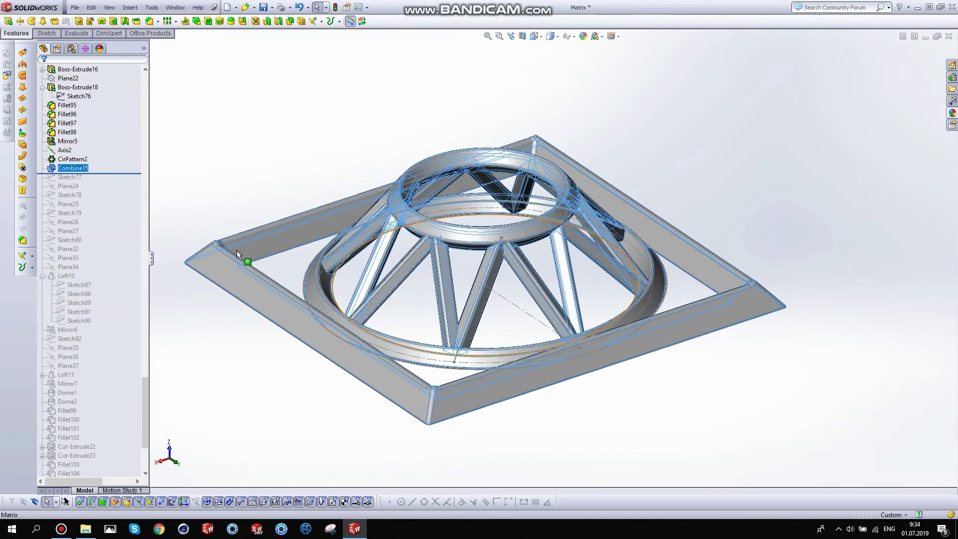
- Roll the history forward past Plane34 and show Sketch77–80
drag(103, 173, 106, 273)
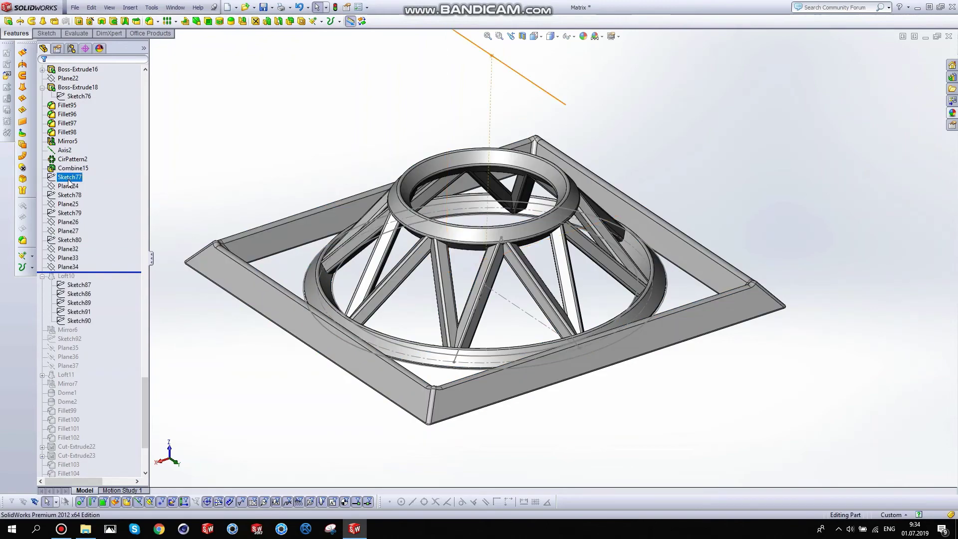
click(66, 214)
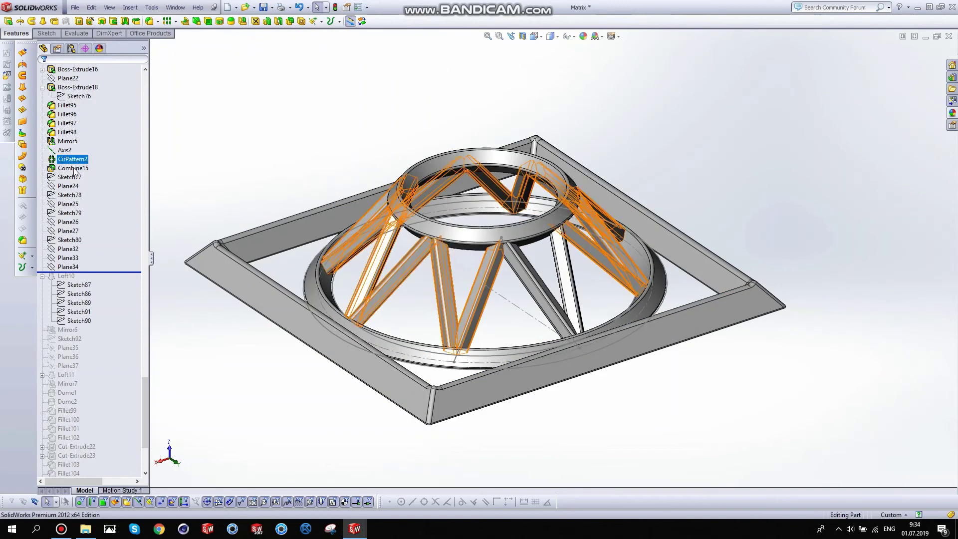
middle_drag(474, 165, 409, 207)
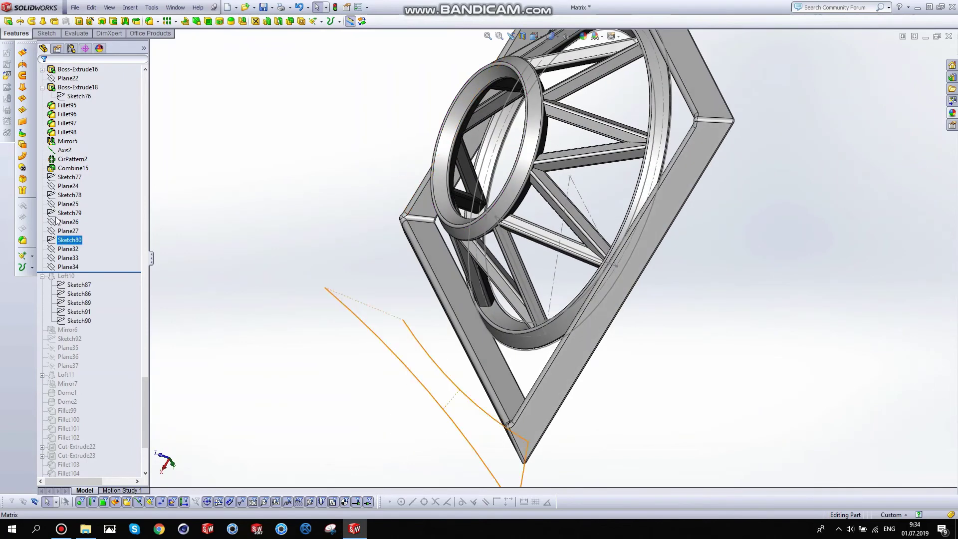
click(62, 177)
middle_drag(331, 221, 474, 215)
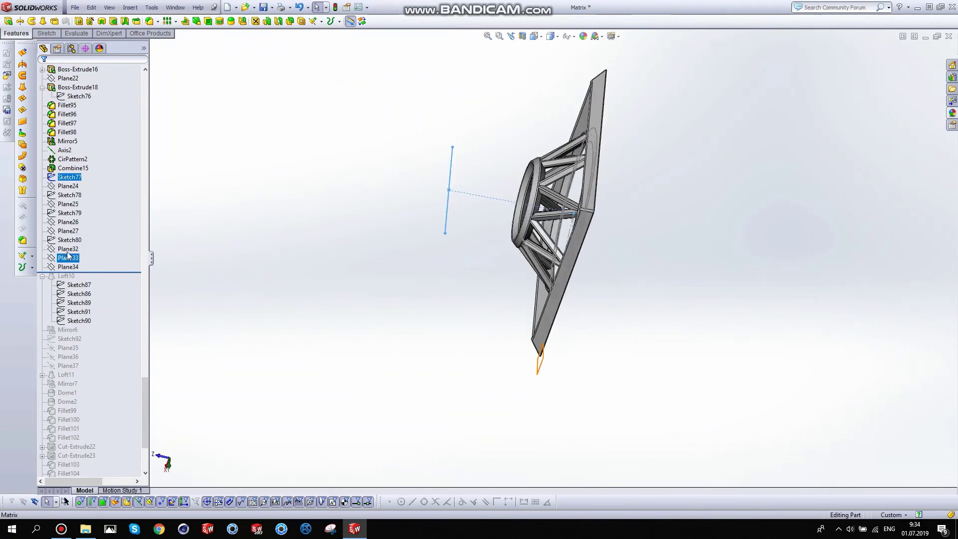
ctrl+click(67, 195)
ctrl+click(62, 241)
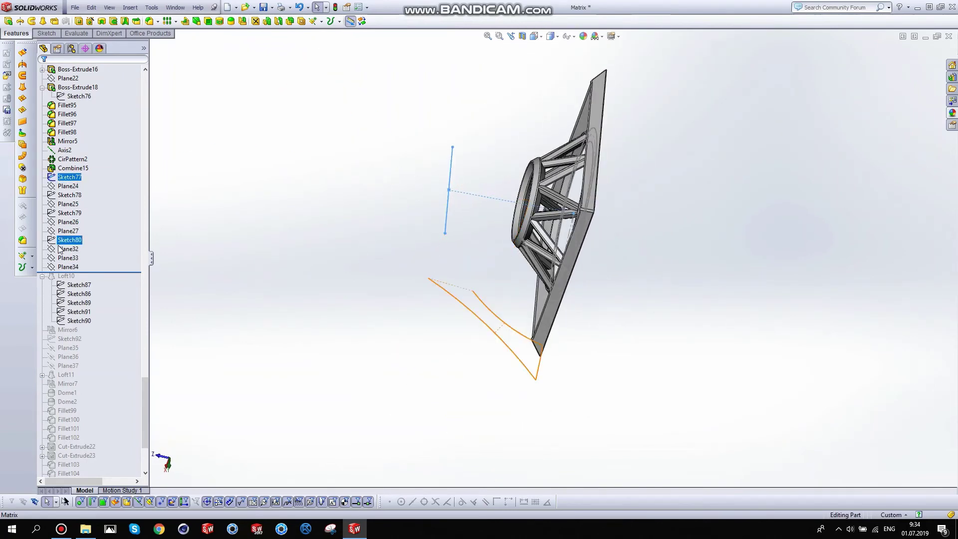
ctrl+click(64, 213)
ctrl+click(65, 195)
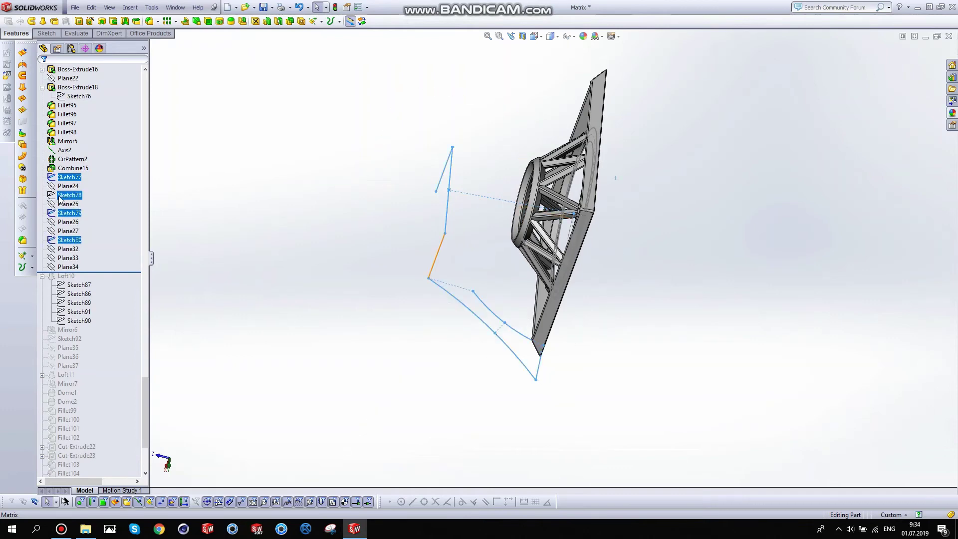
click(66, 179)
click(484, 265)
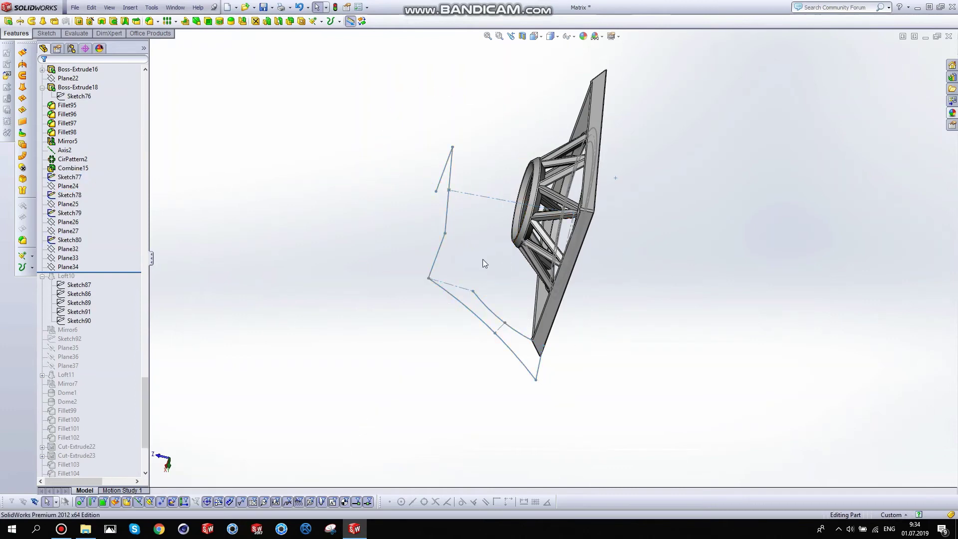
mouse_move(484, 265)
middle_down()
mouse_move(648, 228)
mouse_move(573, 298)
middle_up()
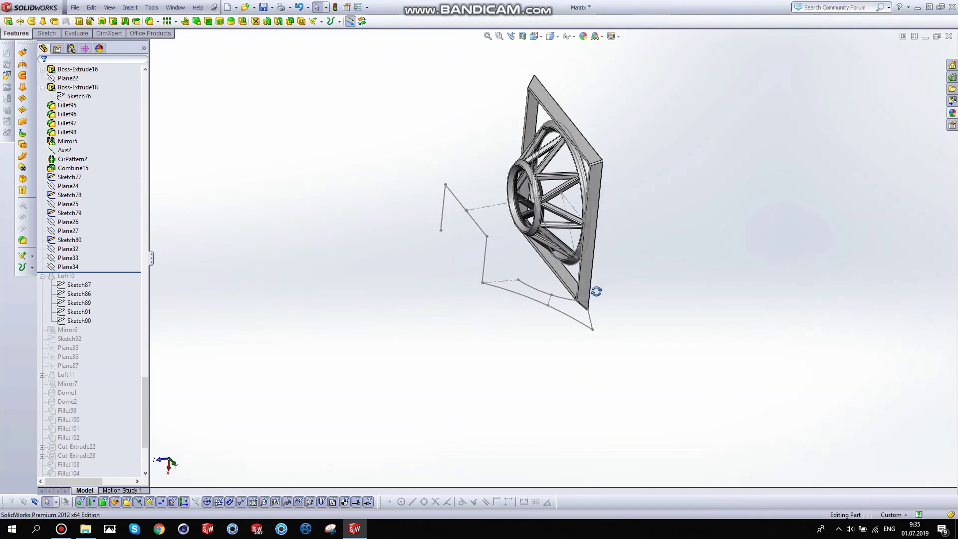
- Check the placement of Sketch78, Plane25, Plane27 and Sketch80
click(65, 179)
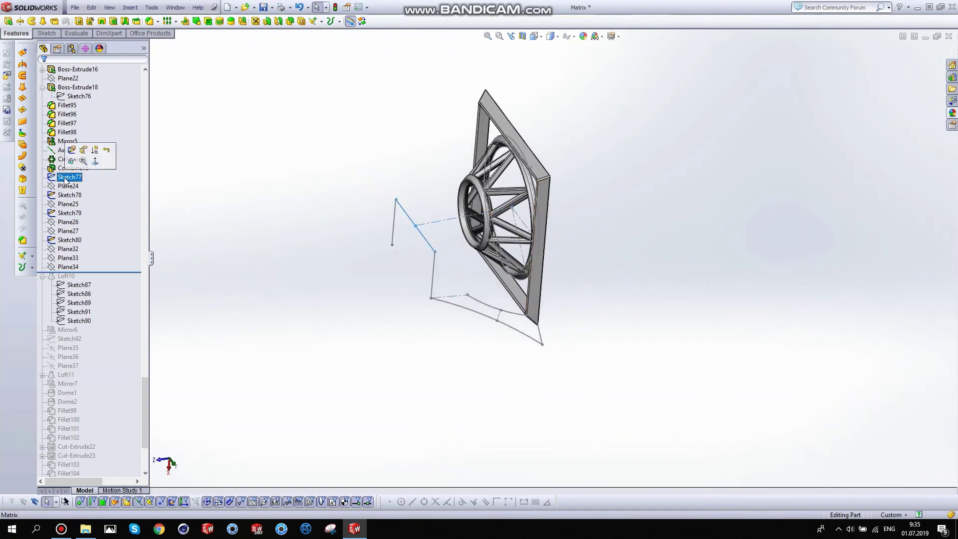
click(65, 195)
ctrl+click(63, 205)
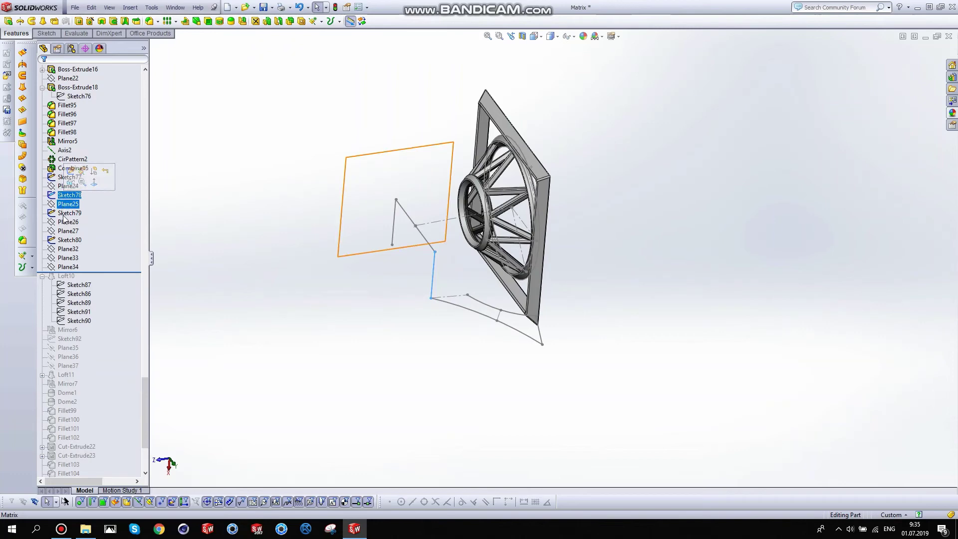
ctrl+click(68, 231)
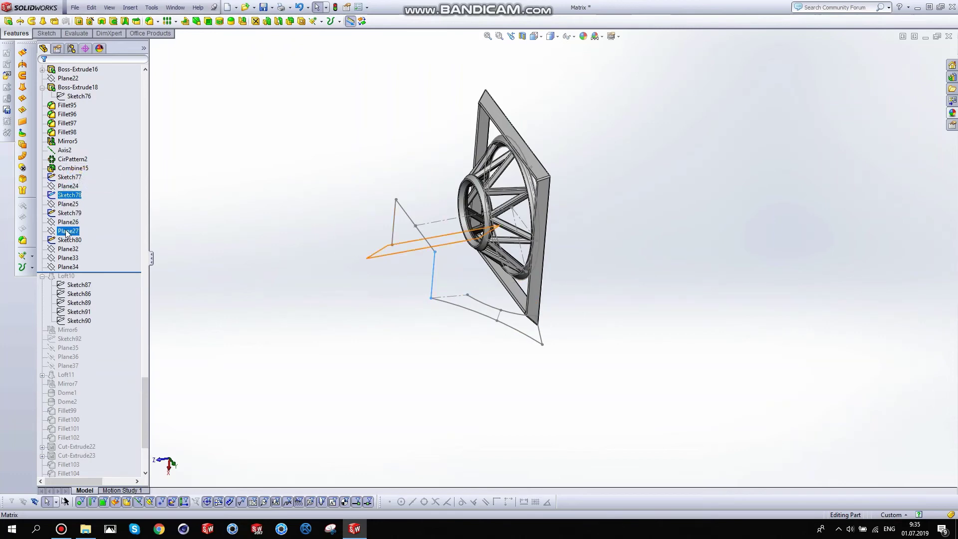
click(66, 240)
scroll(534, 332, down, 3)
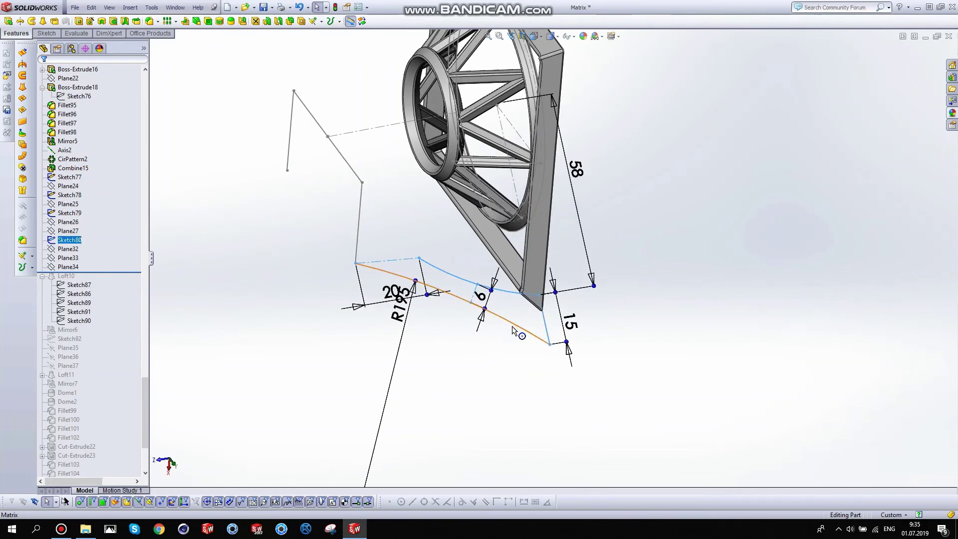
scroll(474, 327, down, 2)
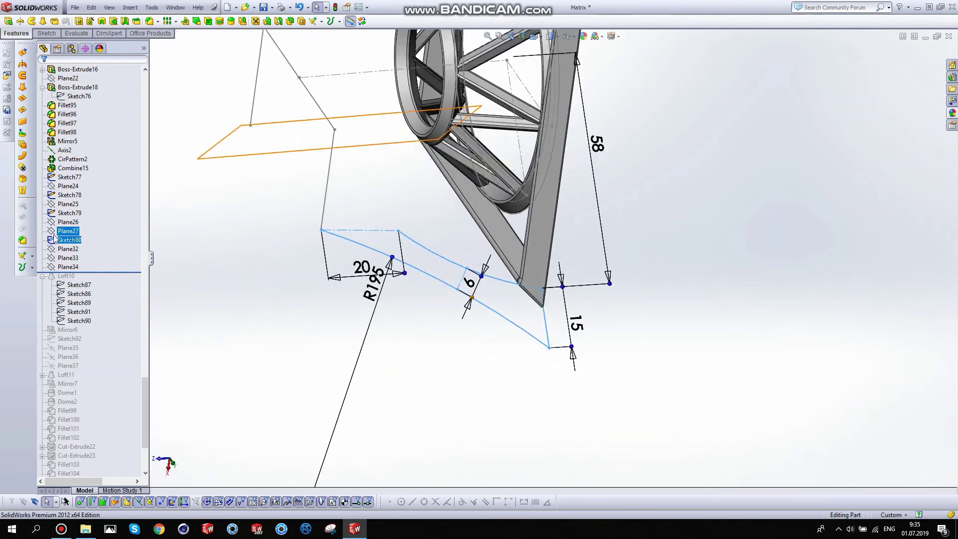
- Hide Sketch77, Sketch78 and Sketch79, and roll forward through Loft10's sketches
ctrl+click(65, 213)
ctrl+click(65, 196)
ctrl+click(66, 177)
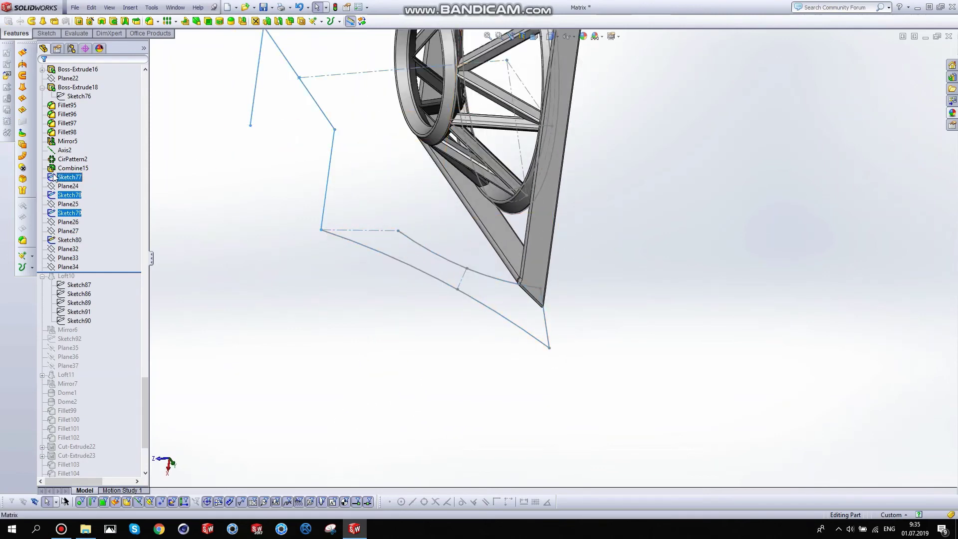
click(59, 160)
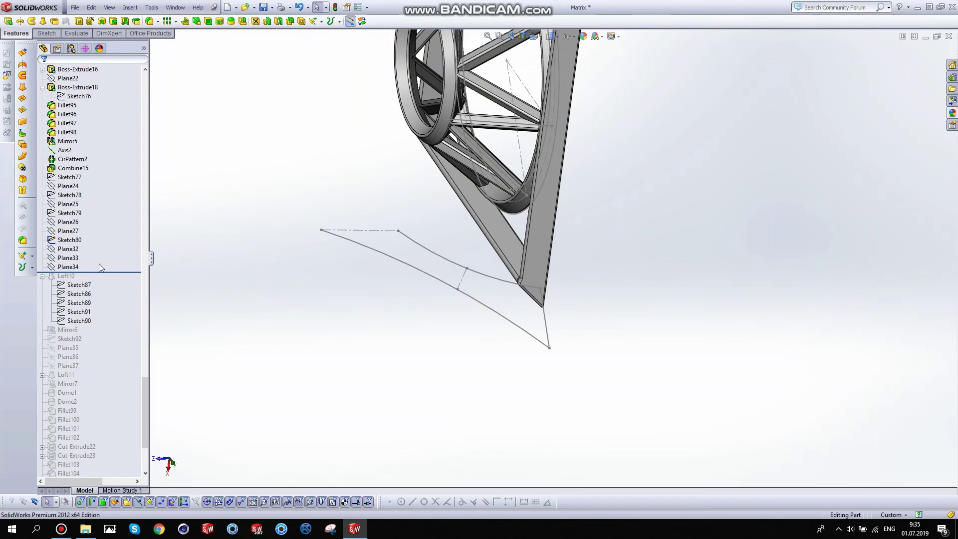
drag(119, 273, 120, 325)
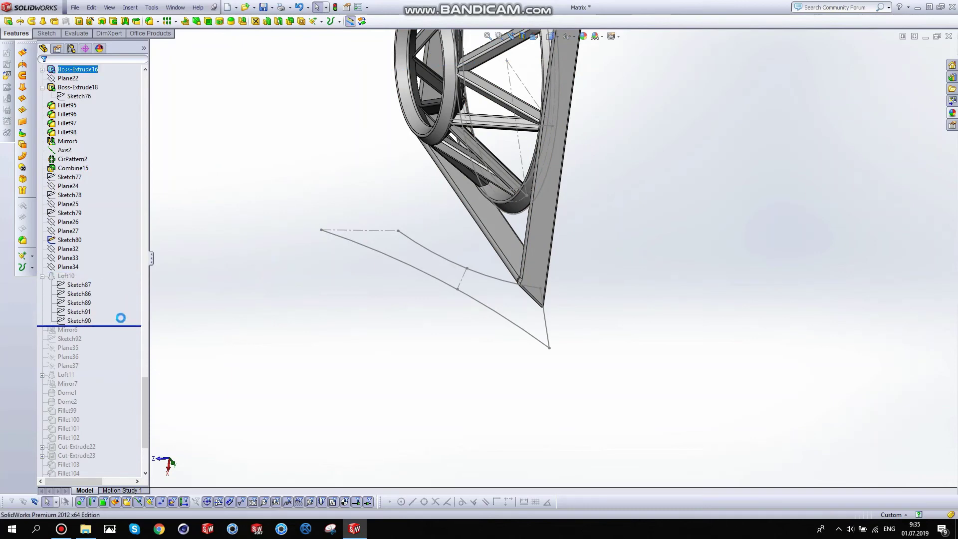
- Show Loft10's sketches and reconfirm the Loft10 feature
mouse_move(378, 257)
middle_down()
mouse_move(374, 232)
mouse_move(395, 235)
middle_up()
click(64, 285)
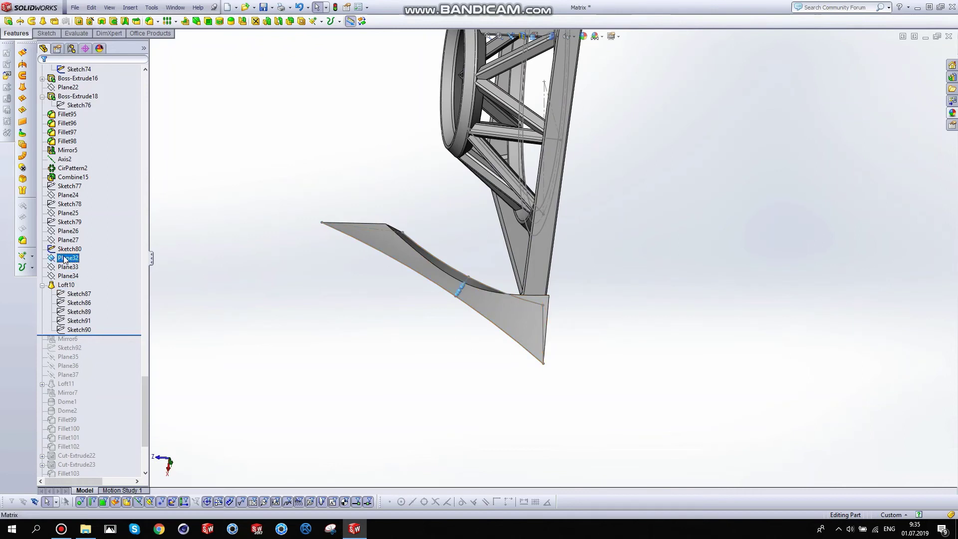
click(66, 276)
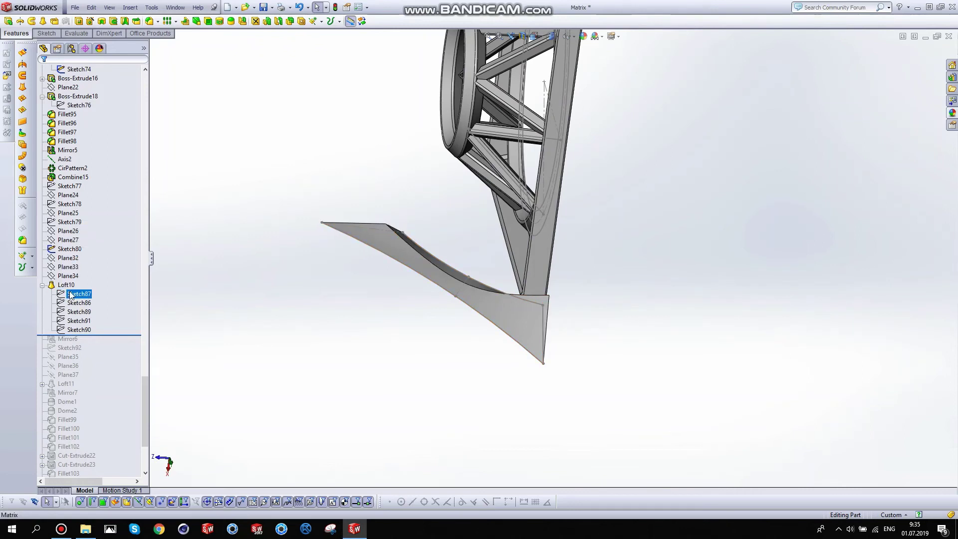
shift+click(79, 329)
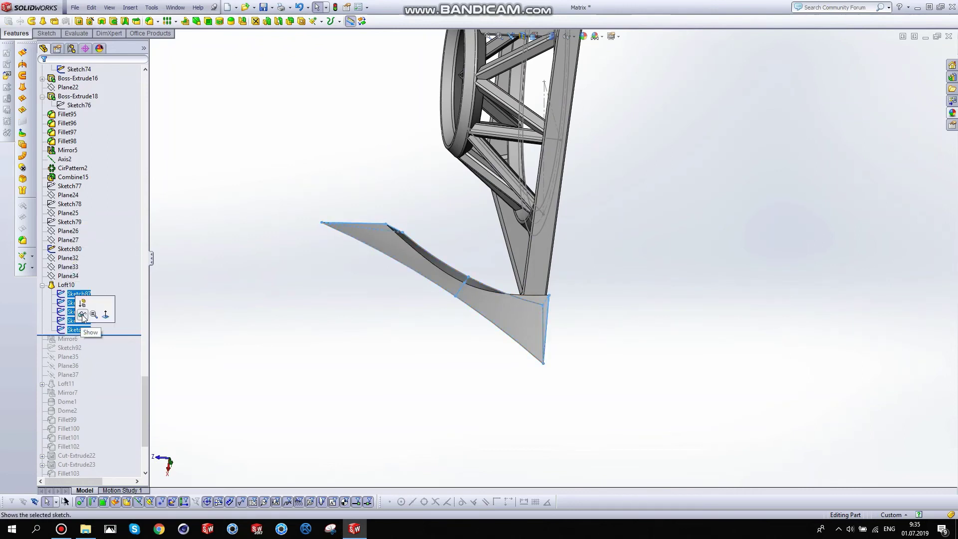
click(83, 315)
click(429, 253)
mouse_move(429, 252)
middle_down()
mouse_move(447, 189)
mouse_move(403, 259)
middle_up()
scroll(403, 258, down, 3)
click(417, 228)
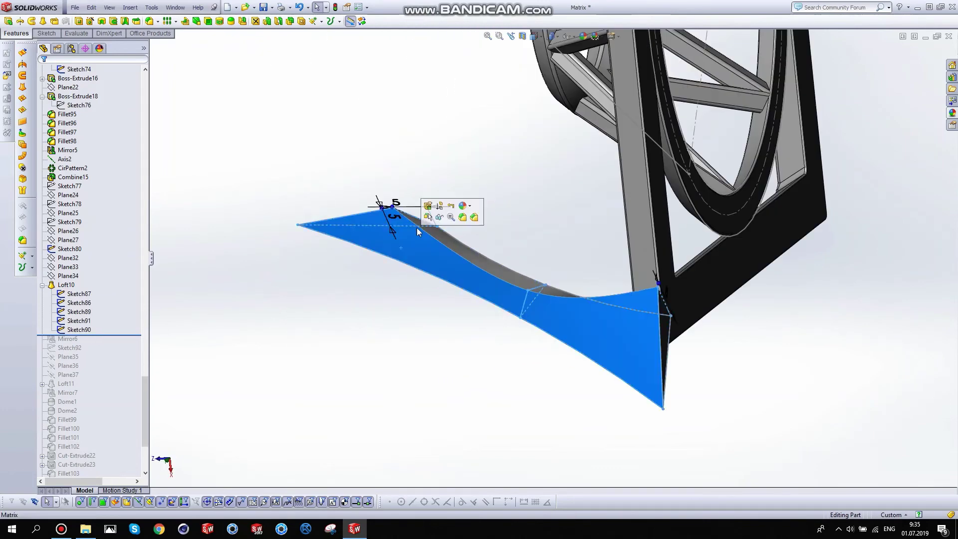
click(428, 206)
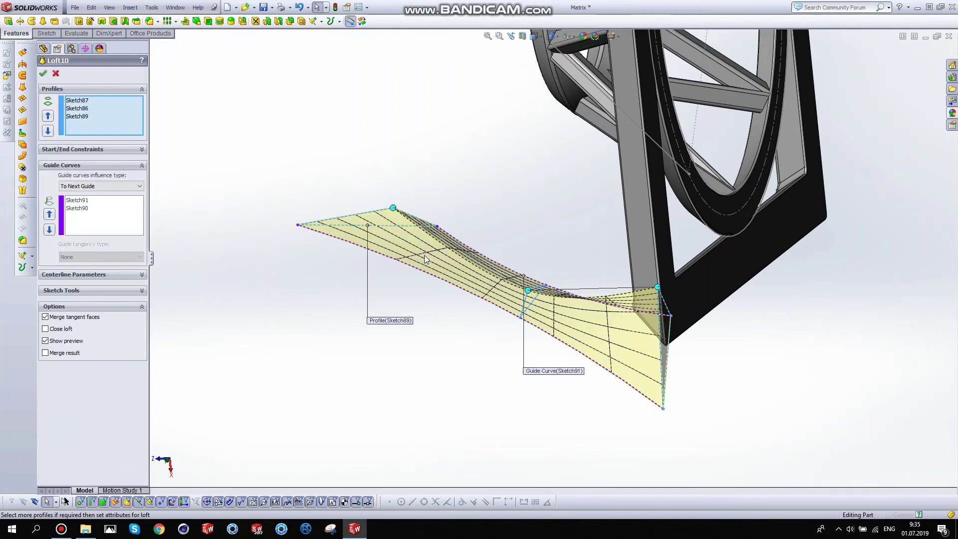
mouse_move(425, 259)
middle_down()
mouse_move(533, 302)
mouse_move(456, 293)
mouse_move(551, 363)
mouse_move(674, 368)
mouse_move(675, 458)
middle_up()
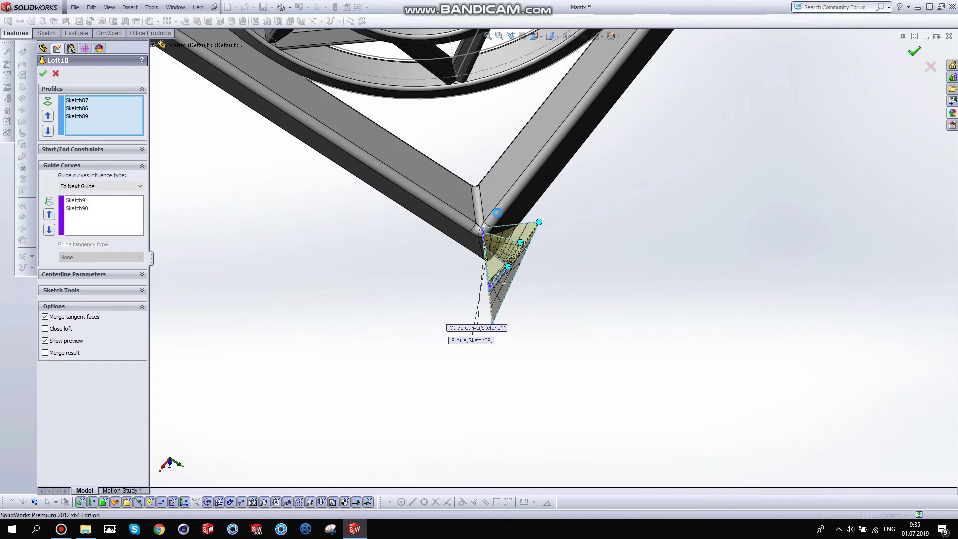
click(914, 52)
- Roll forward past Mirror6 and hide Loft10's profile sketches Sketch87–91
drag(106, 290, 115, 299)
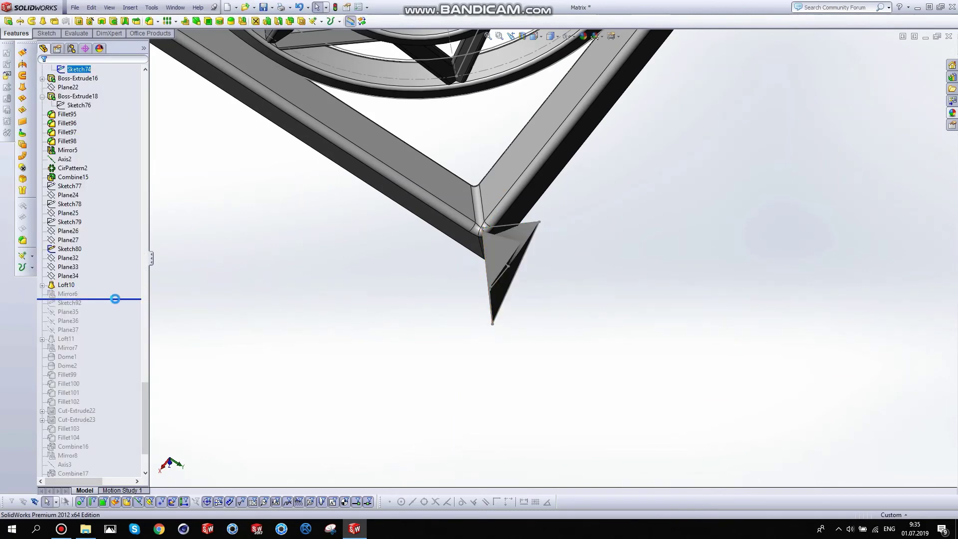
mouse_move(480, 266)
middle_down()
mouse_move(449, 145)
mouse_move(417, 141)
middle_up()
click(64, 251)
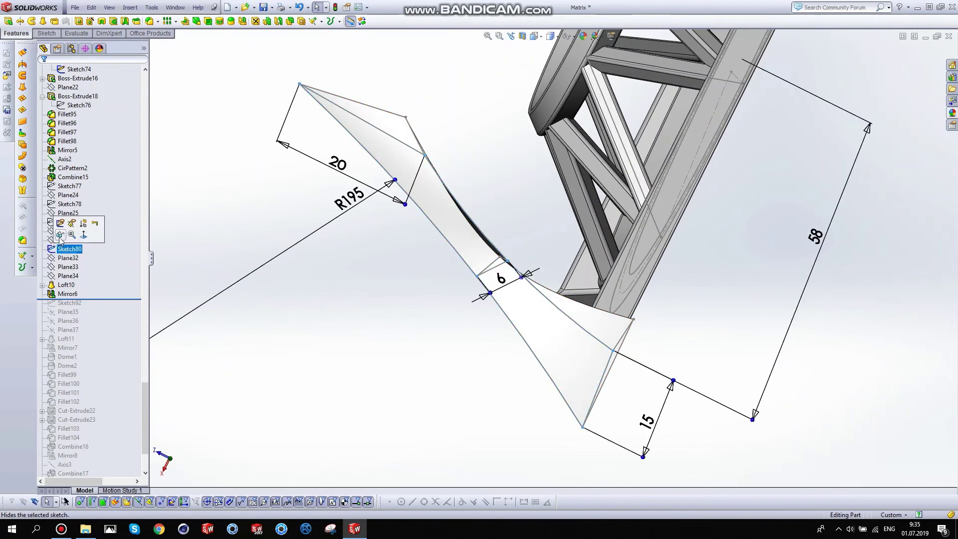
click(42, 285)
click(70, 294)
ctrl+click(71, 321)
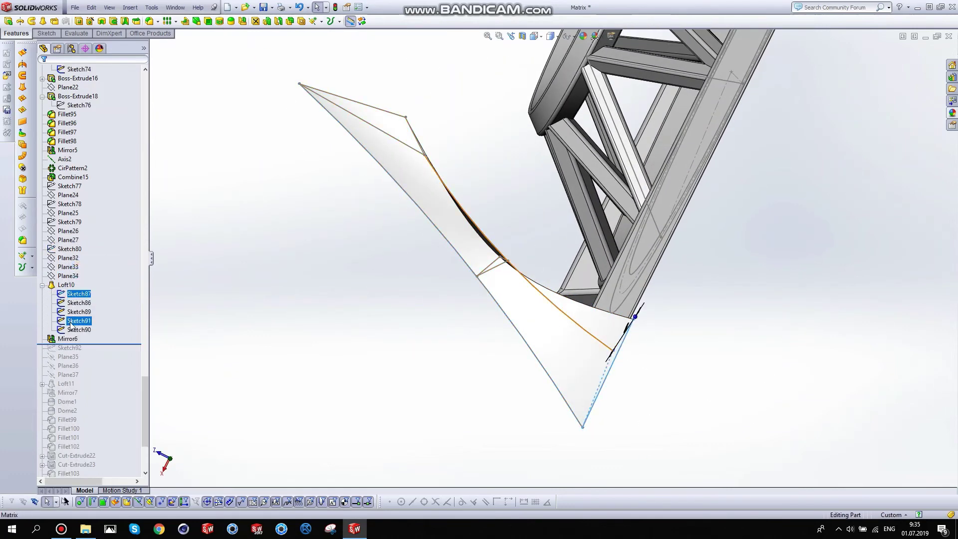
shift+click(74, 294)
ctrl+click(75, 330)
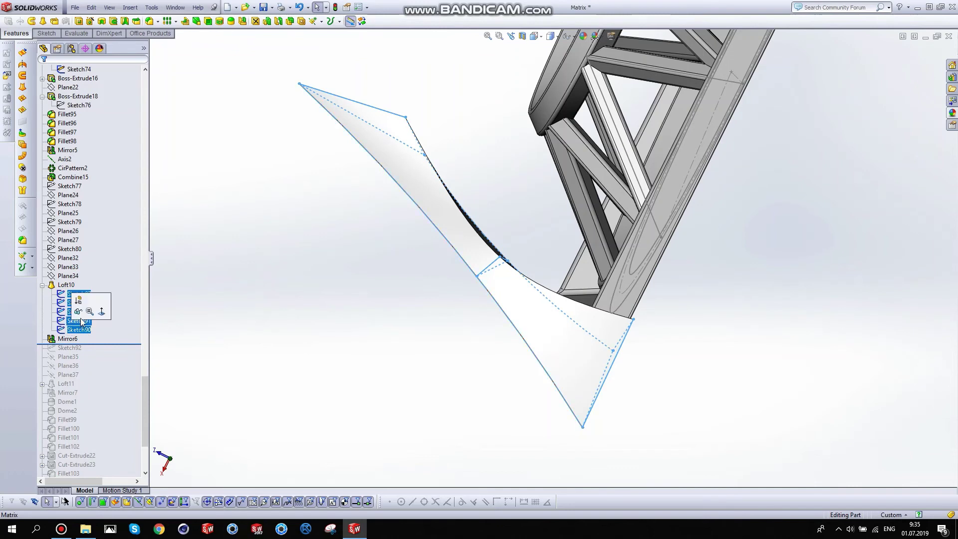
click(237, 342)
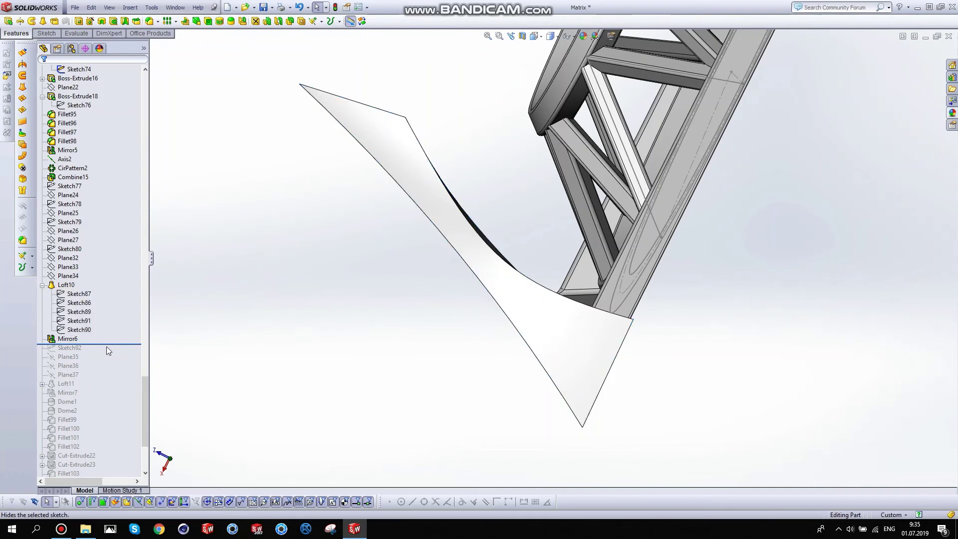
- Roll the history forward to include Loft11, showing the second curved blade
drag(107, 345, 106, 389)
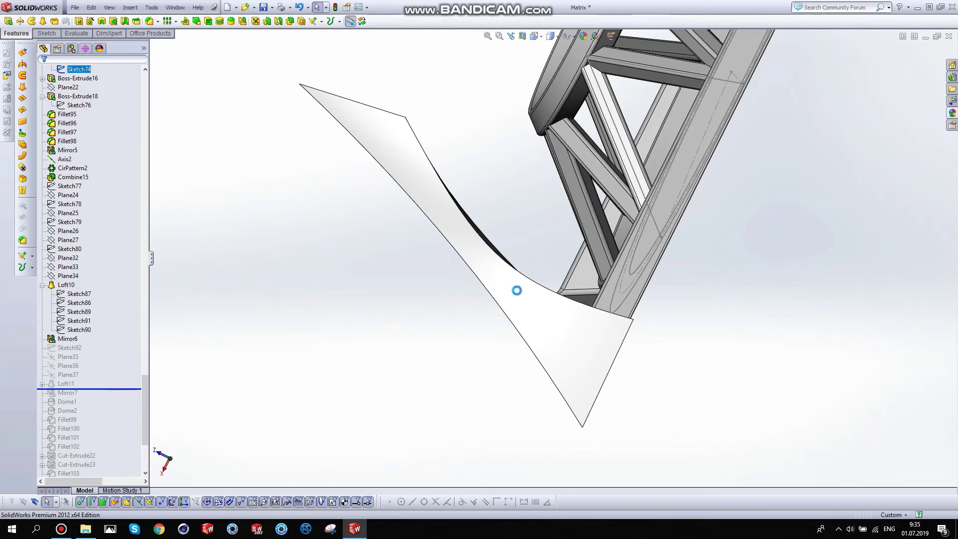
scroll(516, 290, up, 5)
mouse_move(514, 304)
middle_down()
mouse_move(551, 142)
mouse_move(644, 184)
mouse_move(566, 156)
middle_up()
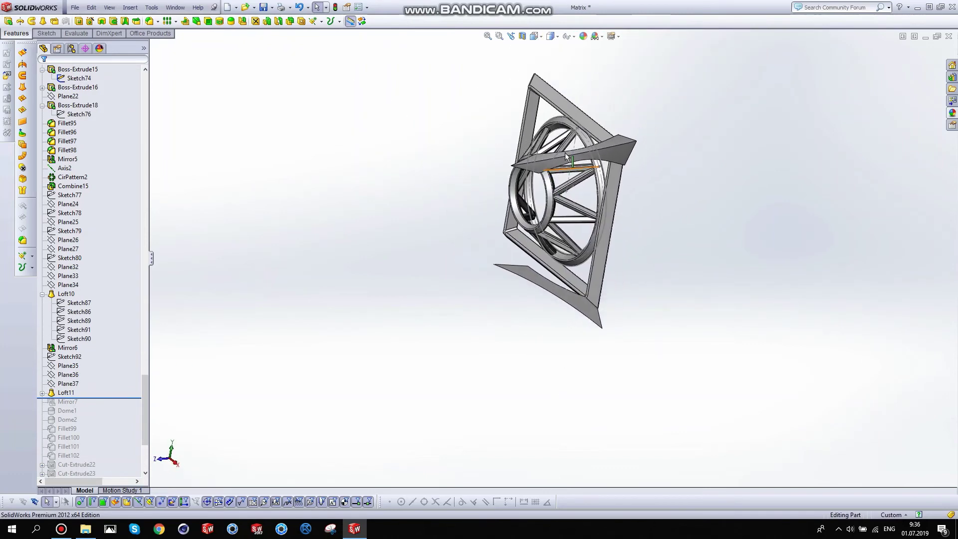
- Roll the history forward through Mirror7, Dome1–2 and Fillet99–102
drag(102, 399, 101, 407)
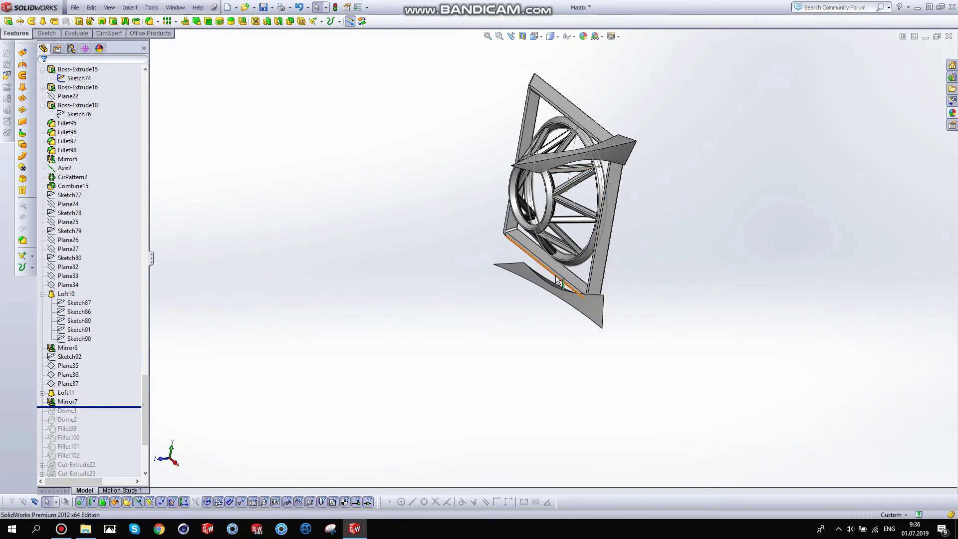
mouse_move(557, 280)
middle_down()
mouse_move(614, 361)
mouse_move(554, 272)
middle_up()
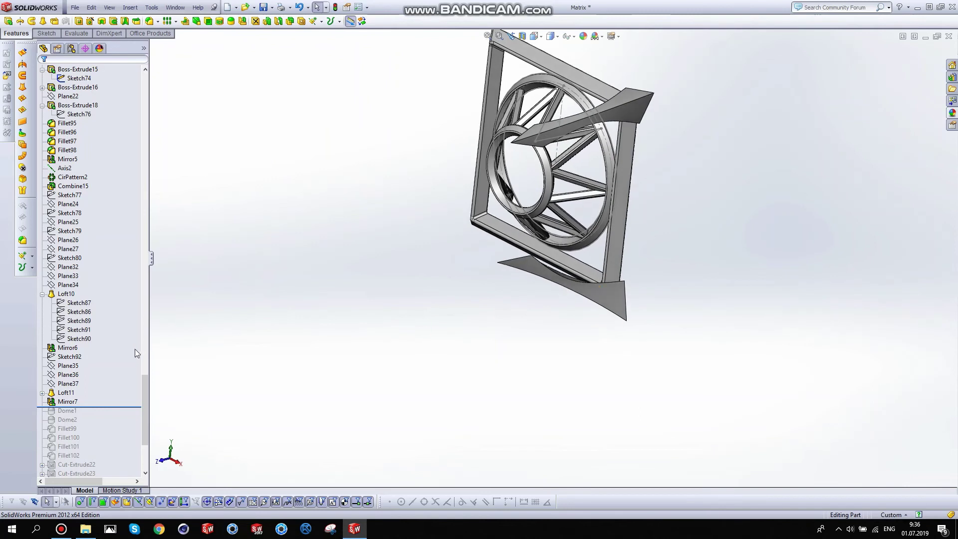
drag(106, 405, 98, 459)
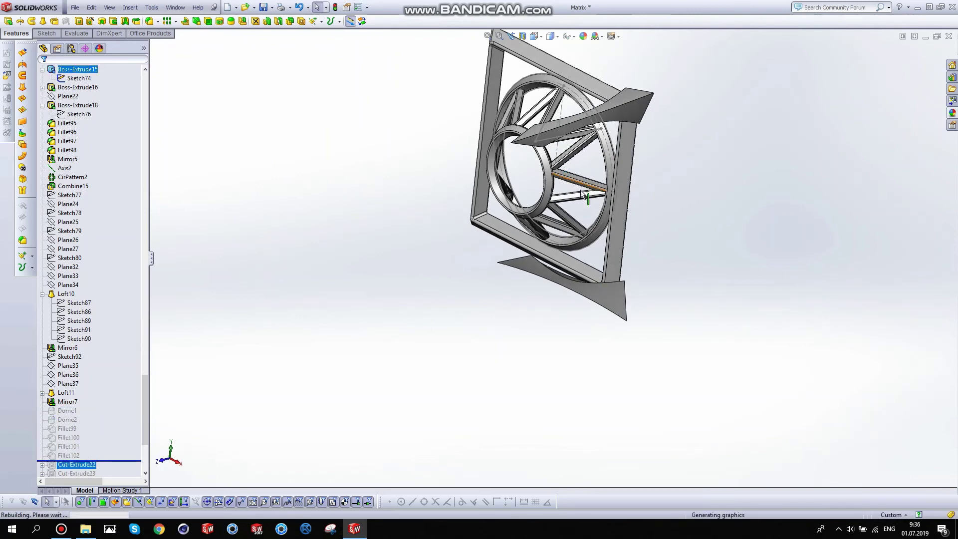
middle_drag(614, 209, 519, 247)
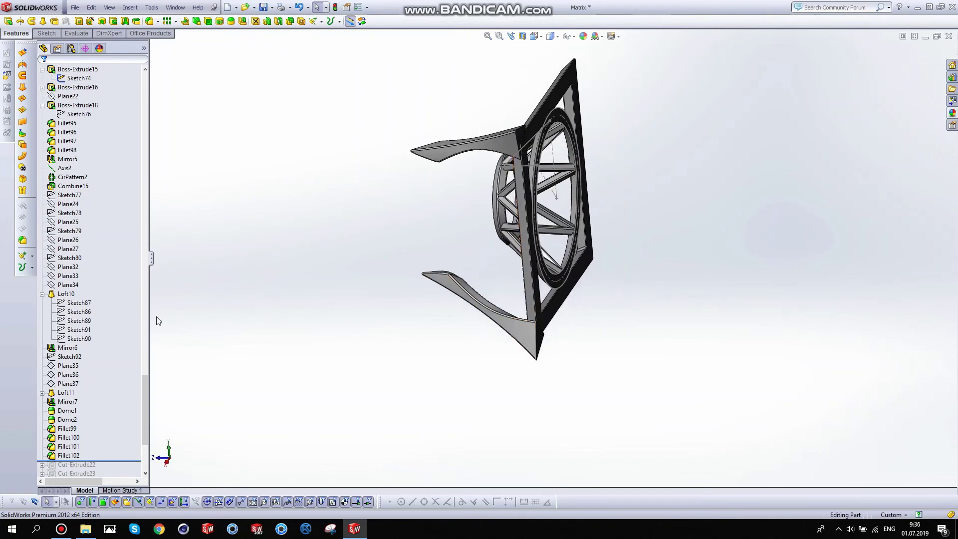
scroll(110, 213, up, 5)
scroll(110, 214, up, 5)
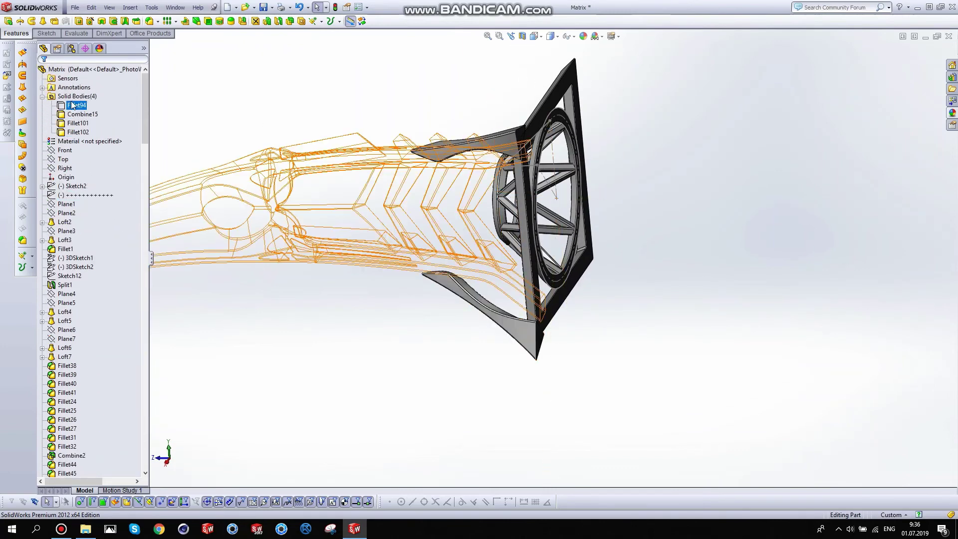
- Show the Fillet94 body and hide Sketch74 and 3DSketch11
click(76, 105)
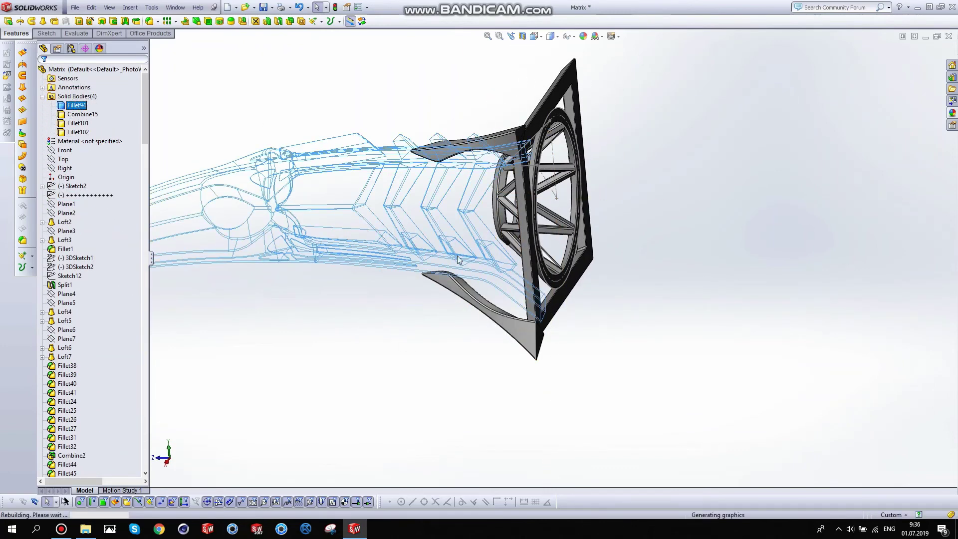
middle_drag(466, 301, 526, 276)
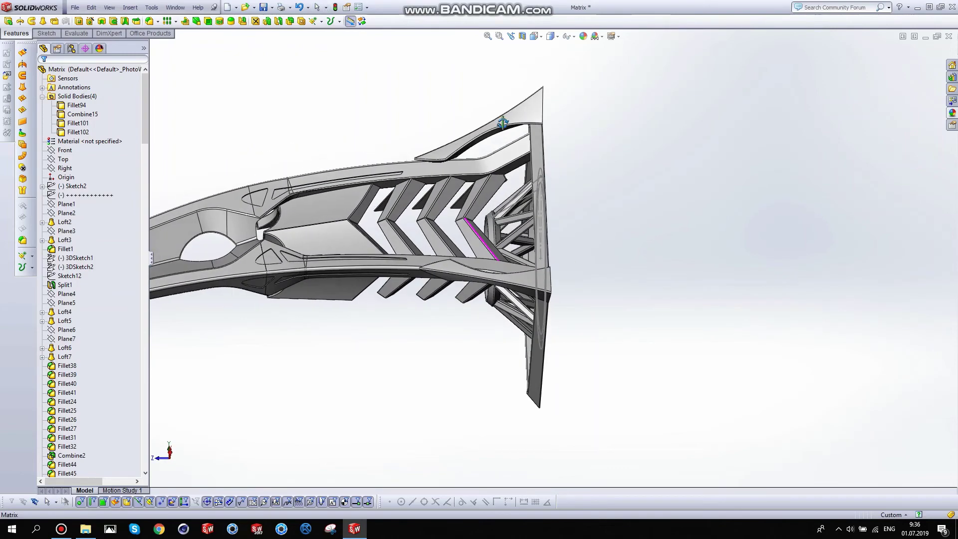
scroll(526, 276, down, 2)
scroll(520, 300, down, 2)
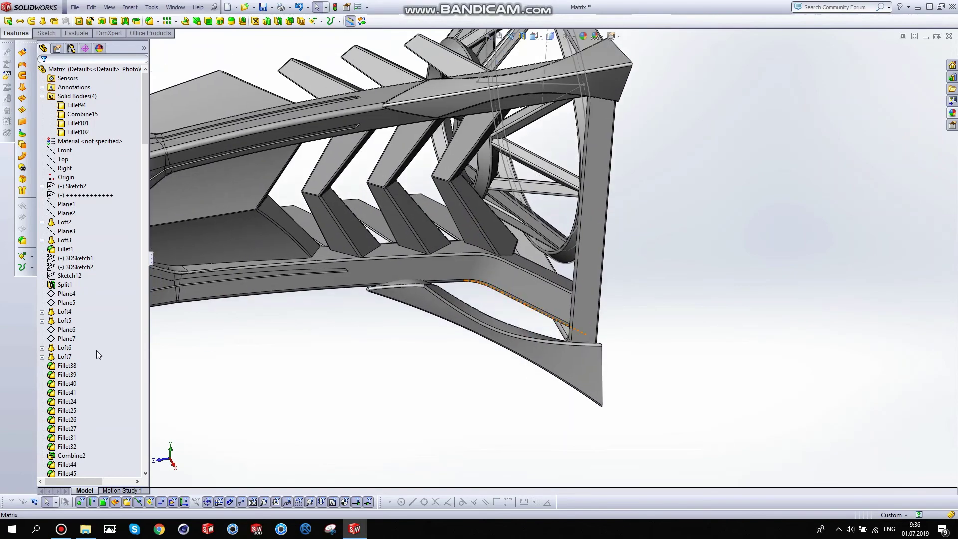
scroll(97, 350, down, 10)
click(90, 375)
scroll(88, 378, down, 10)
click(95, 365)
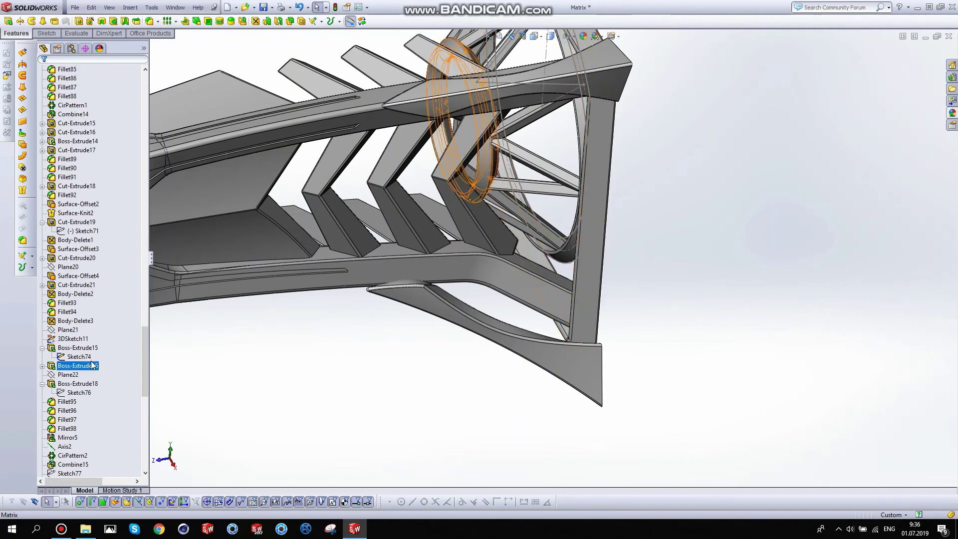
scroll(86, 355, down, 10)
scroll(87, 352, up, 2)
ctrl+click(74, 177)
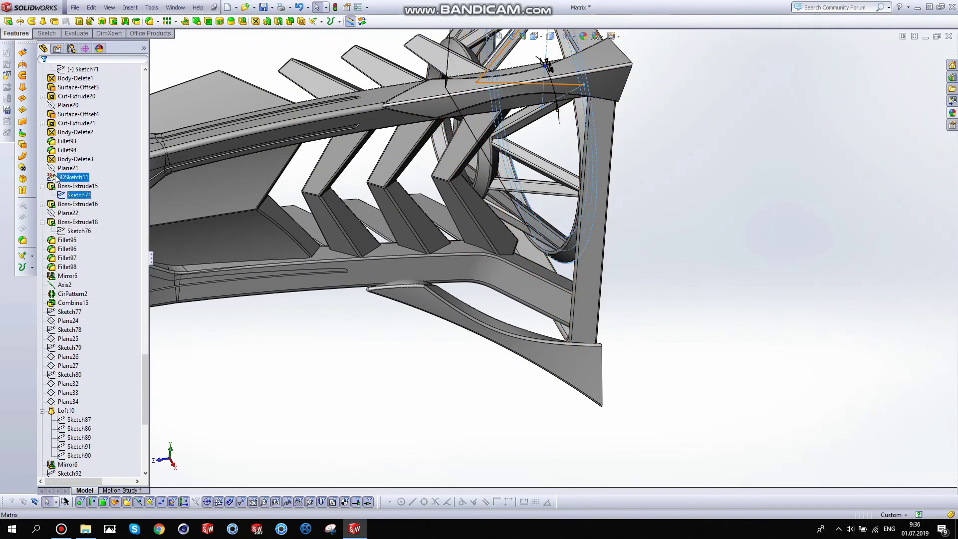
click(62, 158)
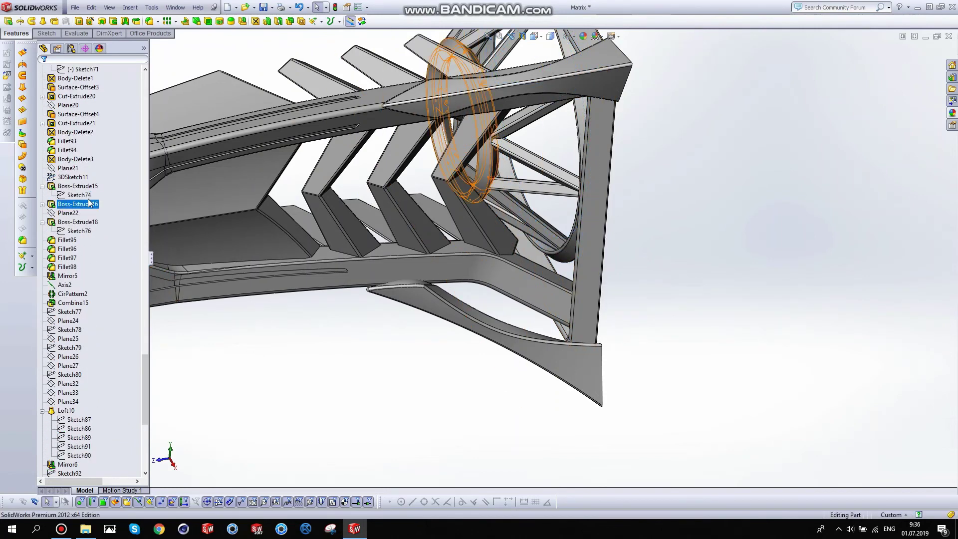
- Roll the history forward to include Cut-Extrude22 at the lower blade tip
scroll(86, 381, down, 6)
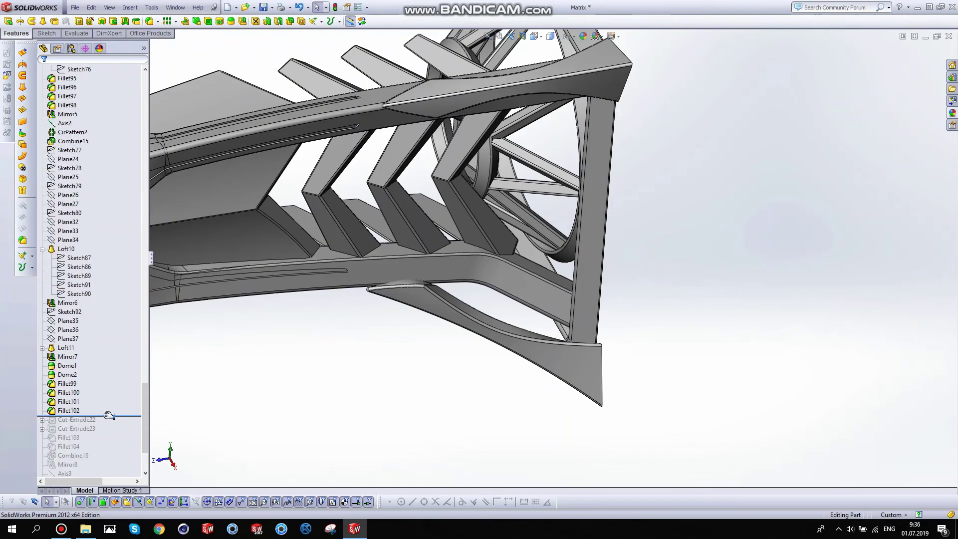
drag(113, 418, 111, 424)
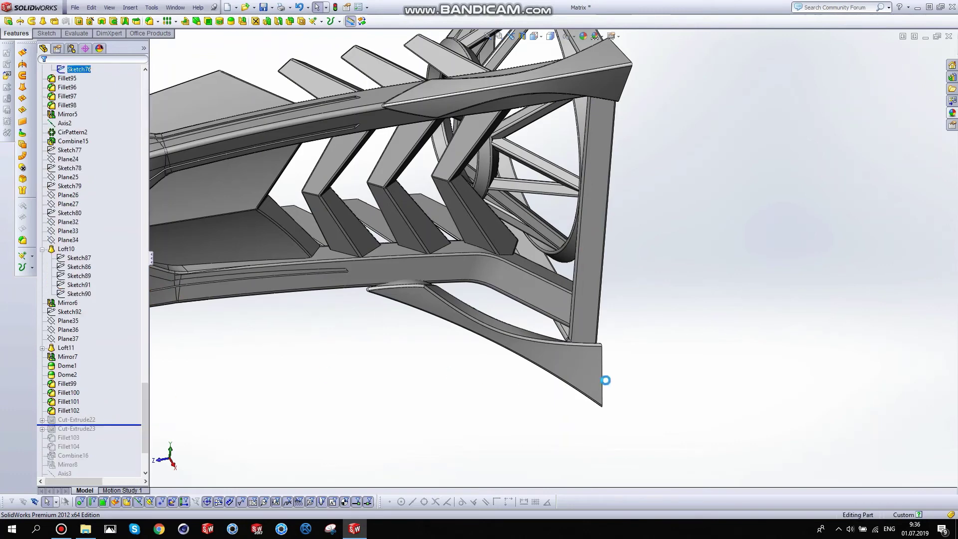
mouse_move(584, 366)
middle_down()
mouse_move(528, 335)
mouse_move(584, 369)
middle_up()
- Reconfirm Cut-Extrude22's Through All tip cut and roll forward to include Cut-Extrude23
click(592, 375)
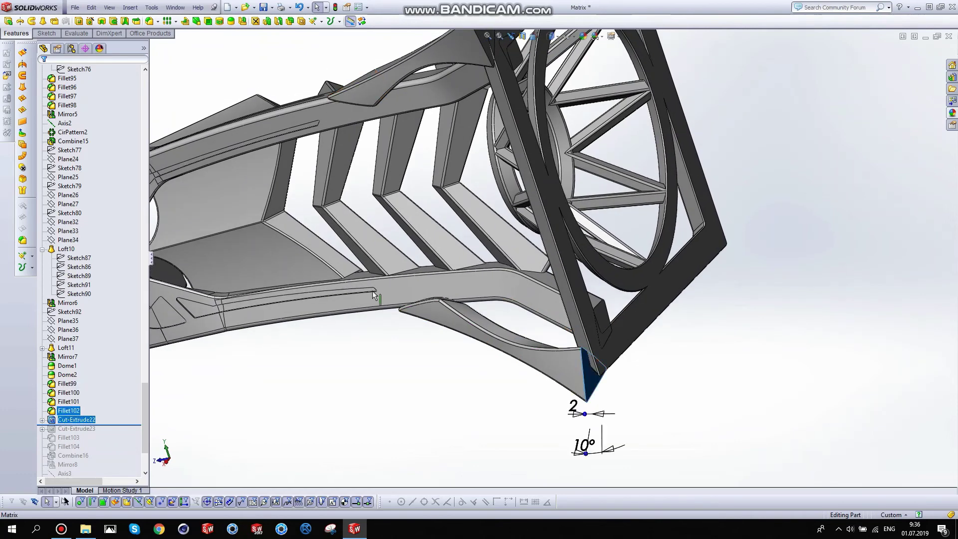
middle_drag(505, 235, 539, 260)
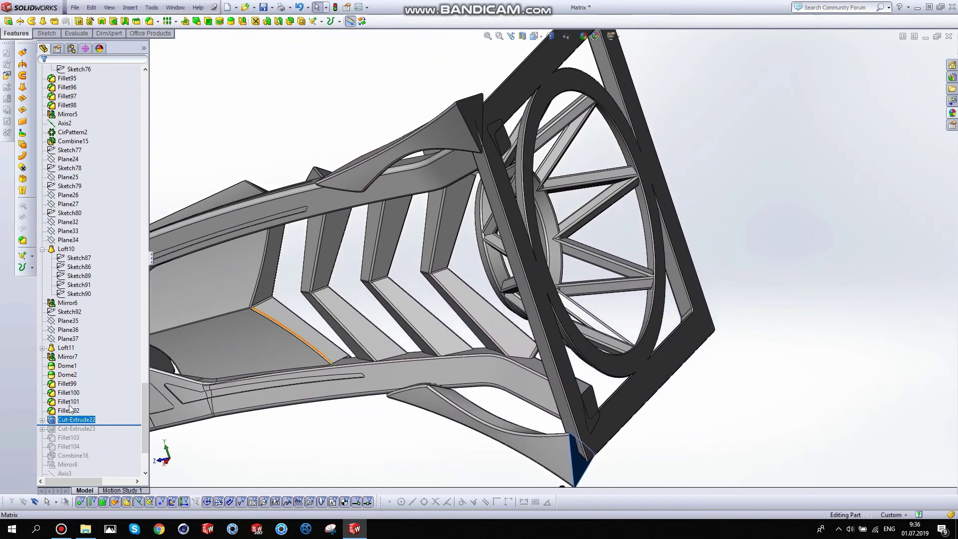
click(71, 410)
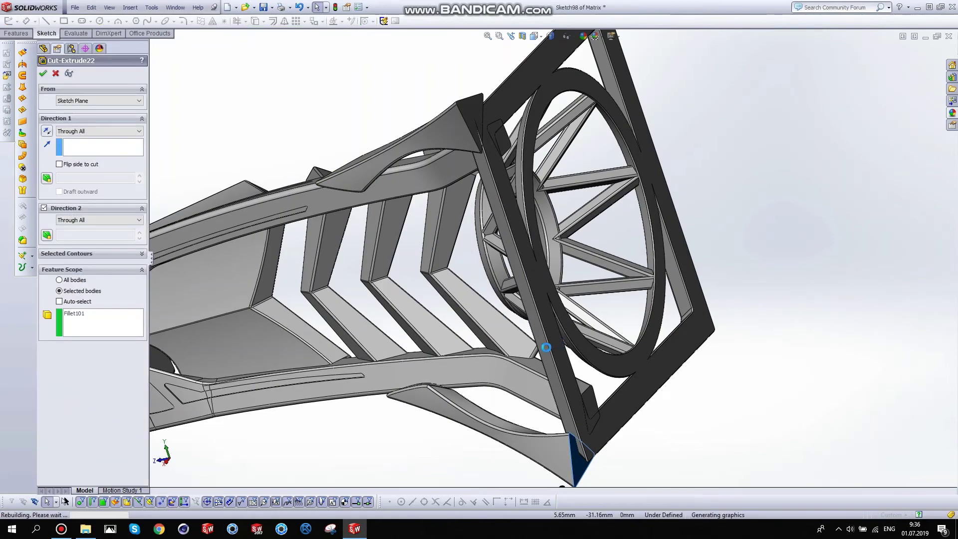
mouse_move(546, 347)
middle_down()
mouse_move(593, 401)
mouse_move(582, 342)
middle_up()
scroll(594, 401, down, 4)
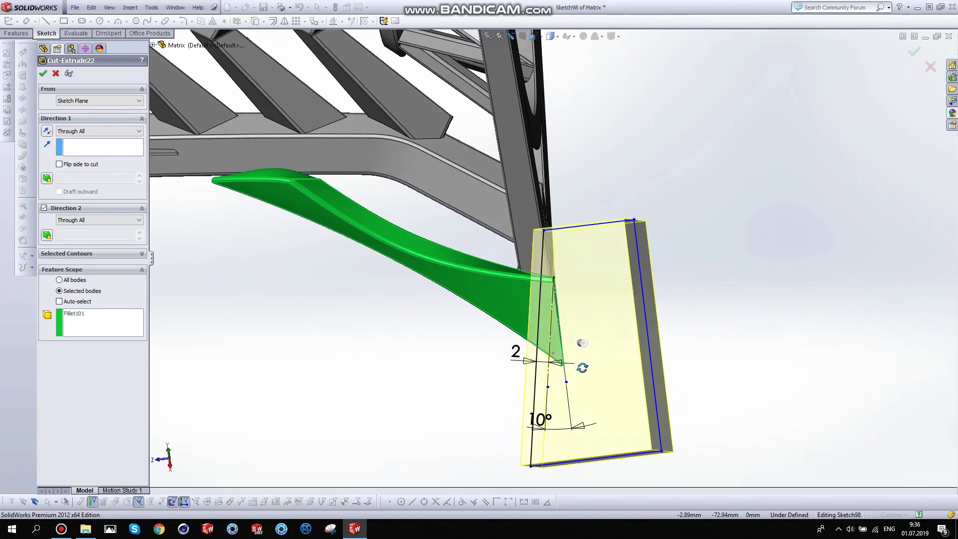
click(915, 53)
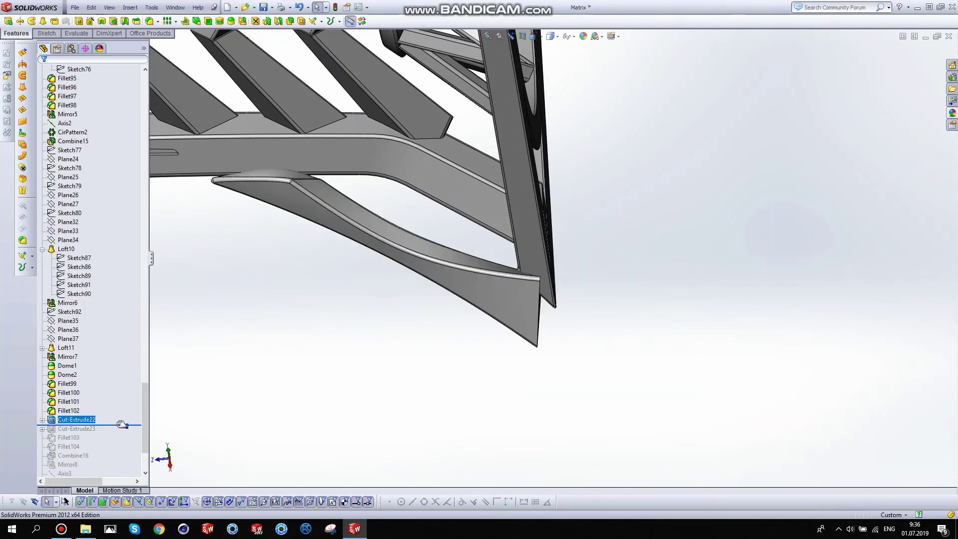
drag(121, 425, 122, 430)
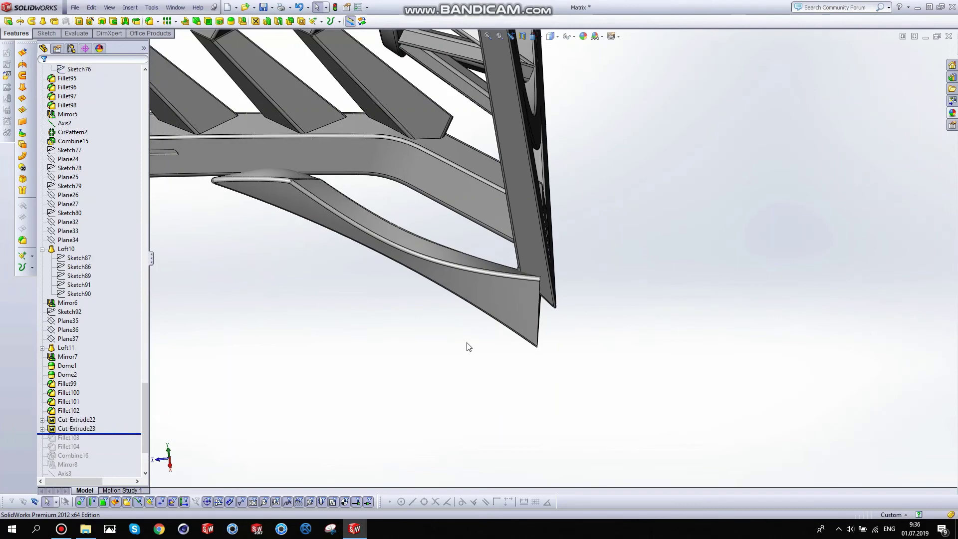
middle_drag(466, 346, 499, 141)
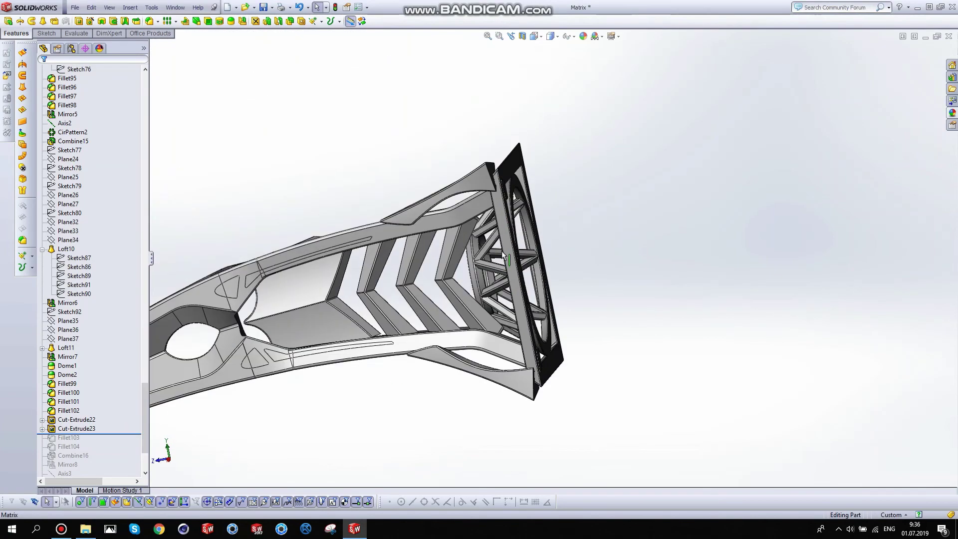
- Inspect the tip cut's 10° and 2 dimensions and the mirrored blade face
middle_drag(499, 140, 447, 188)
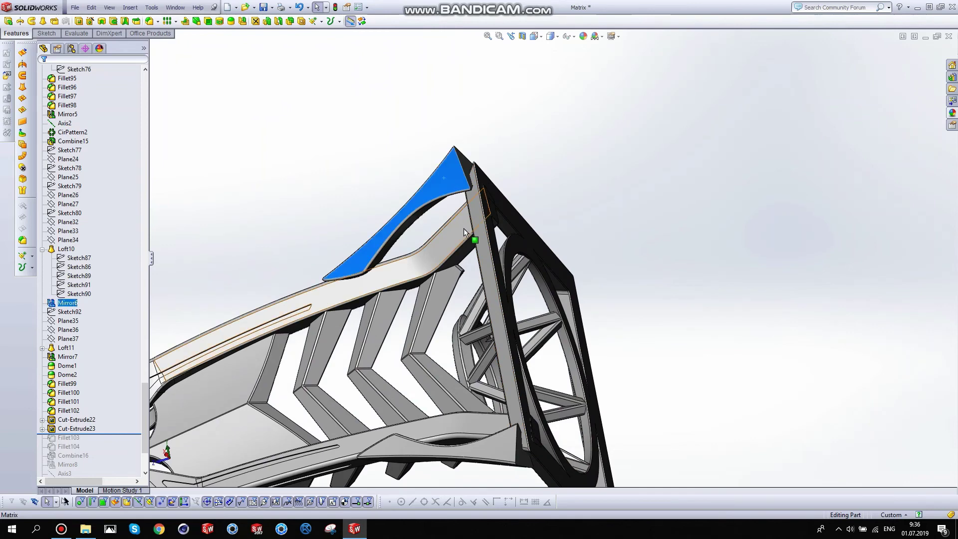
click(463, 229)
scroll(458, 179, down, 2)
double_click(464, 177)
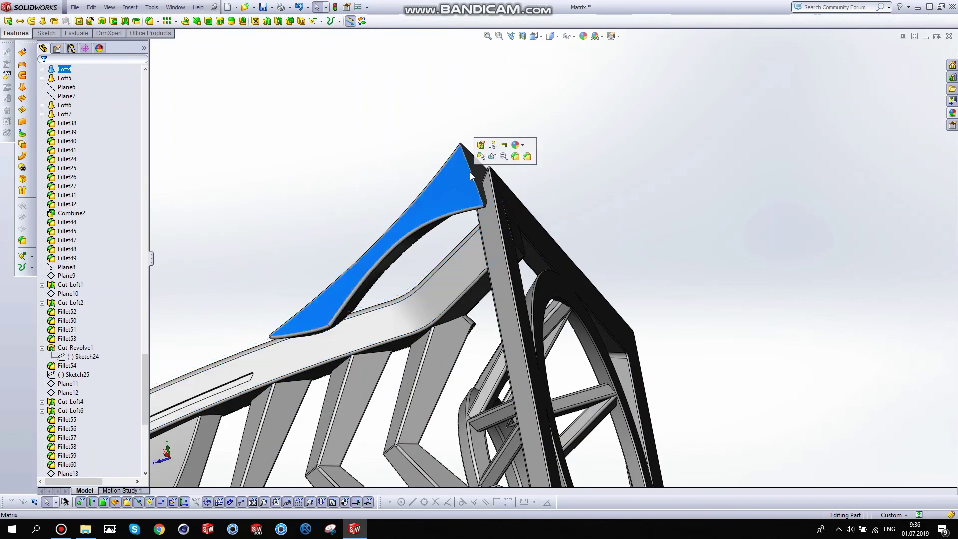
scroll(473, 172, down, 2)
scroll(473, 171, down, 2)
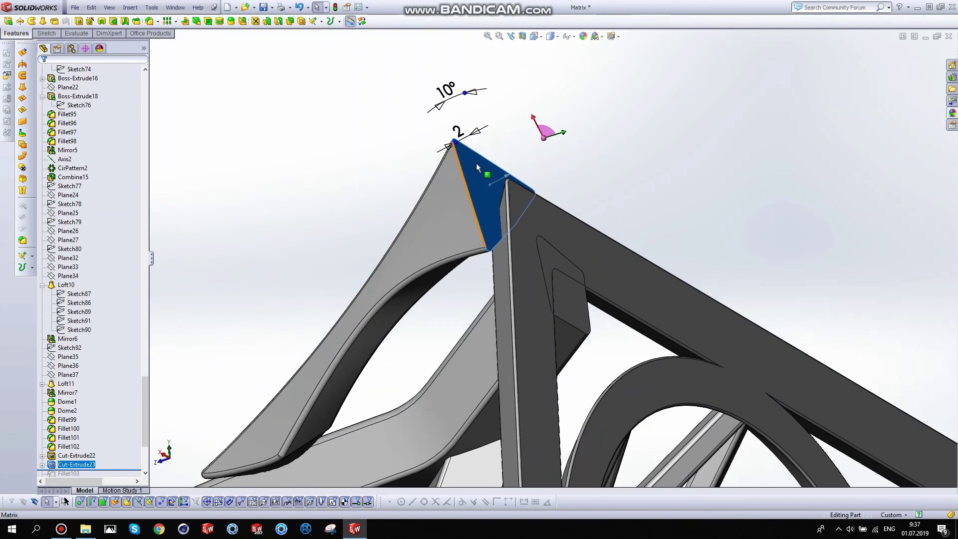
click(438, 224)
middle_drag(471, 285, 557, 316)
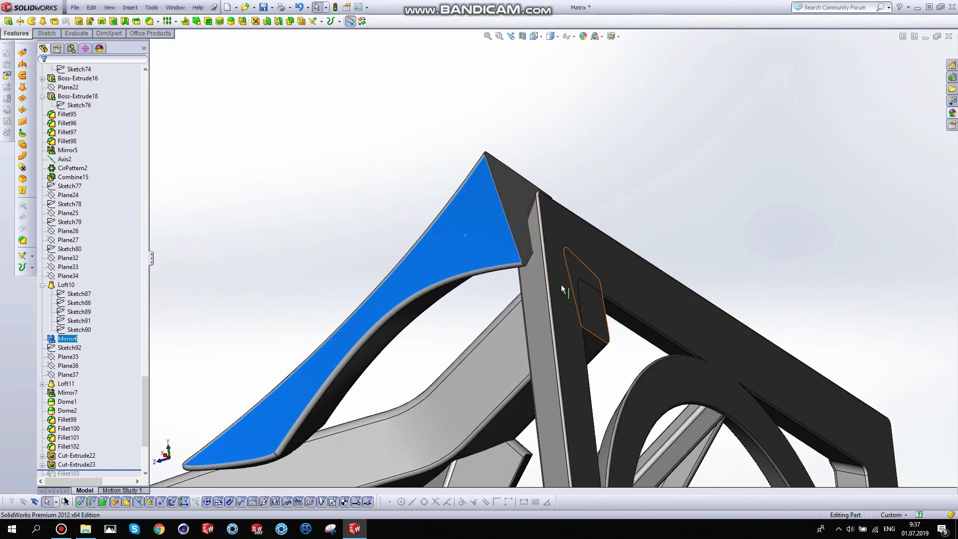
mouse_move(310, 338)
middle_down()
mouse_move(310, 208)
mouse_move(489, 216)
mouse_move(415, 282)
middle_up()
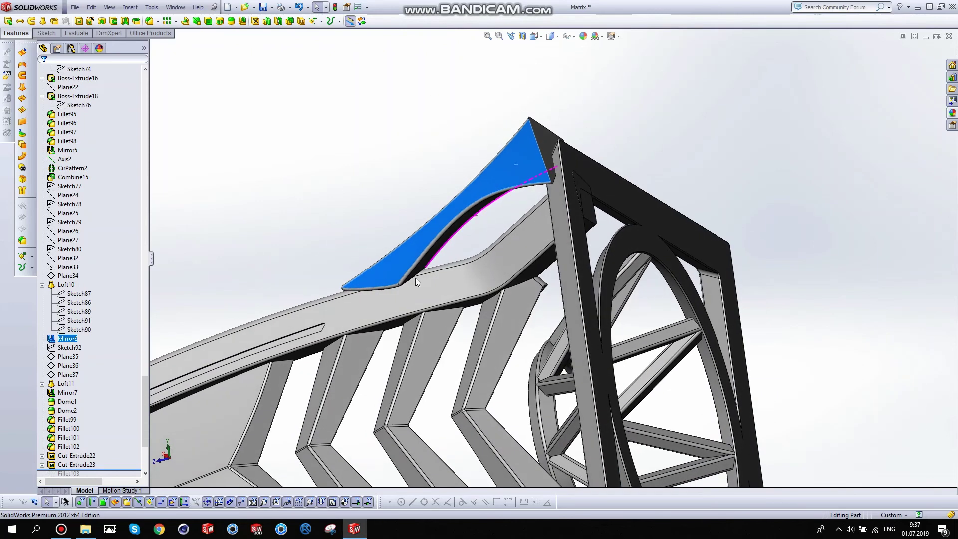
scroll(109, 359, down, 2)
scroll(108, 359, down, 2)
- Roll the history forward past Fillet103, Fillet104 and Combine16
drag(110, 361, 110, 375)
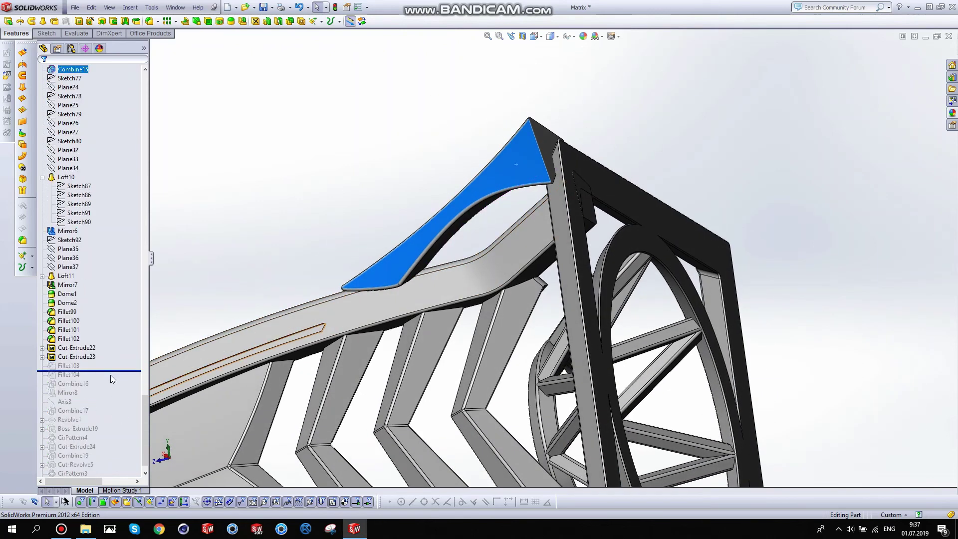
click(71, 375)
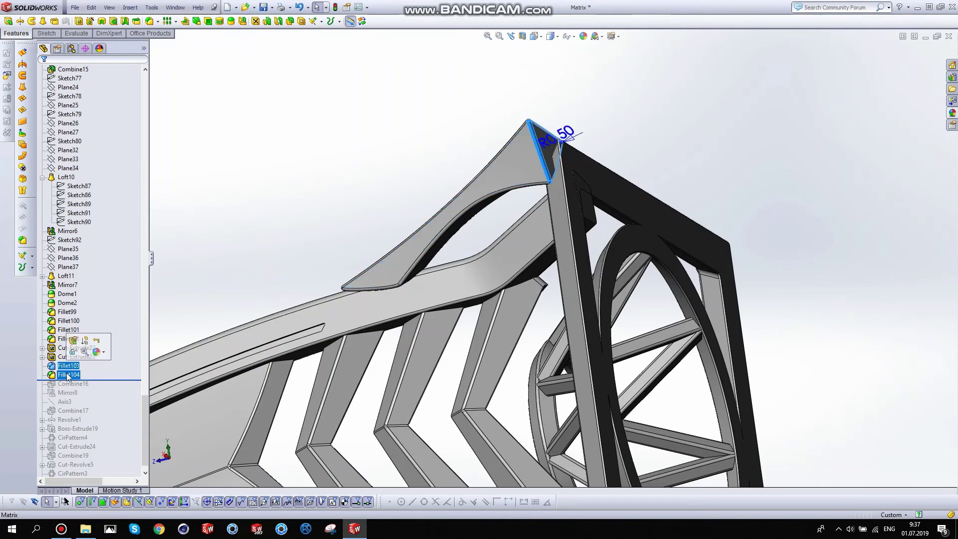
mouse_move(474, 388)
middle_down()
mouse_move(472, 241)
mouse_move(462, 261)
mouse_move(379, 310)
middle_up()
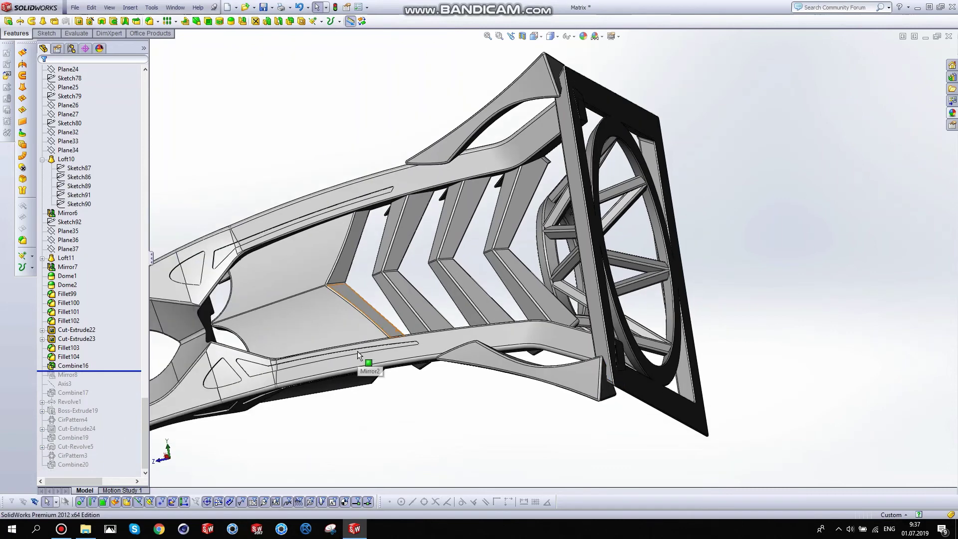
- Roll forward through Mirror8, Axis3 and Combine17, then view the square end frame
middle_drag(357, 354, 505, 352)
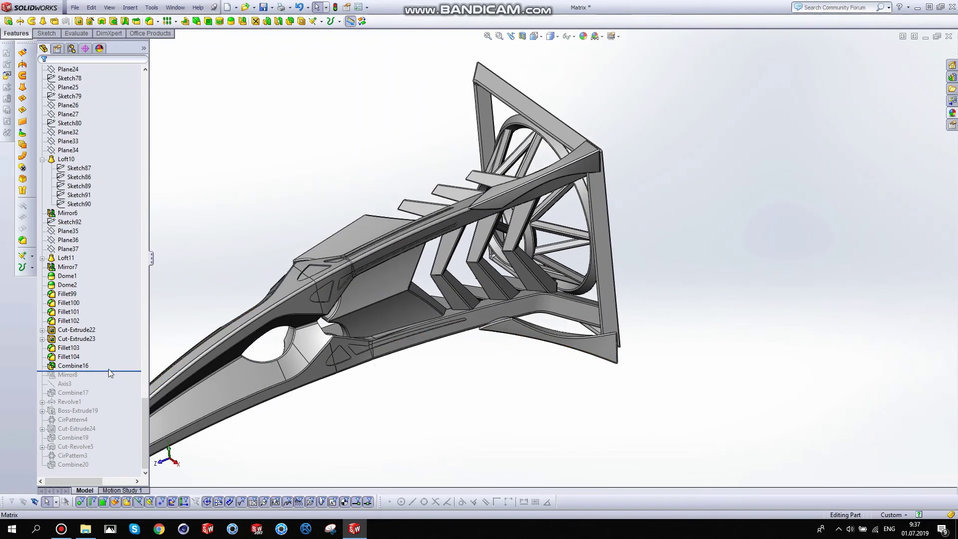
drag(111, 371, 112, 379)
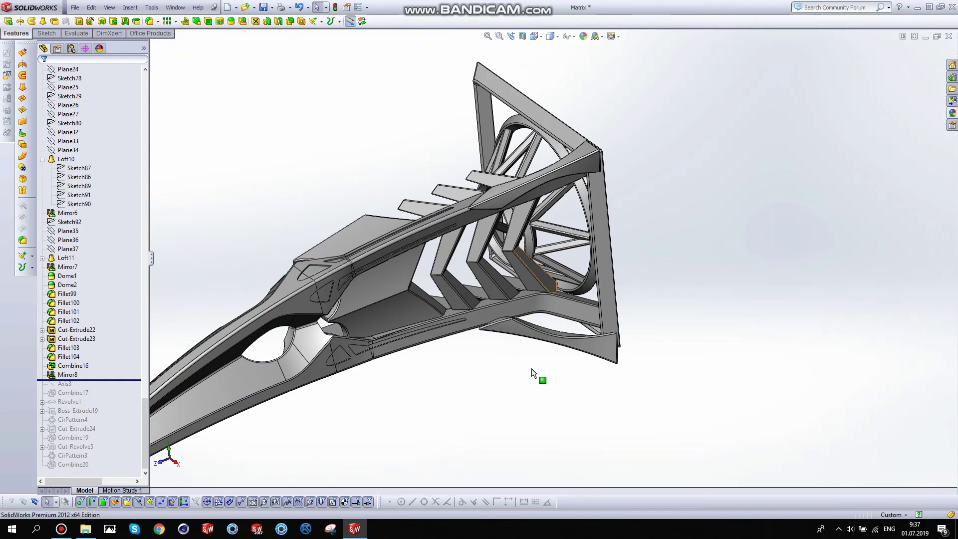
mouse_move(531, 370)
middle_down()
mouse_move(575, 261)
mouse_move(452, 239)
mouse_move(379, 280)
middle_up()
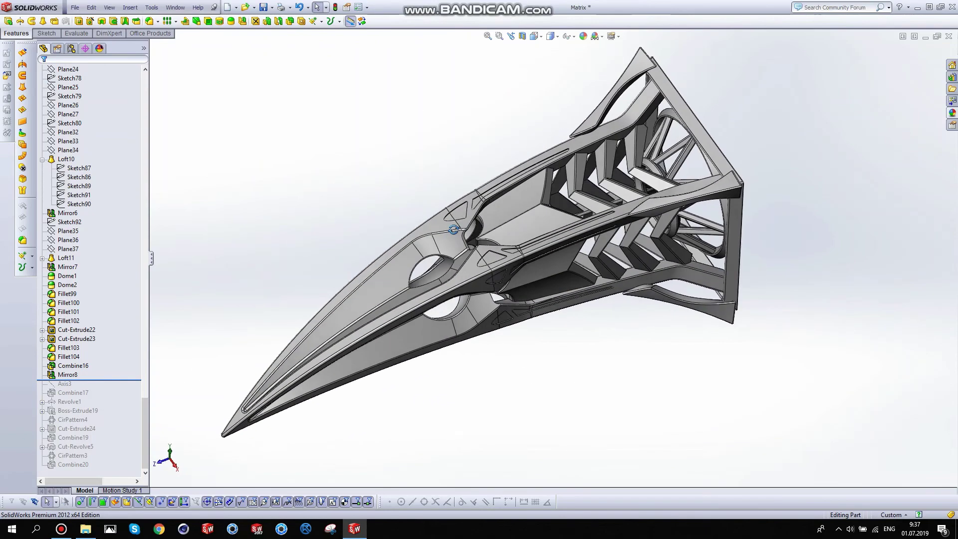
click(99, 392)
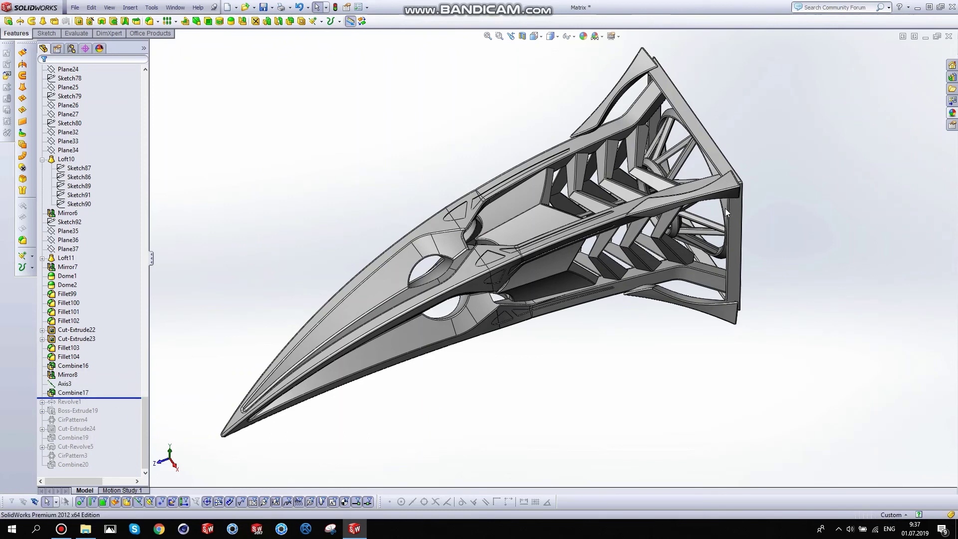
middle_drag(725, 208, 637, 289)
scroll(634, 282, down, 3)
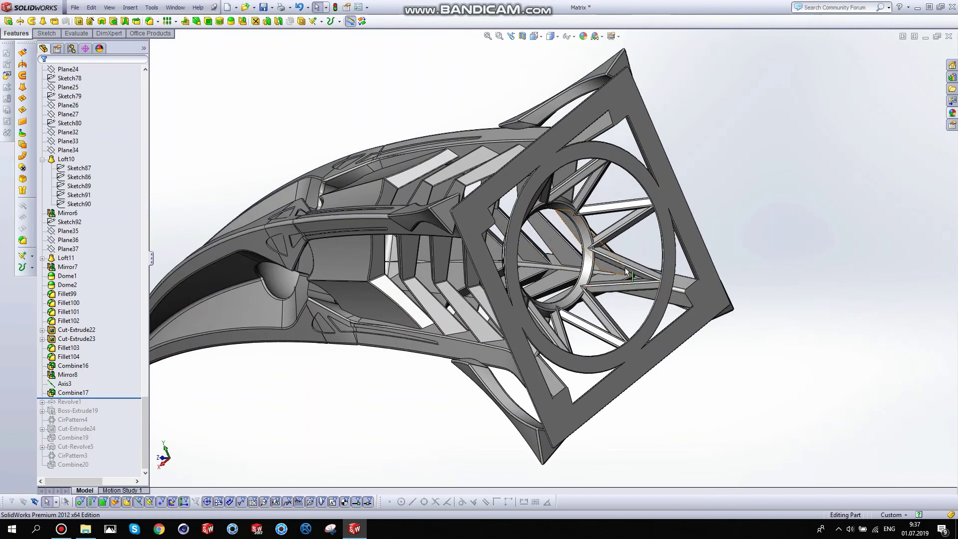
ctrl+middle_drag(509, 262, 411, 231)
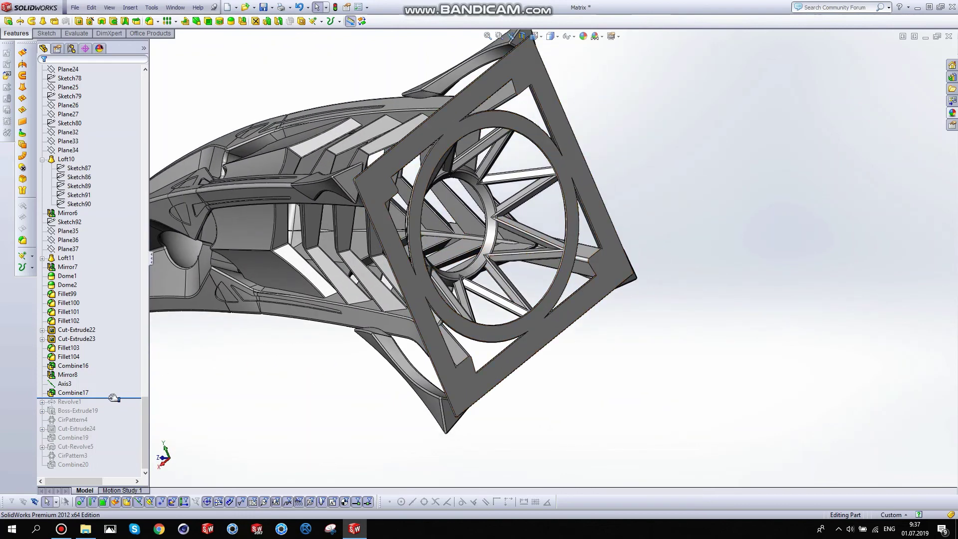
- Roll the history forward past Revolve1 and inspect the disc profile in Sketch100
drag(114, 398, 115, 405)
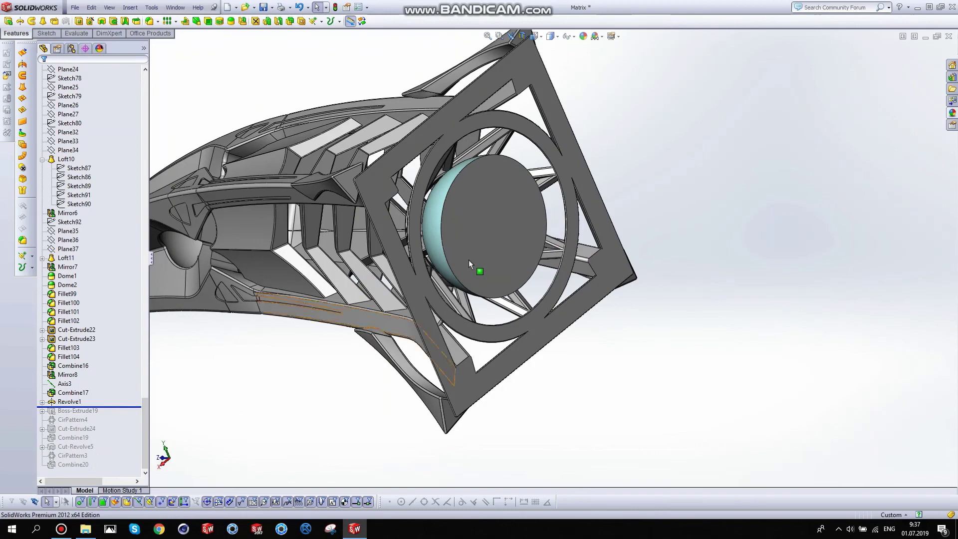
middle_drag(468, 259, 439, 270)
click(42, 402)
click(80, 410)
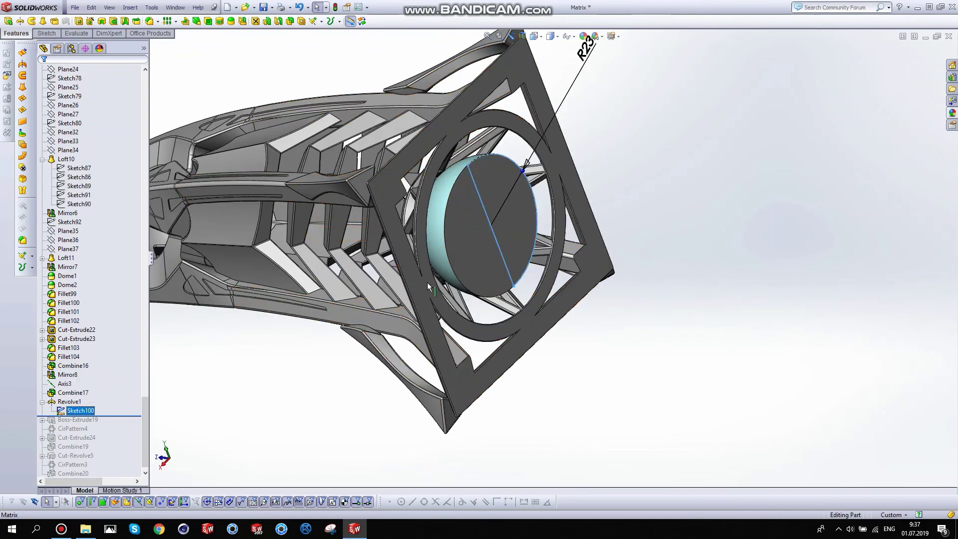
middle_drag(581, 54, 570, 39)
key(Escape)
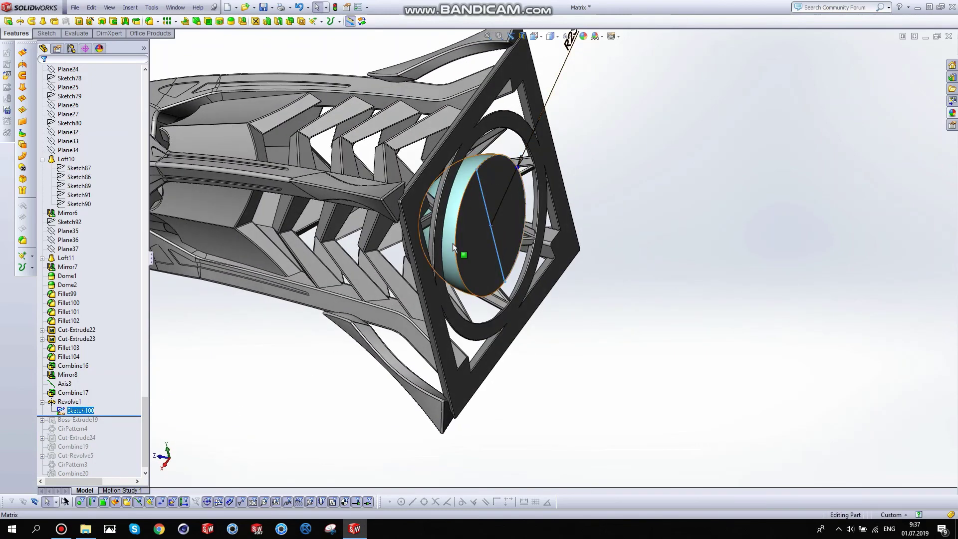
middle_drag(454, 244, 299, 325)
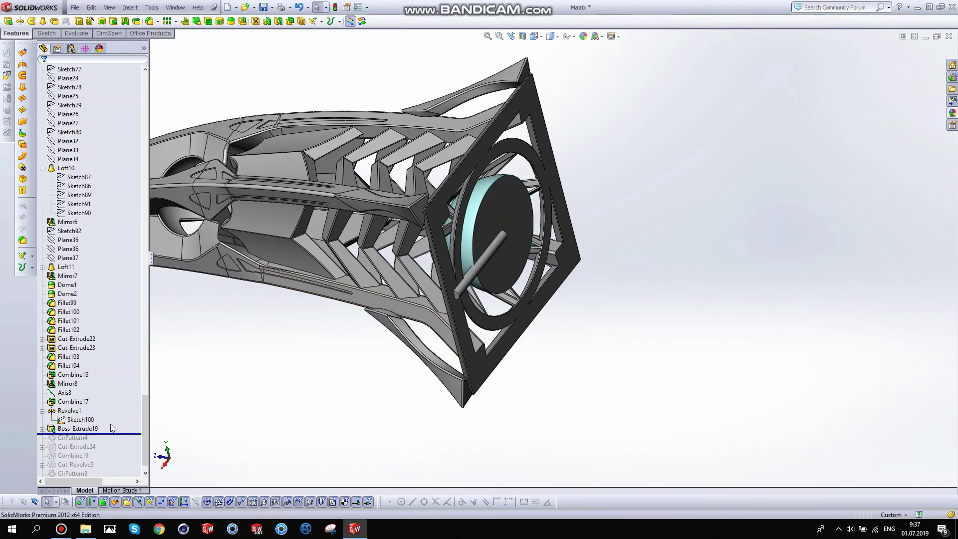
- Inspect the Boss-Extrude19 rod, then roll forward past CirPattern4 to form the rod cross
click(111, 428)
middle_drag(425, 298, 414, 340)
scroll(528, 288, down, 3)
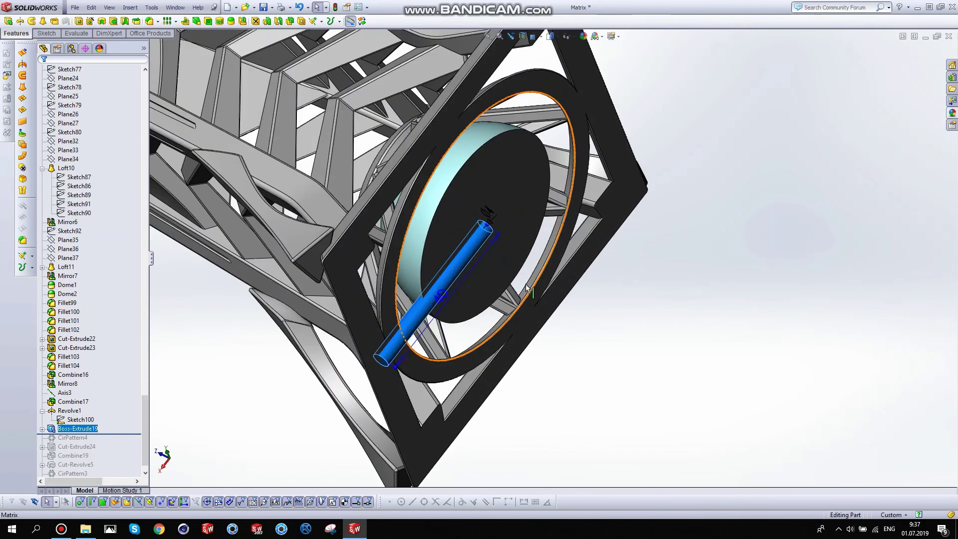
middle_drag(527, 288, 186, 423)
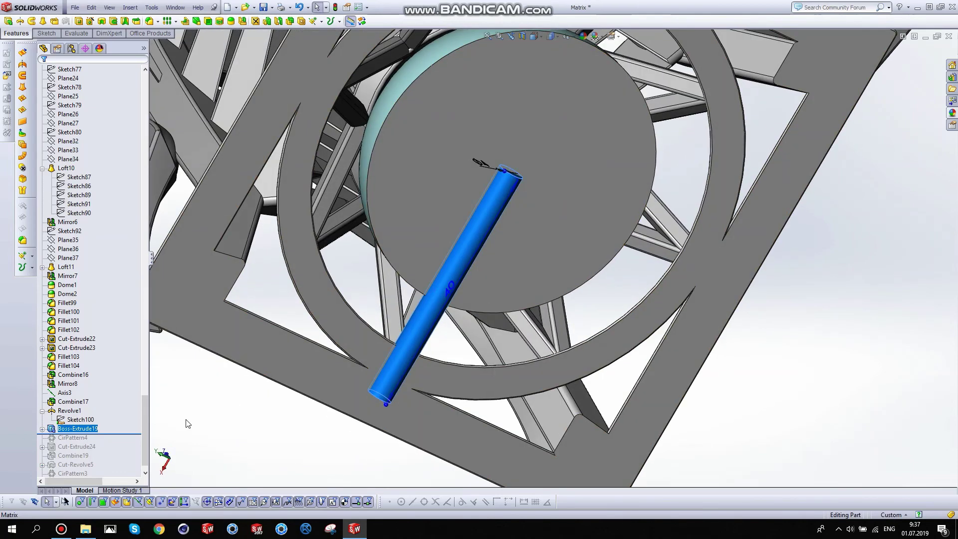
click(188, 423)
drag(118, 434, 118, 443)
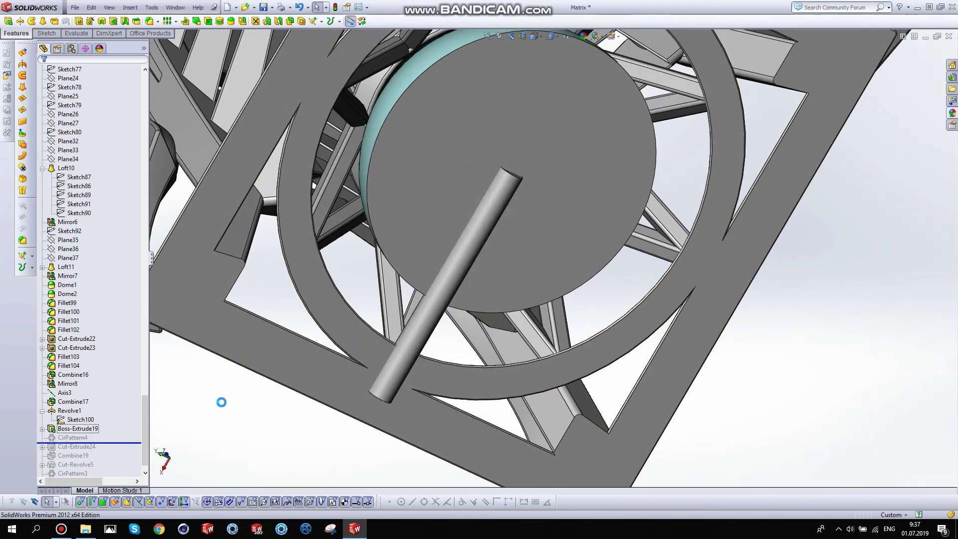
scroll(432, 307, up, 3)
scroll(95, 455, up, 1)
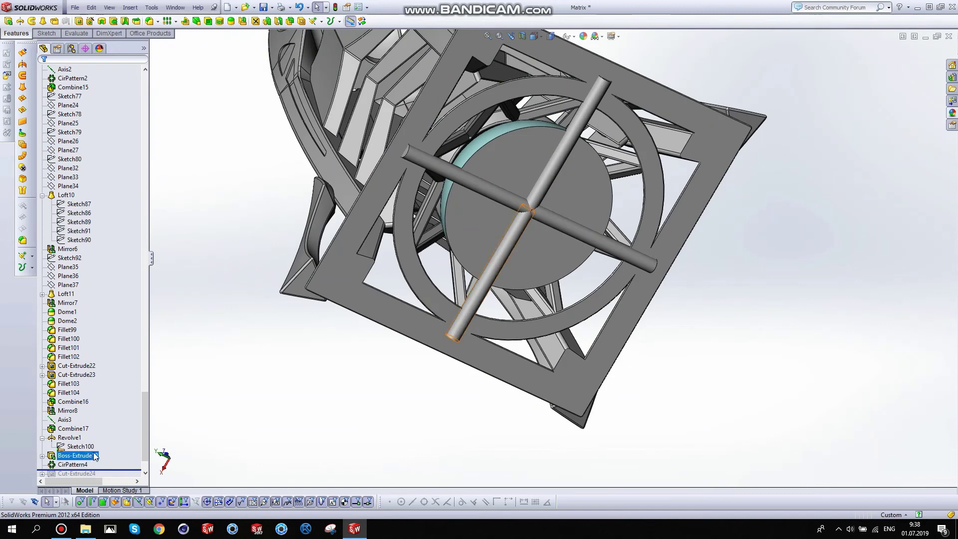
scroll(100, 439, down, 2)
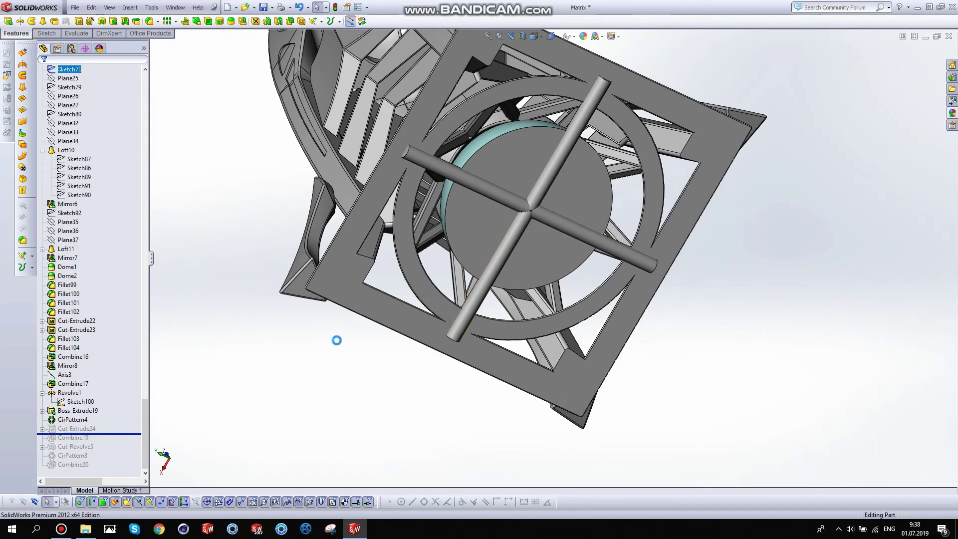
- Roll forward past Cut-Extrude24 and inspect the circle in its Sketch103
middle_drag(576, 202, 671, 171)
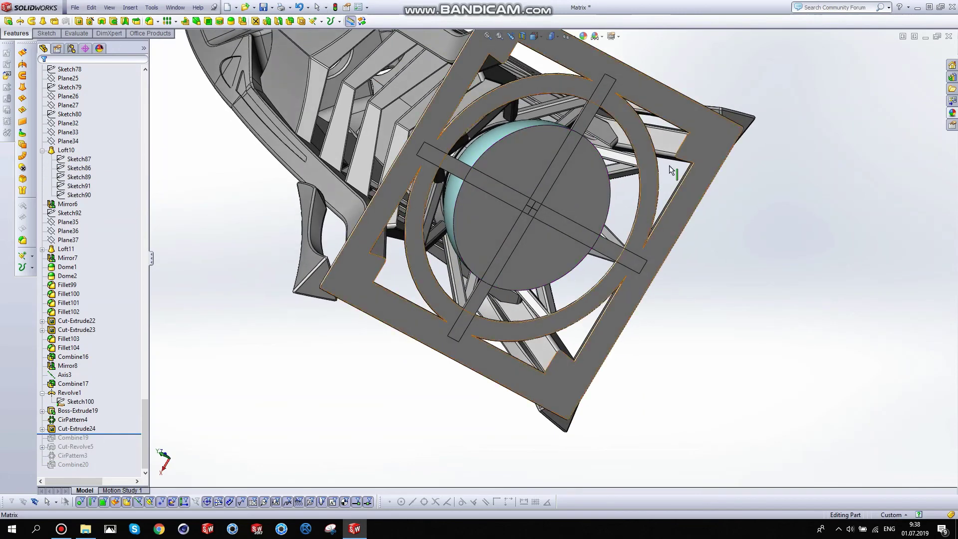
click(75, 429)
click(43, 429)
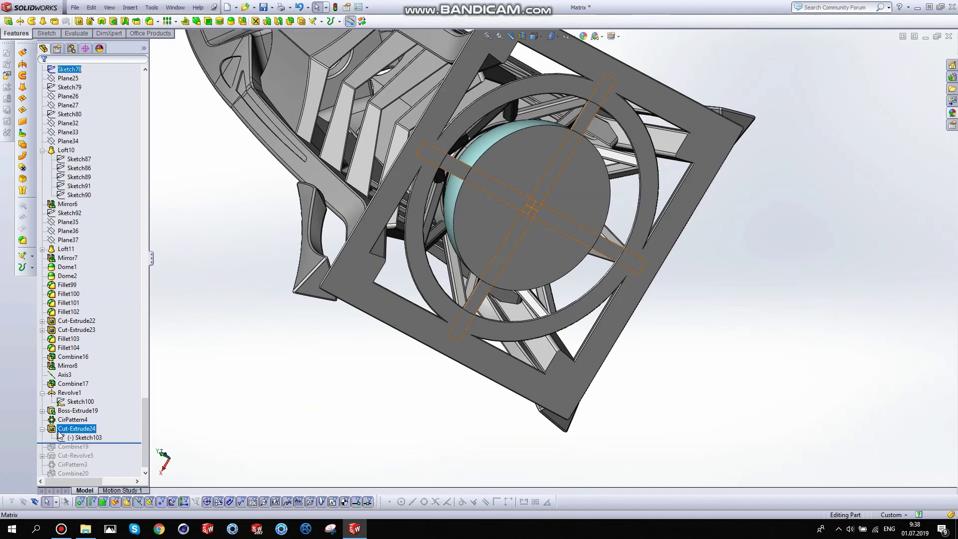
click(374, 240)
scroll(89, 359, up, 5)
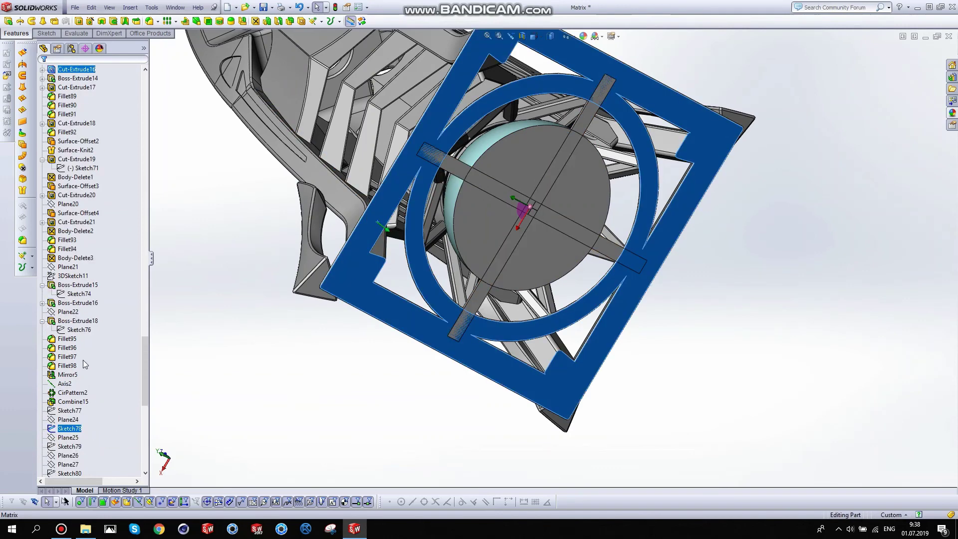
scroll(97, 390, down, 5)
click(96, 429)
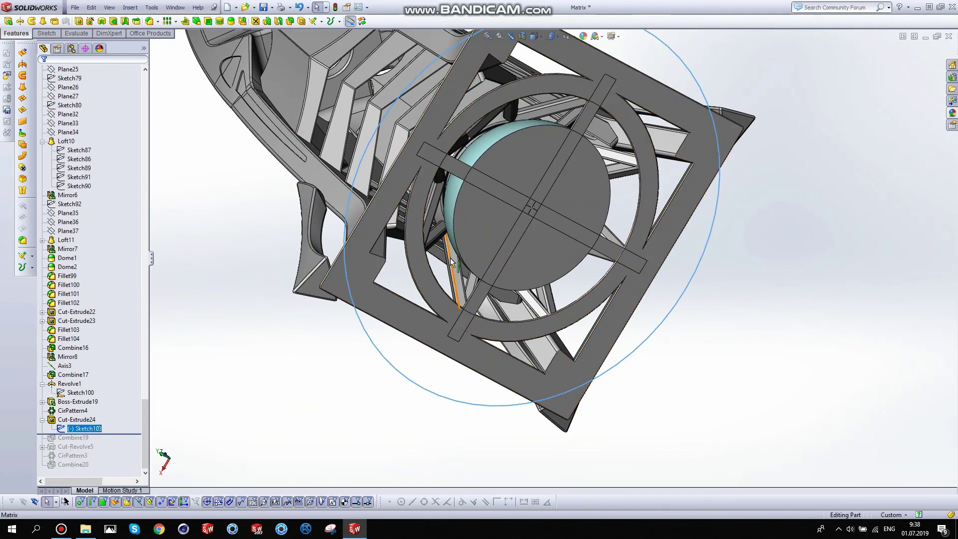
scroll(534, 239, up, 3)
middle_drag(499, 224, 534, 244)
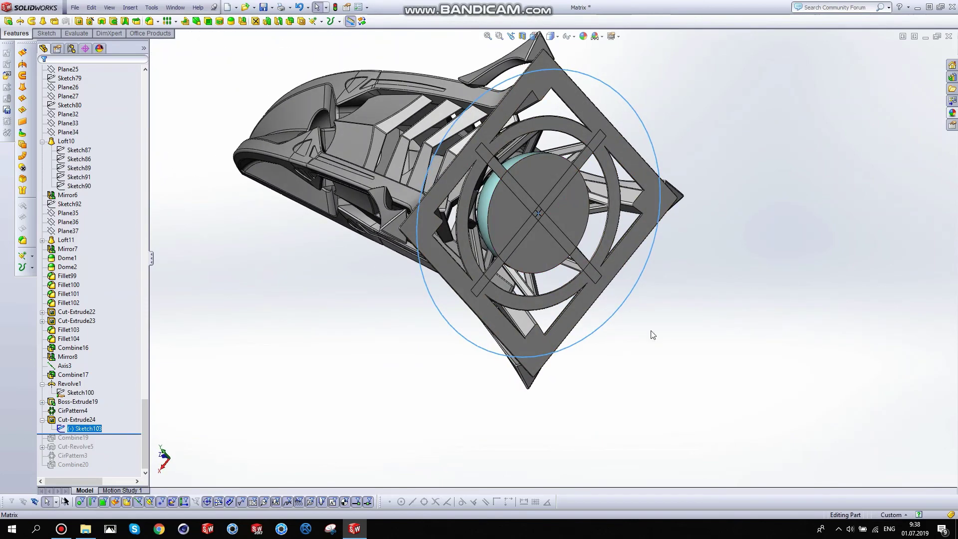
ctrl+middle_drag(495, 280, 456, 298)
- Confirm Cut-Extrude24's 40 mm blind depth on the rod bodies, then roll forward to Combine19
click(52, 420)
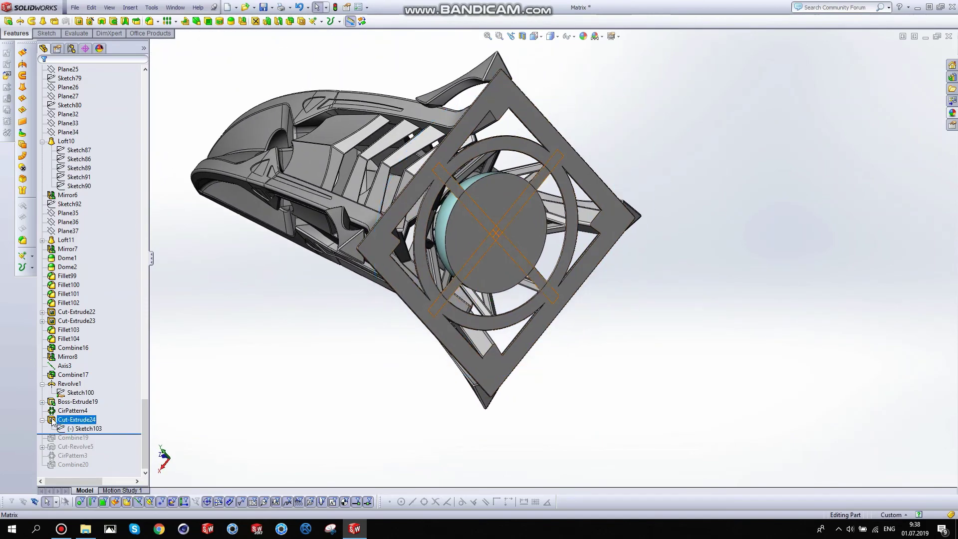
click(57, 394)
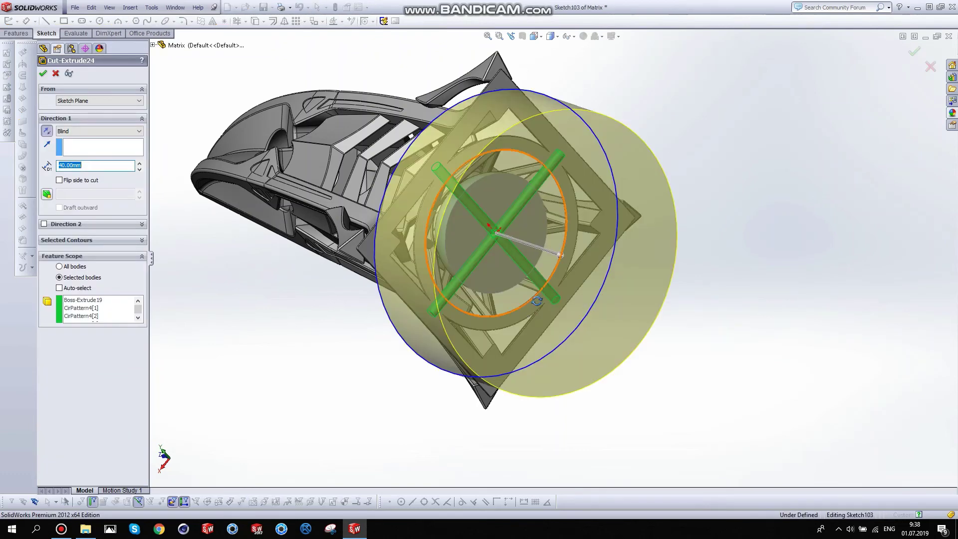
mouse_move(524, 308)
middle_down()
mouse_move(587, 344)
mouse_move(543, 369)
middle_up()
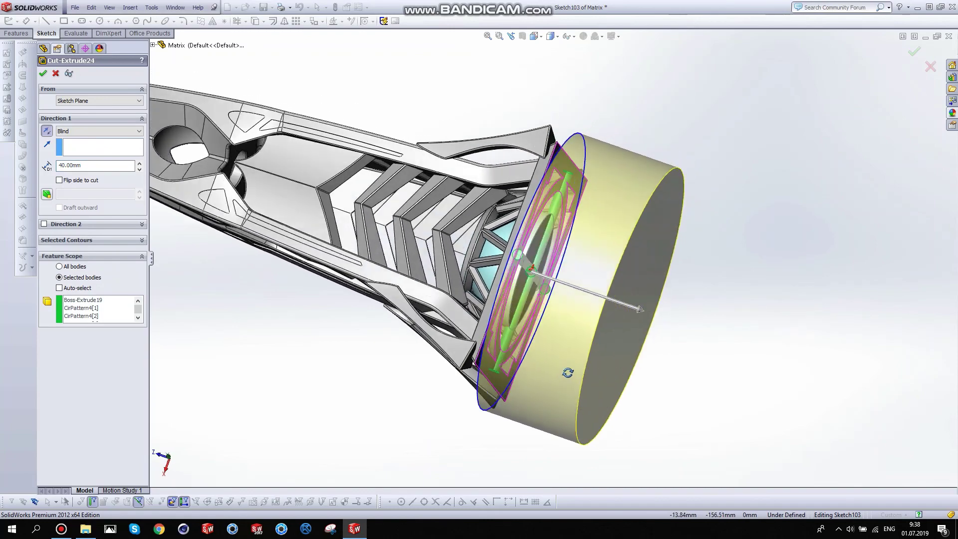
key(Return)
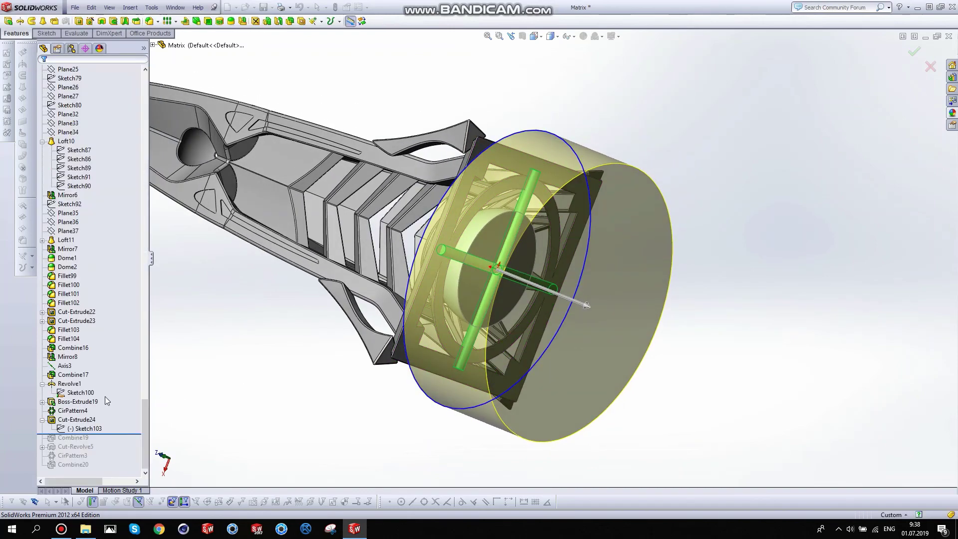
drag(113, 434, 110, 437)
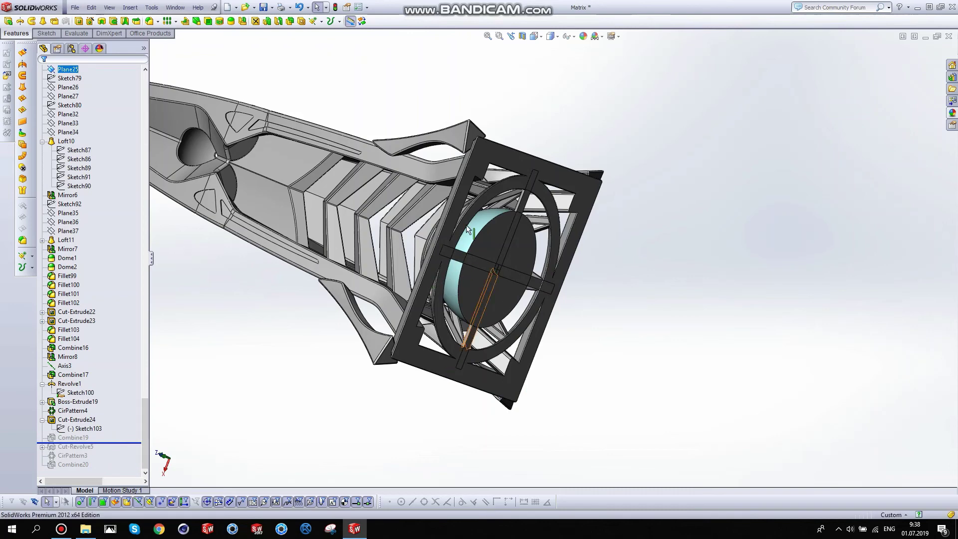
- Confirm Combine19 as an Add of the Cut-Extrude24 cross-rod bodies into the frame
middle_drag(466, 224, 480, 250)
scroll(436, 263, down, 3)
scroll(433, 277, down, 3)
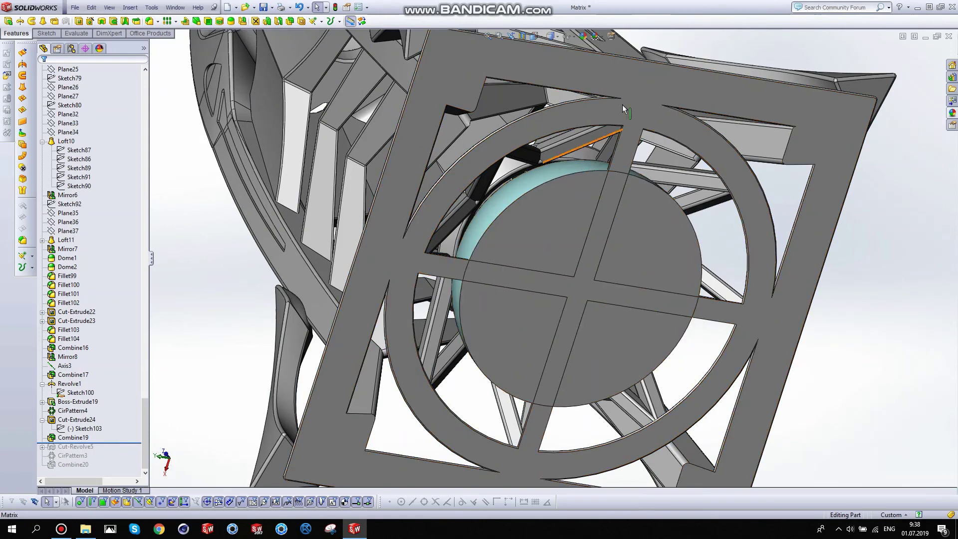
middle_drag(627, 180, 413, 225)
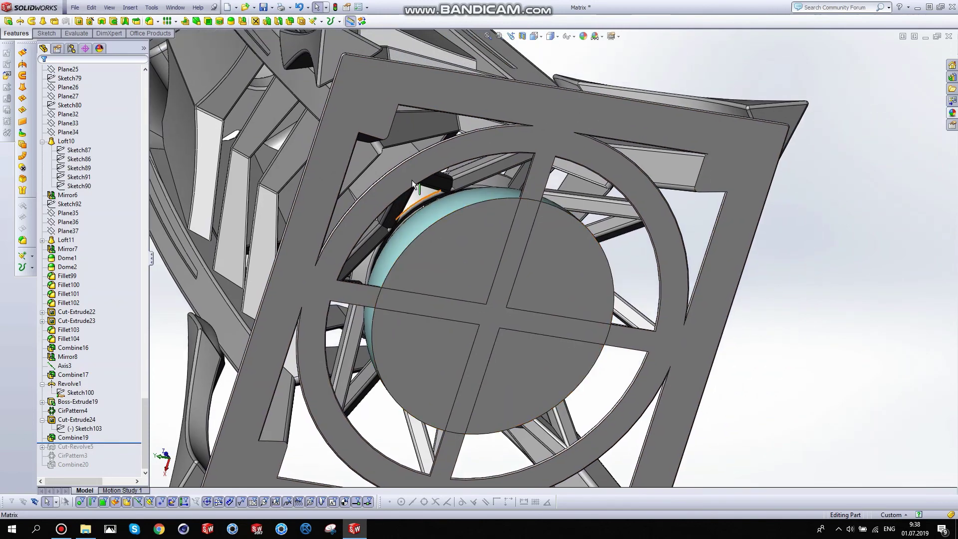
click(73, 437)
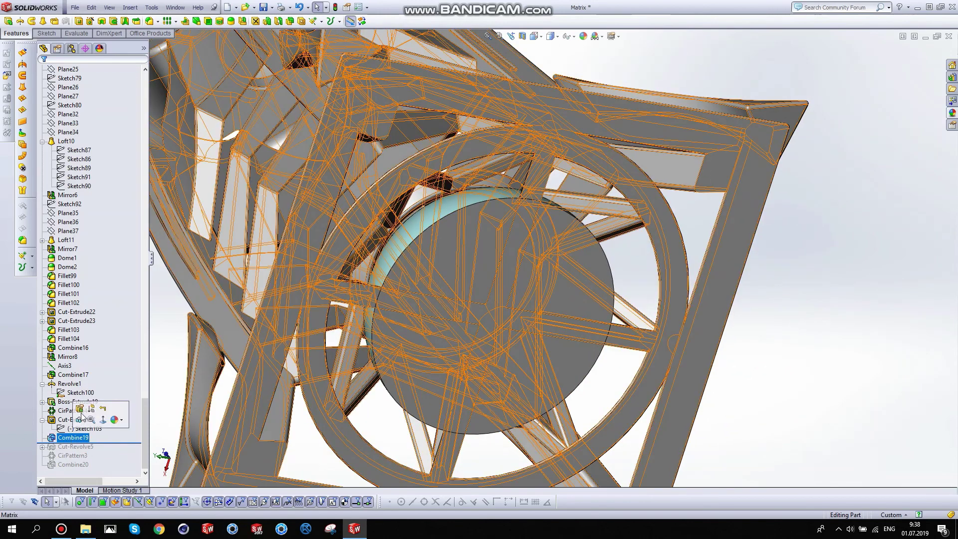
click(80, 409)
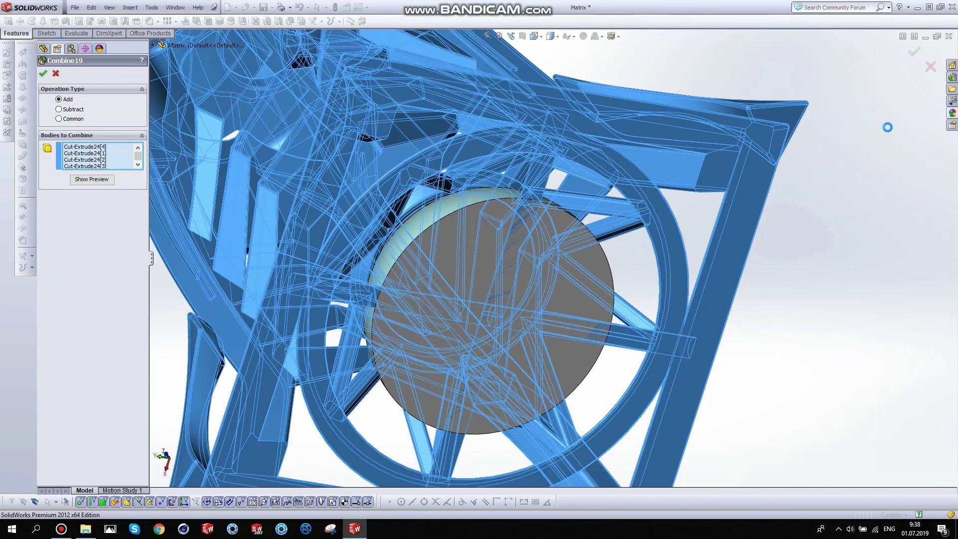
click(933, 69)
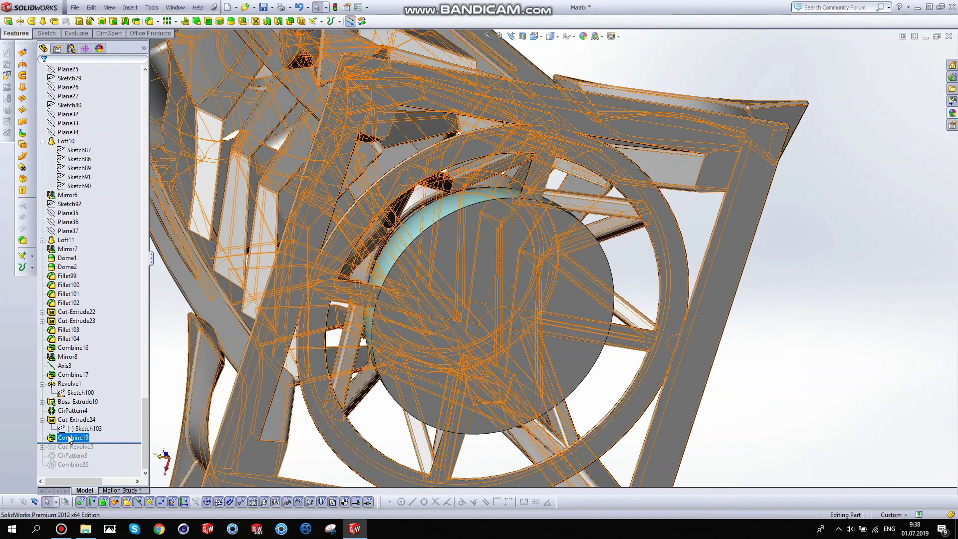
- Move the rollback bar below Combine19 and Cut-Revolve5
click(89, 410)
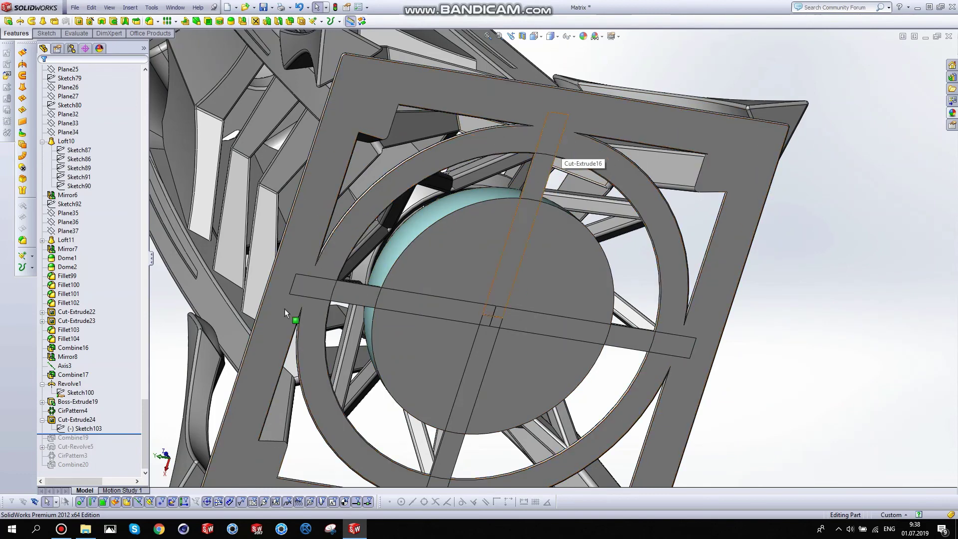
drag(109, 433, 113, 443)
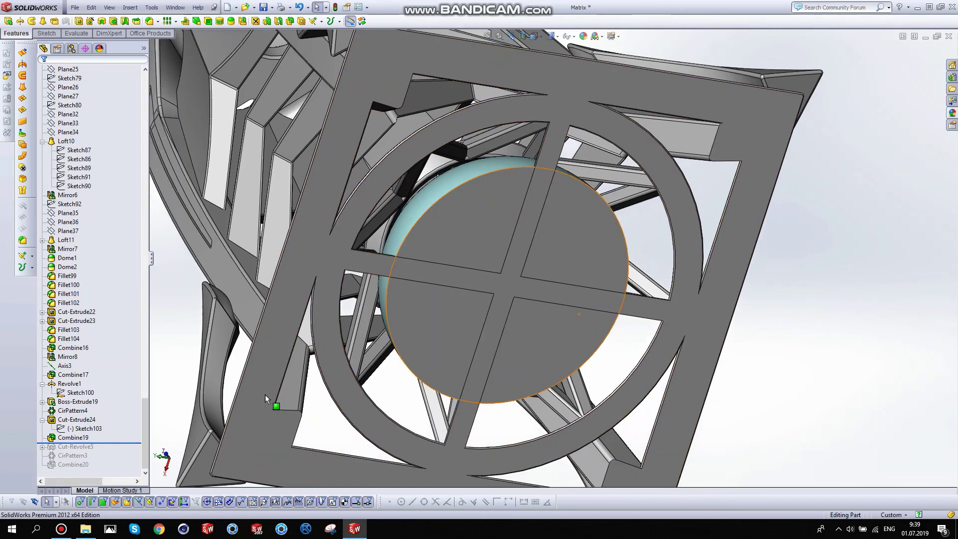
drag(118, 444, 118, 448)
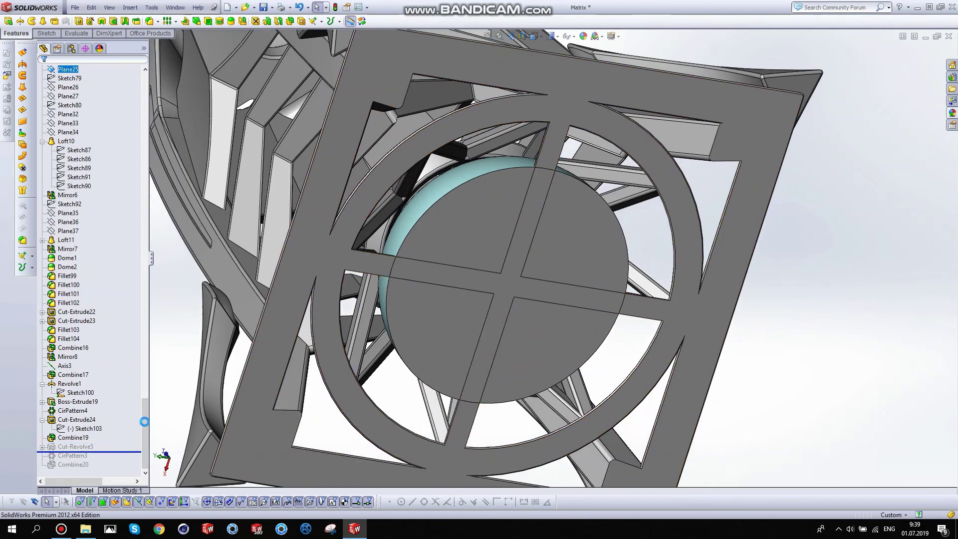
click(50, 448)
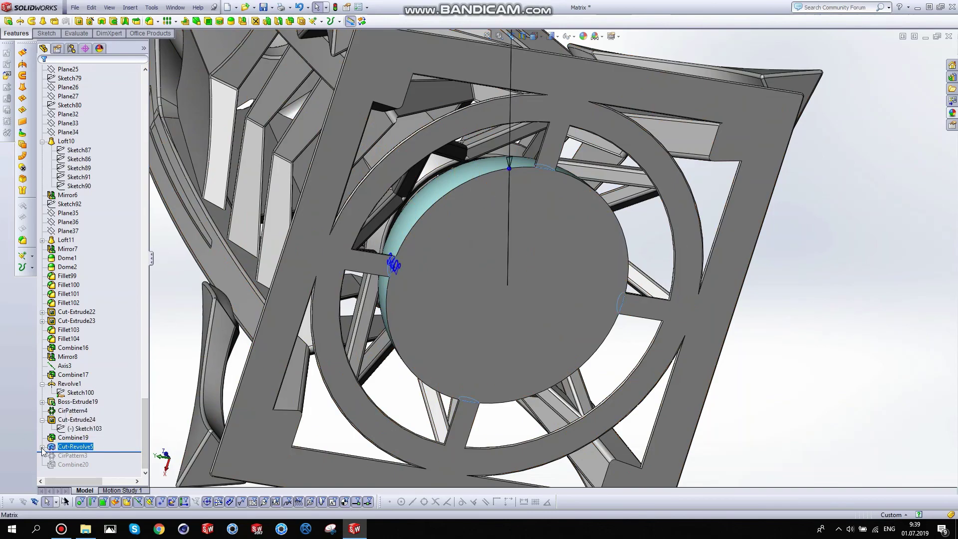
click(80, 455)
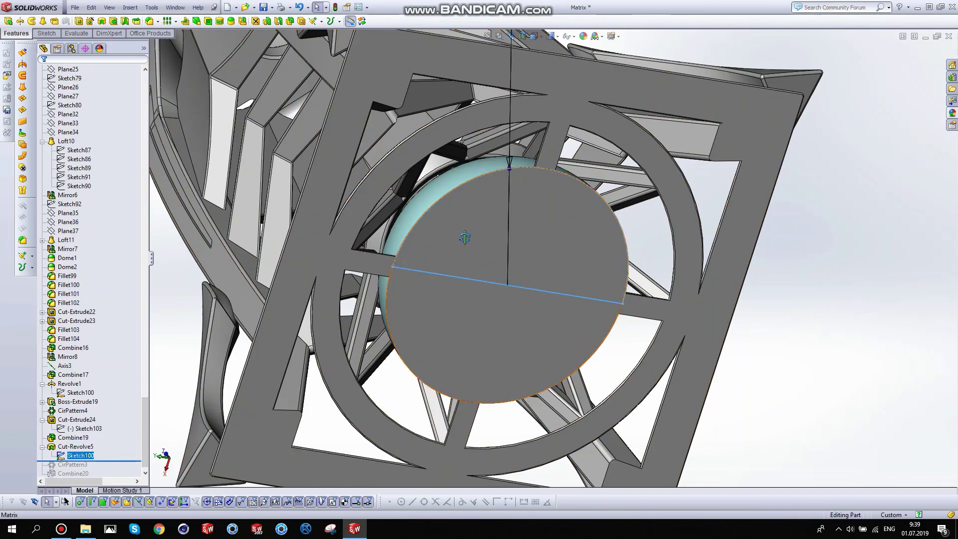
mouse_move(480, 249)
middle_down()
mouse_move(475, 236)
mouse_move(561, 217)
mouse_move(500, 214)
mouse_move(474, 237)
mouse_move(618, 227)
middle_up()
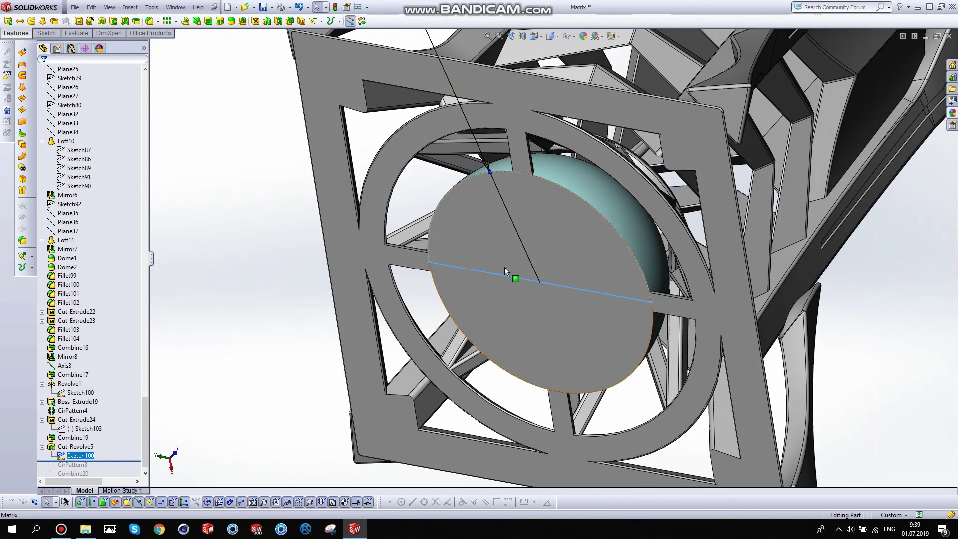
middle_drag(524, 231, 537, 217)
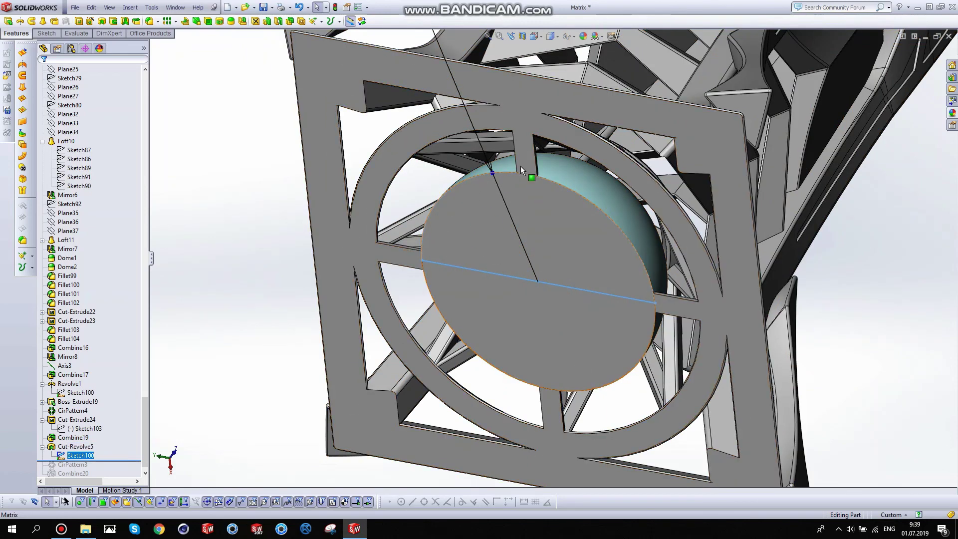
scroll(527, 172, down, 2)
scroll(549, 190, down, 2)
scroll(564, 206, down, 2)
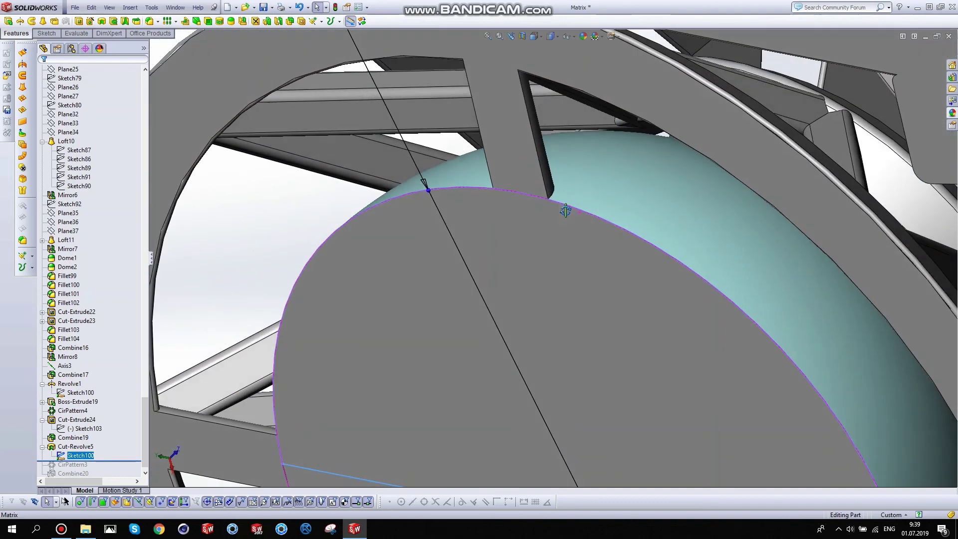
key(Escape)
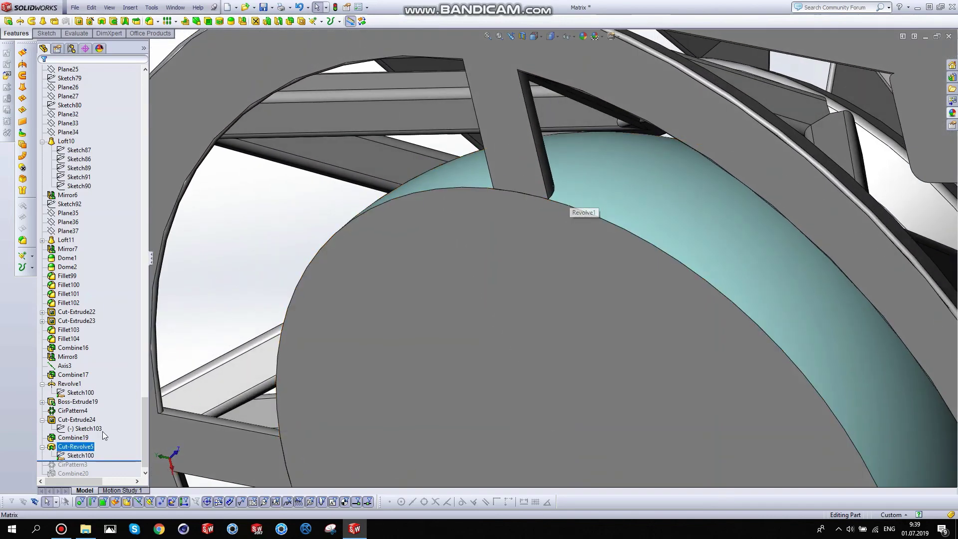
scroll(104, 436, down, 1)
scroll(292, 329, up, 3)
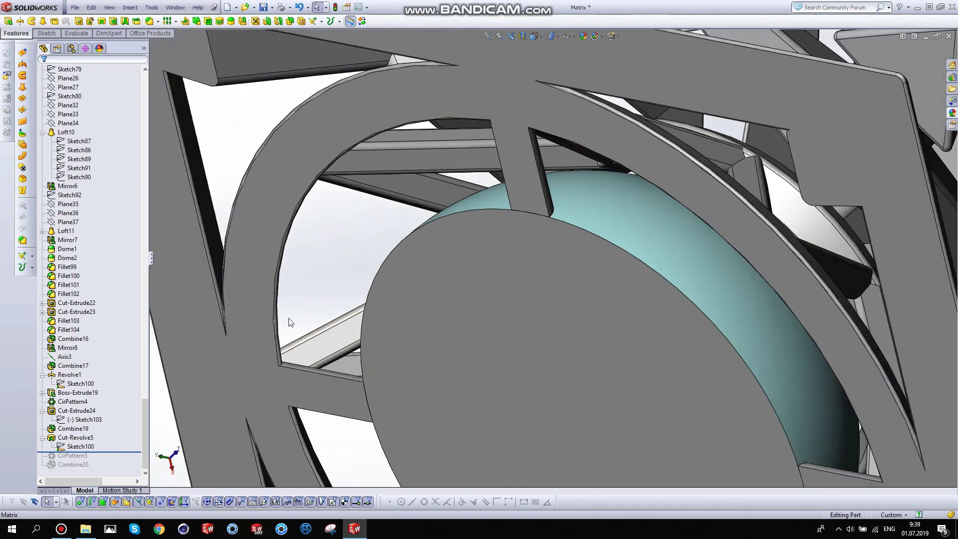
scroll(189, 395, up, 3)
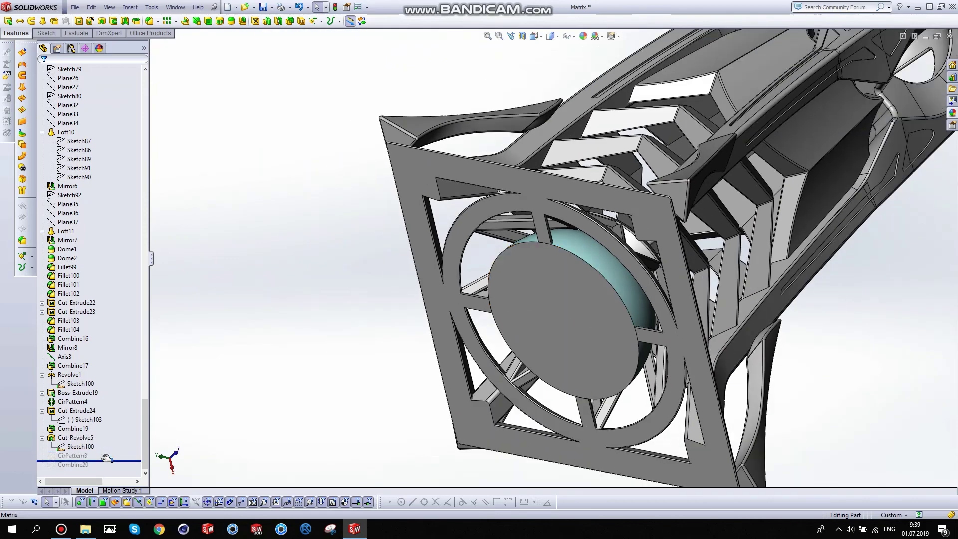
- Zoom to fit, roll forward past CirPattern3 and rebuild so both blade halves appear
mouse_move(466, 272)
middle_down()
mouse_move(630, 326)
mouse_move(538, 190)
middle_up()
middle_drag(540, 237, 537, 223)
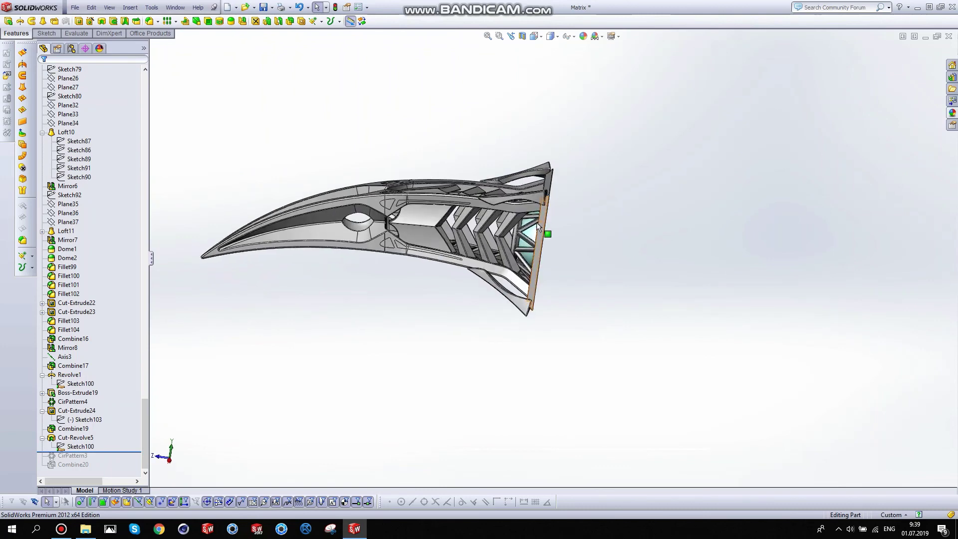
scroll(537, 223, down, 3)
scroll(440, 223, down, 3)
key(z)
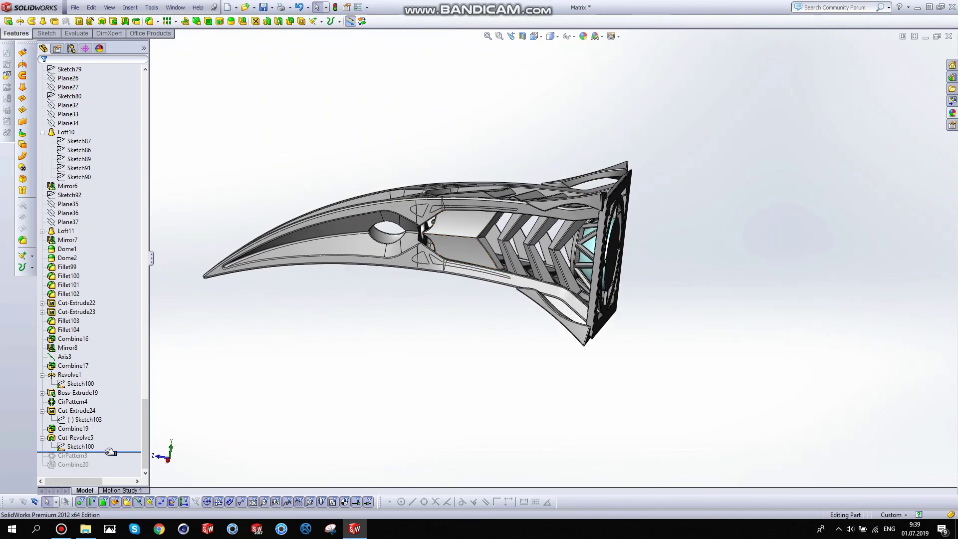
drag(110, 452, 109, 460)
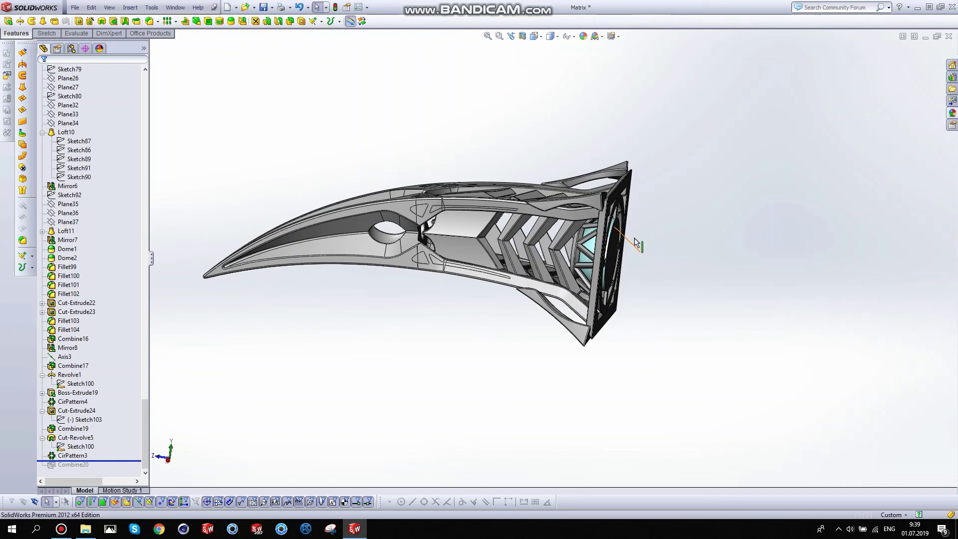
key(f)
- Roll the history to the end past Combine20 and zoom over the complete double-ended blade
mouse_move(660, 337)
middle_down()
mouse_move(584, 400)
mouse_move(546, 400)
middle_up()
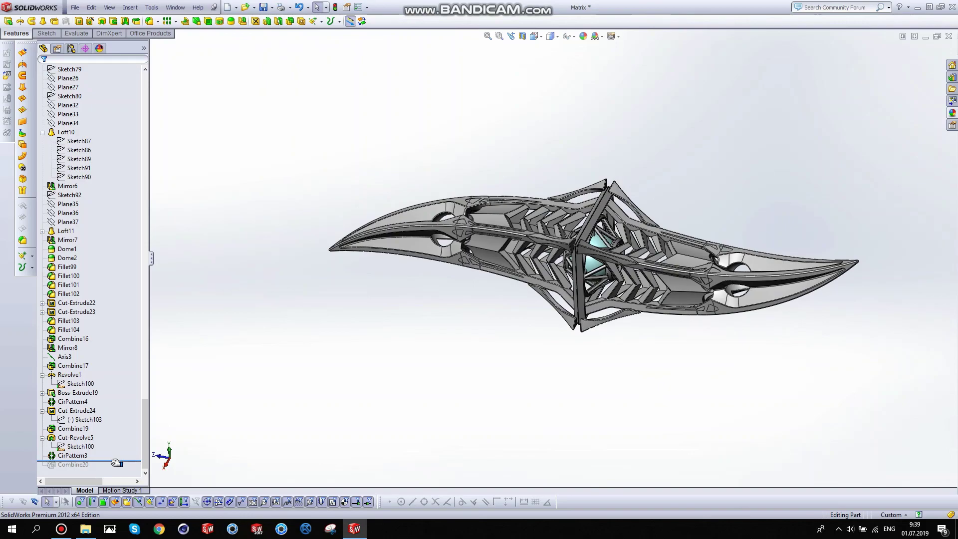
drag(116, 463, 116, 470)
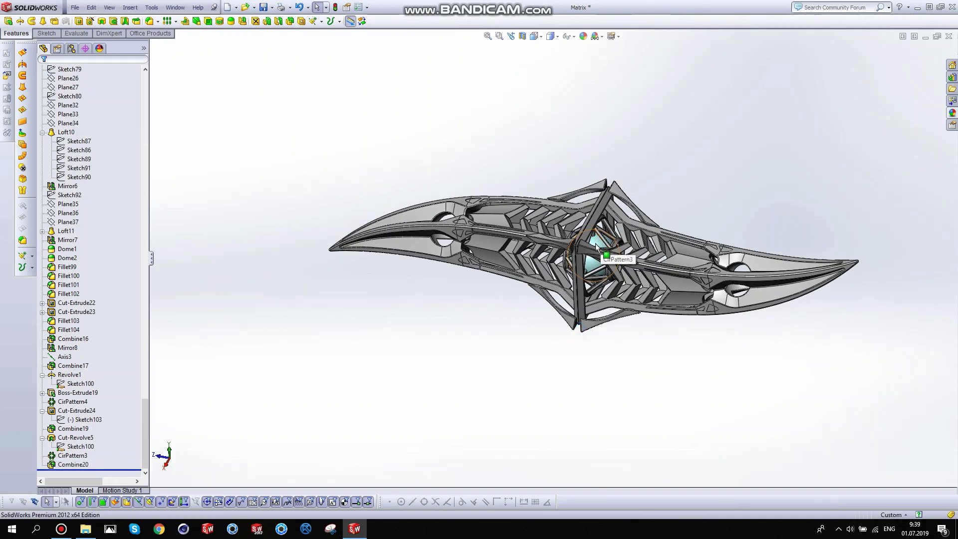
scroll(578, 246, down, 3)
scroll(578, 246, down, 5)
scroll(578, 246, down, 3)
scroll(574, 249, up, 1)
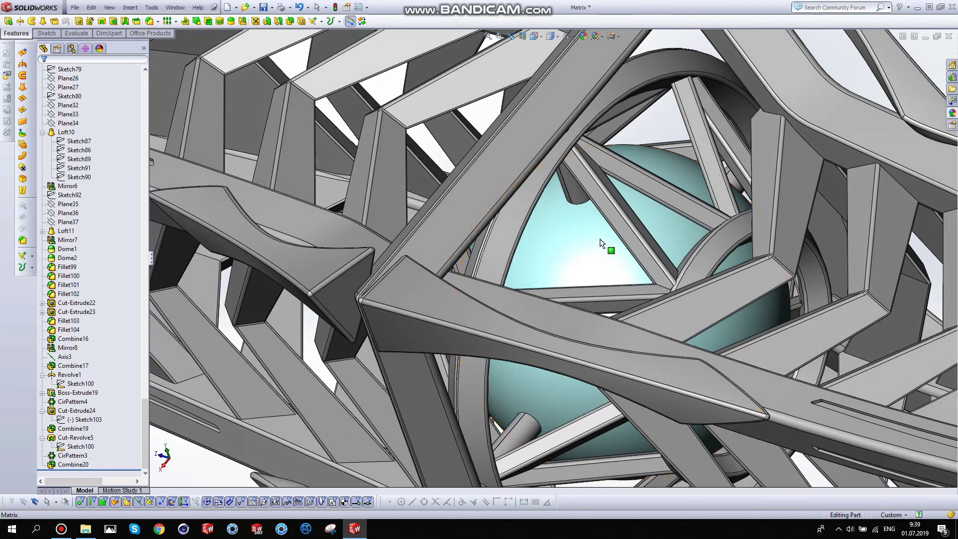
scroll(562, 252, up, 3)
scroll(556, 260, up, 3)
scroll(549, 279, up, 2)
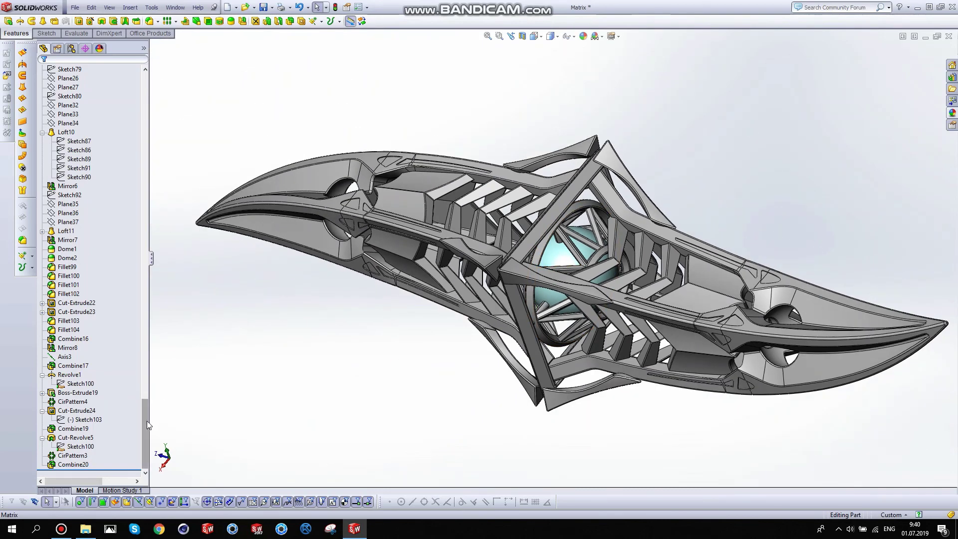
- Highlight the Part 1, Part 2 and Ball solid bodies in turn, then orbit to a diagonal view
drag(146, 425, 145, 100)
click(75, 106)
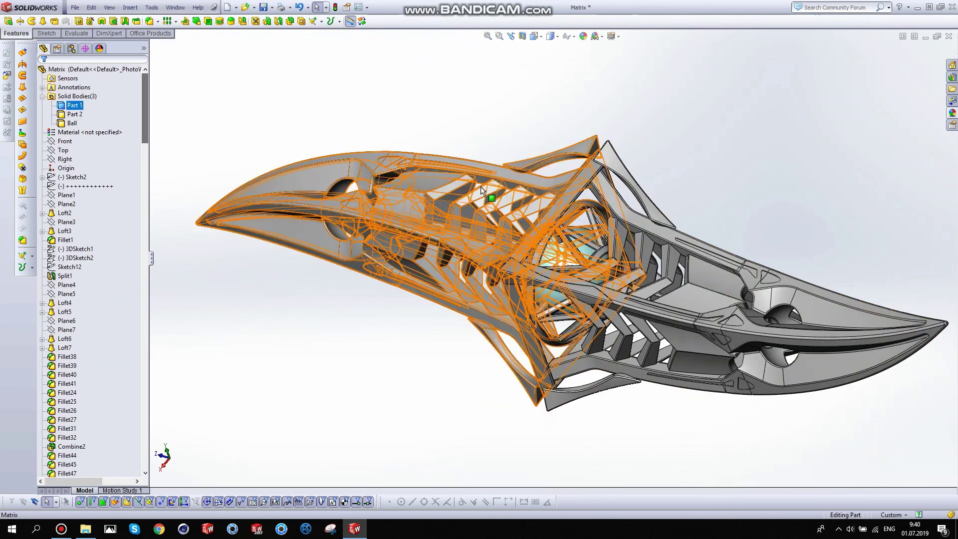
mouse_move(469, 207)
middle_down()
mouse_move(496, 162)
mouse_move(245, 148)
middle_up()
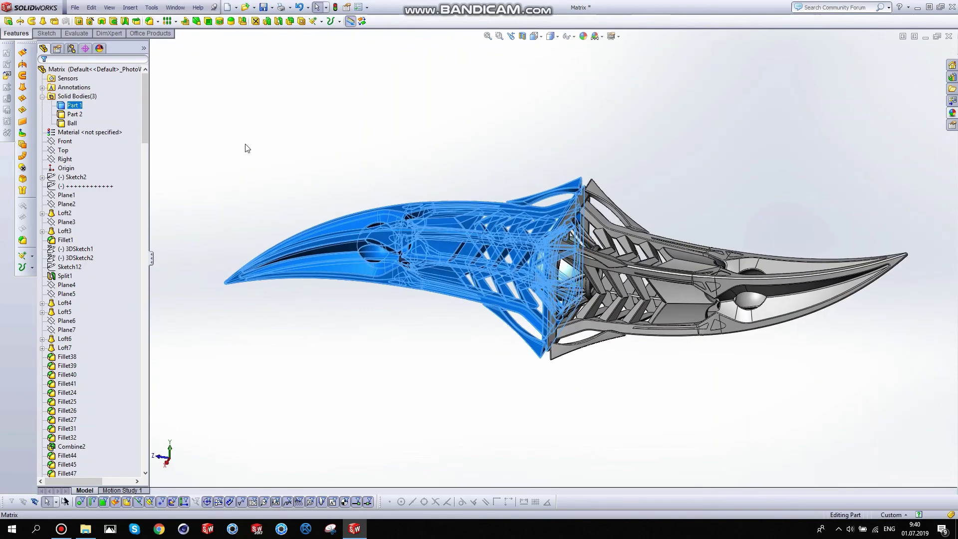
click(74, 115)
click(72, 123)
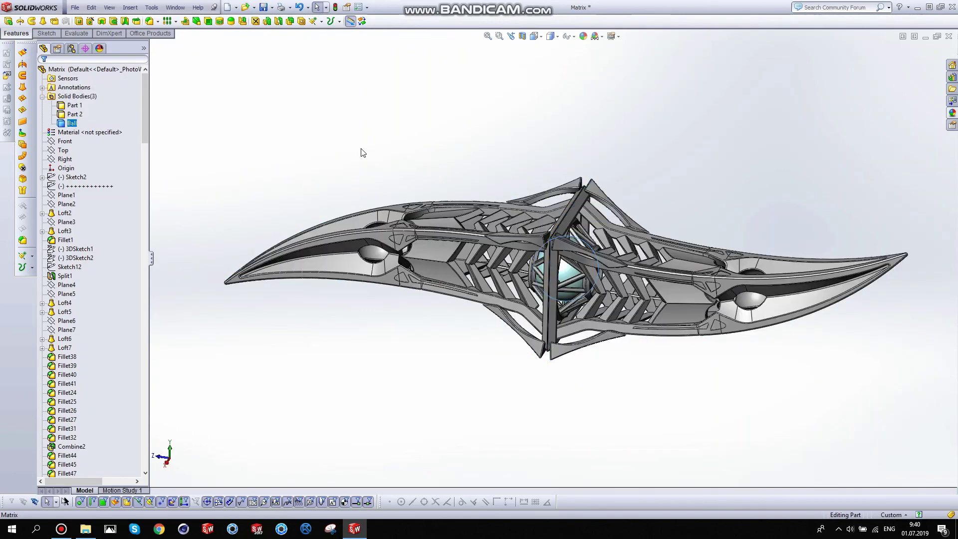
click(363, 152)
mouse_move(465, 241)
middle_down()
mouse_move(551, 325)
mouse_move(562, 286)
mouse_move(640, 382)
middle_up()
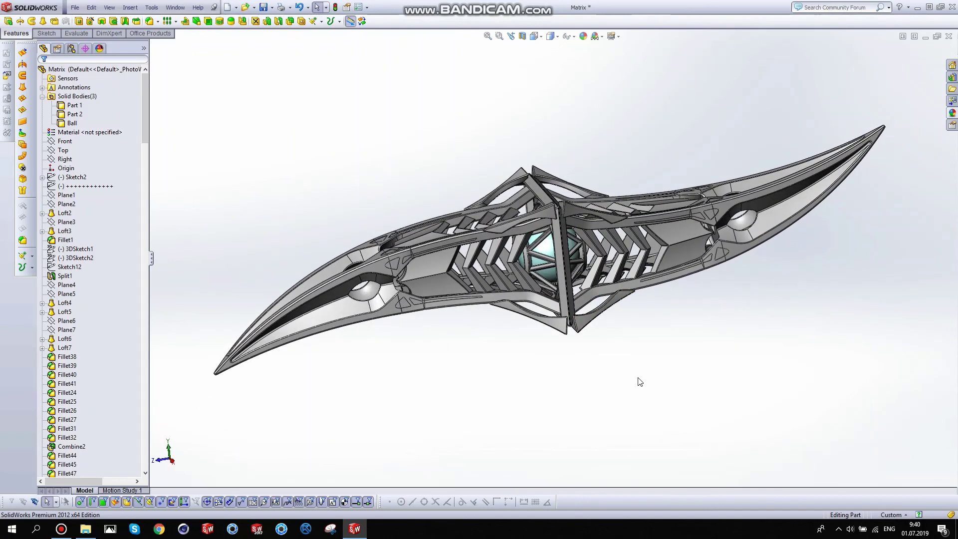